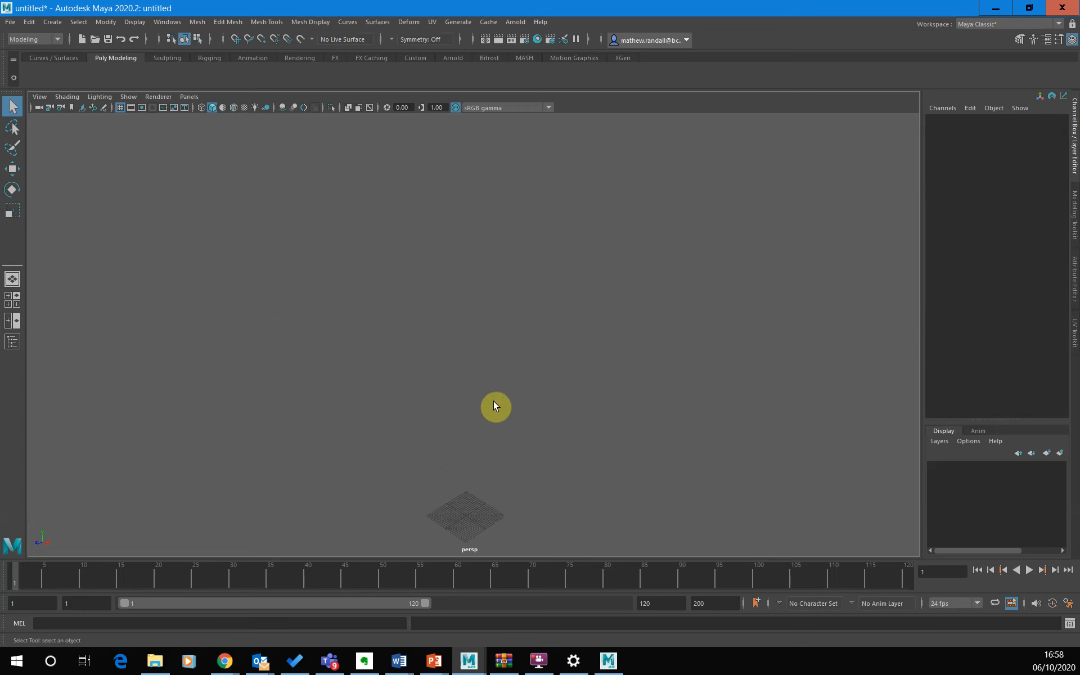
# Switch to File Explorer and open the Bipeds folder inside Maya2020's Examples\Modeling\Sculpting_Base_Meshes directory.
pyautogui.keyDown('alt'); pyautogui.moveTo(514, 417); pyautogui.dragTo(535, 285, button='middle'); pyautogui.keyUp('alt')
pyautogui.scroll(4, 489, 314)
pyautogui.scroll(4, 534, 292)
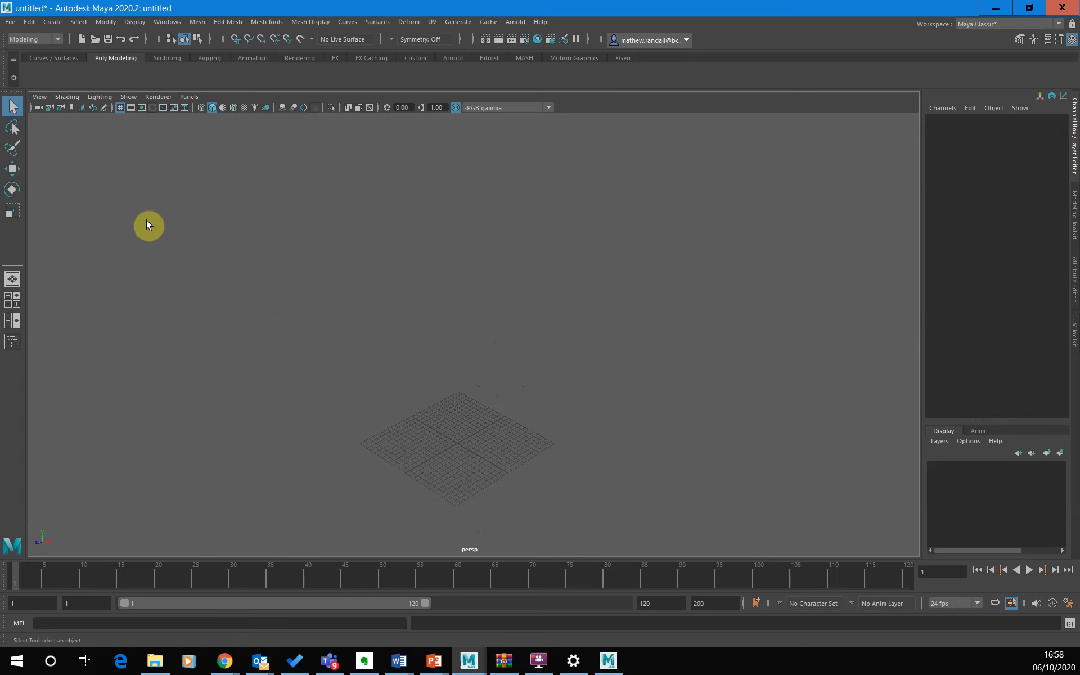
pyautogui.moveTo(188, 175); pyautogui.dragTo(509, 96)
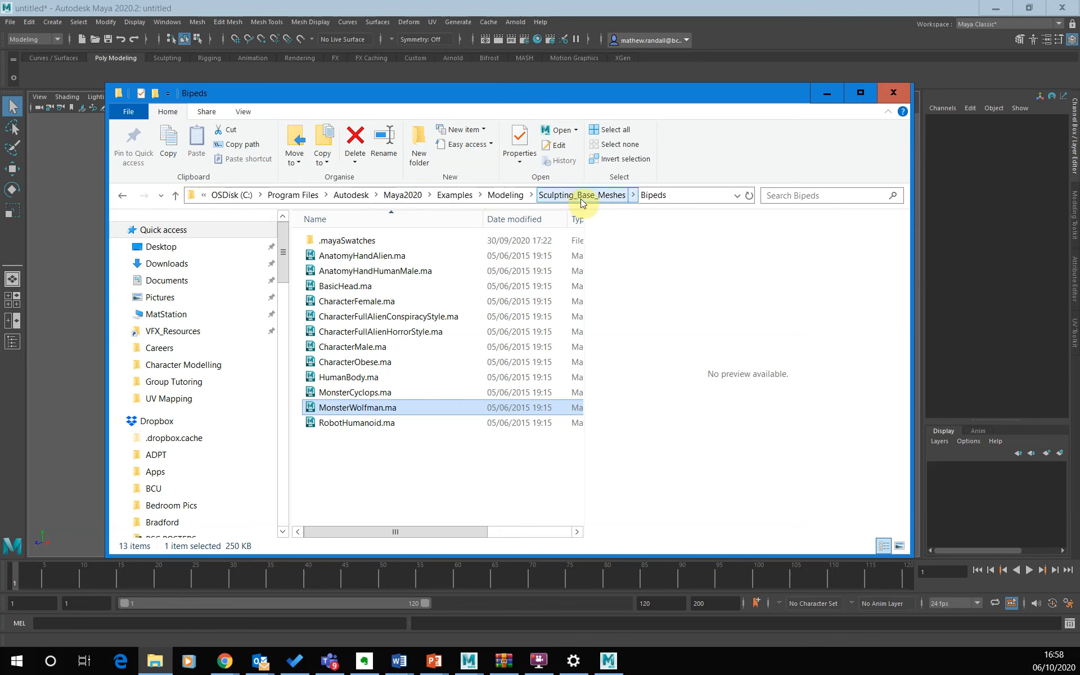
pyautogui.click(603, 198)
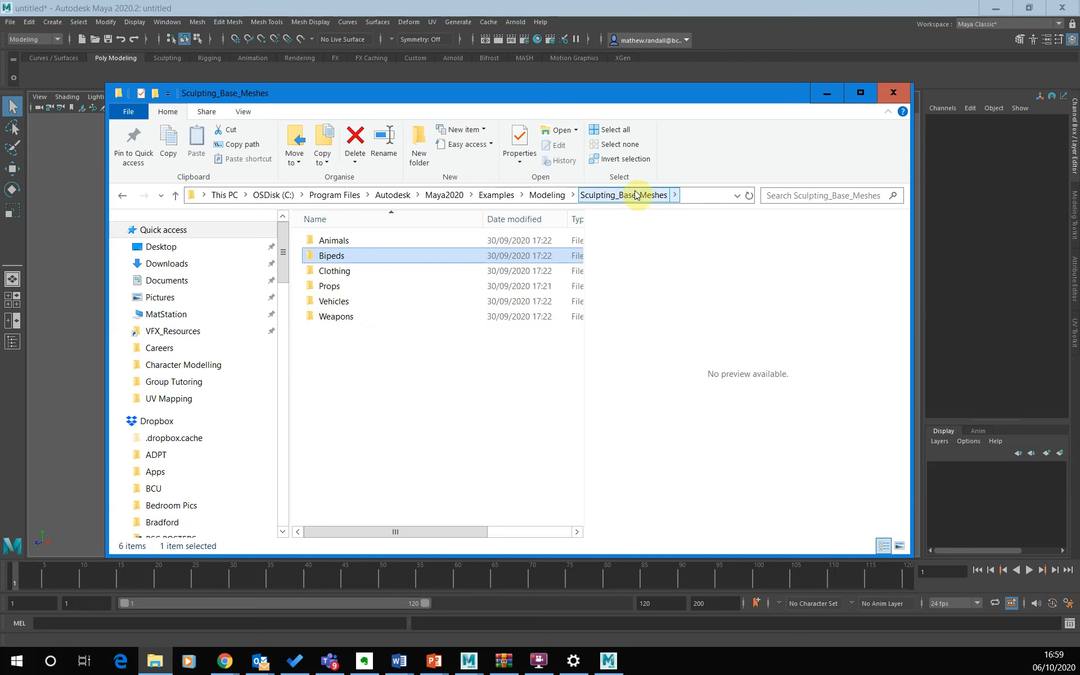
pyautogui.doubleClick(327, 256)
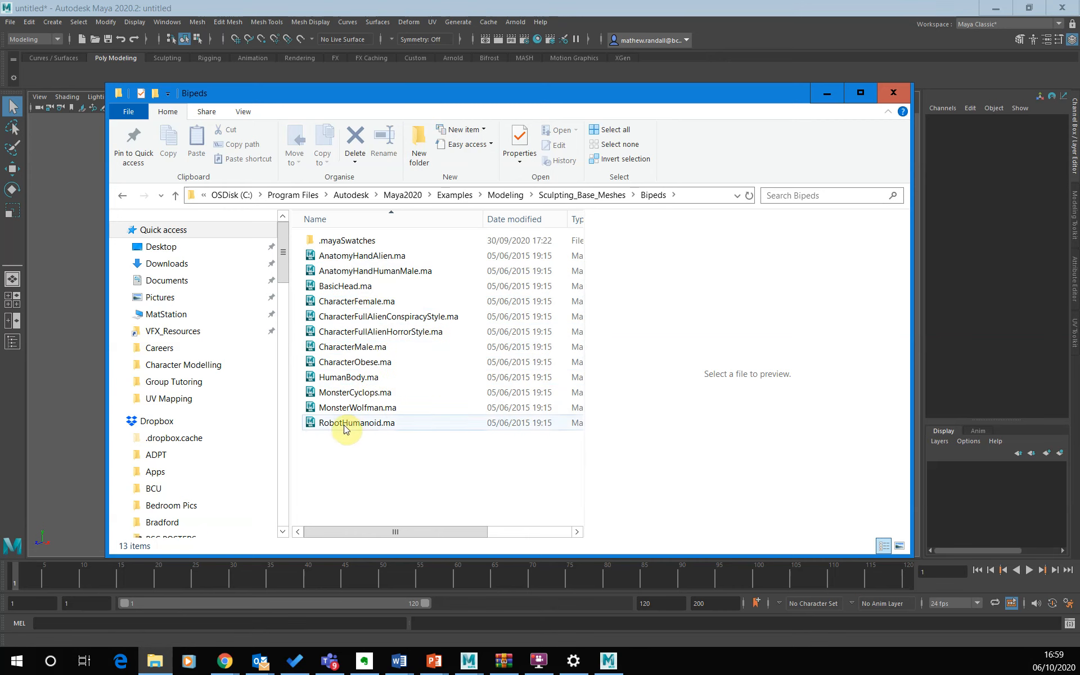
# Import MonsterWolfman.ma from the Bipeds folder into the open Maya scene.
pyautogui.moveTo(434, 86); pyautogui.dragTo(876, 77)
pyautogui.moveTo(790, 401); pyautogui.dragTo(456, 419)
pyautogui.scroll(-10, 455, 418)
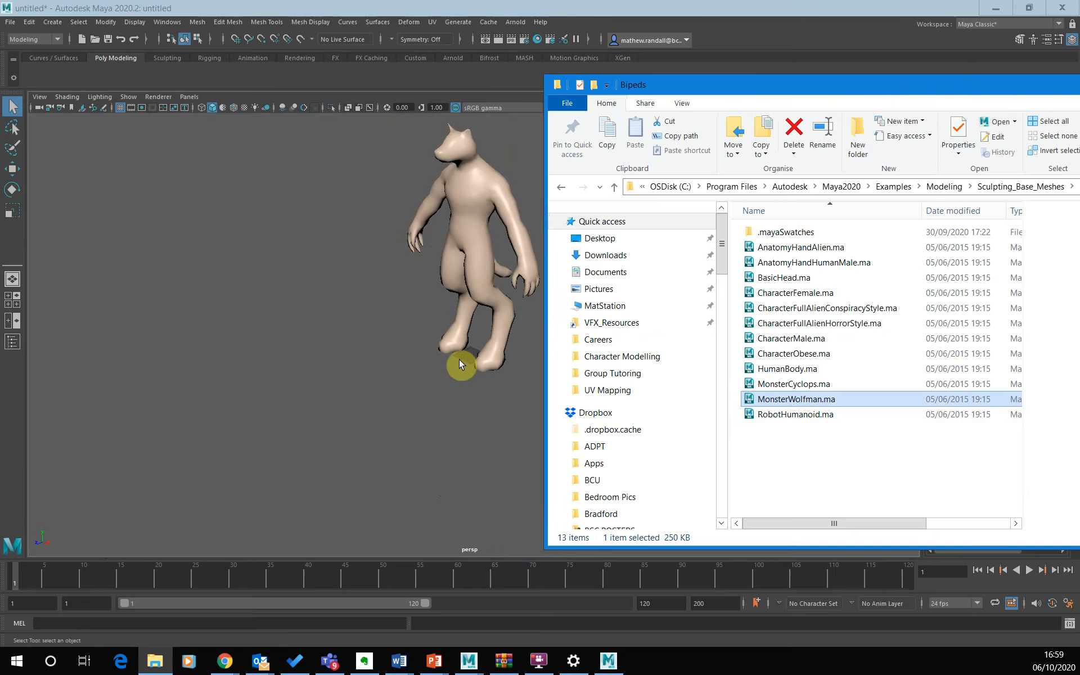
pyautogui.keyDown('alt'); pyautogui.moveTo(415, 263); pyautogui.dragTo(511, 319); pyautogui.keyUp('alt')
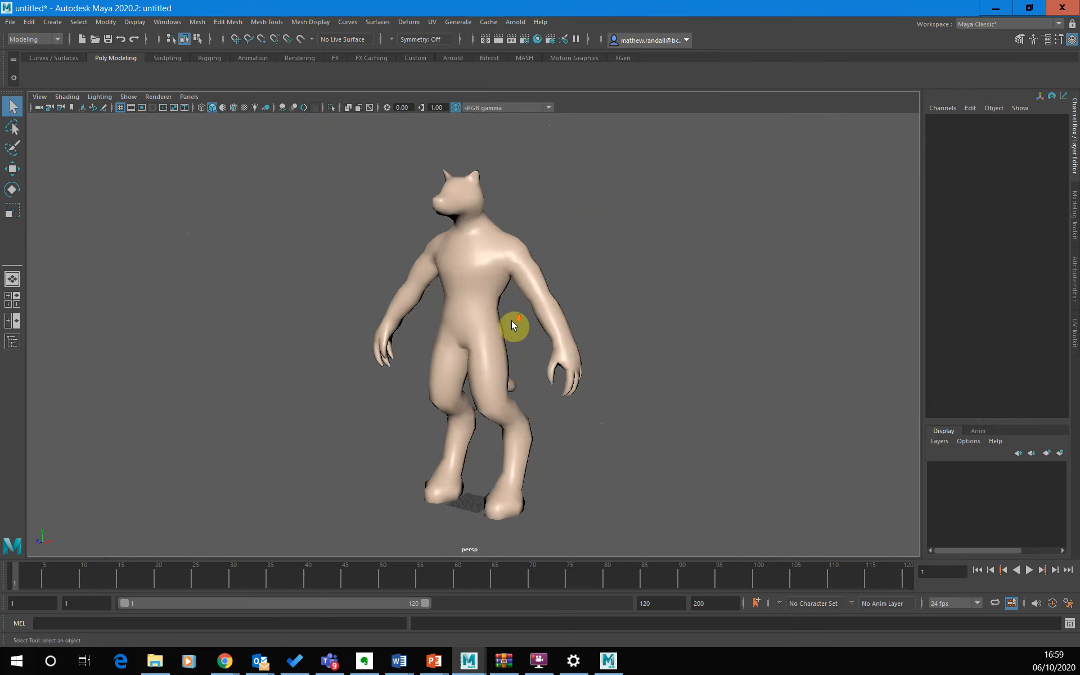
# Select the wolfman mesh and examine its UV layout in the Persp/UV Editor saved layout.
pyautogui.click(485, 284)
pyautogui.click(189, 97)
pyautogui.moveTo(211, 111)
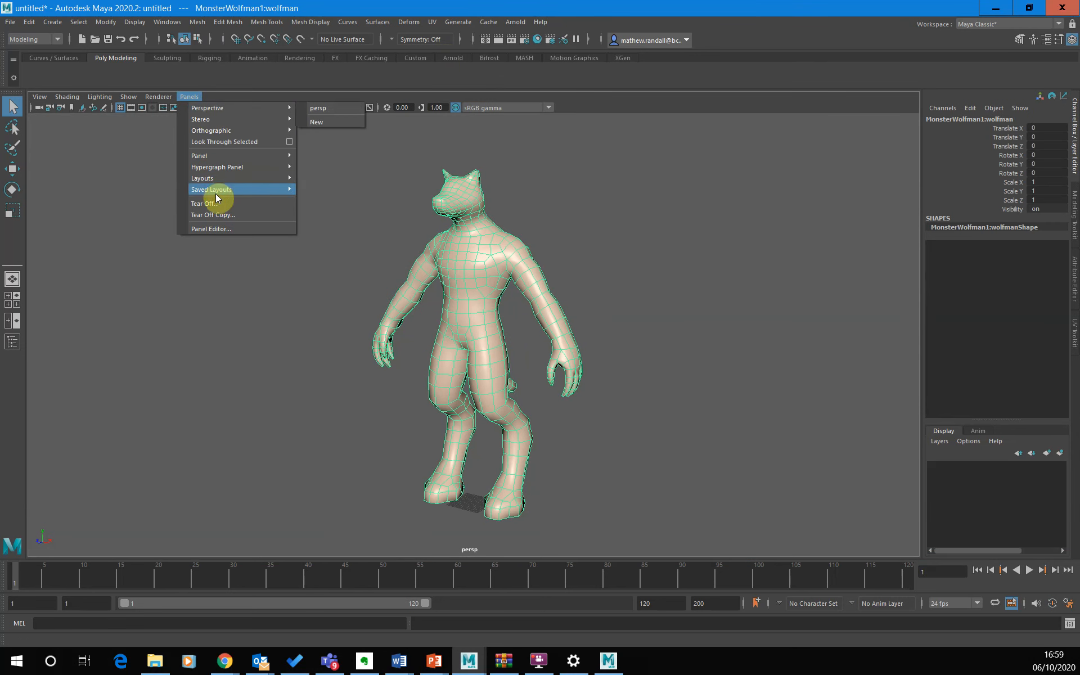
pyautogui.moveTo(211, 182)
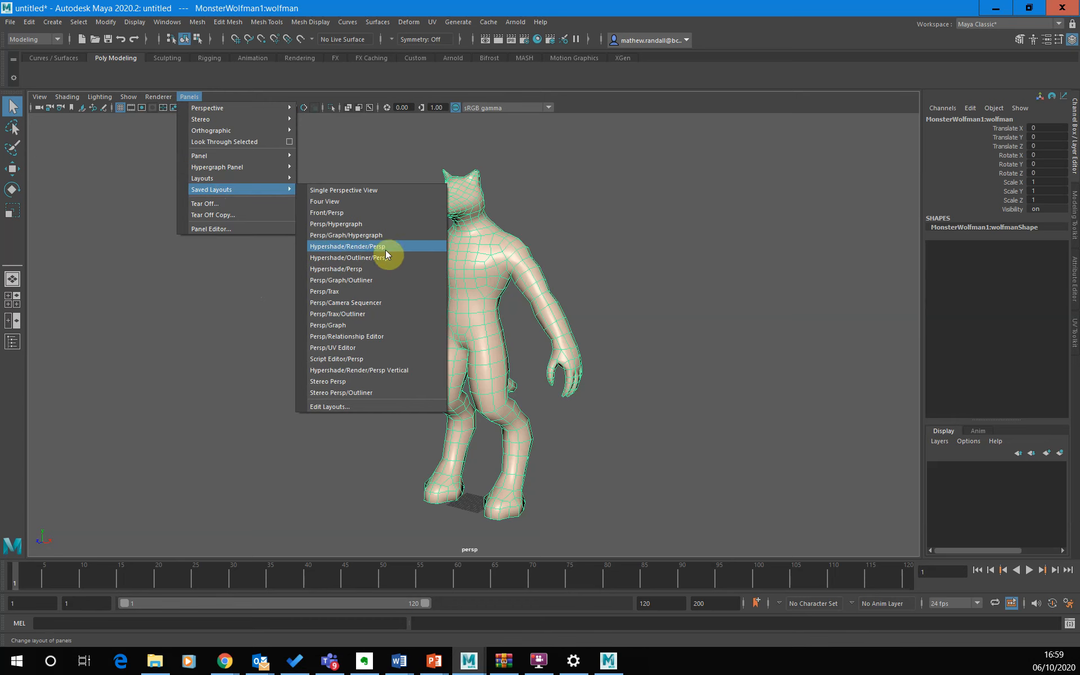
pyautogui.click(352, 348)
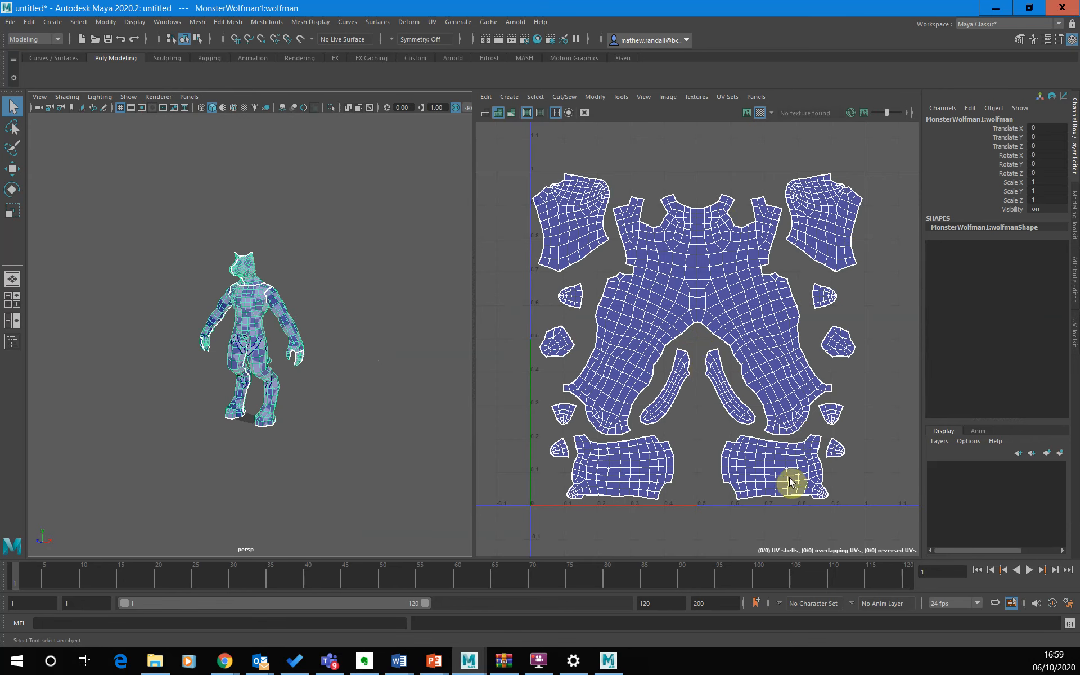
pyautogui.press('f')
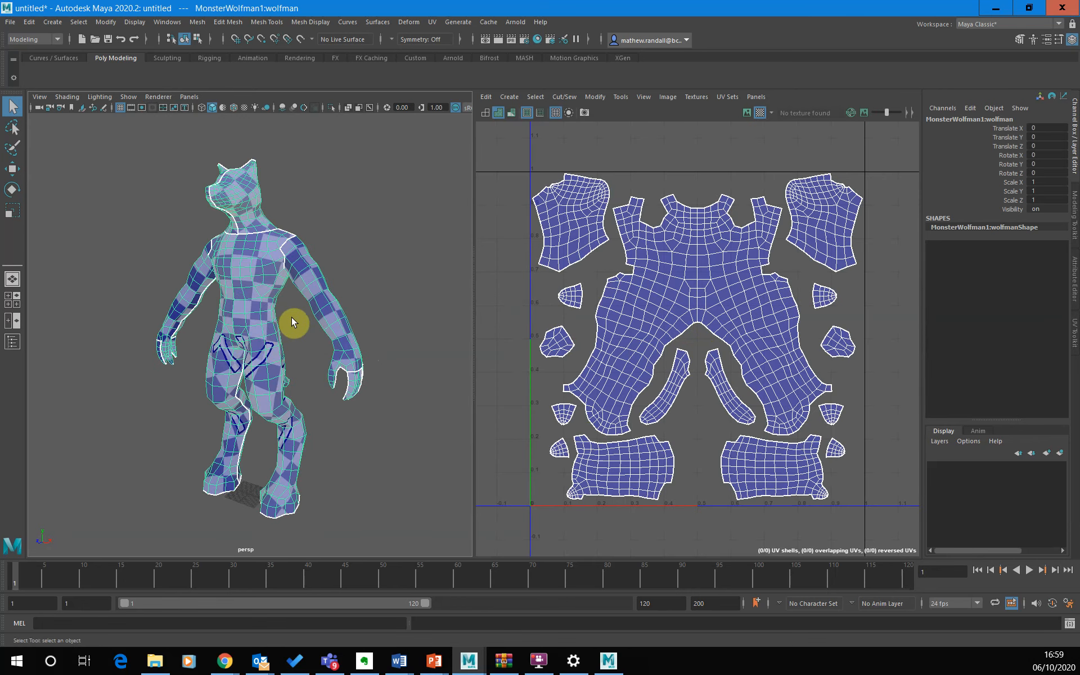
# Deselect the wolfman mesh and return to a single perspective view framing the whole model.
pyautogui.click(385, 214)
pyautogui.click(255, 295)
pyautogui.click(356, 278)
pyautogui.press('space')
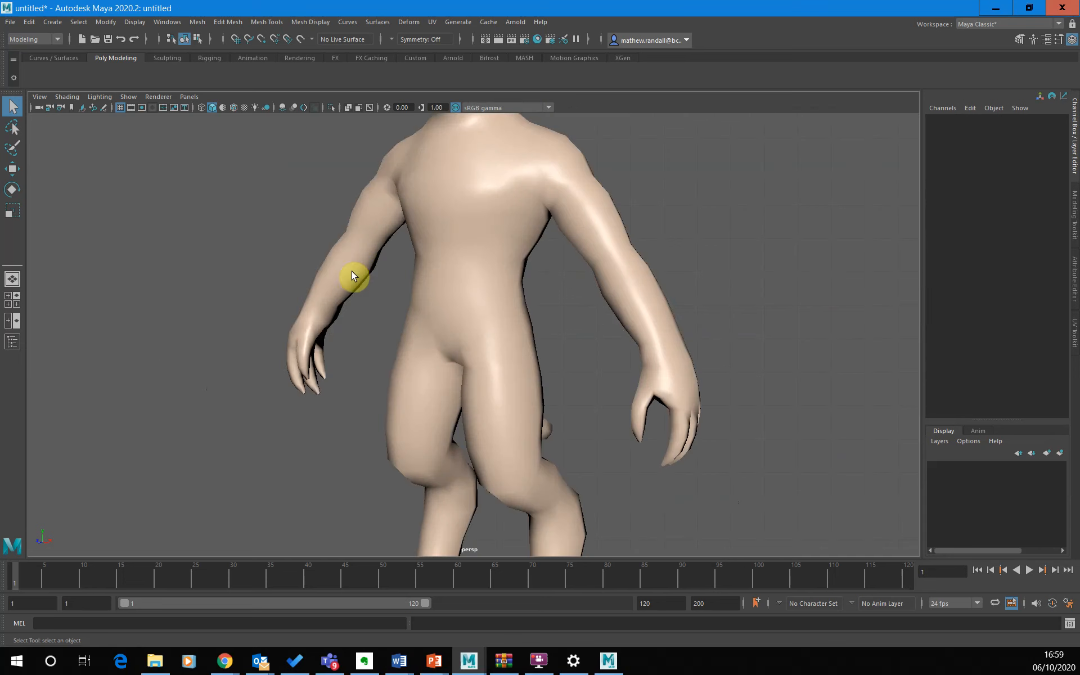
pyautogui.press('f')
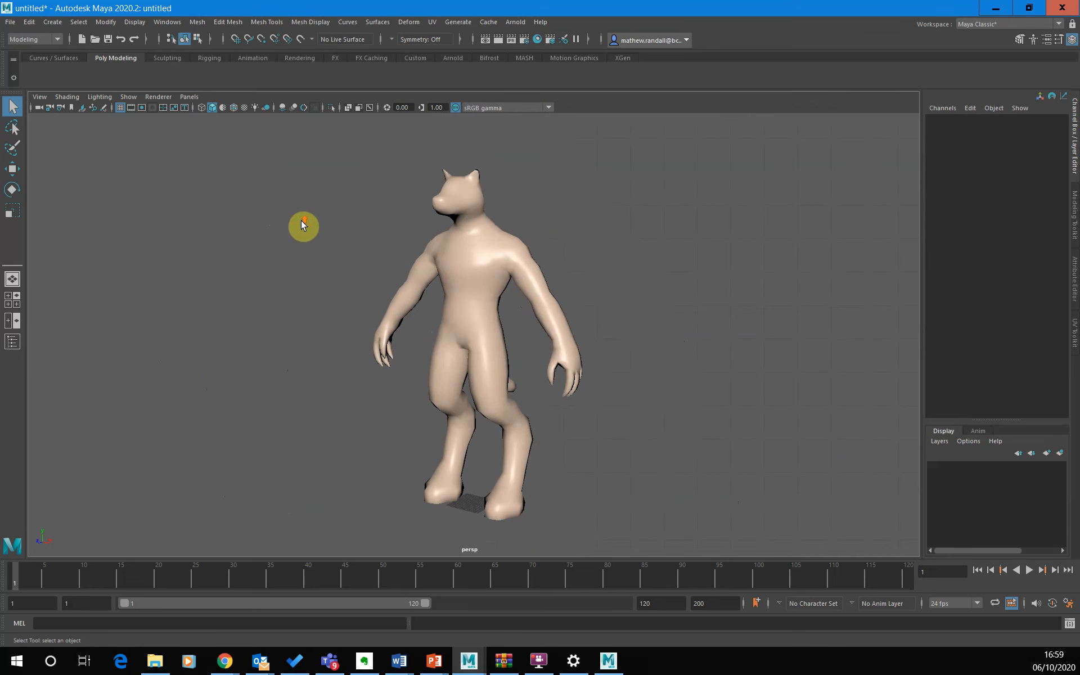
# Freeze the transformations of the wolfman mesh and delete its construction history.
pyautogui.scroll(1, 301, 221)
pyautogui.click(466, 243)
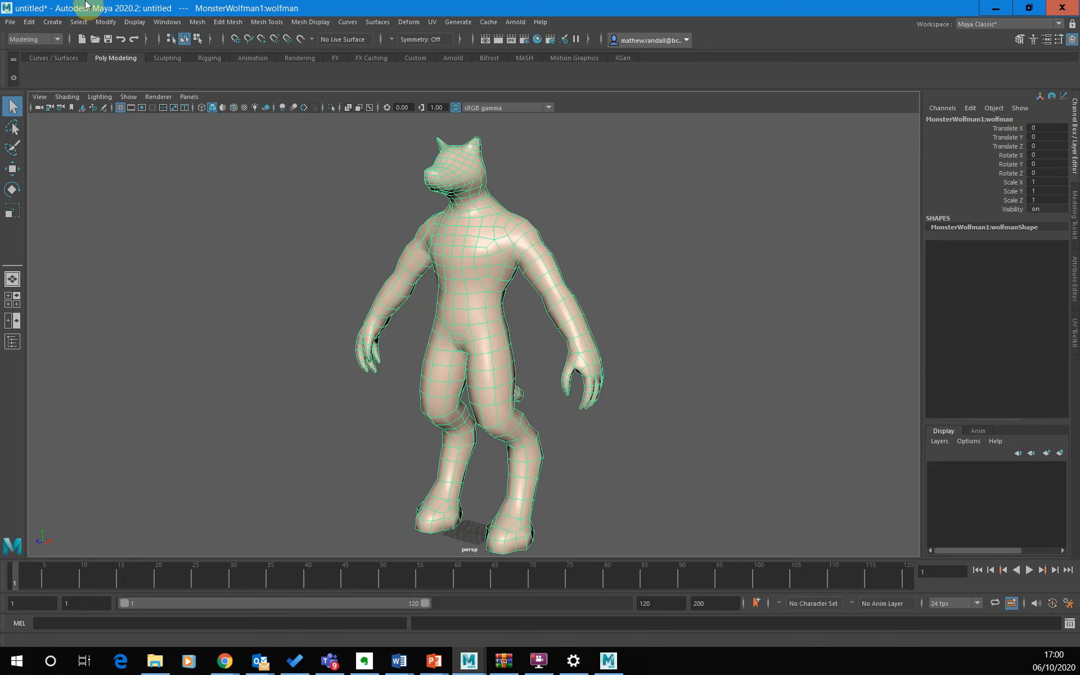
pyautogui.click(106, 23)
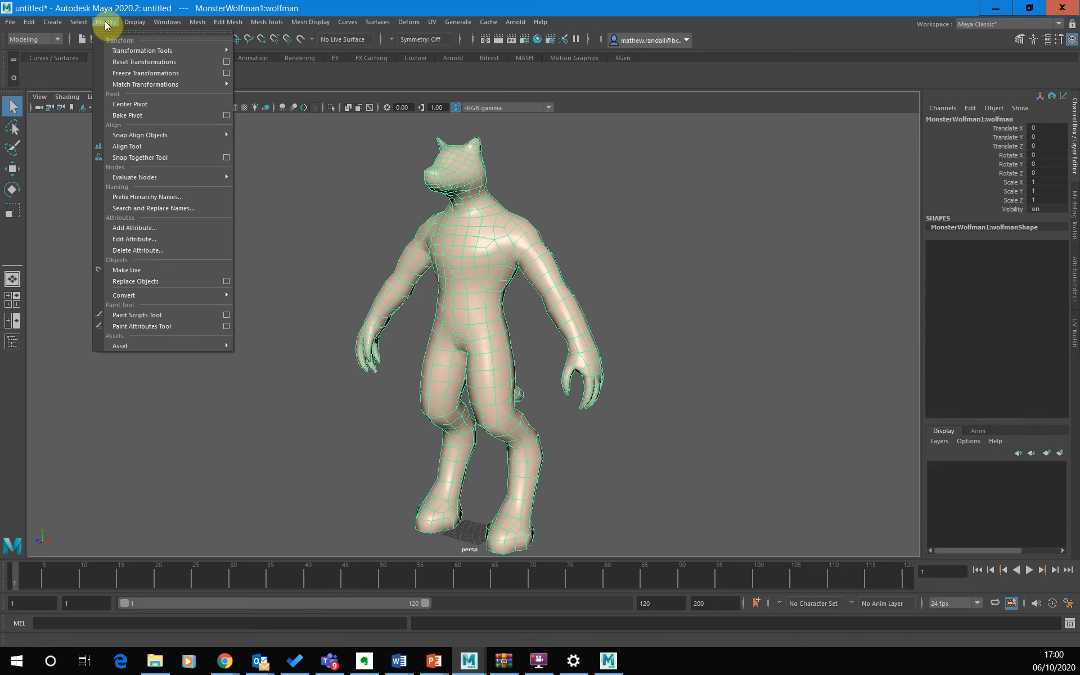
pyautogui.click(152, 75)
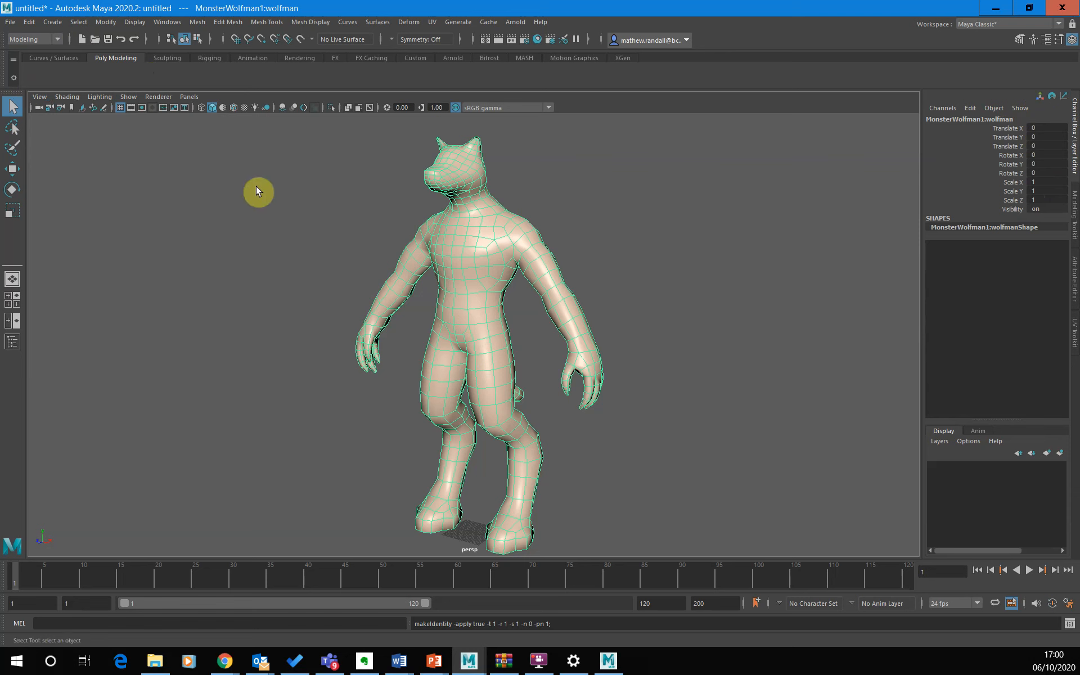
pyautogui.click(28, 22)
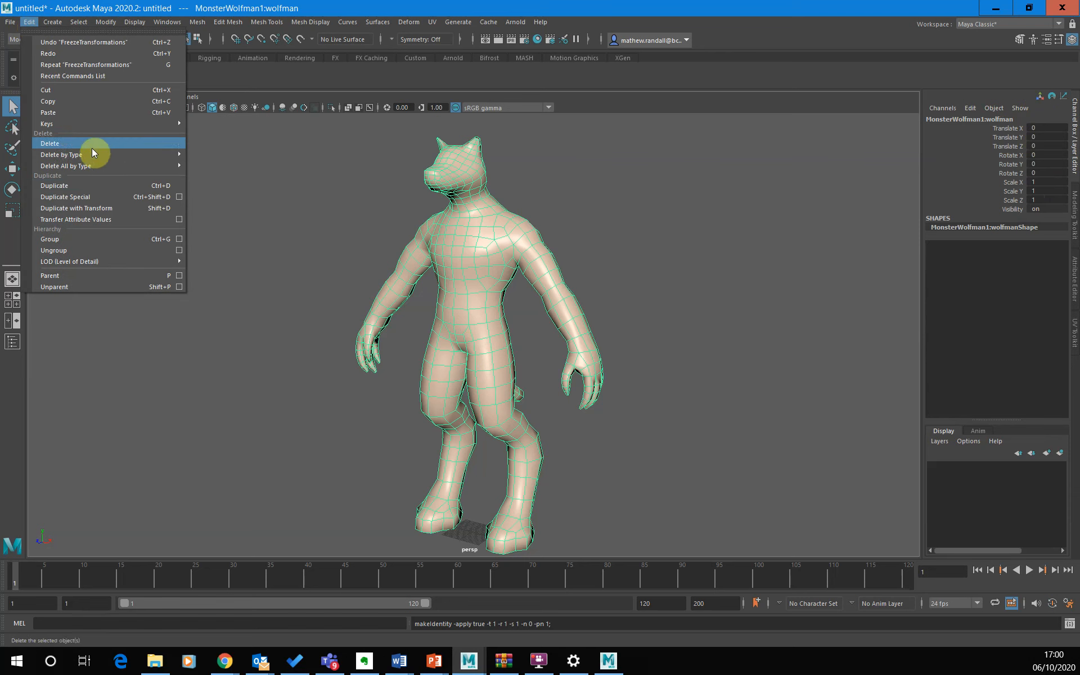
pyautogui.moveTo(93, 154)
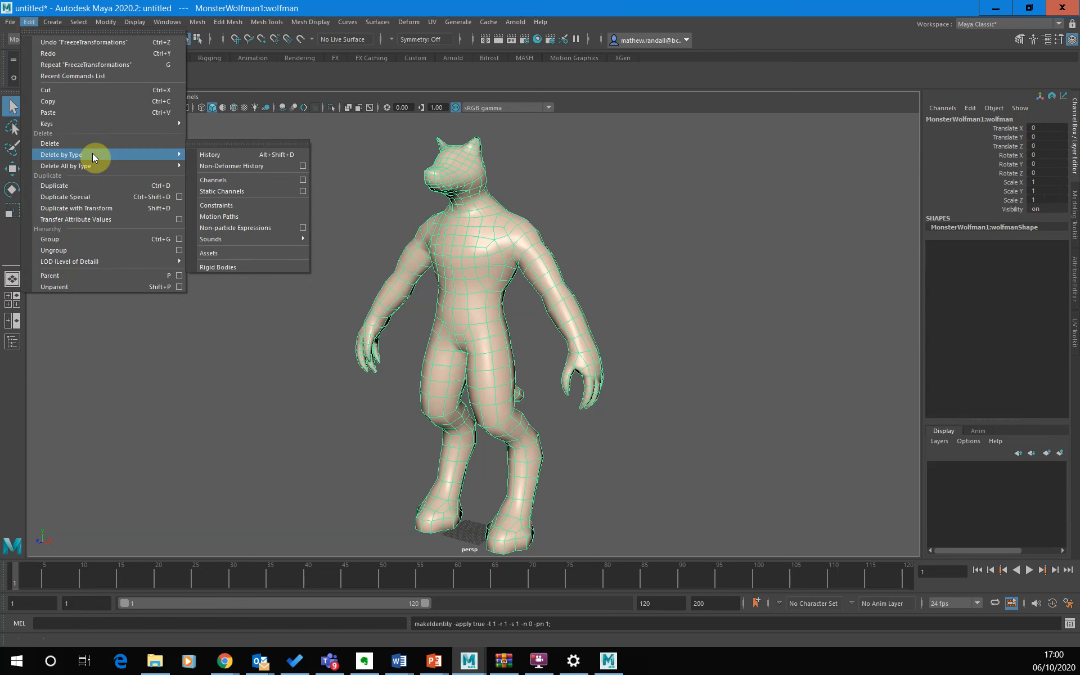
pyautogui.click(218, 156)
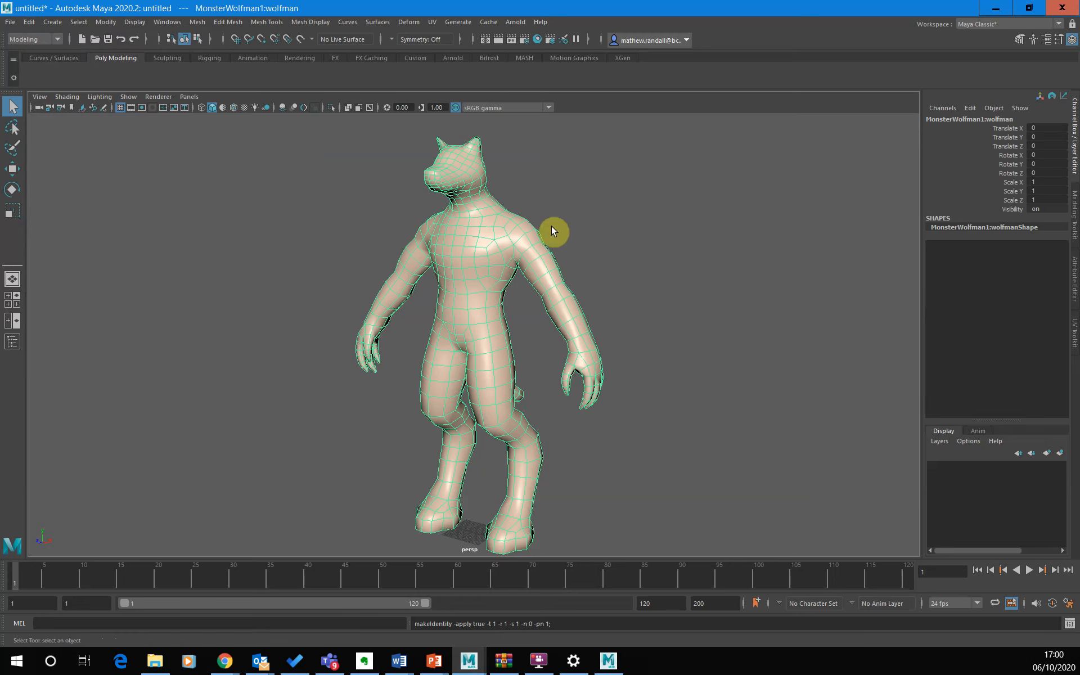
# Export the selected wolfman mesh to V:\Temp as an FBX file named wolfman.
pyautogui.click(19, 23)
pyautogui.click(12, 22)
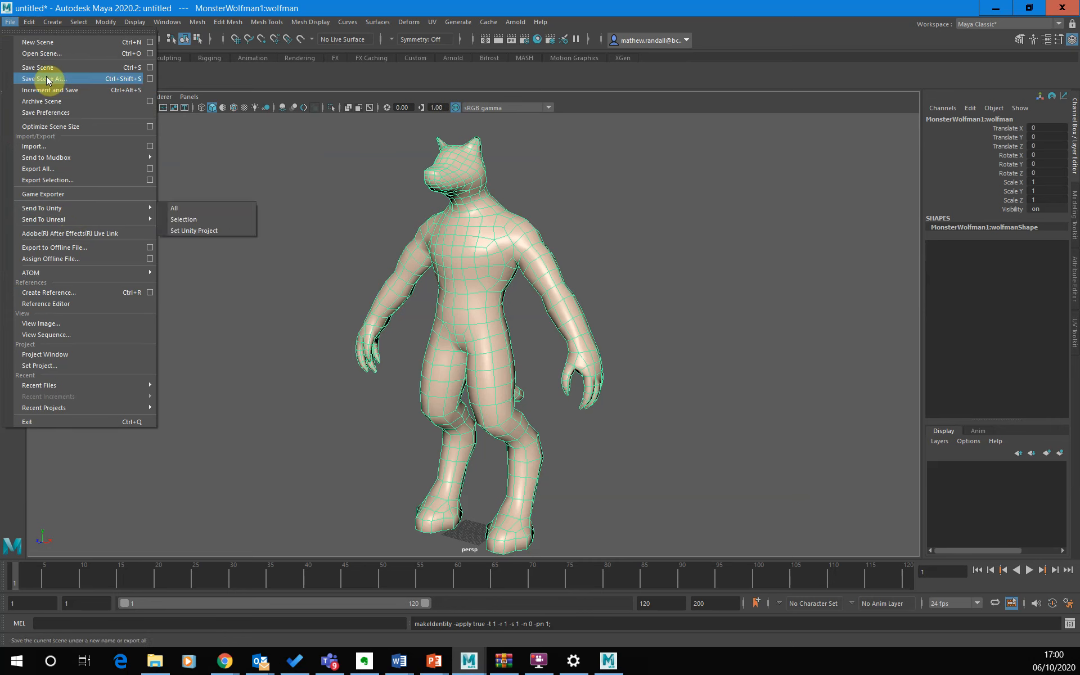
pyautogui.click(65, 181)
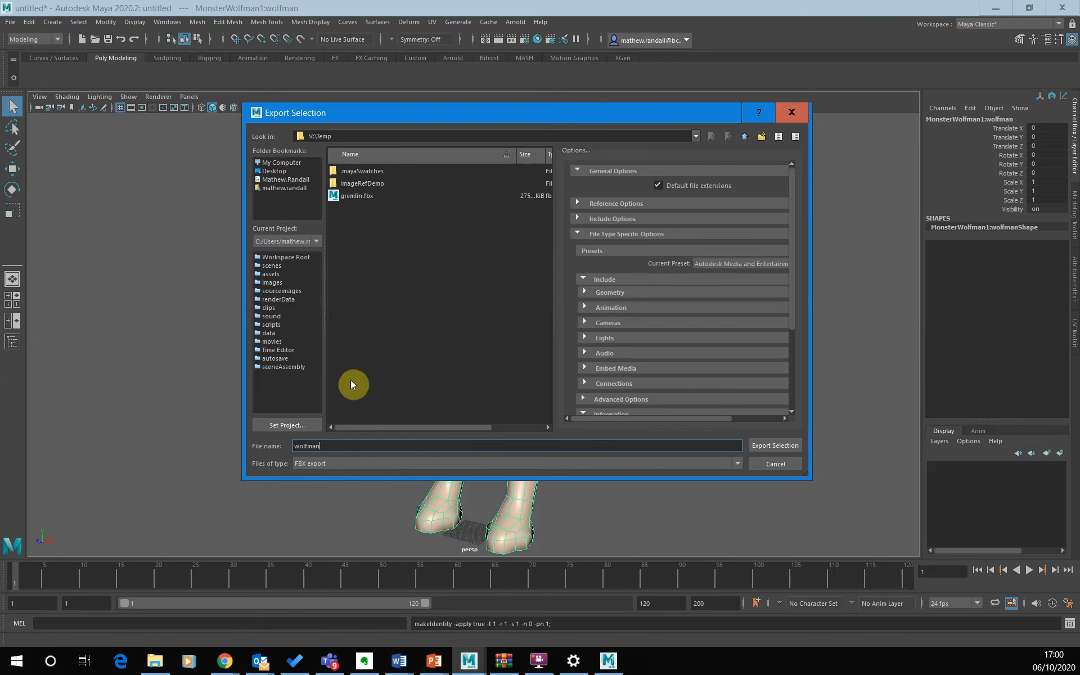
pyautogui.click(339, 462)
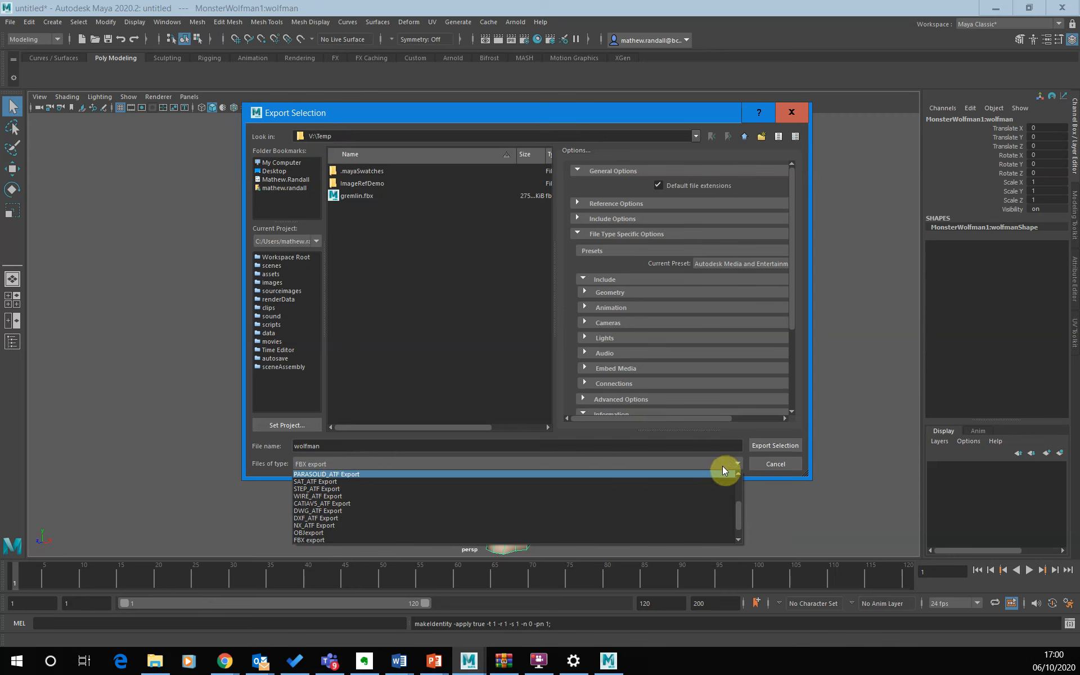
pyautogui.click(645, 467)
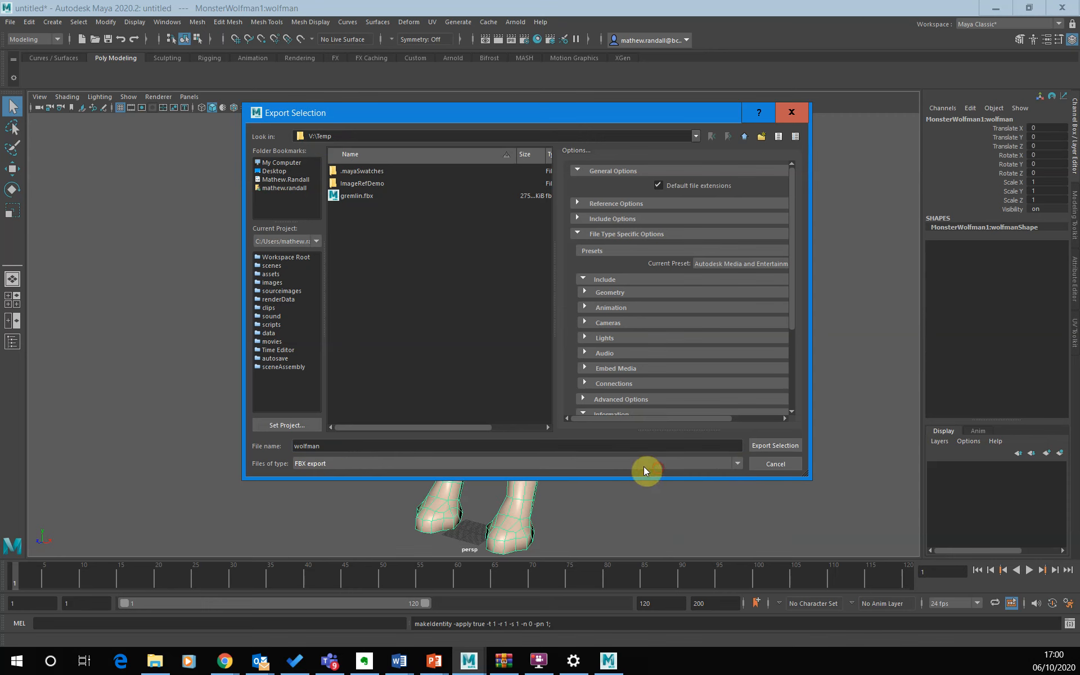
pyautogui.click(743, 463)
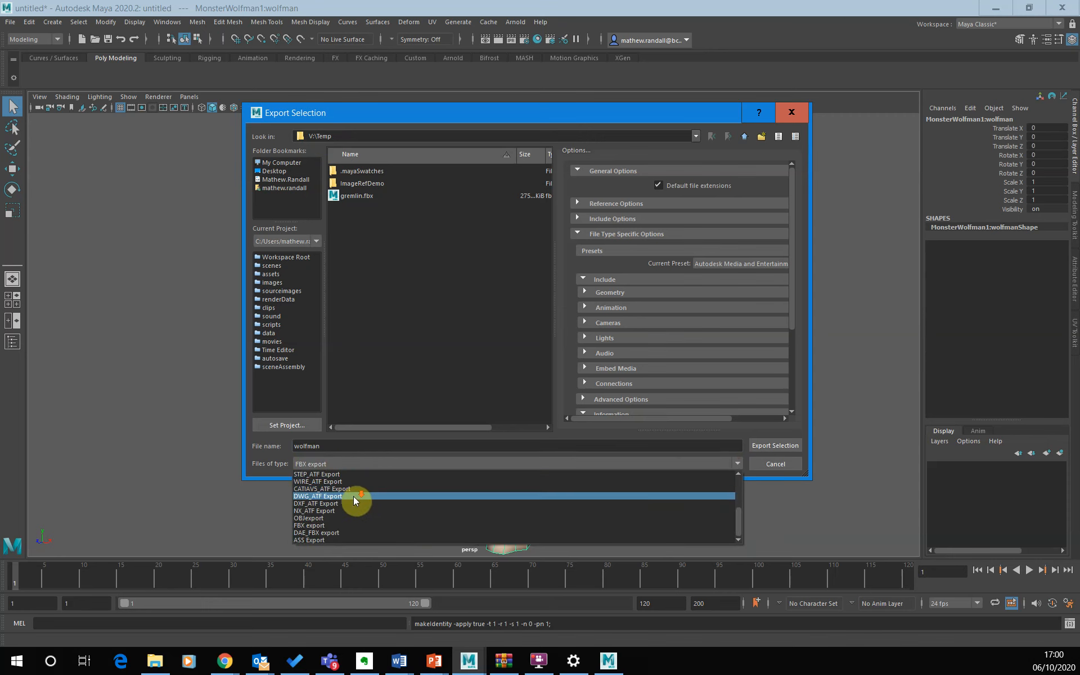
pyautogui.click(305, 526)
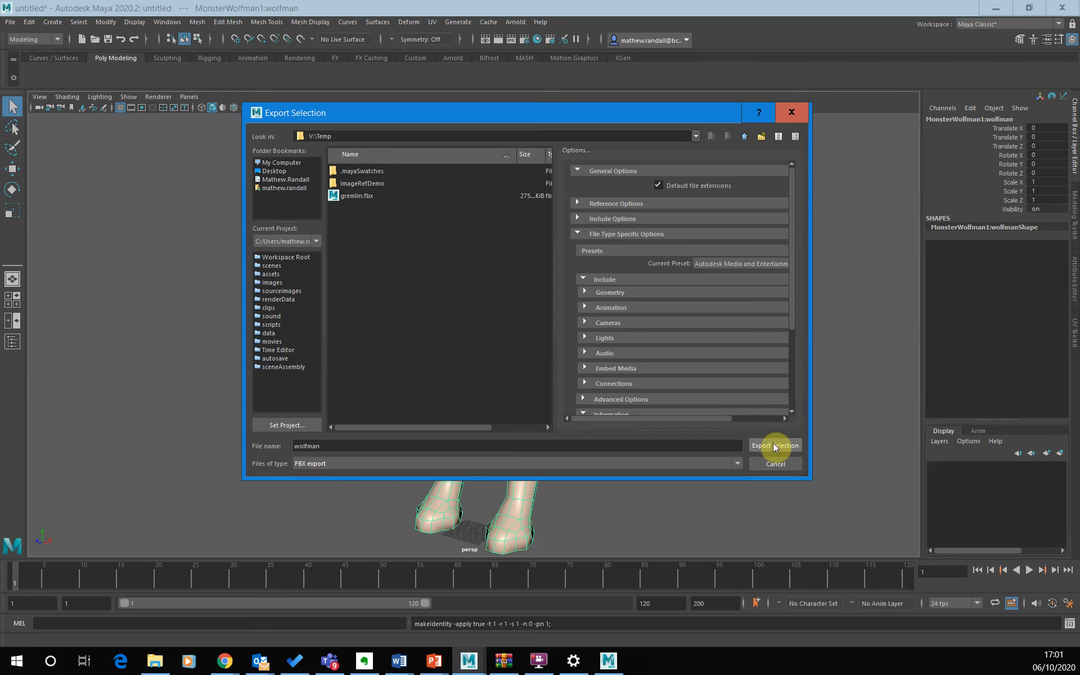
pyautogui.click(773, 443)
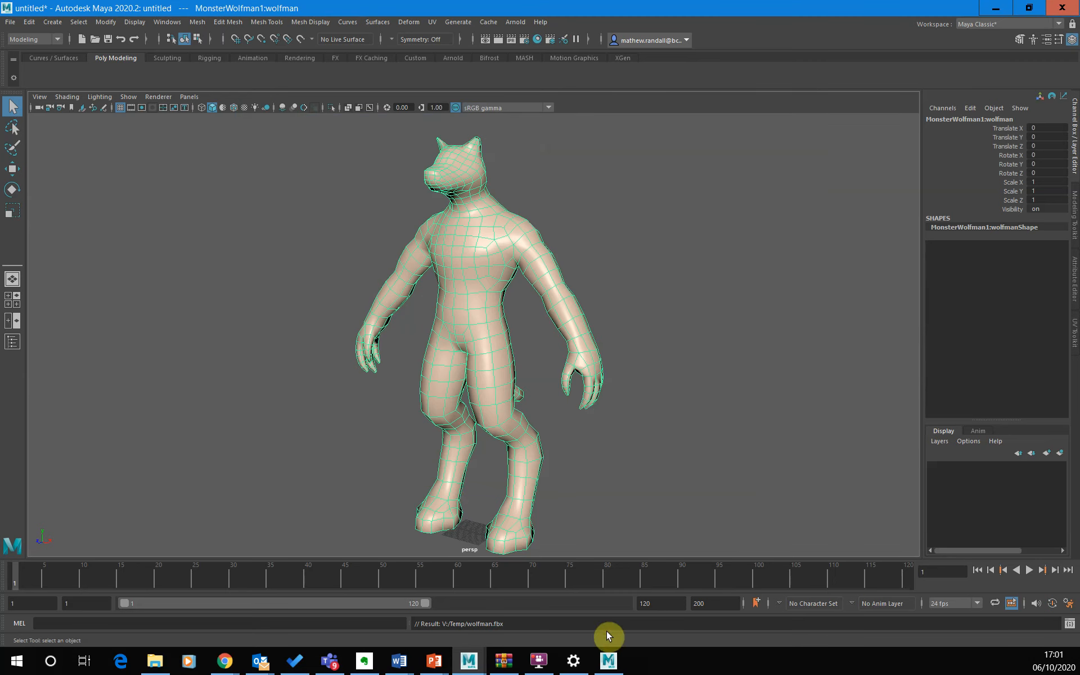
# Switch to Mudbox, dismiss its welcome window and open wolfman.fbx from the Temp folder using the Autodesk FBX format.
pyautogui.click(608, 661)
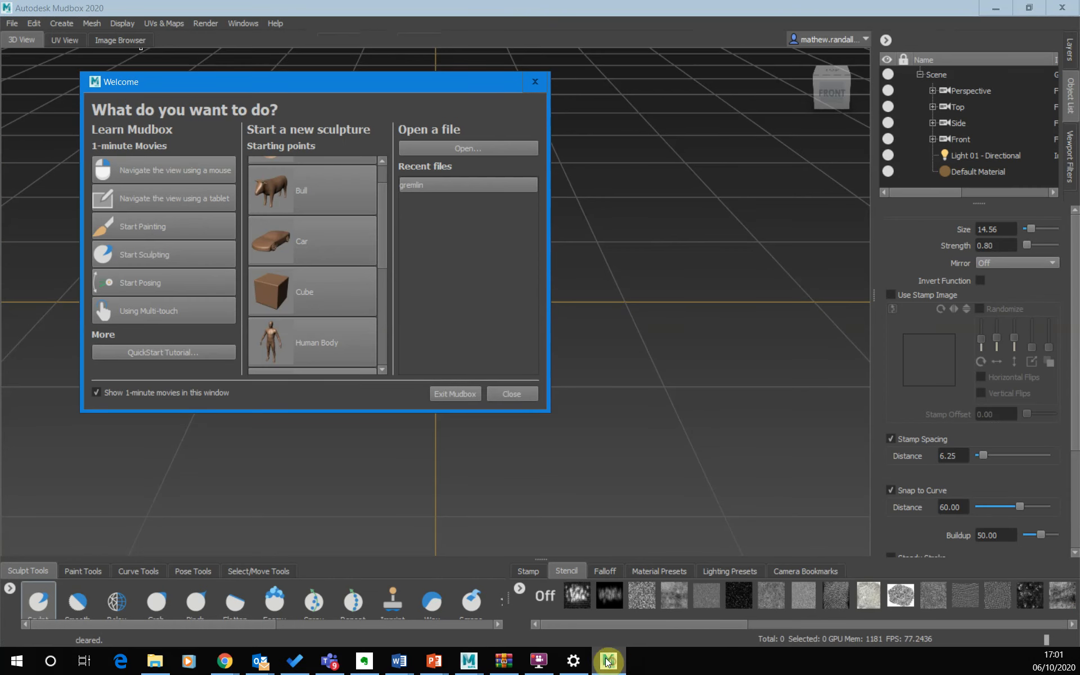
pyautogui.click(512, 393)
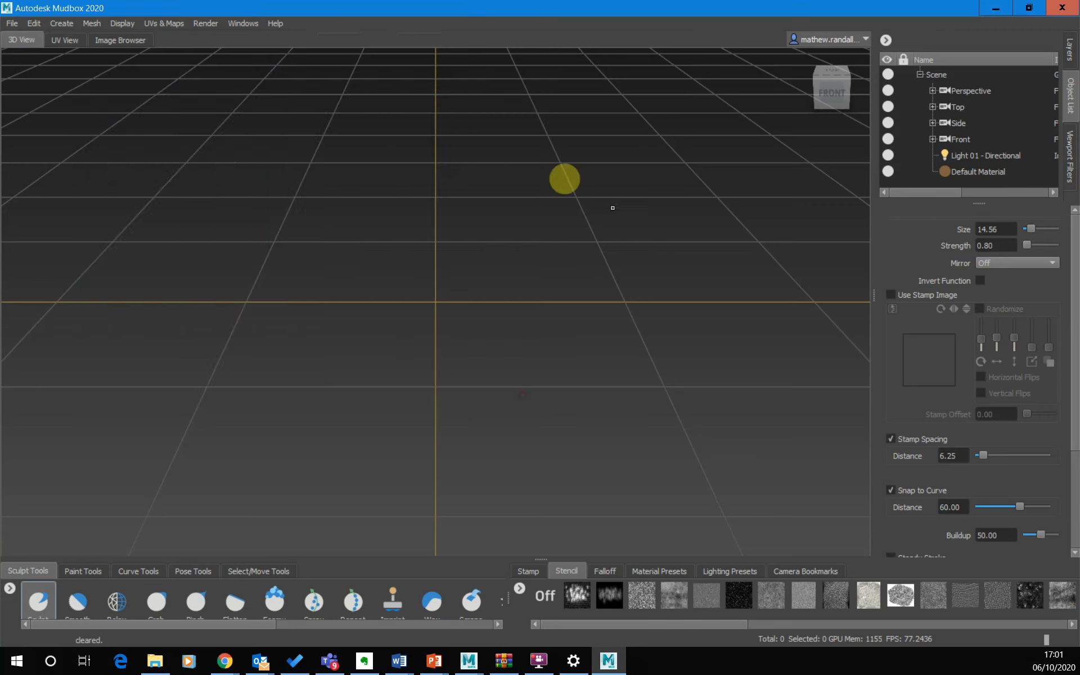
pyautogui.click(15, 25)
pyautogui.click(48, 63)
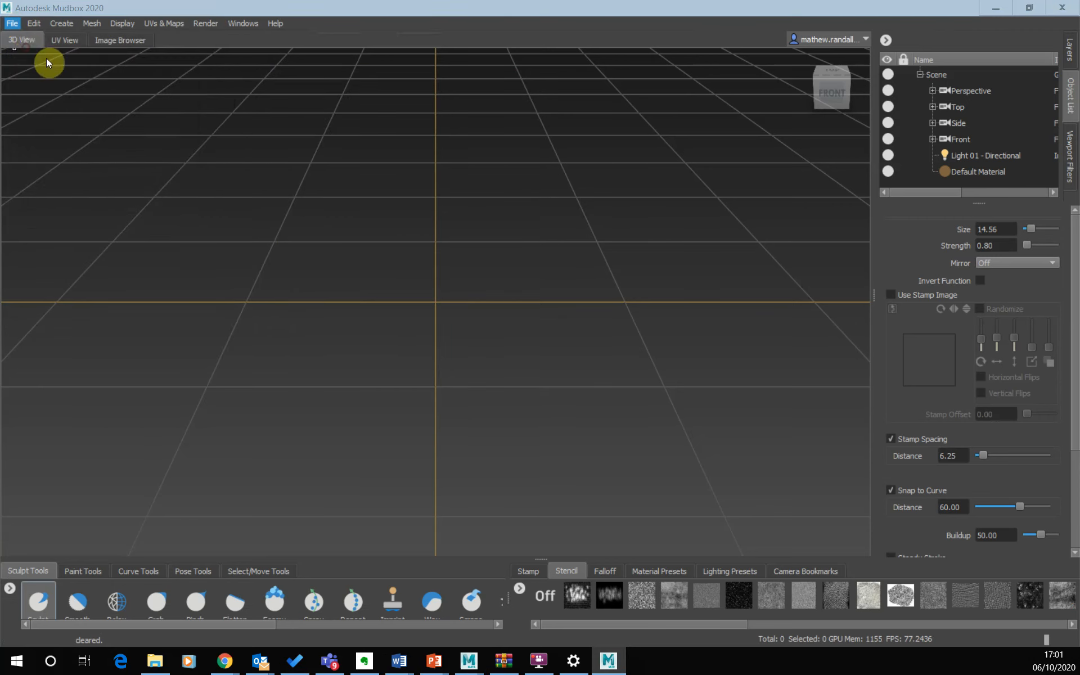
pyautogui.click(426, 308)
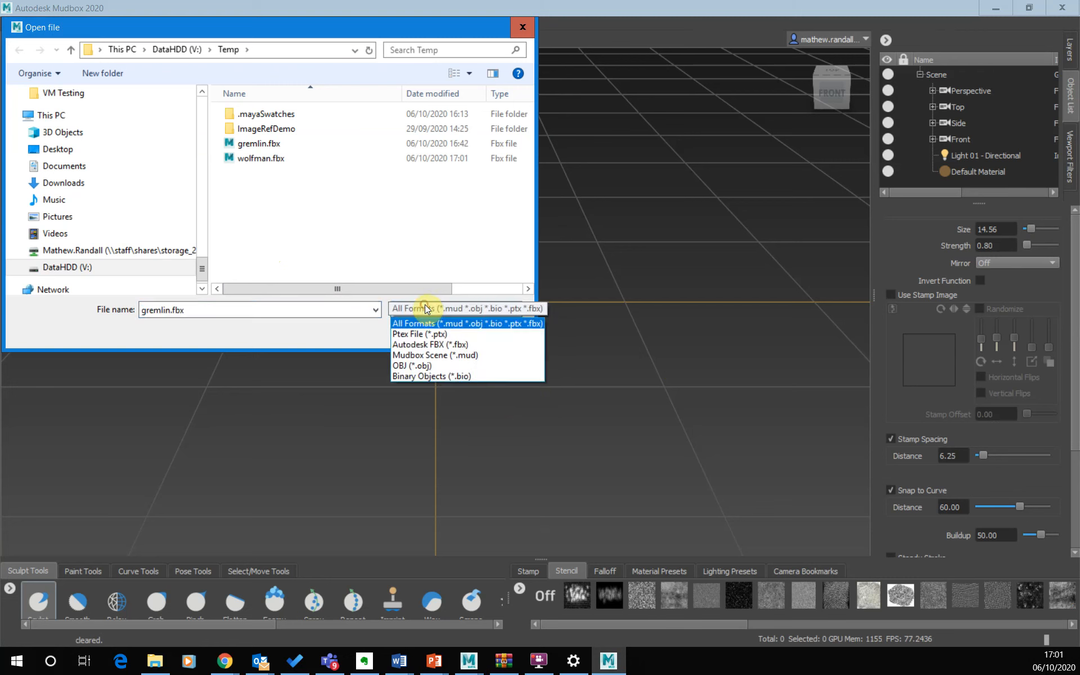
pyautogui.click(430, 344)
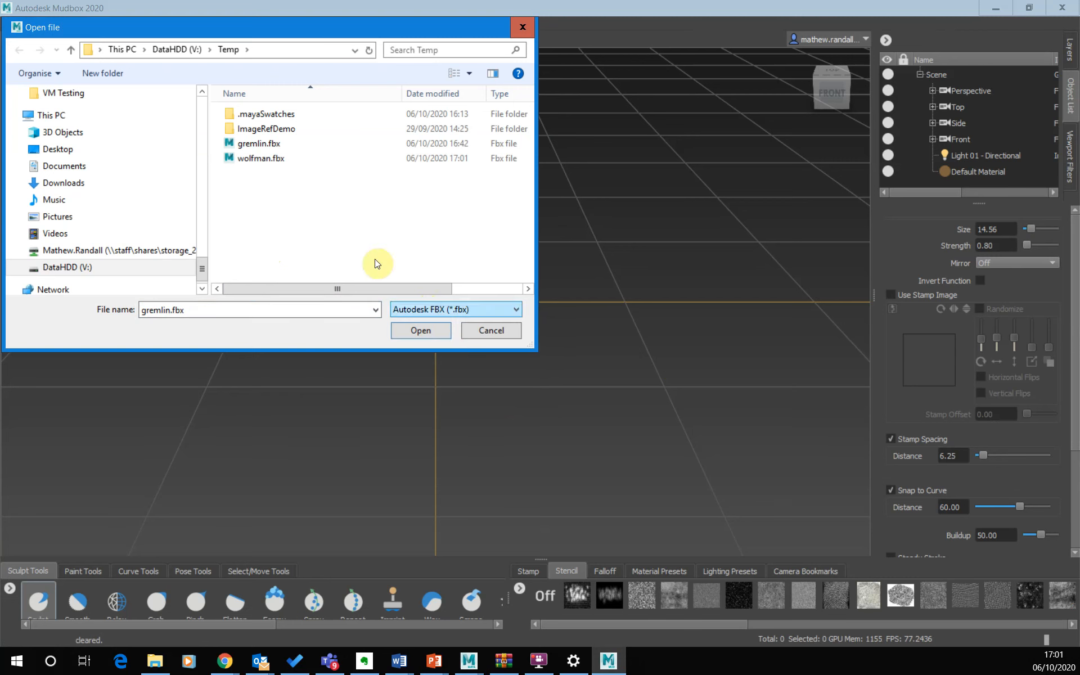
pyautogui.click(270, 160)
pyautogui.click(424, 330)
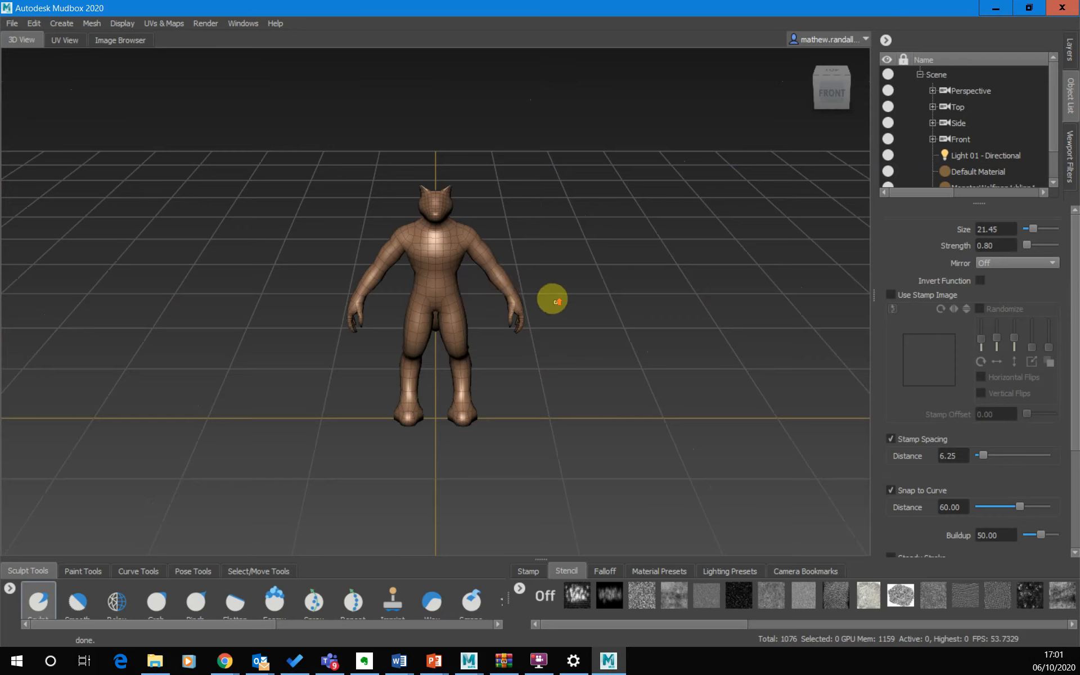
# Examine the opened wolfman model from different angles and check its sculpt layers and the scene's object list.
pyautogui.press('f')
pyautogui.scroll(3, 553, 304)
pyautogui.scroll(-3, 579, 349)
pyautogui.keyDown('alt'); pyautogui.moveTo(578, 349); pyautogui.dragTo(548, 311); pyautogui.keyUp('alt')
pyautogui.keyDown('alt'); pyautogui.moveTo(548, 311); pyautogui.dragTo(543, 228, button='middle'); pyautogui.keyUp('alt')
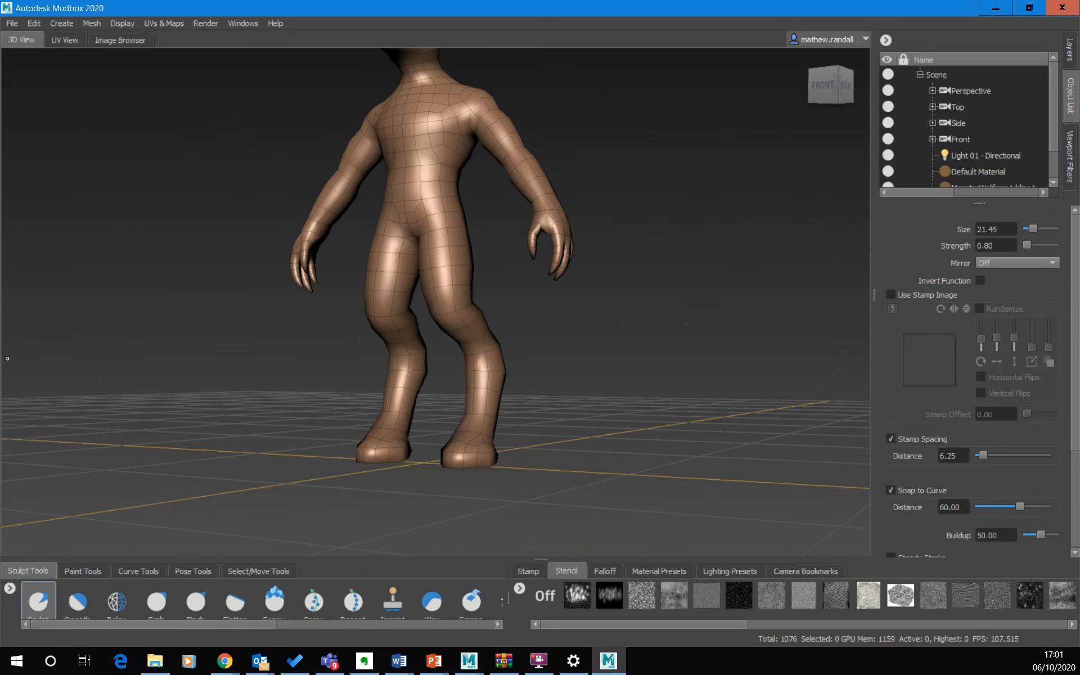
pyautogui.press('f')
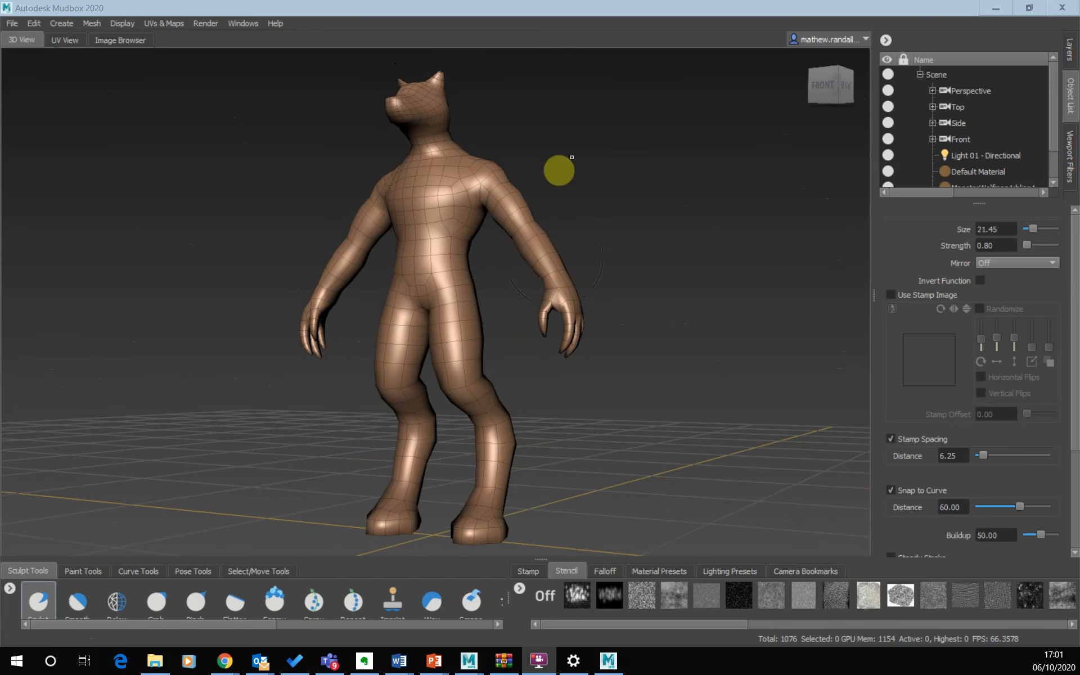
pyautogui.click(1072, 99)
pyautogui.click(1070, 50)
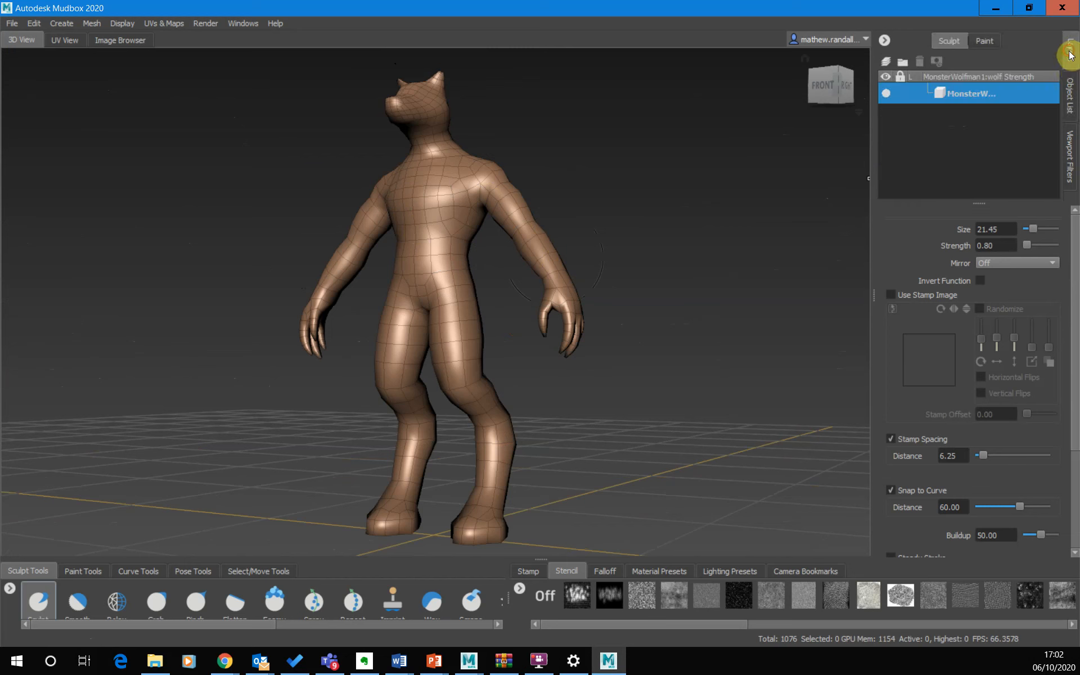
pyautogui.click(1071, 93)
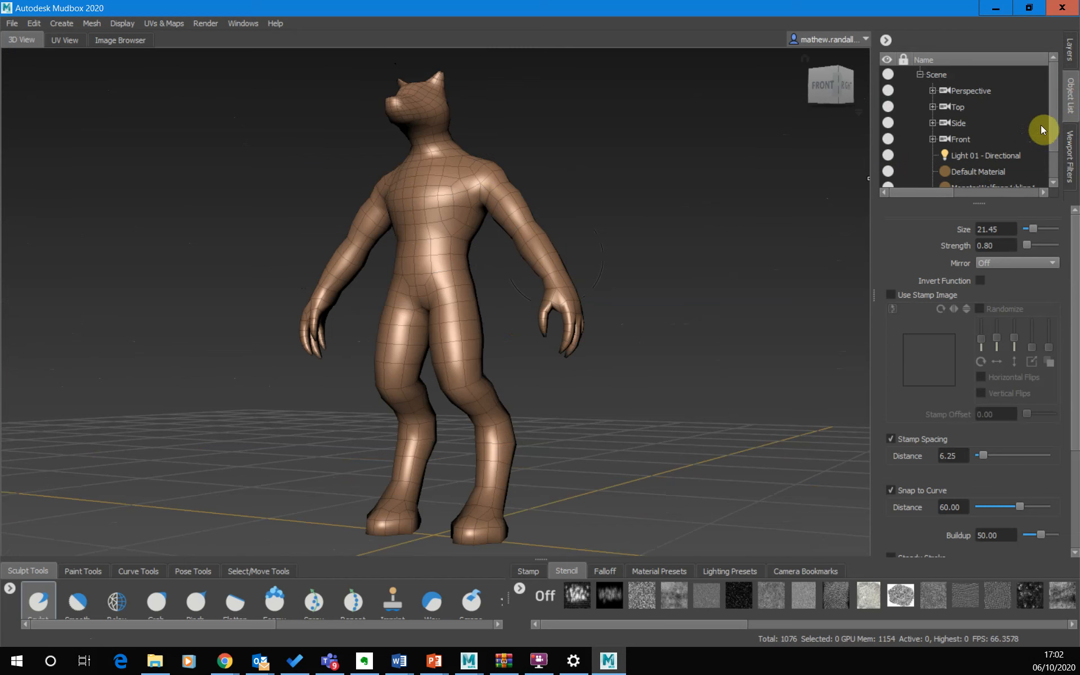
# Inspect the wolfman mesh, its blinn1 material and the contents of its level_0 entry in the scene's object list.
pyautogui.moveTo(1050, 124); pyautogui.dragTo(1054, 163)
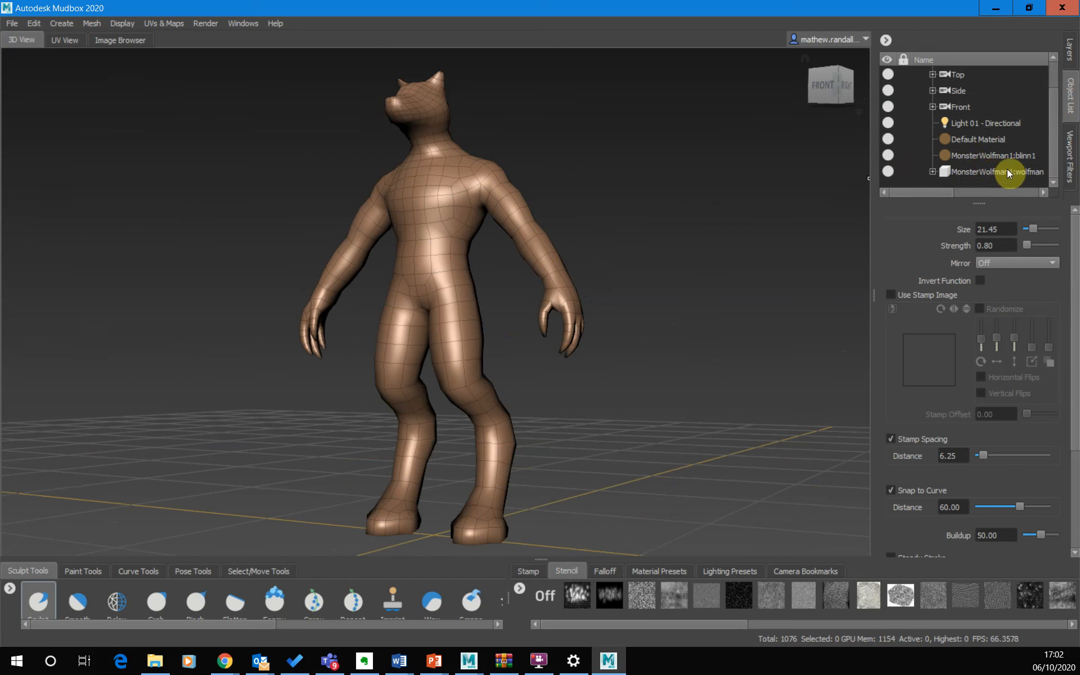
pyautogui.click(968, 172)
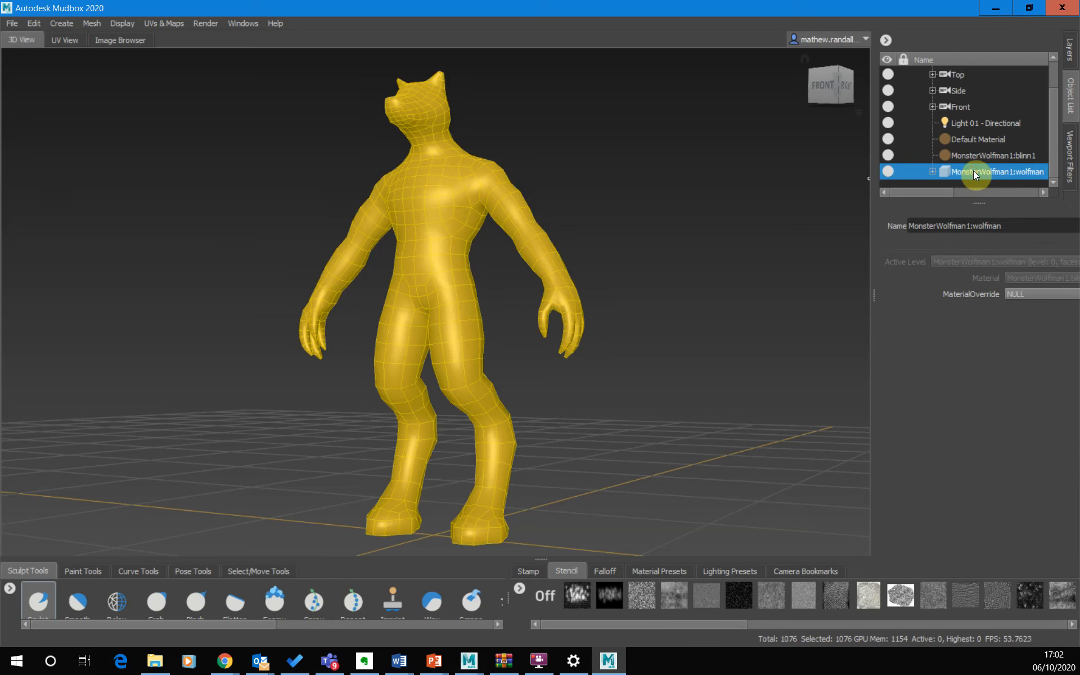
pyautogui.click(981, 157)
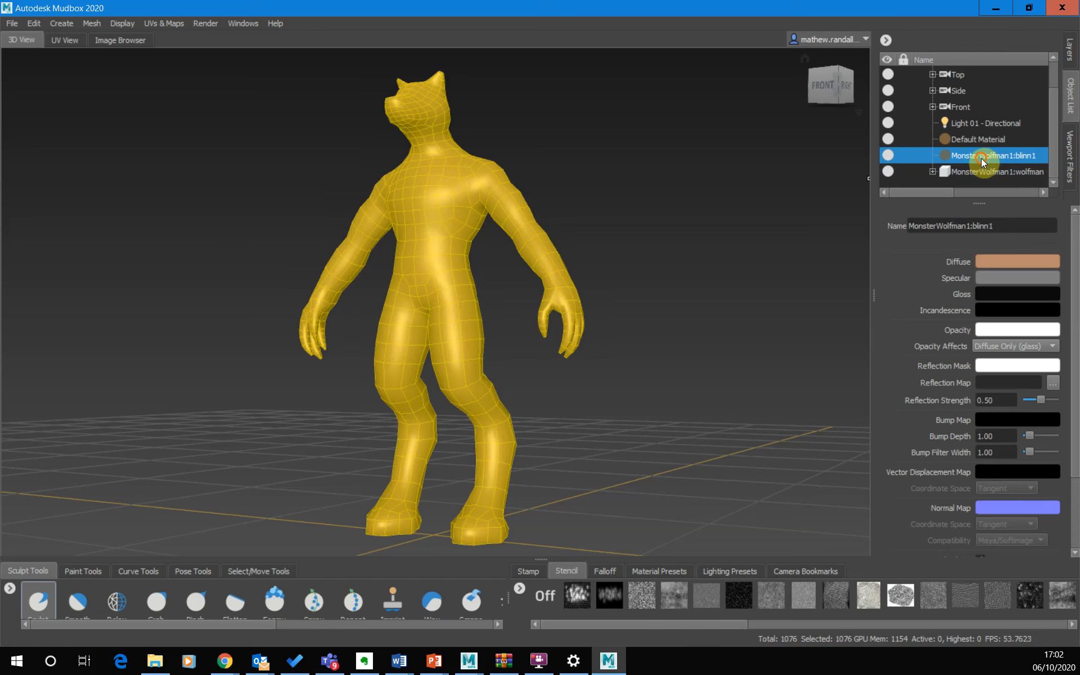
pyautogui.click(932, 172)
pyautogui.scroll(-1, 956, 166)
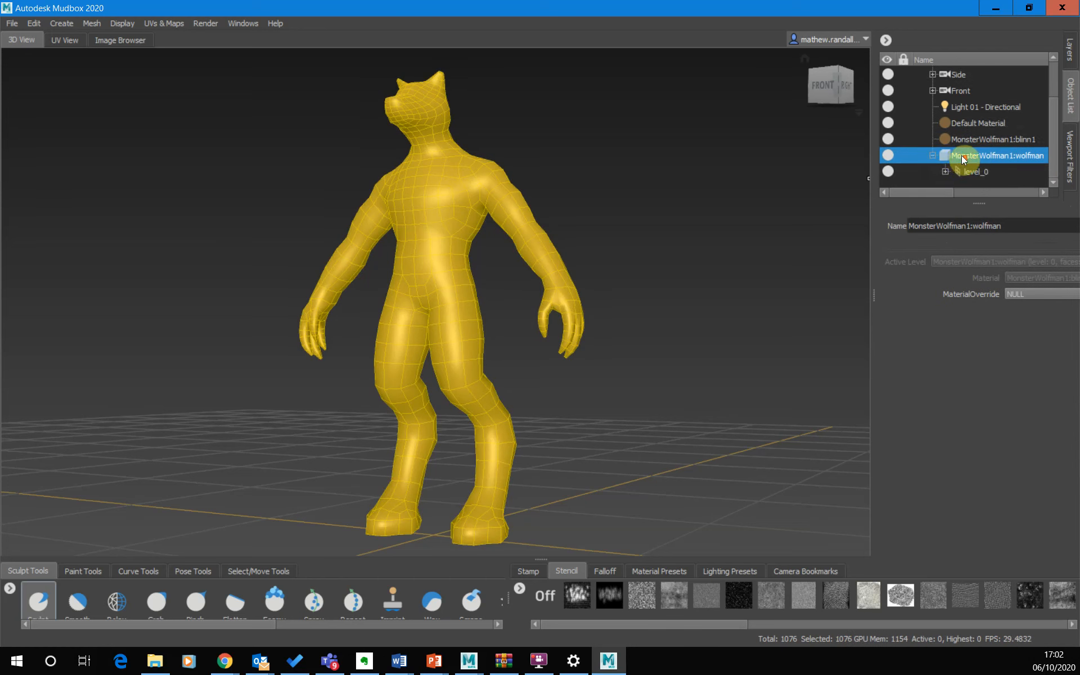
pyautogui.click(977, 173)
pyautogui.click(945, 172)
pyautogui.scroll(-3, 977, 151)
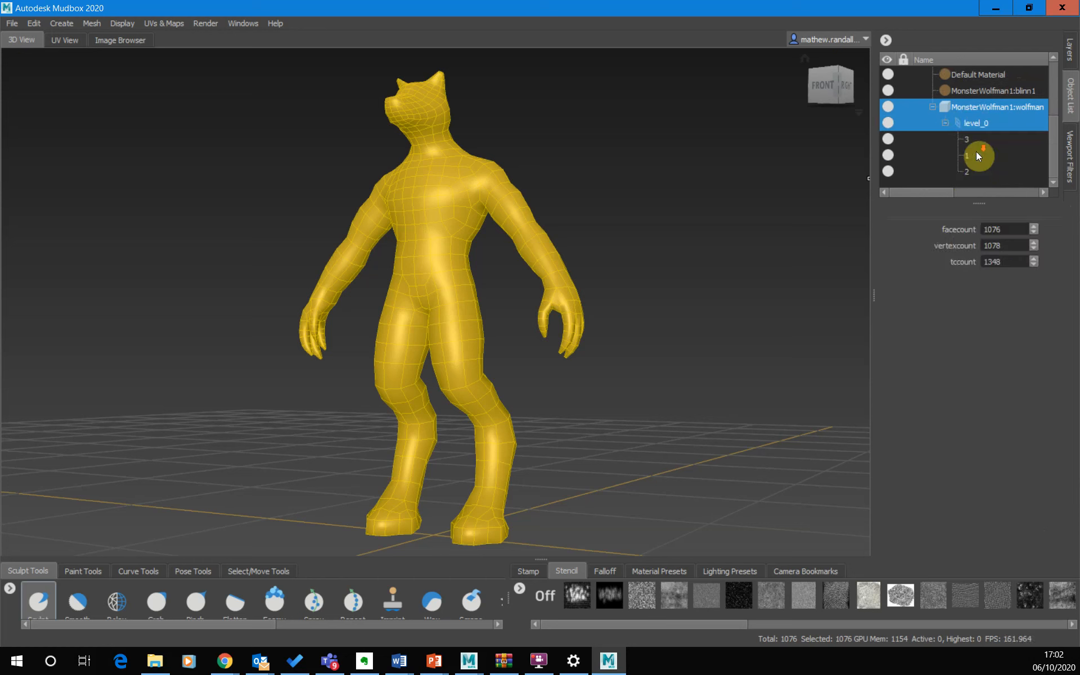
pyautogui.click(945, 124)
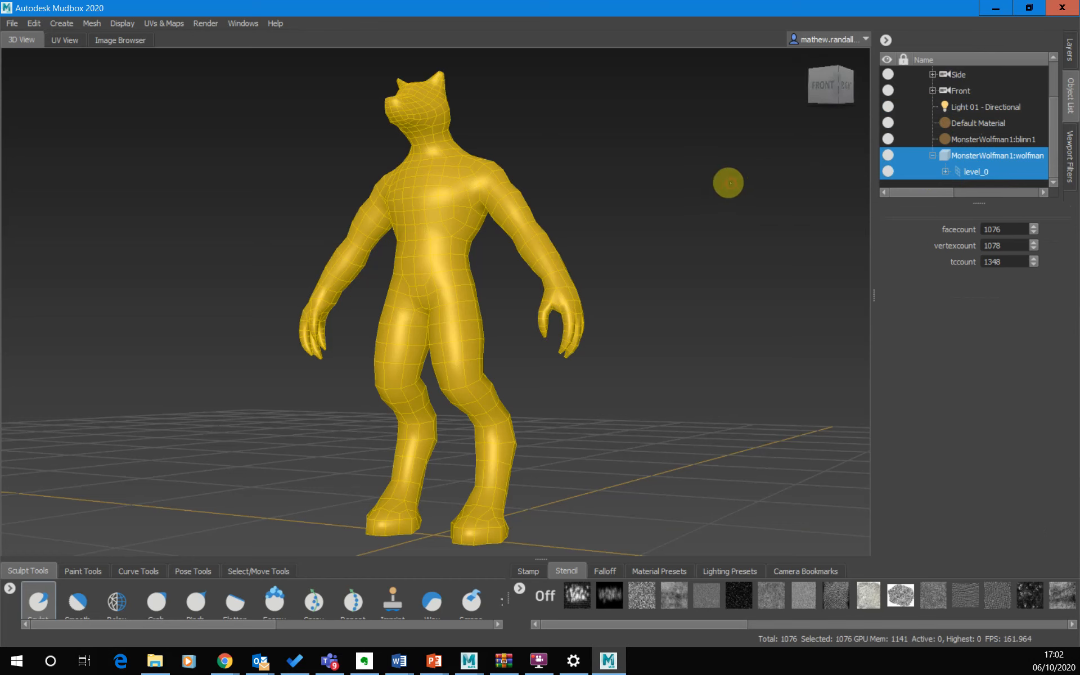
# Subdivide the wolfman mesh twice, adding subdivision levels 1 and 2.
pyautogui.moveTo(980, 140); pyautogui.dragTo(982, 151)
pyautogui.click(981, 154)
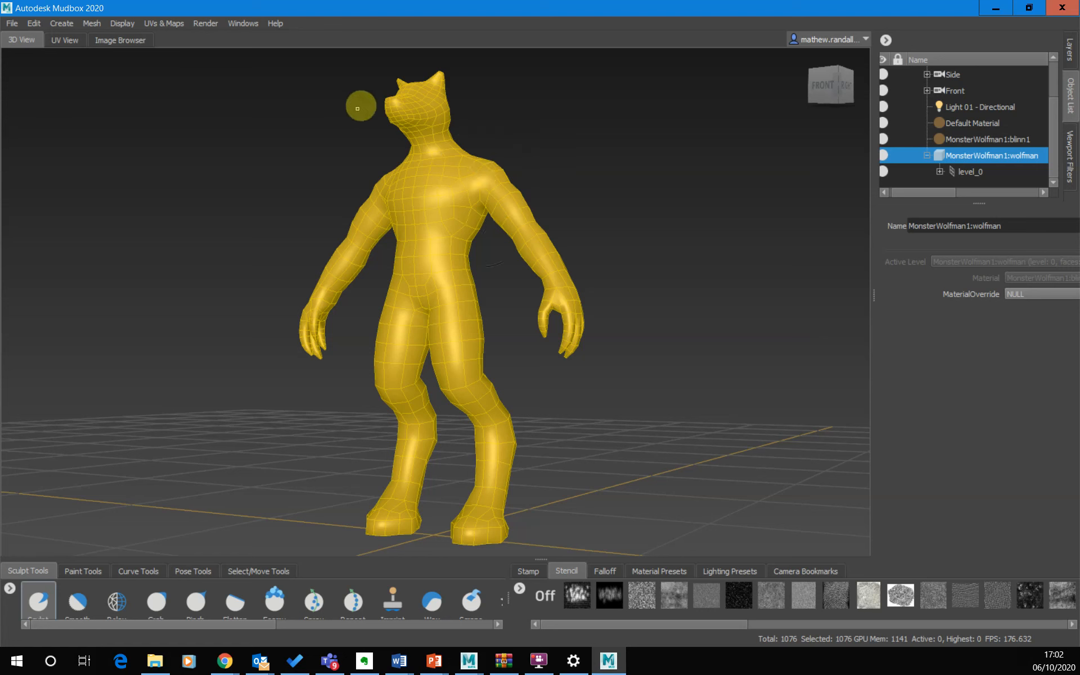
pyautogui.hotkey('shift', 'd')
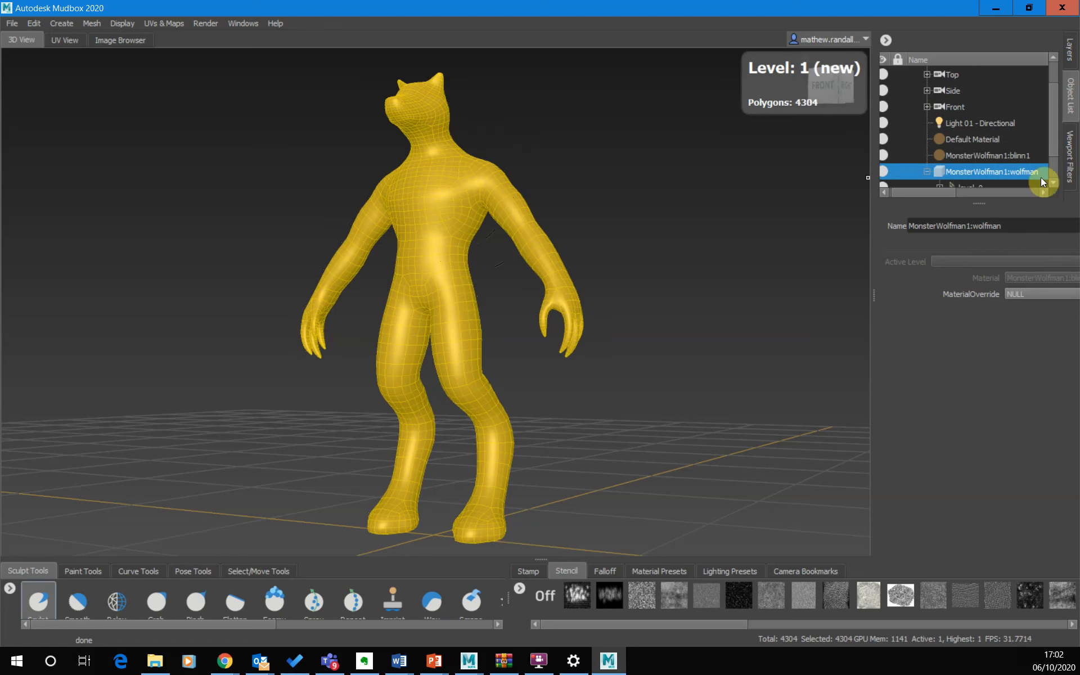
pyautogui.click(1003, 155)
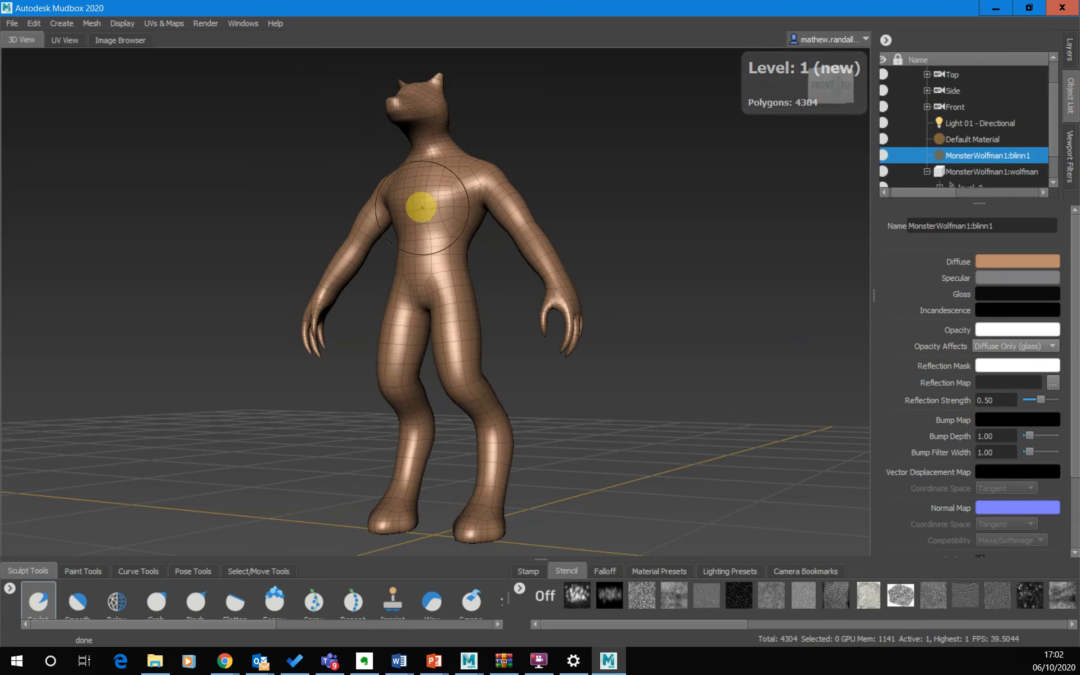
pyautogui.hotkey('shift', 'd')
pyautogui.scroll(5, 452, 185)
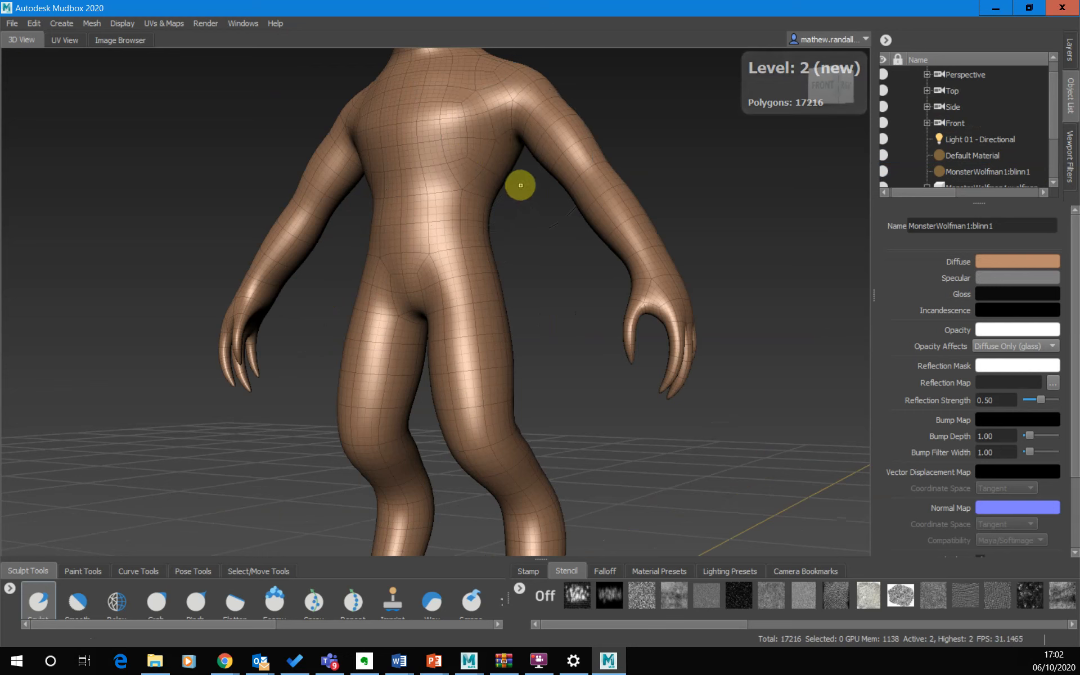
pyautogui.scroll(-2, 1025, 146)
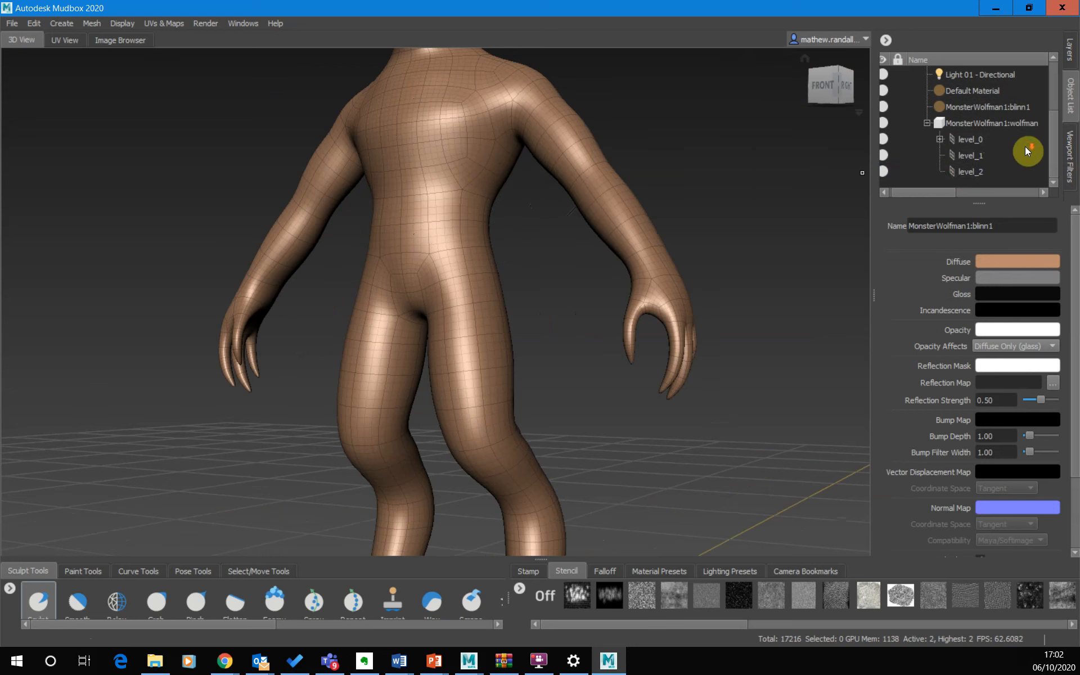
# Subdivide the wolfman mesh three more times to add subdivision levels 3, 4 and 5.
pyautogui.hotkey('shift', 'd')
pyautogui.scroll(-2, 1000, 149)
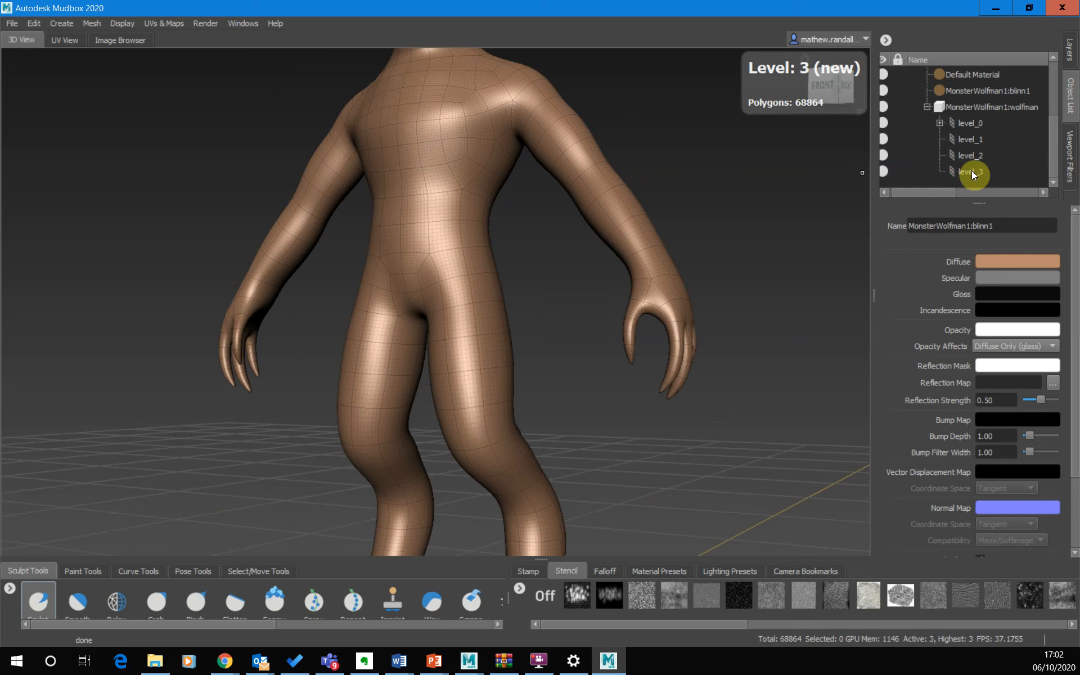
pyautogui.hotkey('shift', 'd')
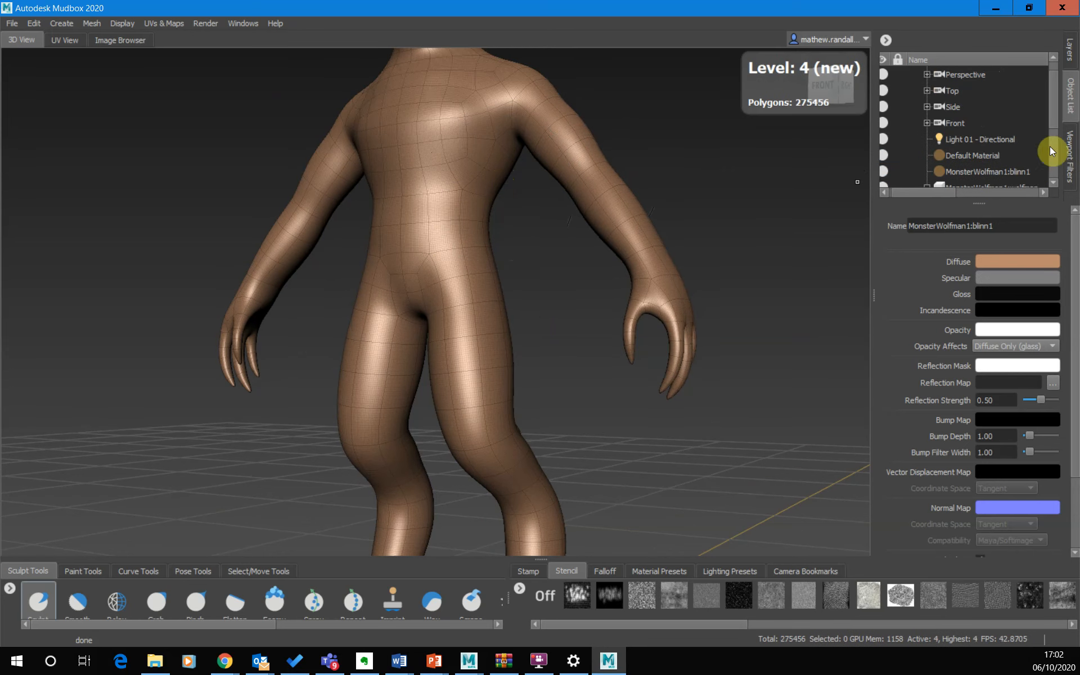
pyautogui.scroll(-3, 1006, 148)
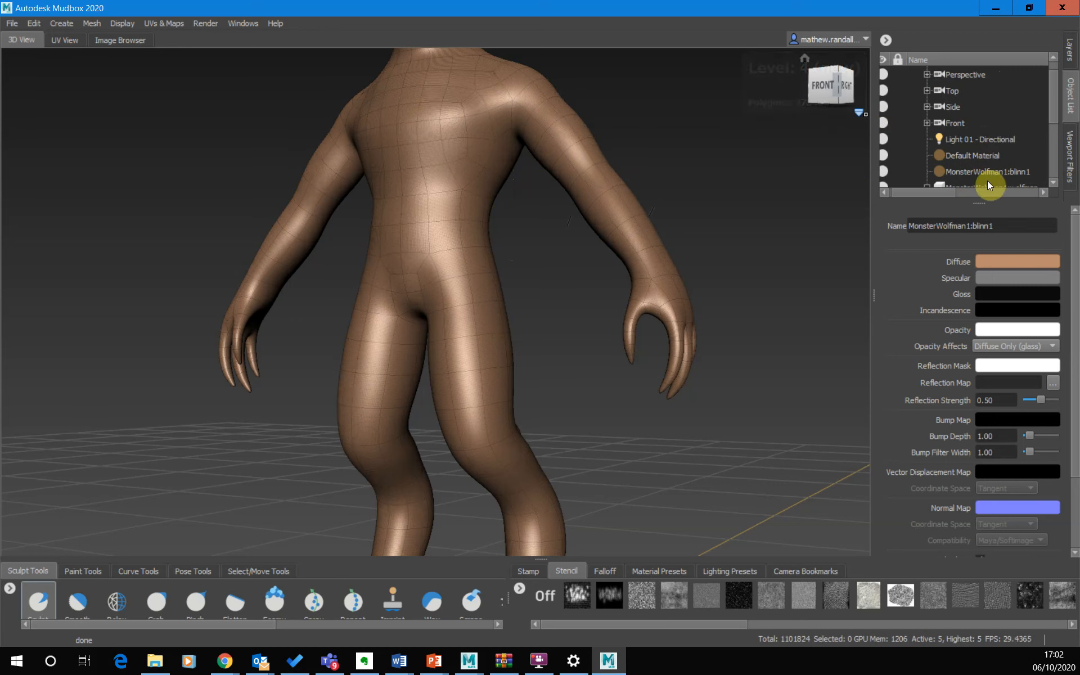
pyautogui.scroll(-3, 997, 140)
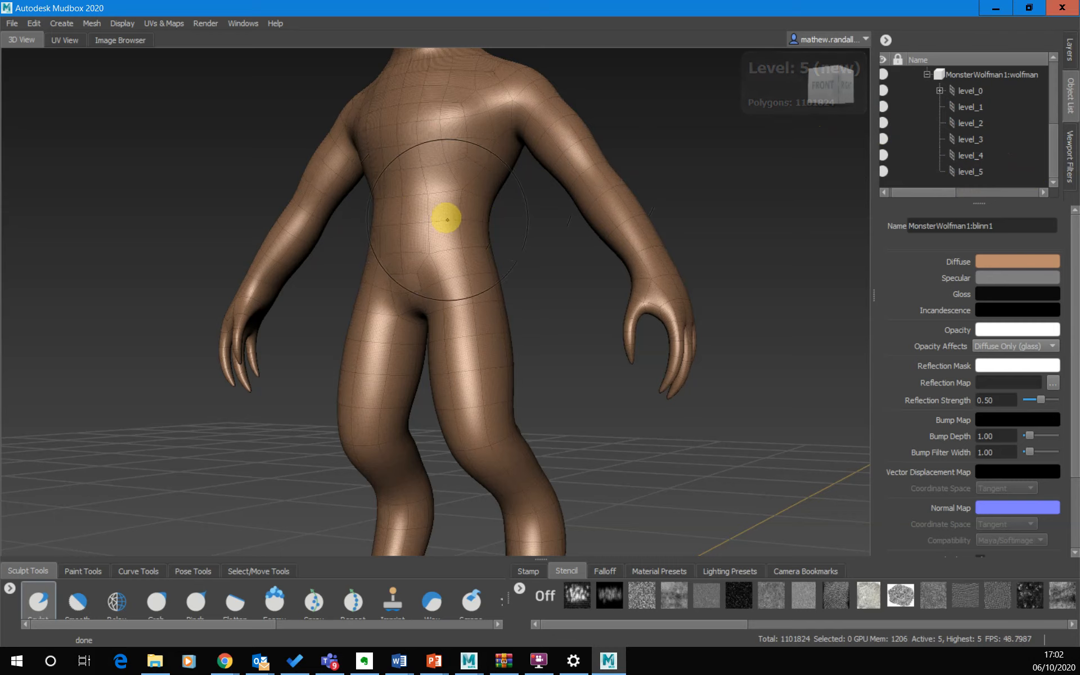
# Examine the mesh density of the subdivided wolfman up close on the hips and legs, and its torso from different angles.
pyautogui.scroll(3, 442, 218)
pyautogui.scroll(5, 487, 231)
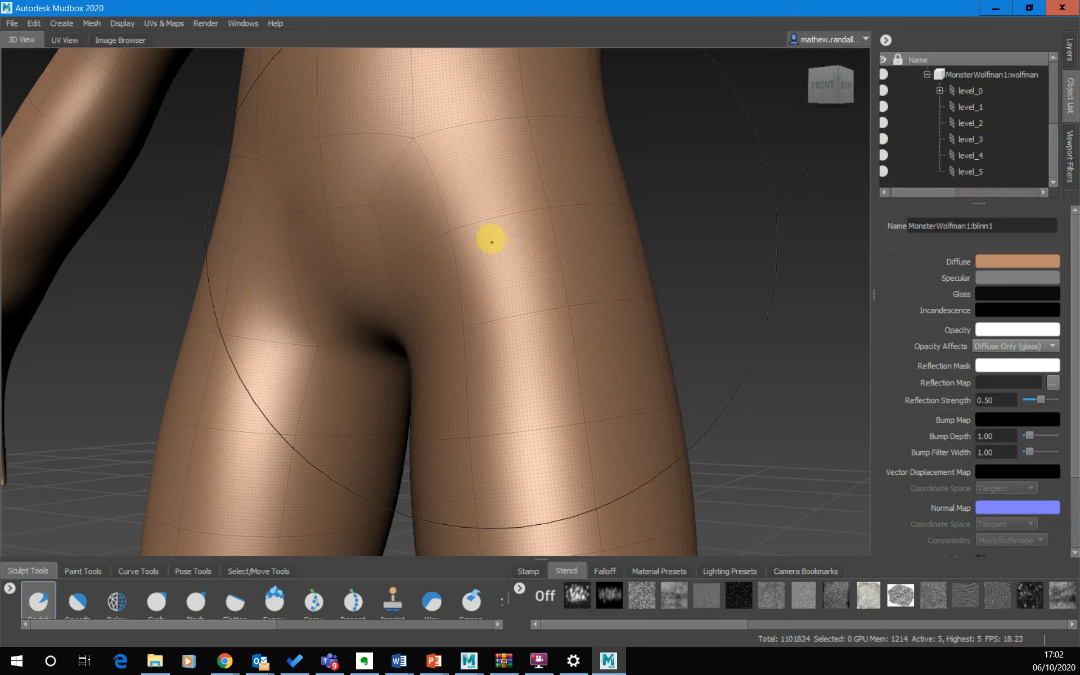
pyautogui.scroll(3, 504, 237)
pyautogui.scroll(-5, 506, 236)
pyautogui.scroll(-5, 556, 169)
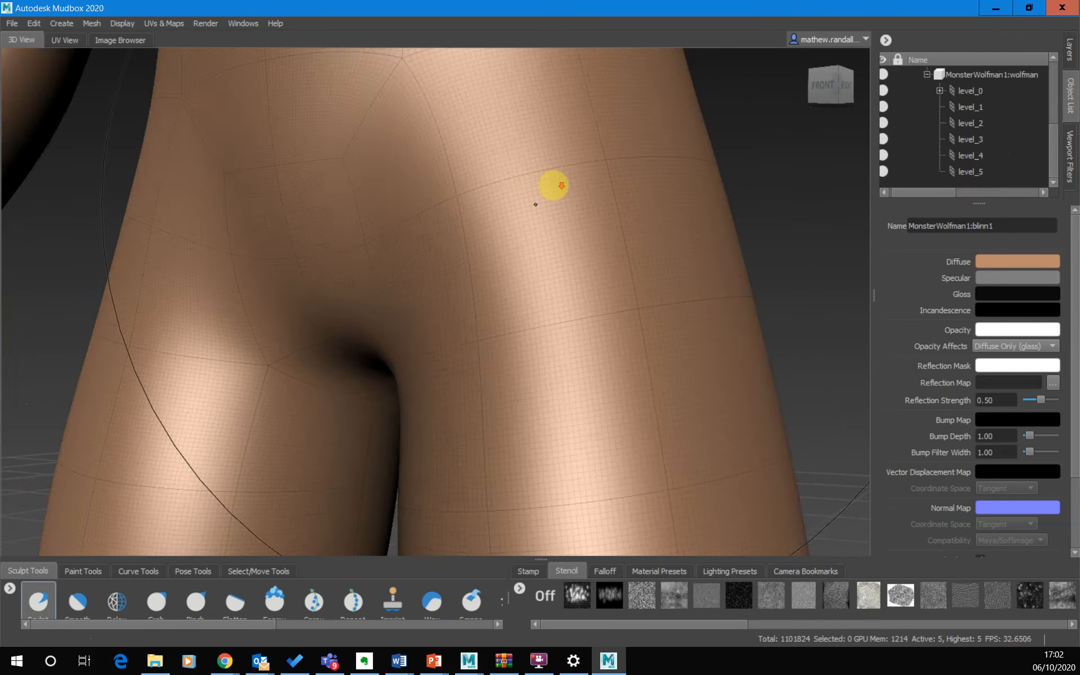
pyautogui.scroll(-3, 512, 218)
pyautogui.scroll(3, 476, 229)
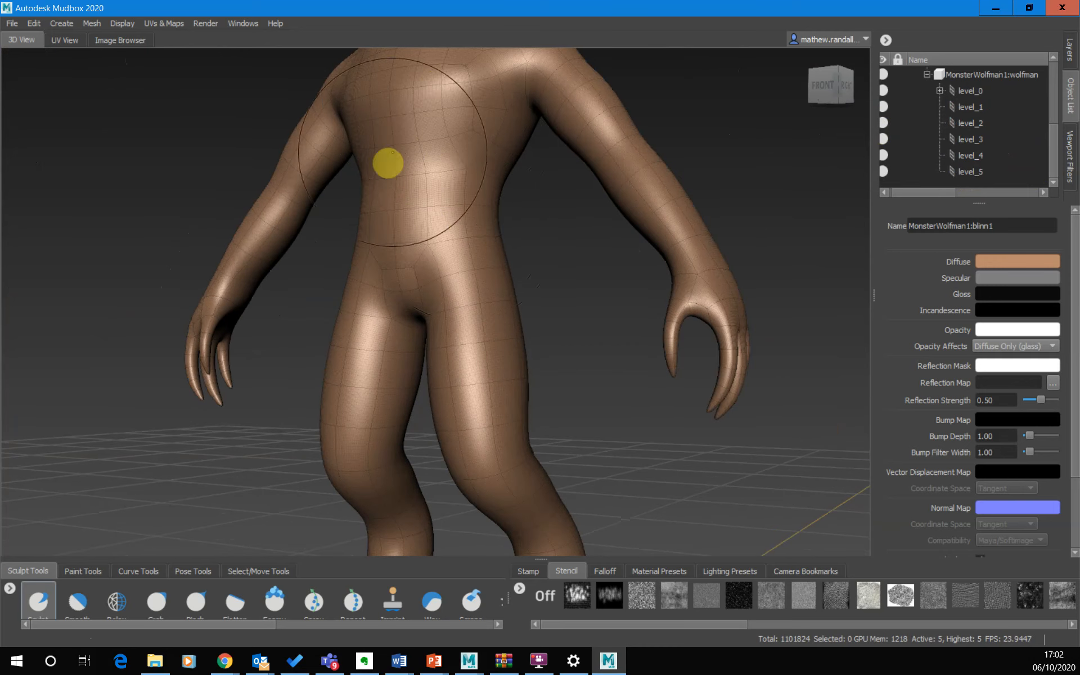
pyautogui.keyDown('alt'); pyautogui.moveTo(473, 240); pyautogui.dragTo(547, 200); pyautogui.keyUp('alt')
pyautogui.keyDown('alt'); pyautogui.moveTo(547, 200); pyautogui.dragTo(544, 255, button='middle'); pyautogui.keyUp('alt')
pyautogui.keyDown('alt'); pyautogui.moveTo(545, 255); pyautogui.dragTo(471, 285); pyautogui.keyUp('alt')
pyautogui.keyDown('alt'); pyautogui.moveTo(465, 234); pyautogui.dragTo(517, 217); pyautogui.keyUp('alt')
pyautogui.keyDown('alt'); pyautogui.moveTo(526, 214); pyautogui.dragTo(514, 292, button='middle'); pyautogui.keyUp('alt')
pyautogui.keyDown('alt'); pyautogui.moveTo(505, 375); pyautogui.dragTo(433, 293); pyautogui.keyUp('alt')
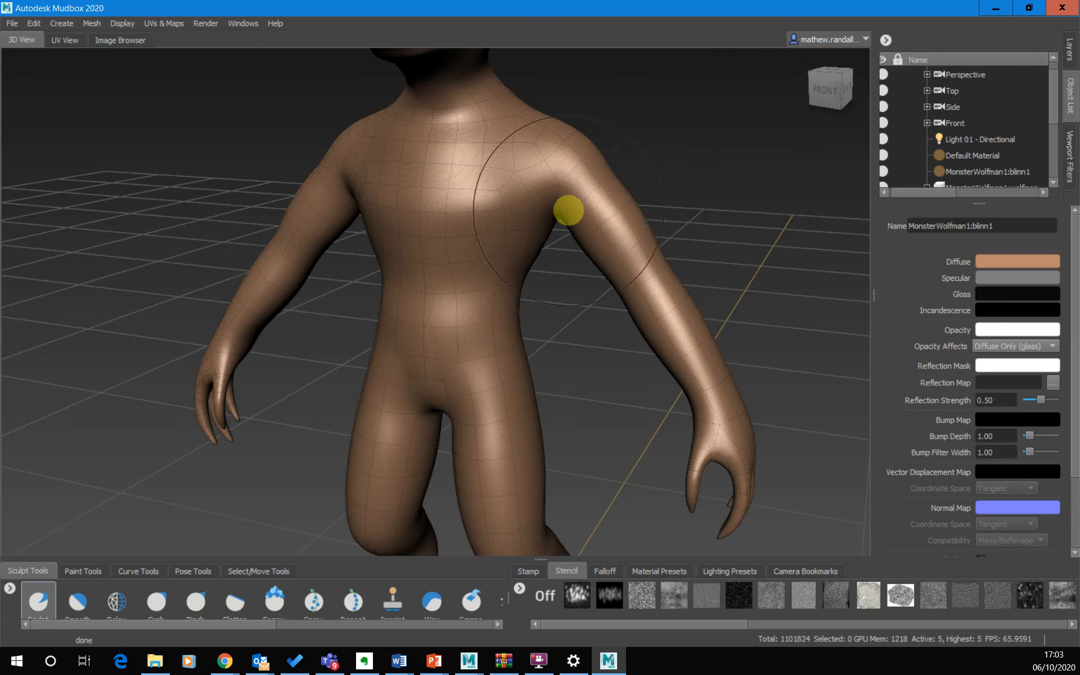
# Compare the wolfman's subdivision levels by lowering the active level to 1 and raising it back to level 5.
pyautogui.hotkey('shift', 'd')
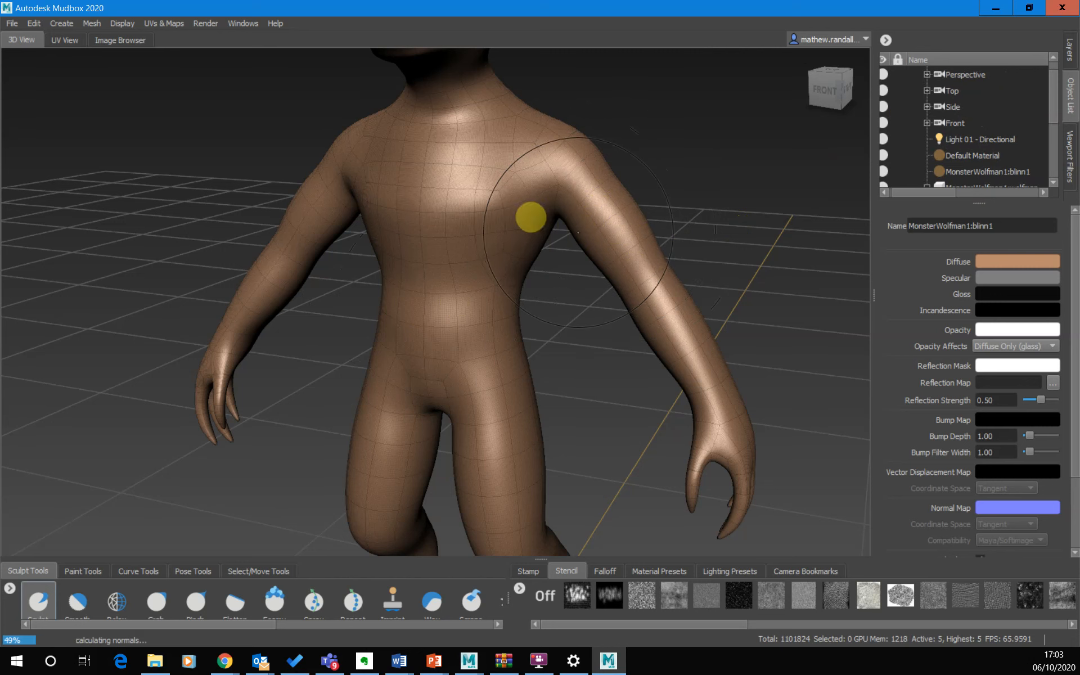
pyautogui.press('pagedown')
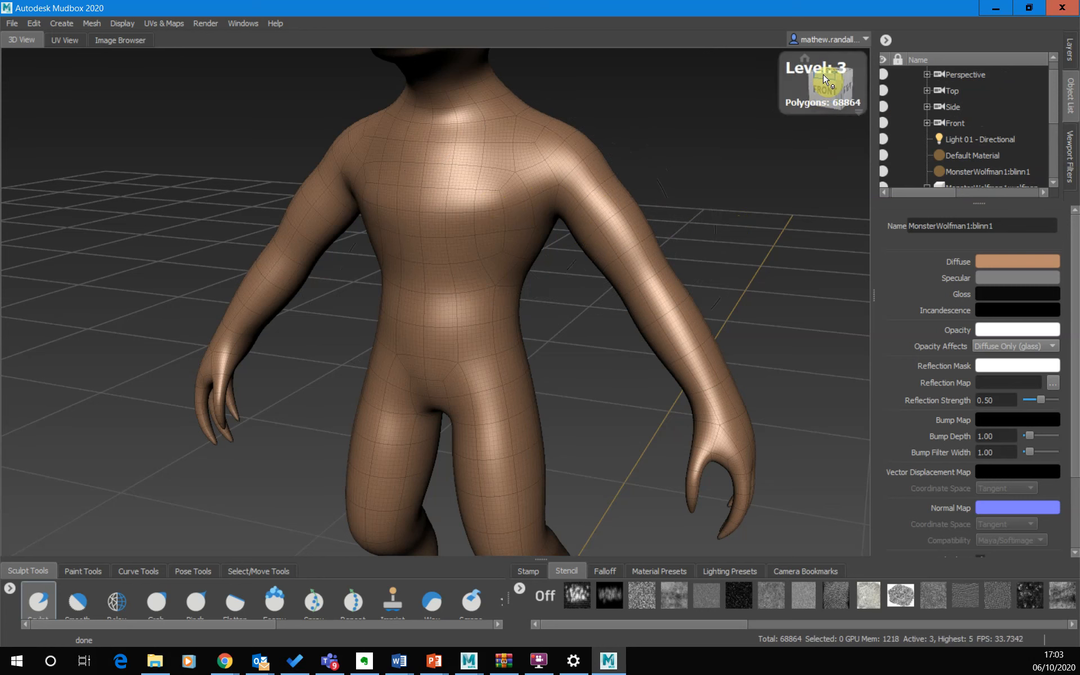
pyautogui.press('pagedown')
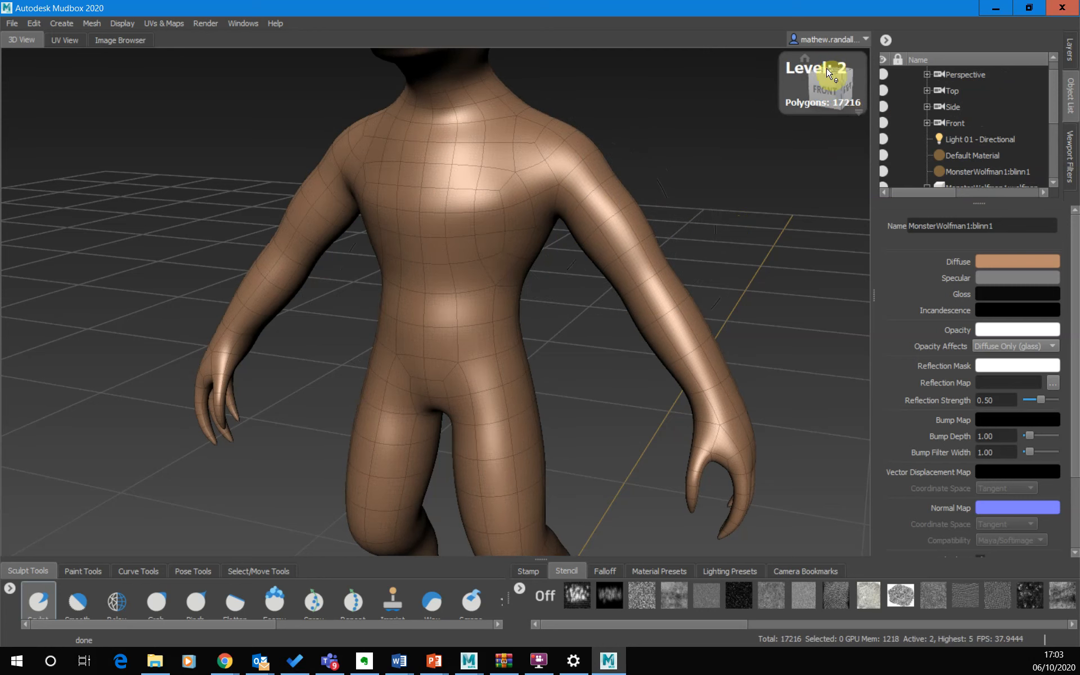
pyautogui.press('pagedown')
pyautogui.scroll(3, 495, 186)
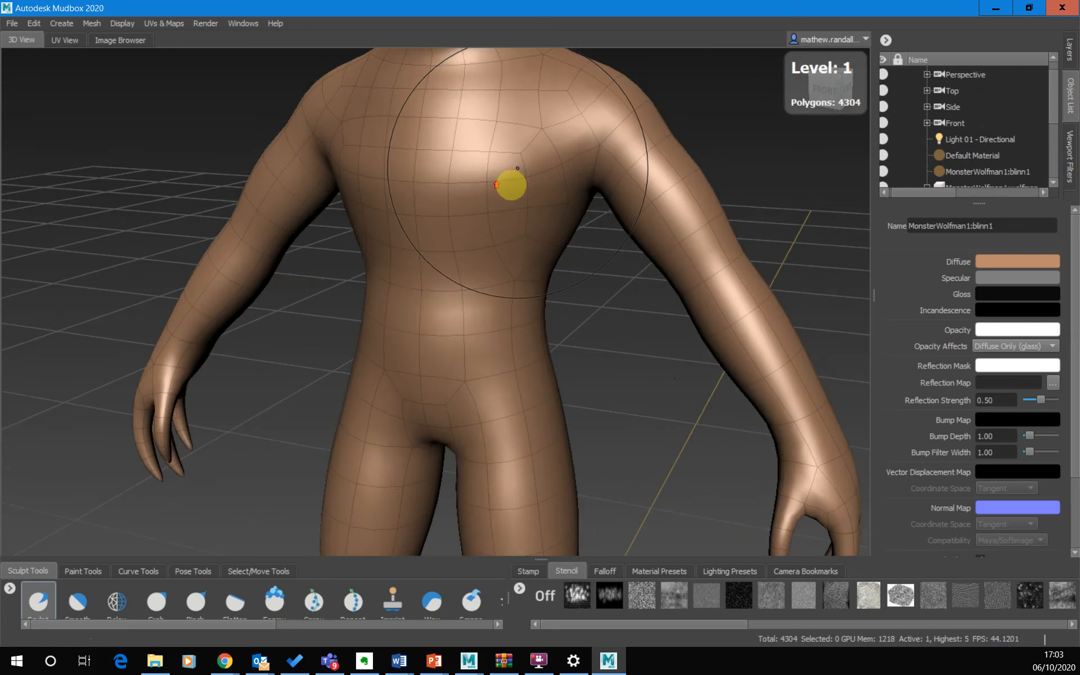
pyautogui.press('pageup')
pyautogui.press('pageup')
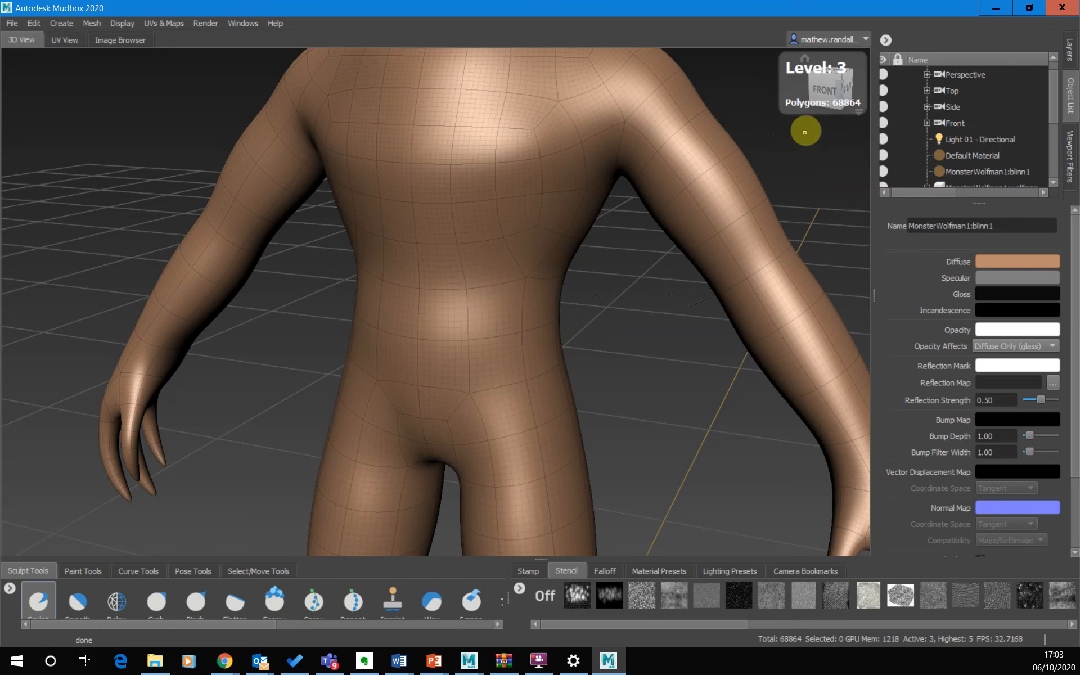
pyautogui.press('pageup')
pyautogui.press('pageup')
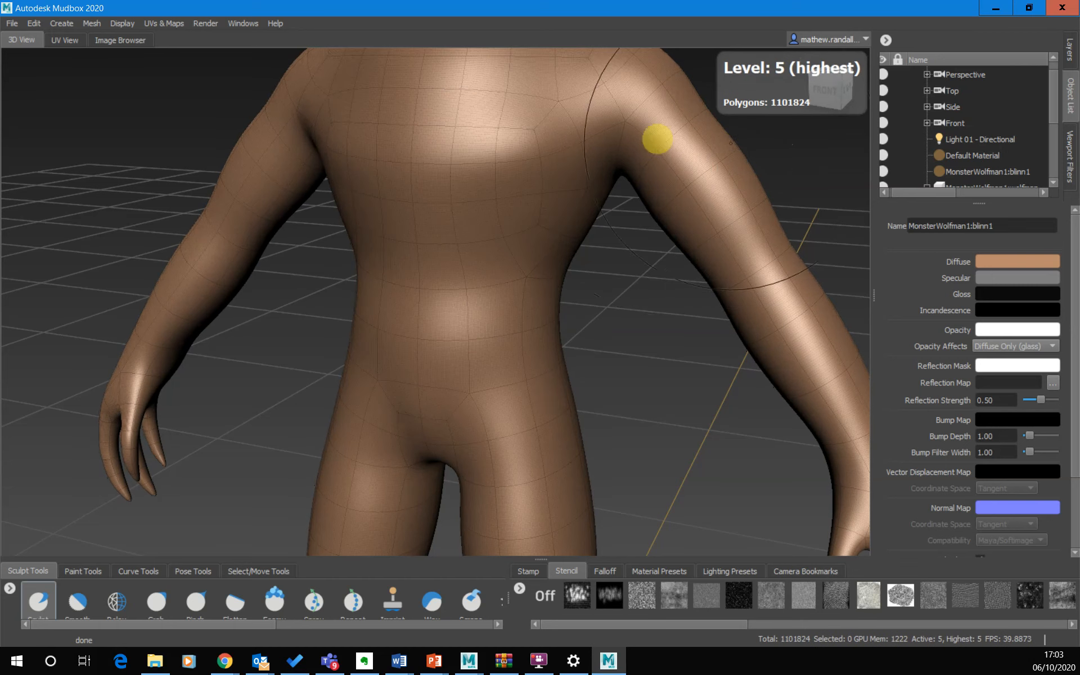
# Check the UV view with subdivision level 5 active and return to the 3D view.
pyautogui.click(169, 22)
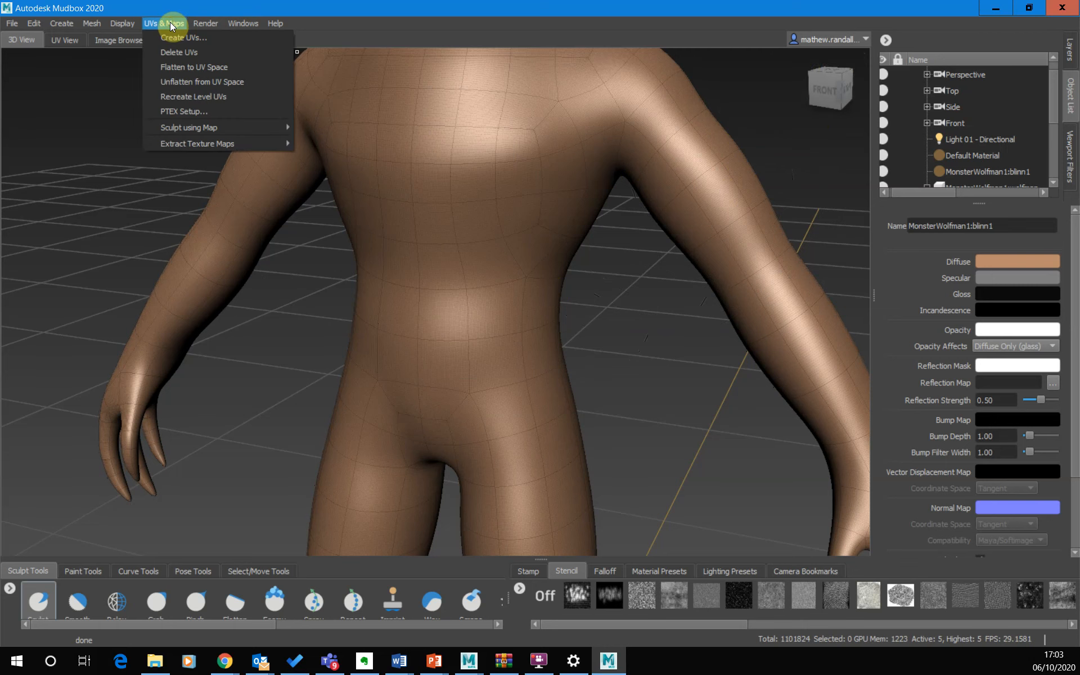
pyautogui.click(170, 21)
pyautogui.click(66, 41)
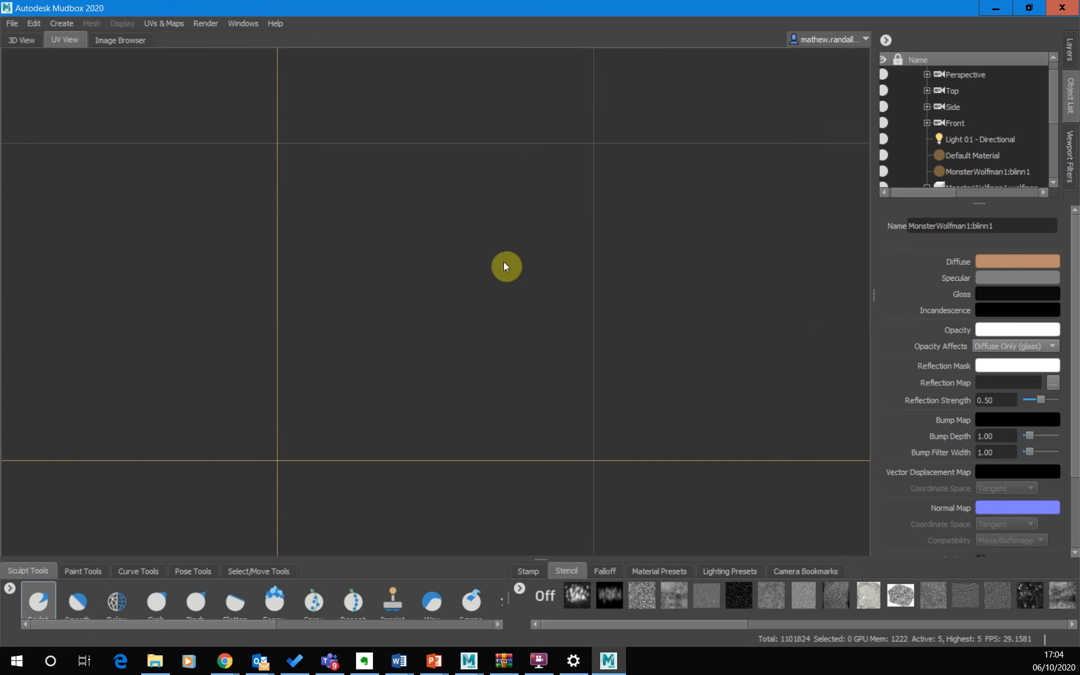
pyautogui.click(32, 44)
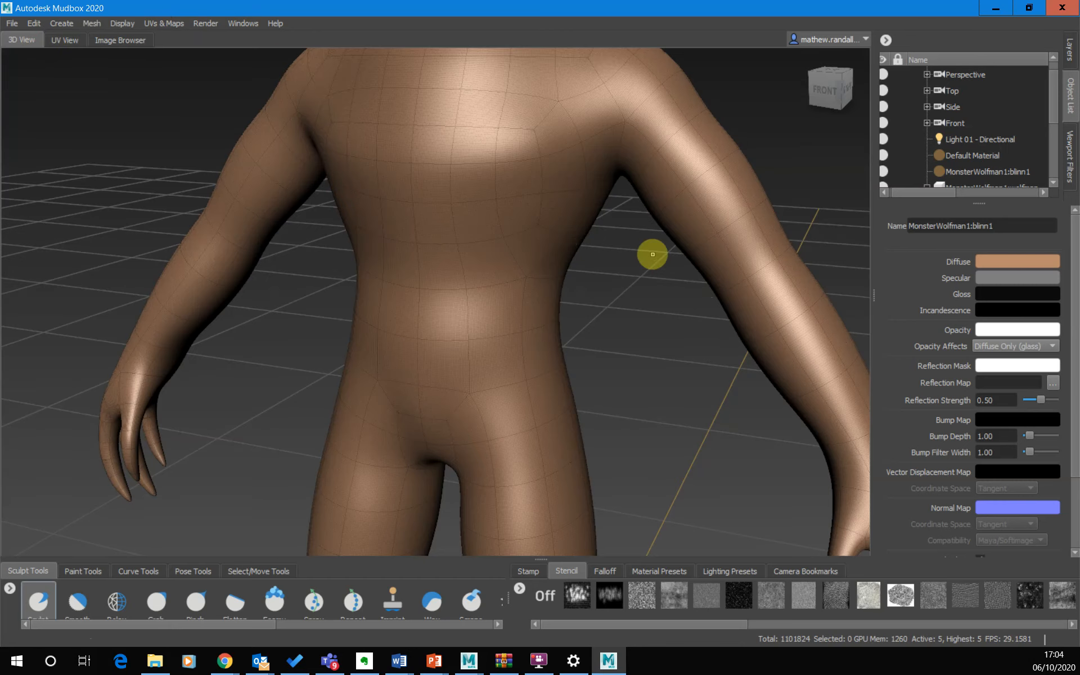
# Lower the active subdivision level to 0 and examine the wolfman's UV layout in the UV view.
pyautogui.scroll(-1, 662, 248)
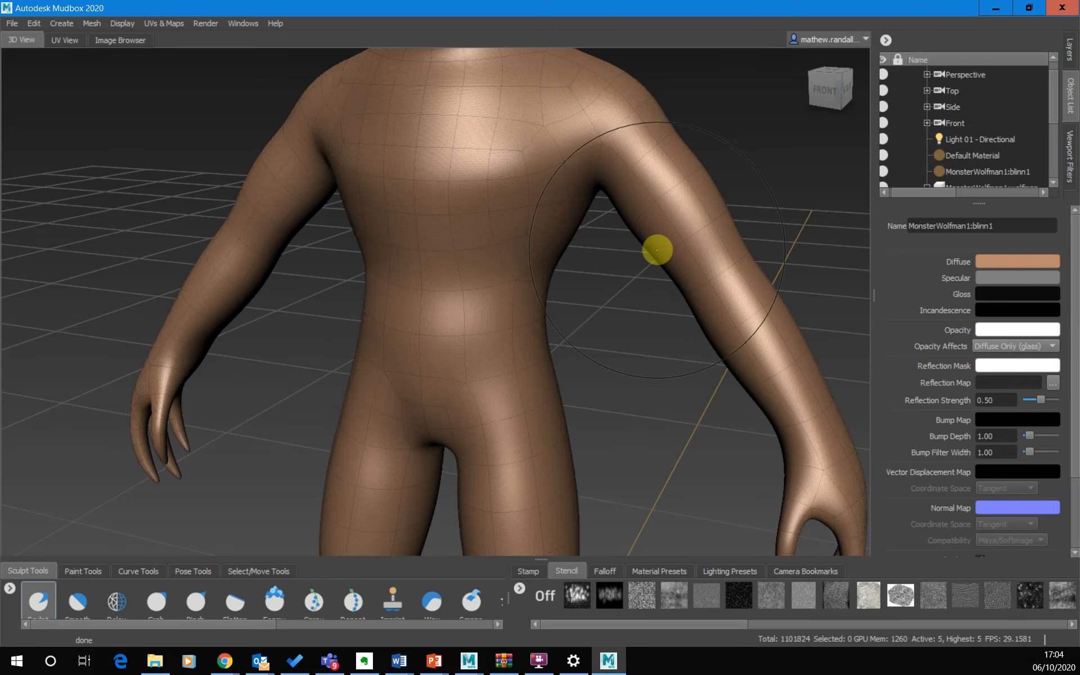
pyautogui.press('pagedown')
pyautogui.press('pagedown')
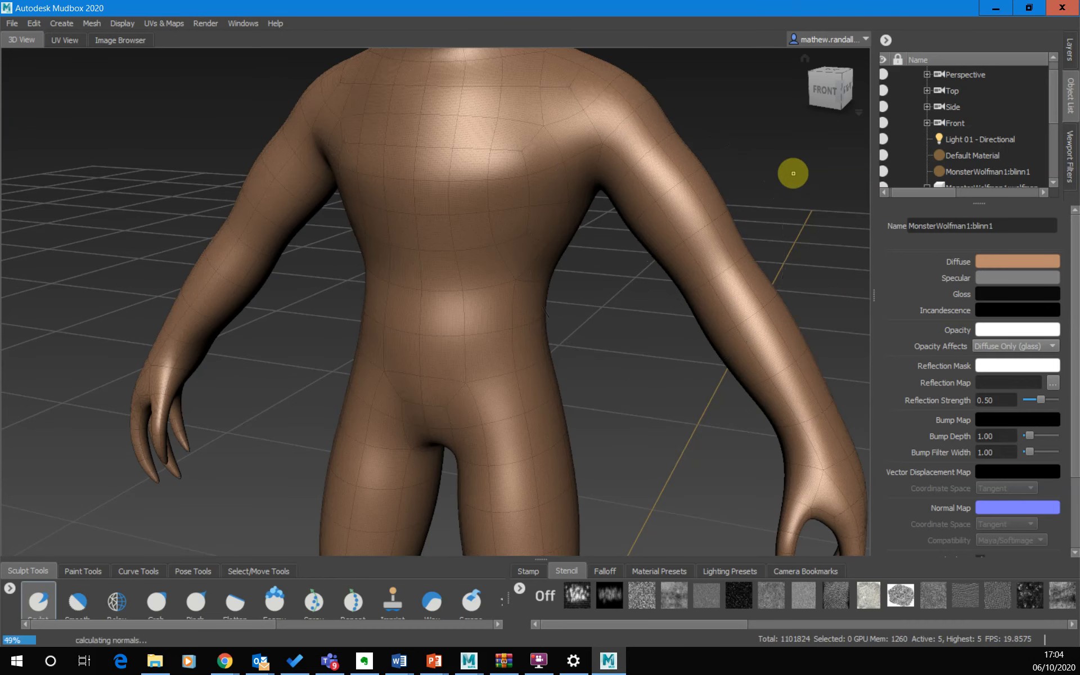
pyautogui.press('pagedown')
pyautogui.press('pagedown')
pyautogui.press('pagedown')
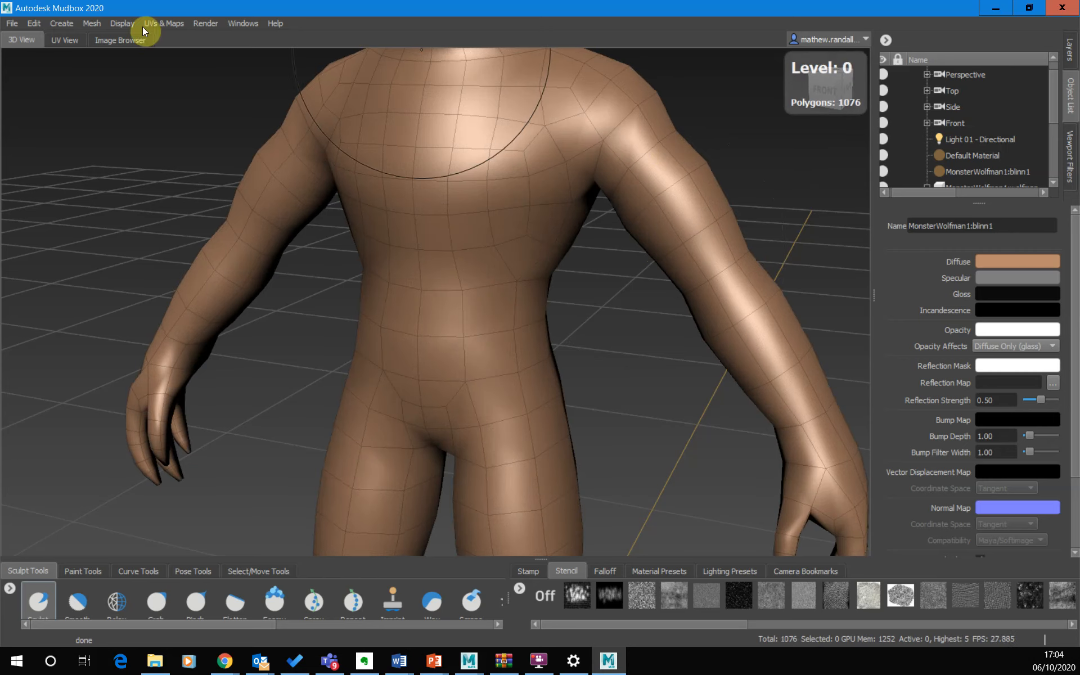
pyautogui.click(64, 40)
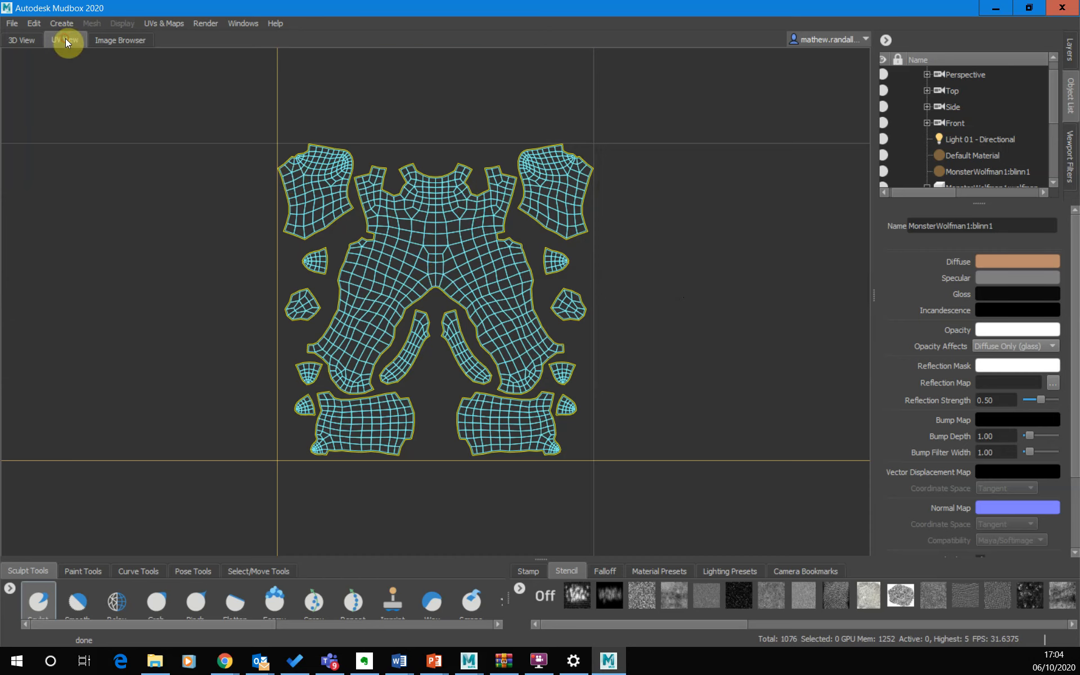
pyautogui.click(445, 296)
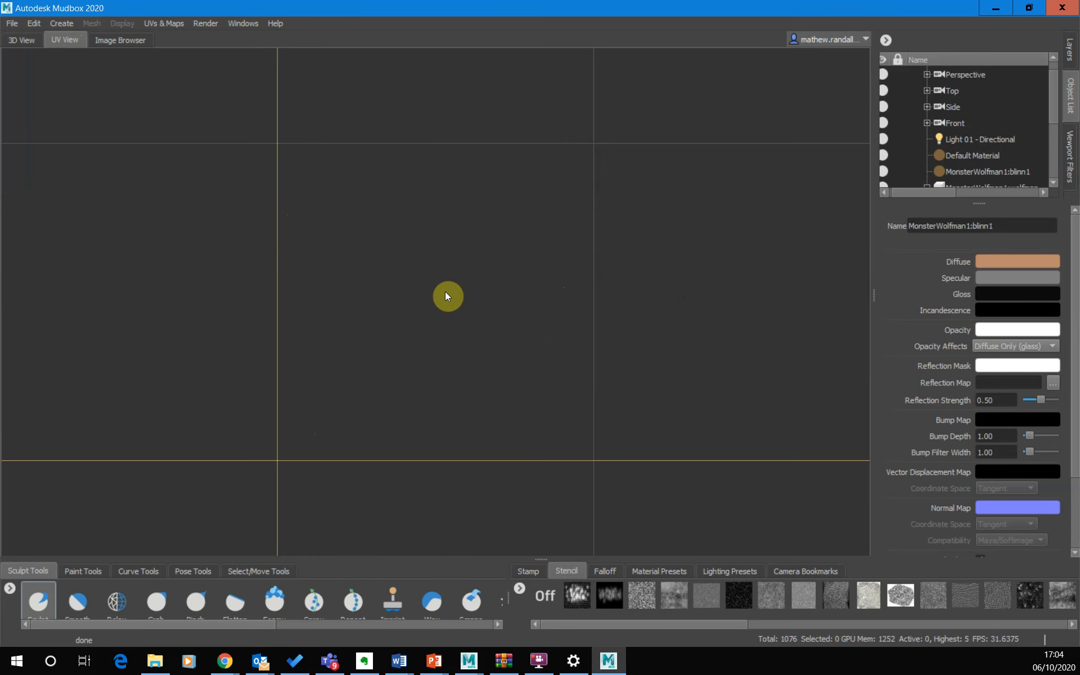
pyautogui.press('pagedown')
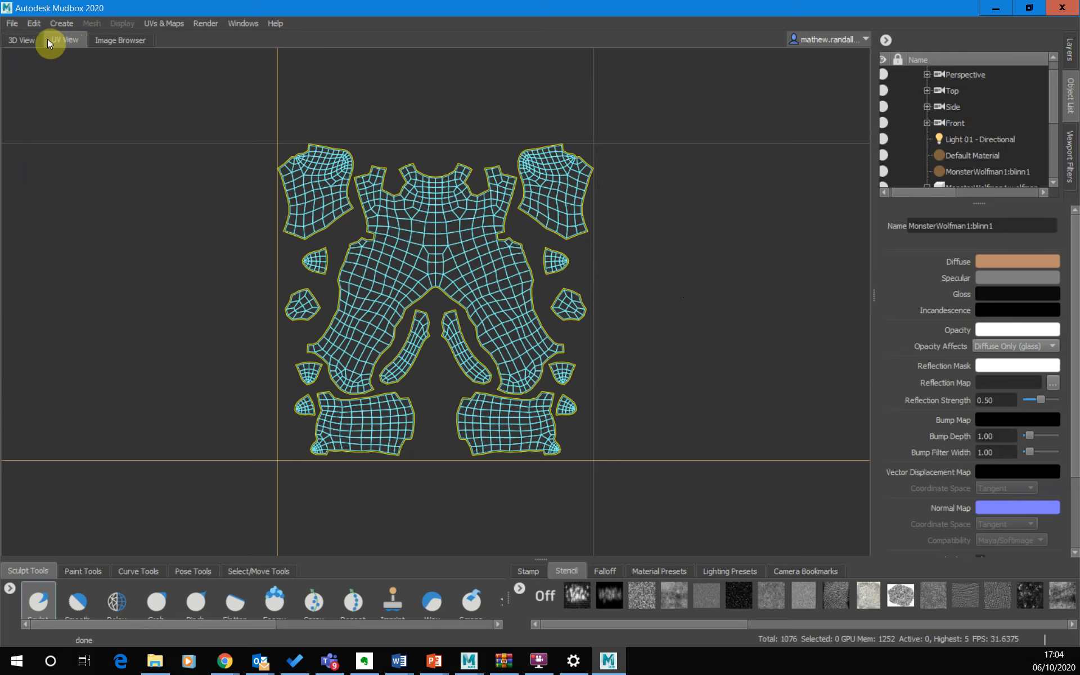
# Return to the 3D view and raise the wolfman's active subdivision level to 4.
pyautogui.click(29, 45)
pyautogui.press('pageup')
pyautogui.press('pageup')
pyautogui.press('pageup')
pyautogui.press('pageup')
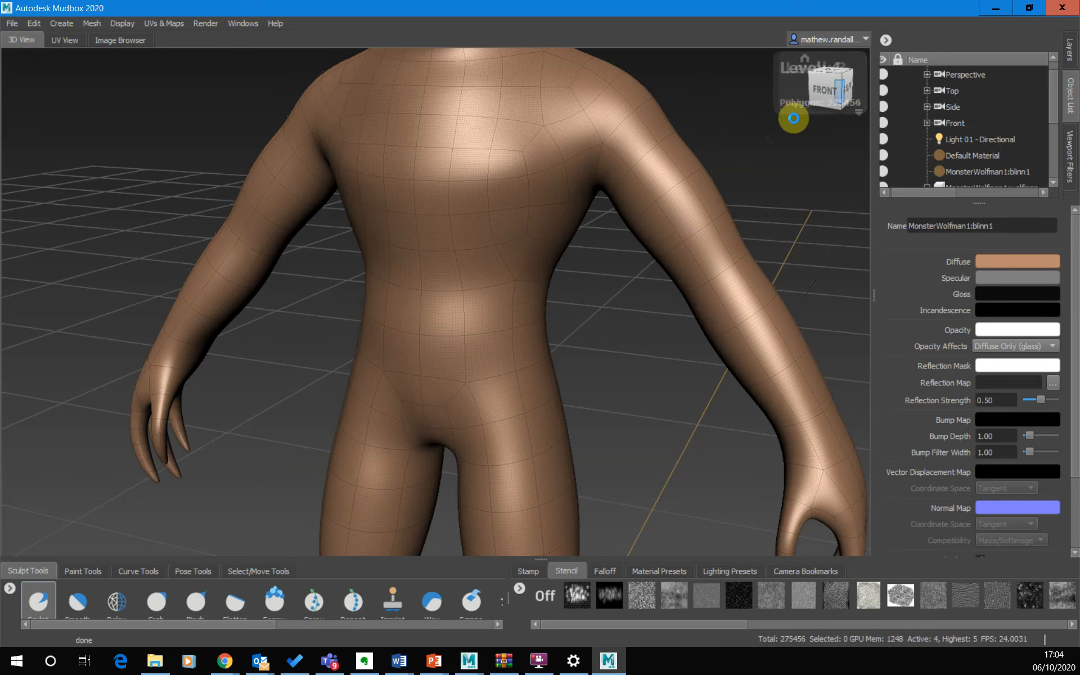
# Raise the wolfman's active subdivision level to 5 and recreate its level UVs.
pyautogui.press('pageup')
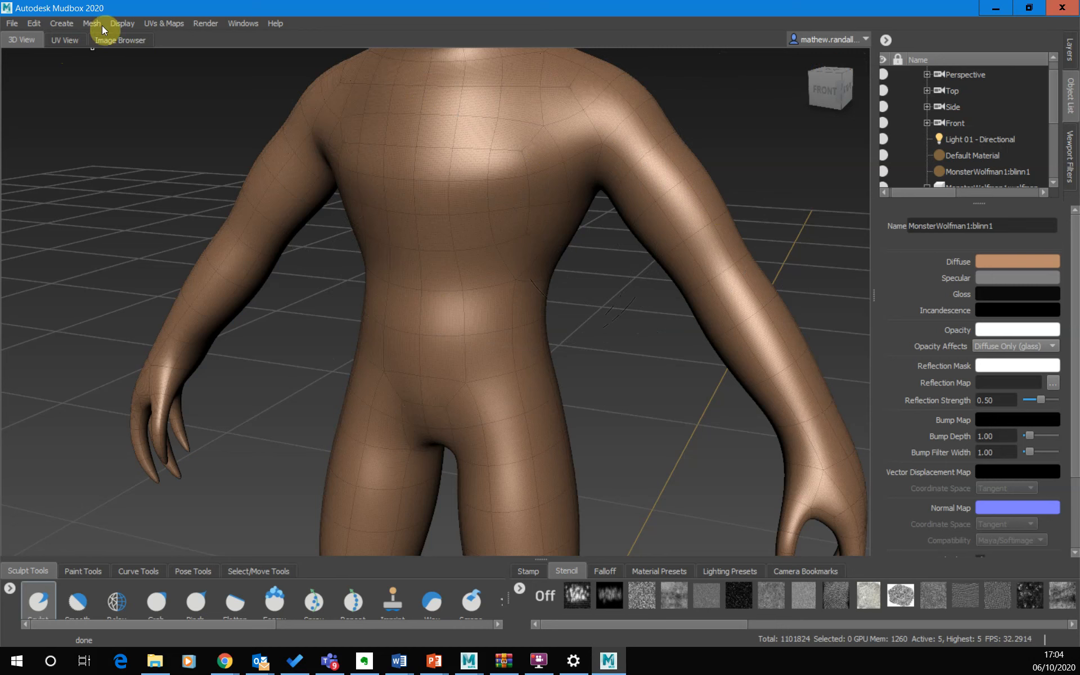
pyautogui.click(70, 24)
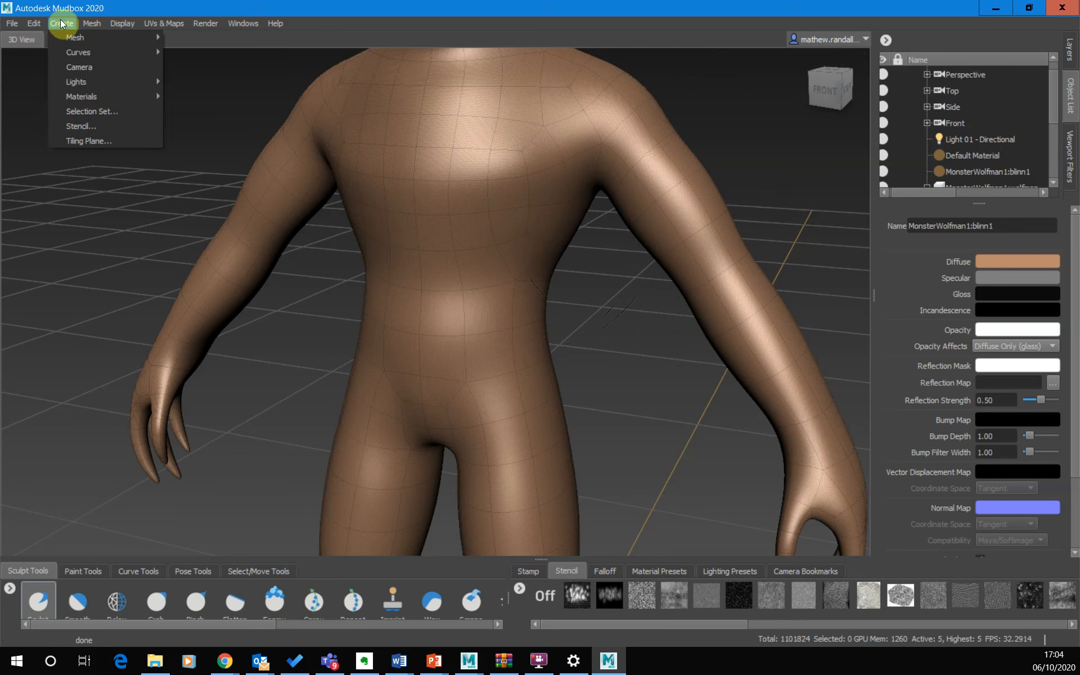
pyautogui.moveTo(90, 24)
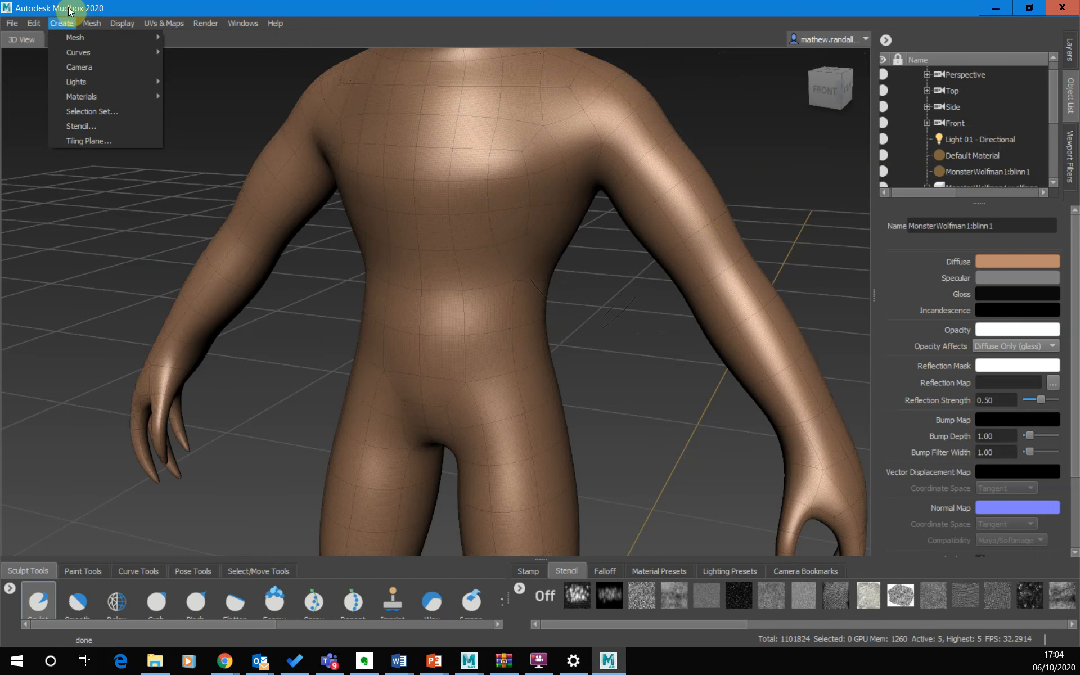
pyautogui.moveTo(158, 22)
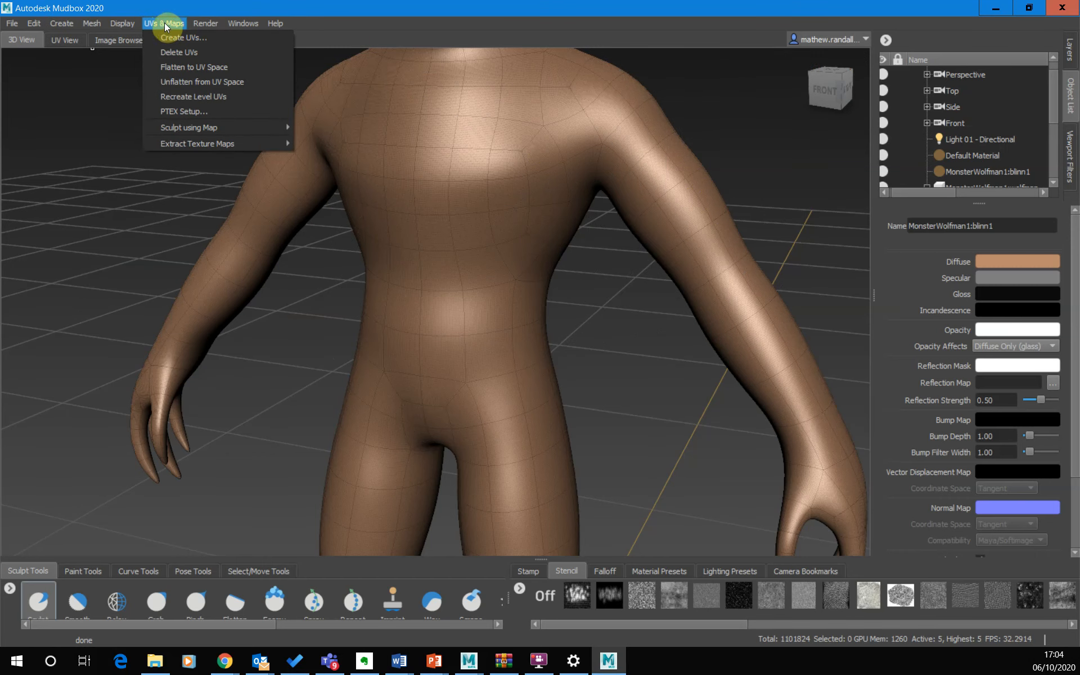
pyautogui.click(215, 100)
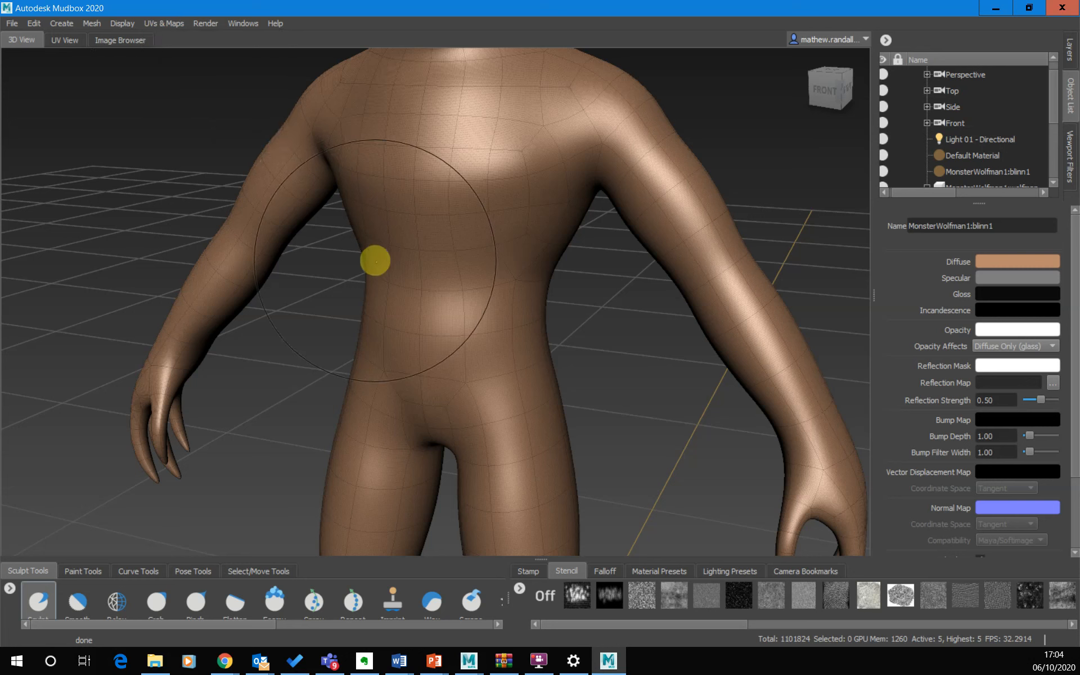
# Examine the level UVs around the crotch and inner shells in the UV view, compare lower levels, and return to the 3D view.
pyautogui.click(63, 40)
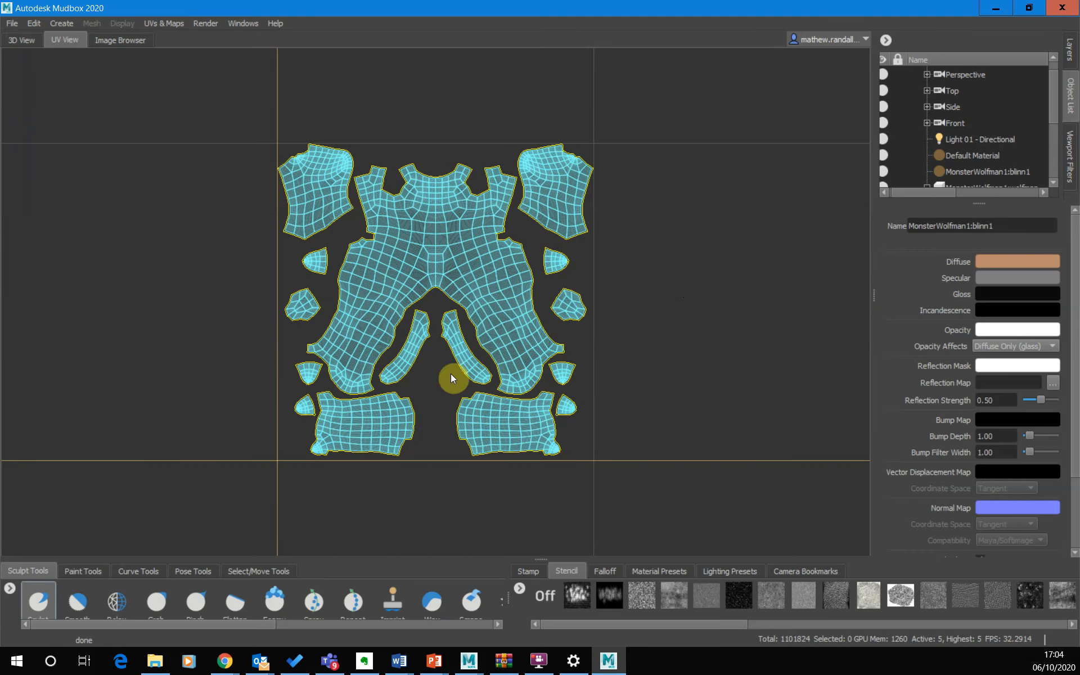
pyautogui.scroll(5, 473, 281)
pyautogui.scroll(-2, 474, 278)
pyautogui.scroll(2, 474, 278)
pyautogui.scroll(2, 474, 278)
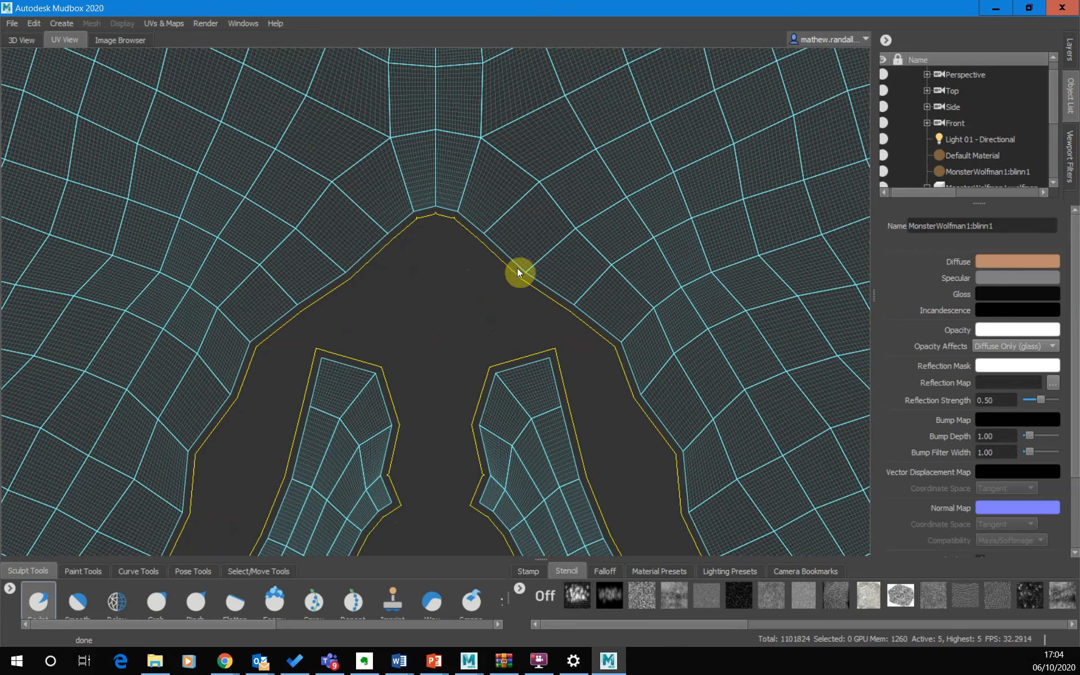
pyautogui.press('pagedown')
pyautogui.press('pagedown')
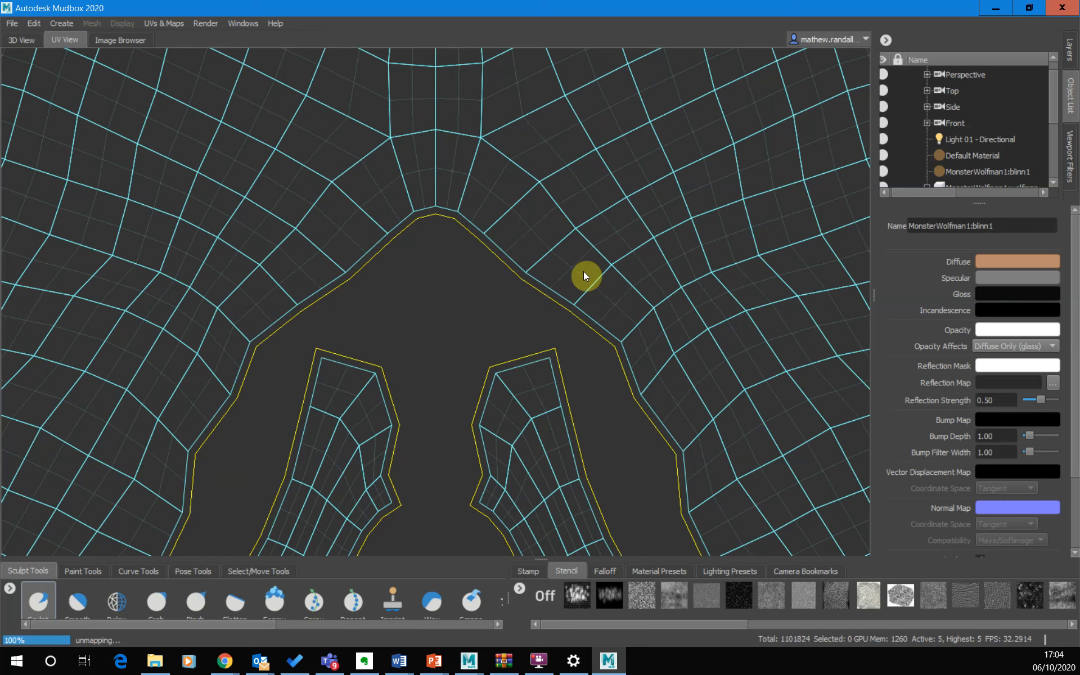
pyautogui.click(22, 40)
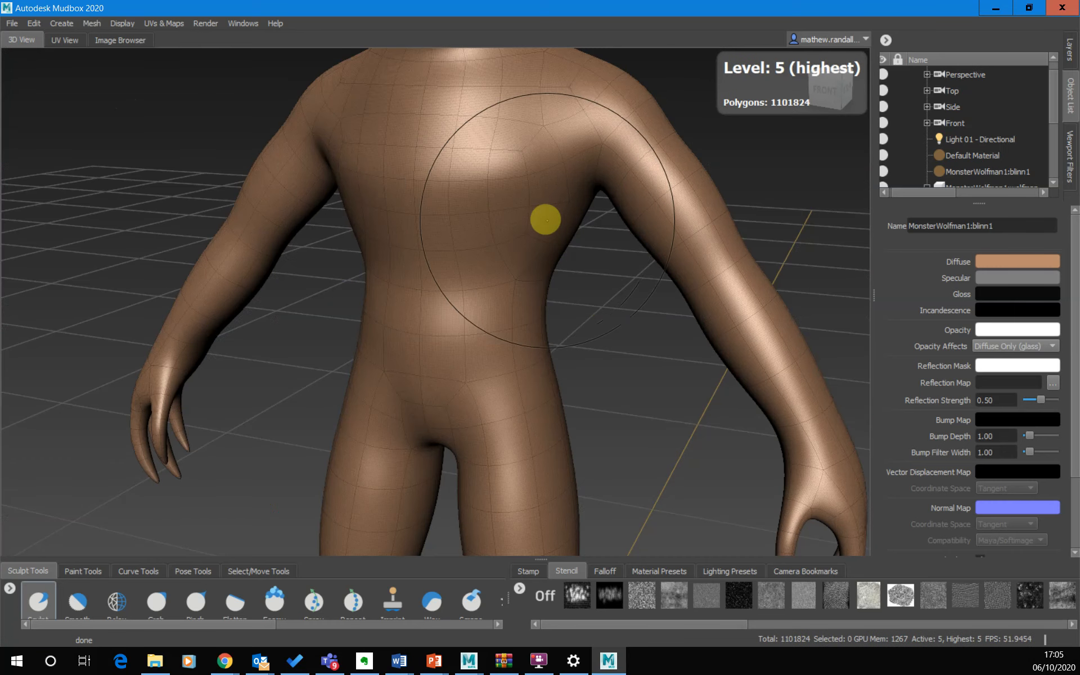
# Bulge the wolfman's left shoulder outward with the Grab brush at size 21.45 and strength 100.
pyautogui.scroll(-5, 480, 267)
pyautogui.scroll(3, 476, 272)
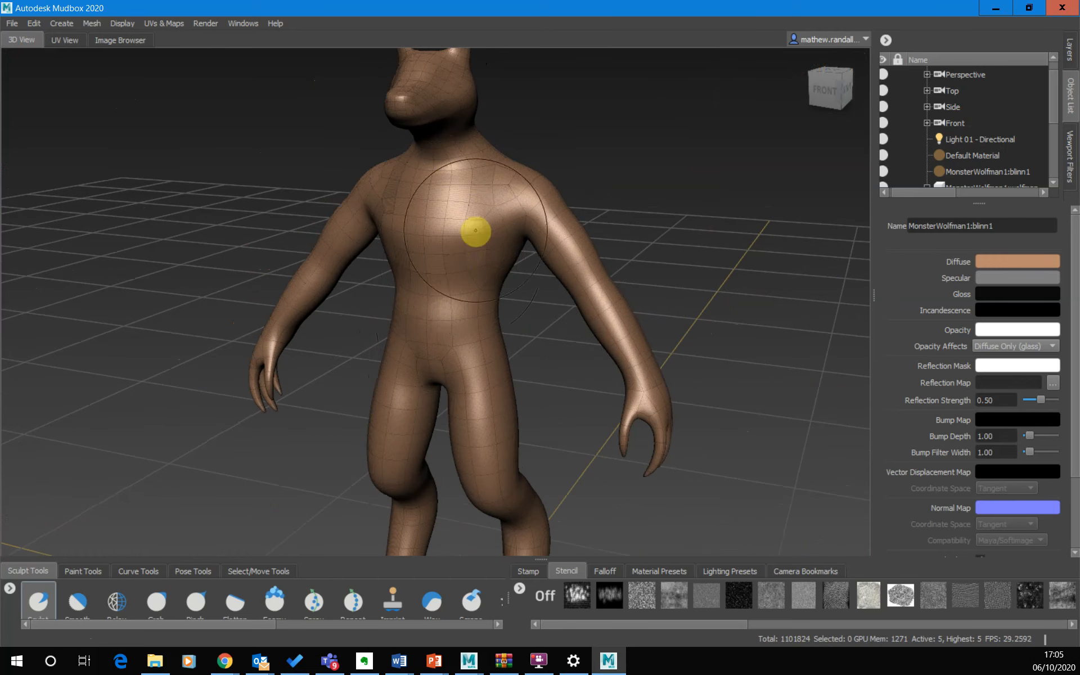
pyautogui.scroll(3, 454, 251)
pyautogui.scroll(-2, 461, 242)
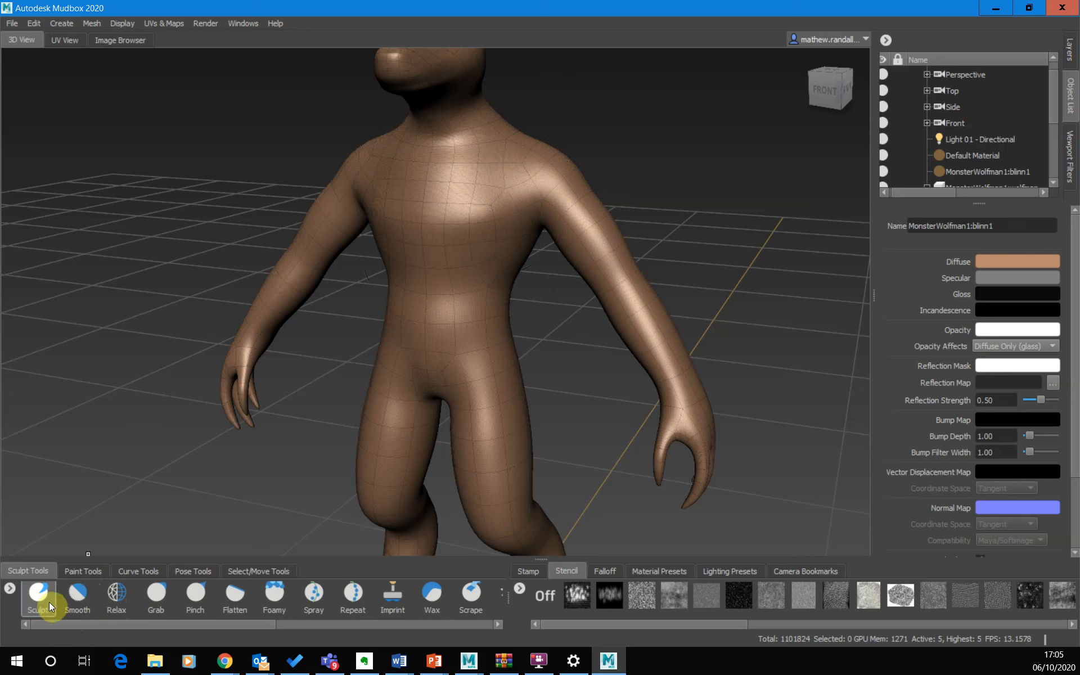
pyautogui.click(157, 595)
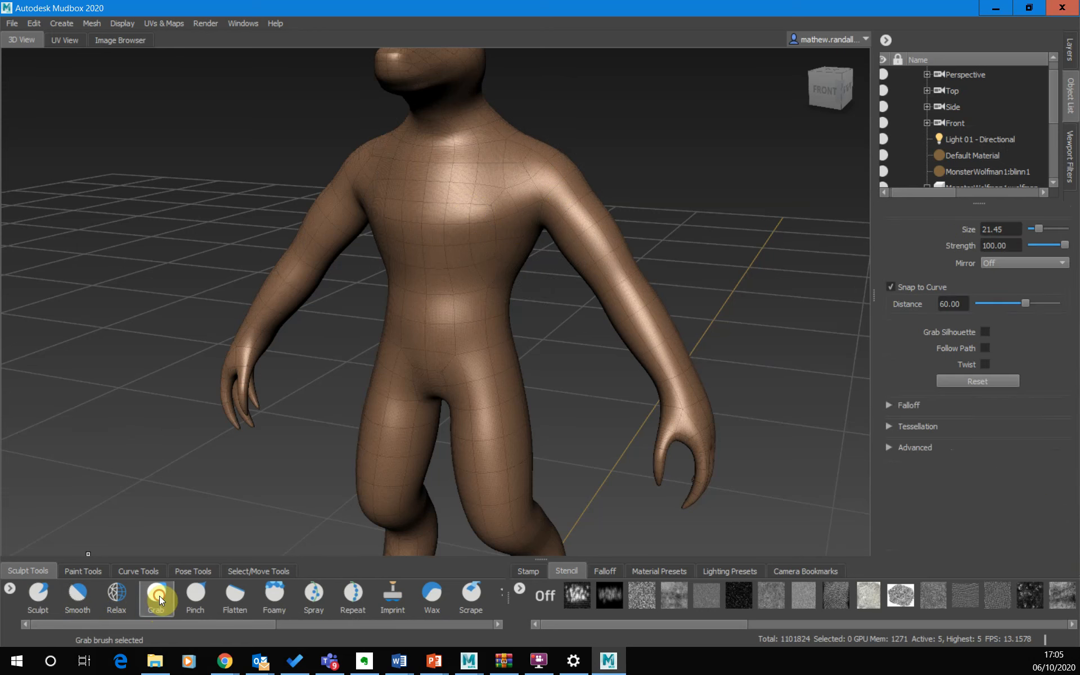
pyautogui.moveTo(531, 188)
pyautogui.mouseDown()
pyautogui.moveTo(489, 183)
pyautogui.moveTo(576, 193)
pyautogui.moveTo(578, 174)
pyautogui.moveTo(598, 174)
pyautogui.moveTo(528, 144)
pyautogui.moveTo(502, 193)
pyautogui.mouseUp()
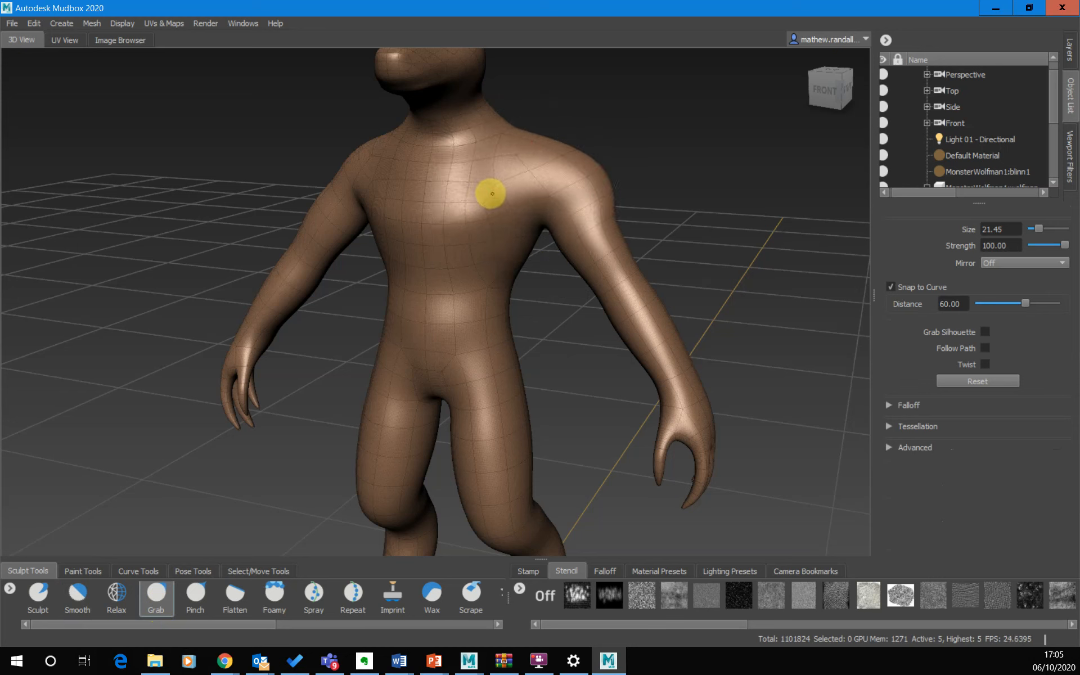
# Adjust the Grab brush over the chest and shoulder to size 5.08 and strength 11.31.
pyautogui.keyDown('alt'); pyautogui.moveTo(514, 208); pyautogui.dragTo(514, 254); pyautogui.keyUp('alt')
pyautogui.scroll(5, 551, 200)
pyautogui.keyDown('alt'); pyautogui.moveTo(545, 161); pyautogui.dragTo(489, 234, button='middle'); pyautogui.keyUp('alt')
pyautogui.moveTo(489, 234)
pyautogui.keyDown('alt'); pyautogui.mouseDown()
pyautogui.moveTo(441, 258)
pyautogui.moveTo(350, 267)
pyautogui.moveTo(369, 265)
pyautogui.moveTo(377, 345)
pyautogui.moveTo(360, 306)
pyautogui.moveTo(363, 353)
pyautogui.mouseUp(); pyautogui.keyUp('alt')
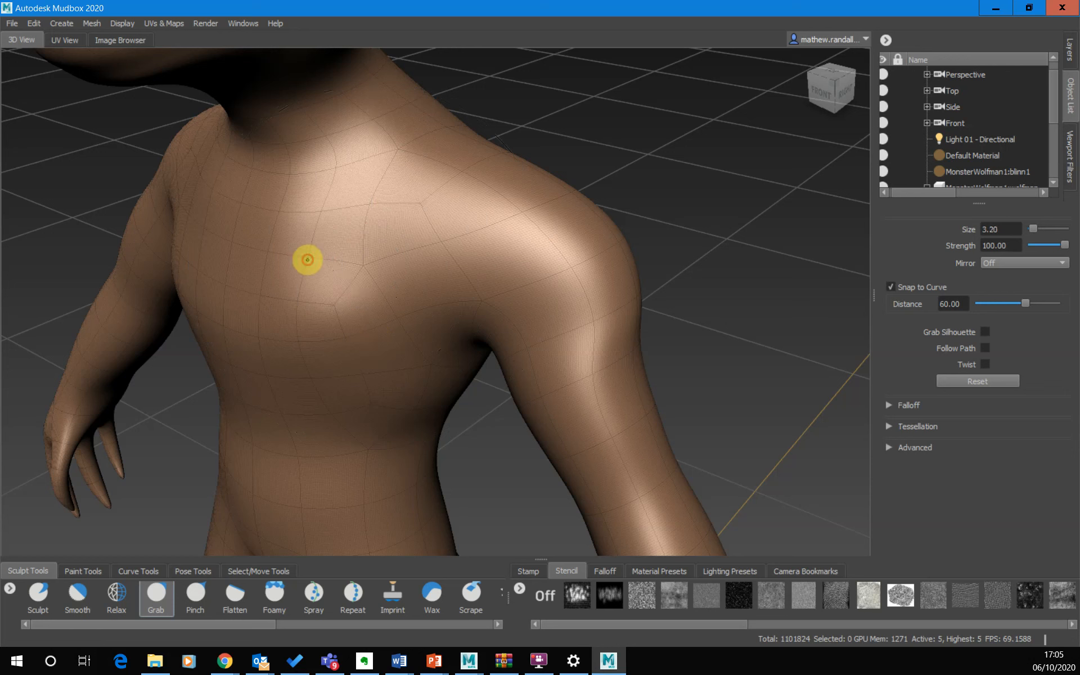
pyautogui.moveTo(295, 259); pyautogui.dragTo(346, 271)
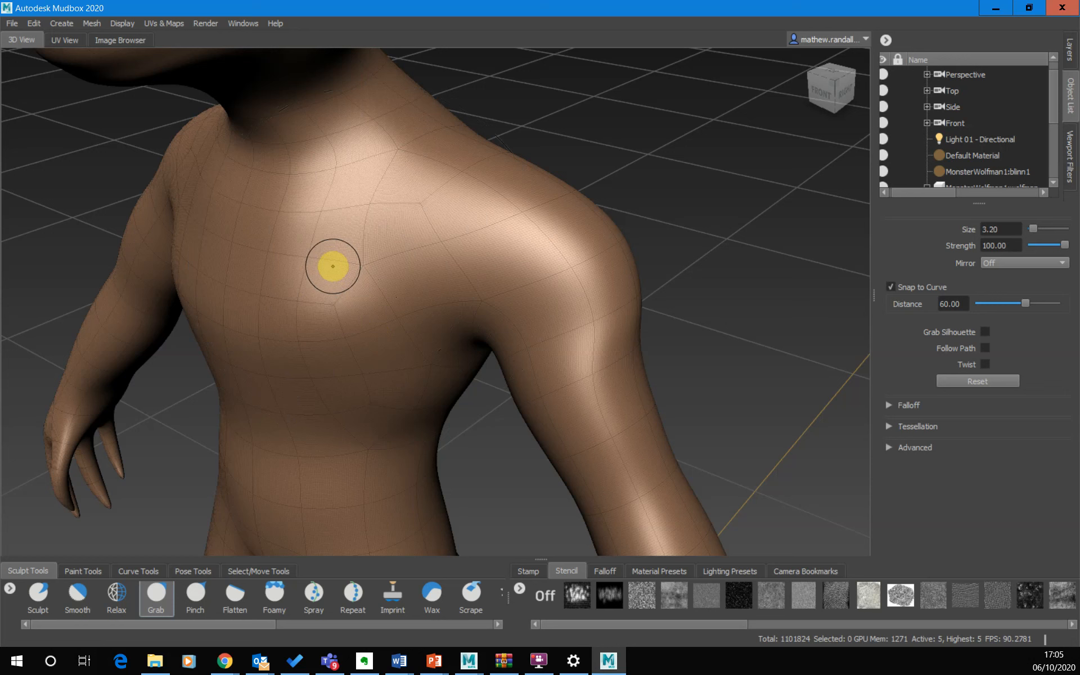
pyautogui.moveTo(335, 281); pyautogui.dragTo(304, 496)
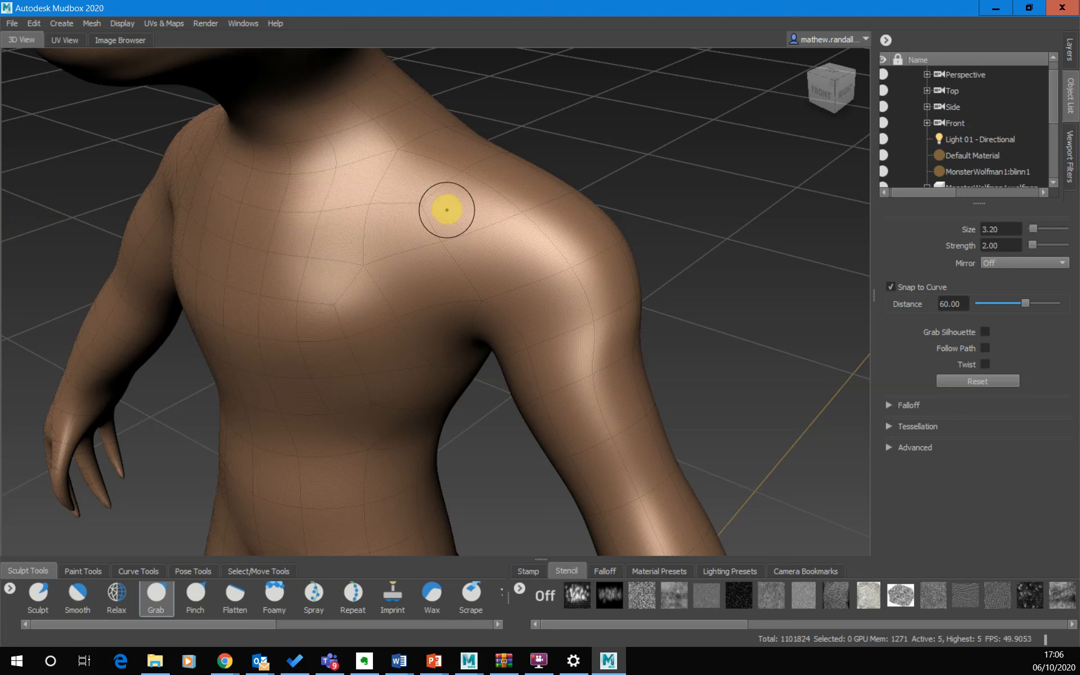
pyautogui.moveTo(441, 199); pyautogui.dragTo(433, 108)
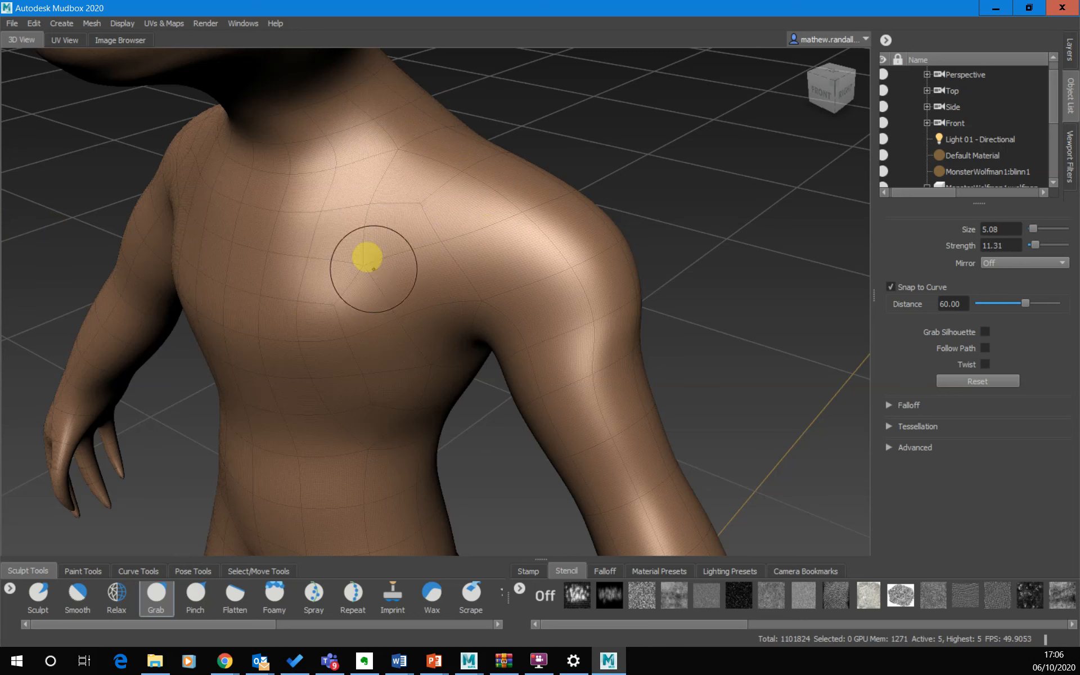
# Build up raised muscle forms down the wolfman's left arm with the Wax brush at size 5.08 and strength 15.
pyautogui.moveTo(402, 295)
pyautogui.keyDown('alt'); pyautogui.mouseDown()
pyautogui.moveTo(340, 305)
pyautogui.moveTo(150, 292)
pyautogui.mouseUp(); pyautogui.keyUp('alt')
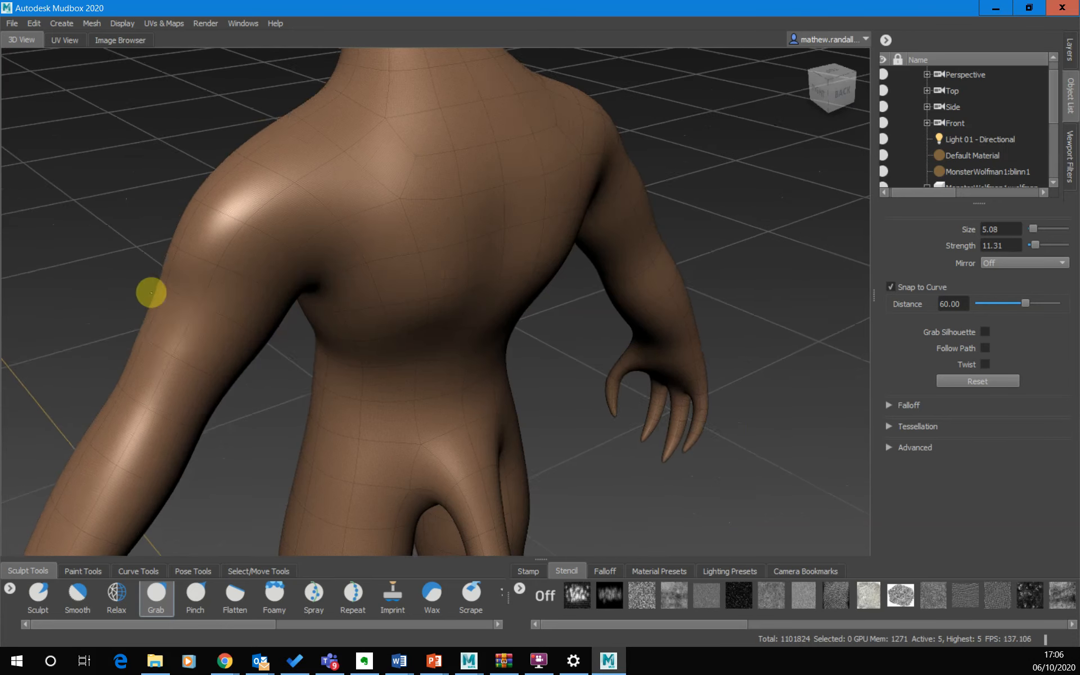
pyautogui.keyDown('alt'); pyautogui.moveTo(407, 285); pyautogui.dragTo(414, 225); pyautogui.keyUp('alt')
pyautogui.keyDown('alt'); pyautogui.moveTo(410, 345); pyautogui.dragTo(432, 122); pyautogui.keyUp('alt')
pyautogui.keyDown('alt'); pyautogui.moveTo(463, 169); pyautogui.dragTo(297, 345); pyautogui.keyUp('alt')
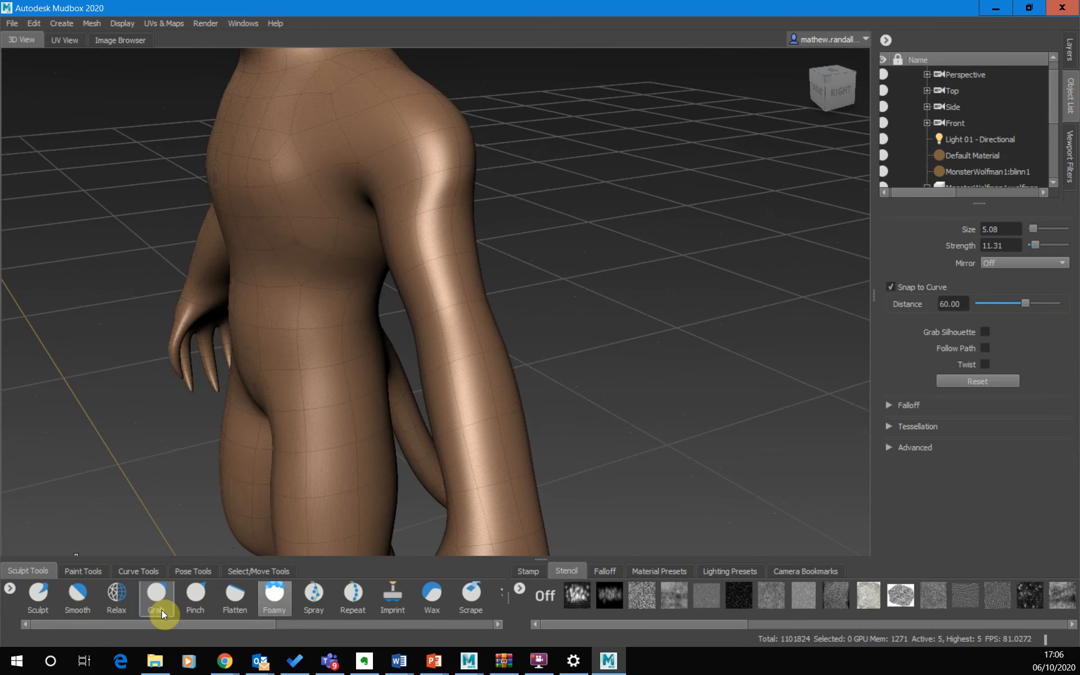
pyautogui.click(431, 593)
pyautogui.keyDown('alt'); pyautogui.moveTo(516, 316); pyautogui.dragTo(541, 307); pyautogui.keyUp('alt')
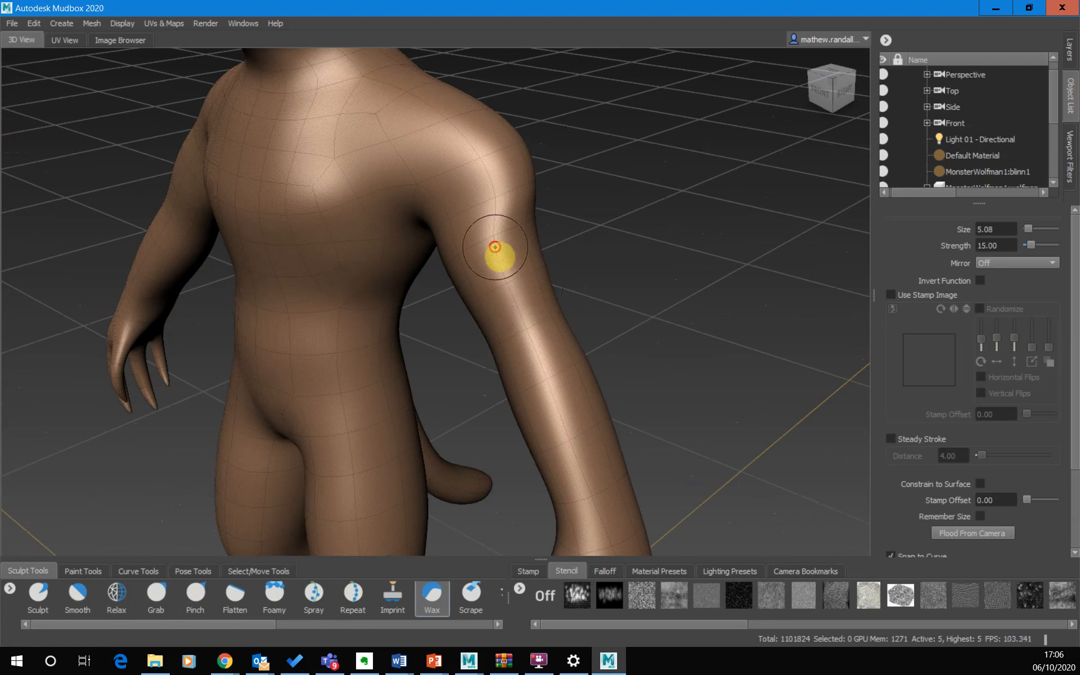
pyautogui.moveTo(495, 248); pyautogui.dragTo(523, 366)
pyautogui.moveTo(487, 217)
pyautogui.mouseDown()
pyautogui.moveTo(564, 453)
pyautogui.moveTo(559, 414)
pyautogui.mouseUp()
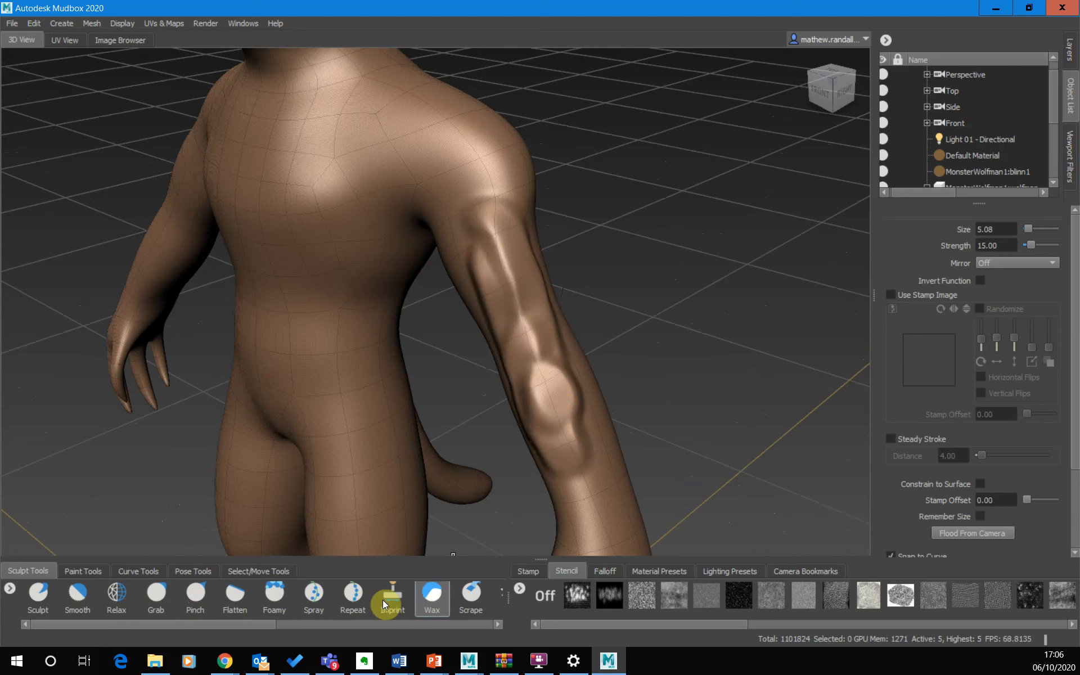
# Soften the wax ridges along the wolfman's left arm with the Smooth brush at strength 100.
pyautogui.click(79, 594)
pyautogui.moveTo(543, 360)
pyautogui.mouseDown()
pyautogui.moveTo(567, 410)
pyautogui.moveTo(552, 423)
pyautogui.mouseUp()
pyautogui.moveTo(472, 251); pyautogui.dragTo(470, 198)
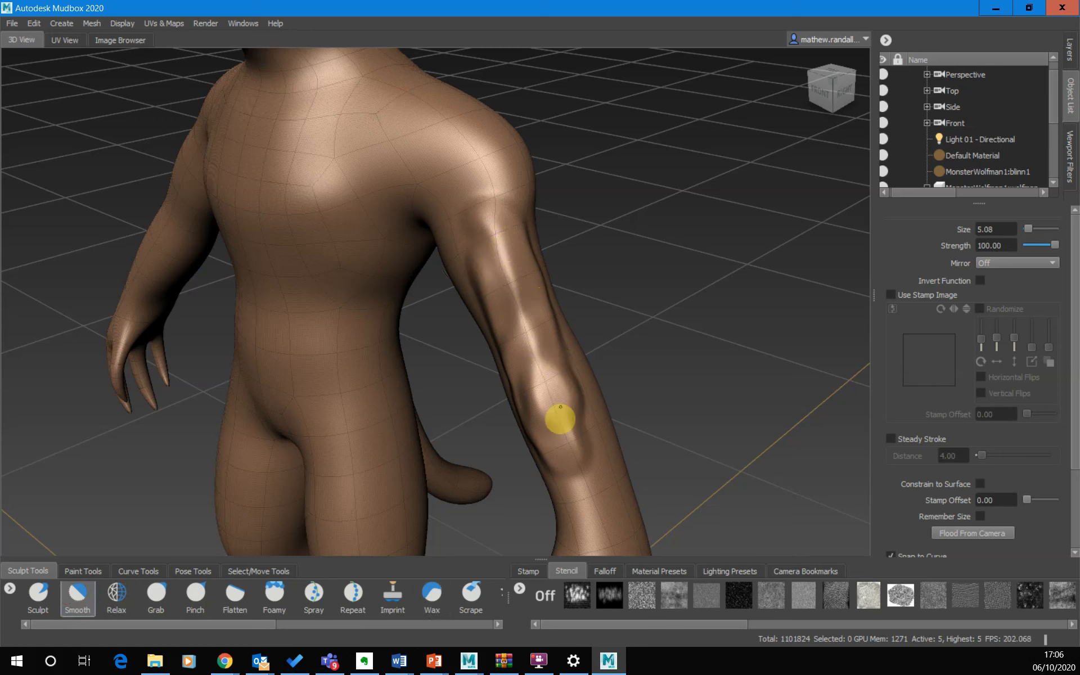
pyautogui.moveTo(488, 251); pyautogui.dragTo(504, 318)
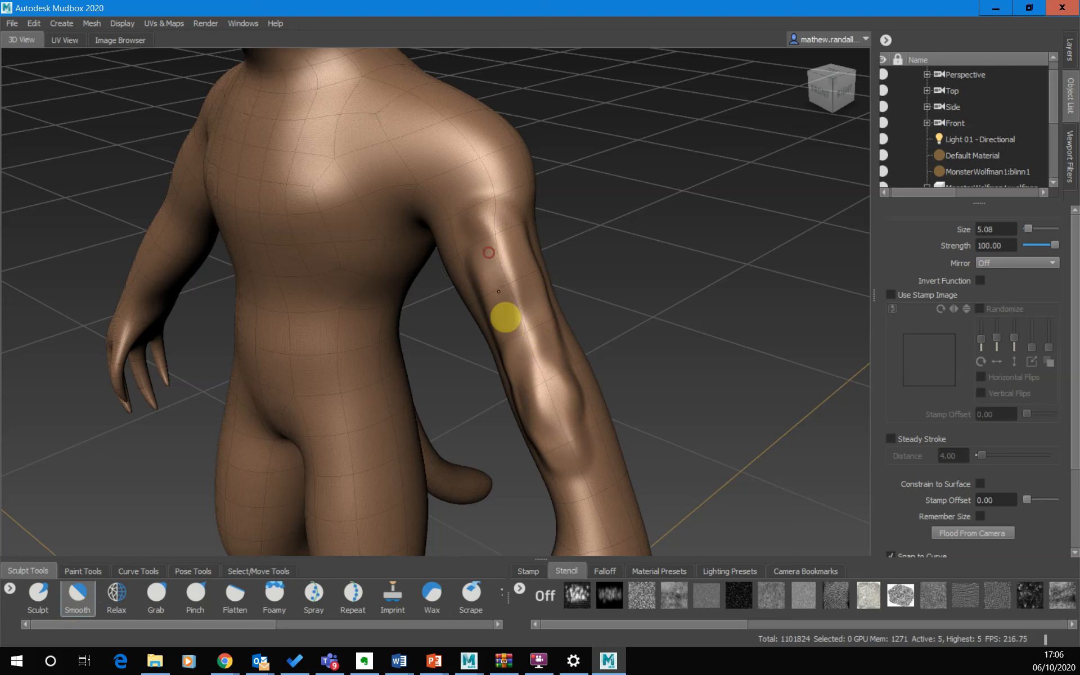
pyautogui.moveTo(542, 393)
pyautogui.mouseDown()
pyautogui.moveTo(546, 430)
pyautogui.moveTo(587, 412)
pyautogui.mouseUp()
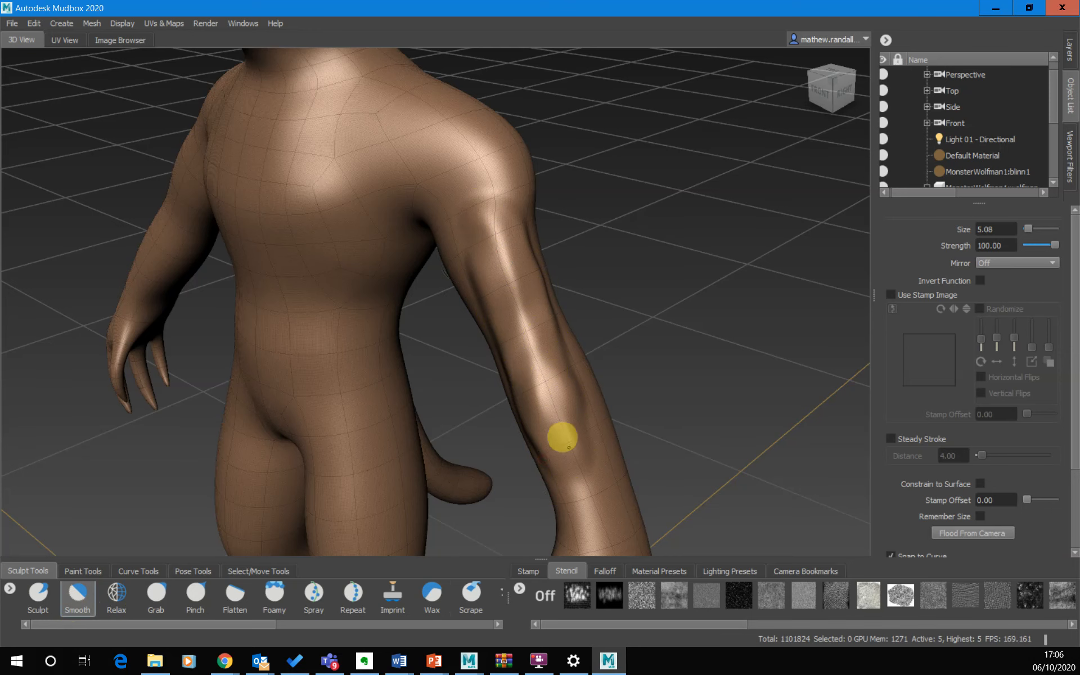
# Lower the Wax brush strength to 5.97 and build up a subtle muscle form on the wolfman's right upper arm.
pyautogui.keyDown('alt'); pyautogui.moveTo(563, 437); pyautogui.dragTo(630, 434); pyautogui.keyUp('alt')
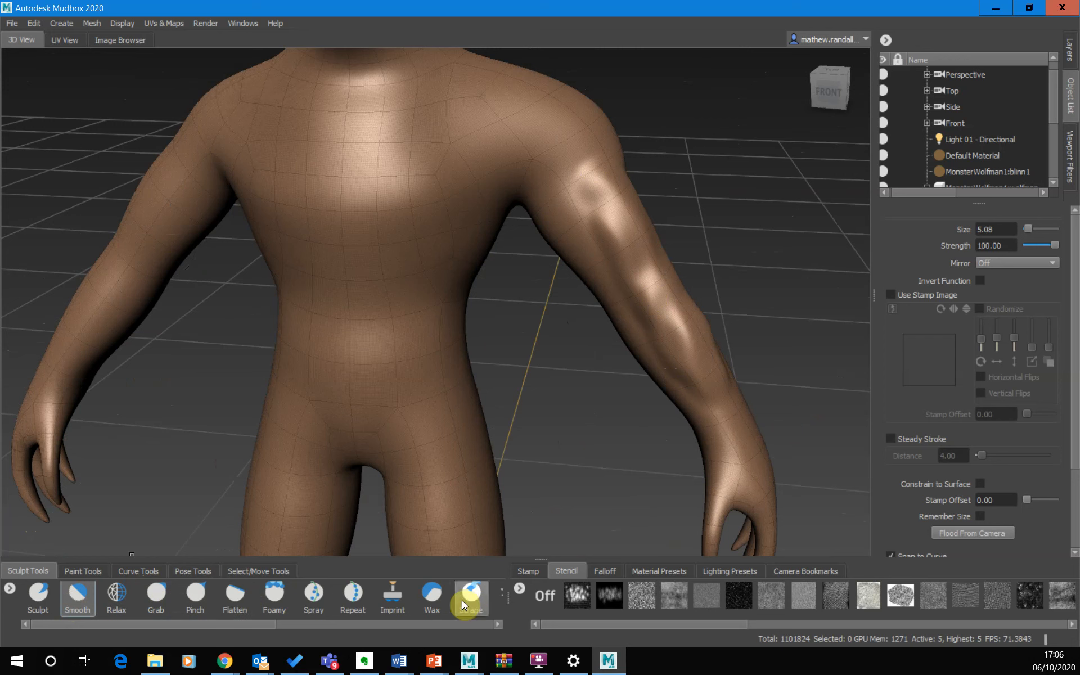
pyautogui.click(431, 598)
pyautogui.moveTo(193, 172); pyautogui.dragTo(193, 225)
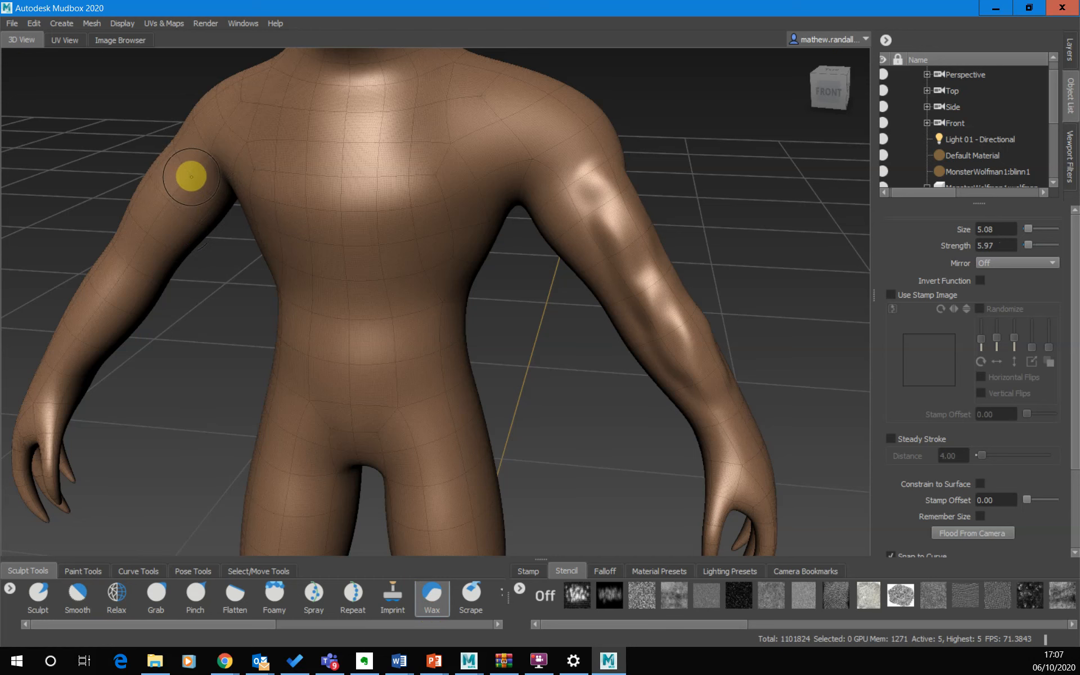
pyautogui.keyDown('alt'); pyautogui.moveTo(191, 176); pyautogui.dragTo(198, 201); pyautogui.keyUp('alt')
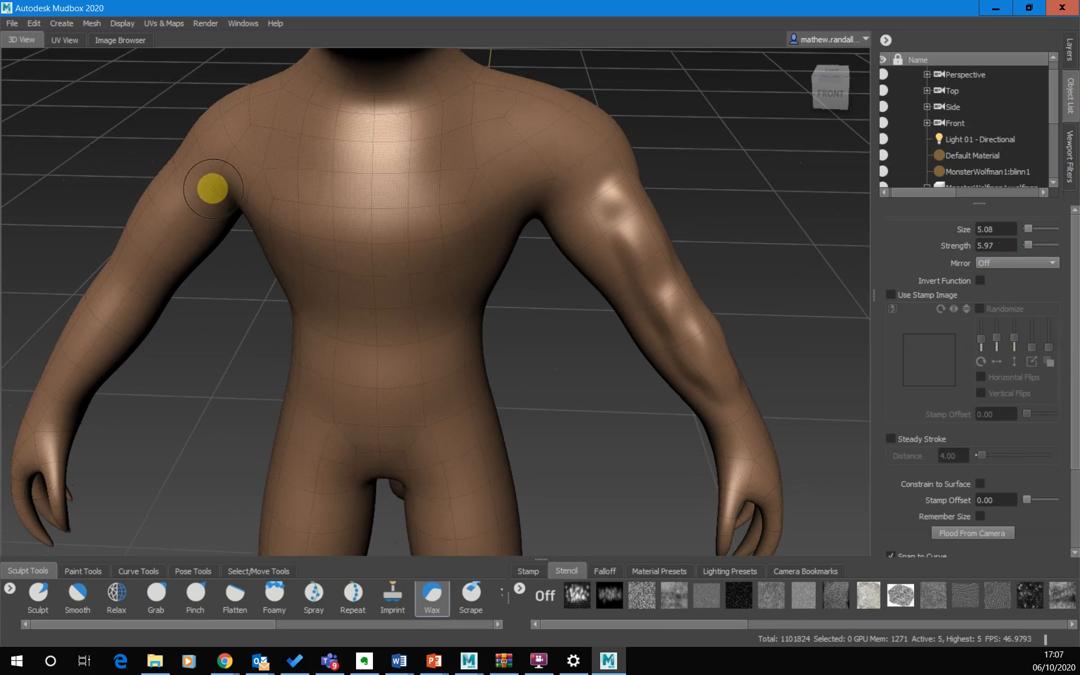
pyautogui.moveTo(209, 182)
pyautogui.mouseDown()
pyautogui.moveTo(157, 248)
pyautogui.moveTo(162, 218)
pyautogui.moveTo(169, 270)
pyautogui.mouseUp()
# Blend the wax buildup on the right upper arm with the Smooth brush and review both arms.
pyautogui.click(77, 593)
pyautogui.moveTo(233, 135)
pyautogui.mouseDown()
pyautogui.moveTo(200, 210)
pyautogui.moveTo(207, 203)
pyautogui.mouseUp()
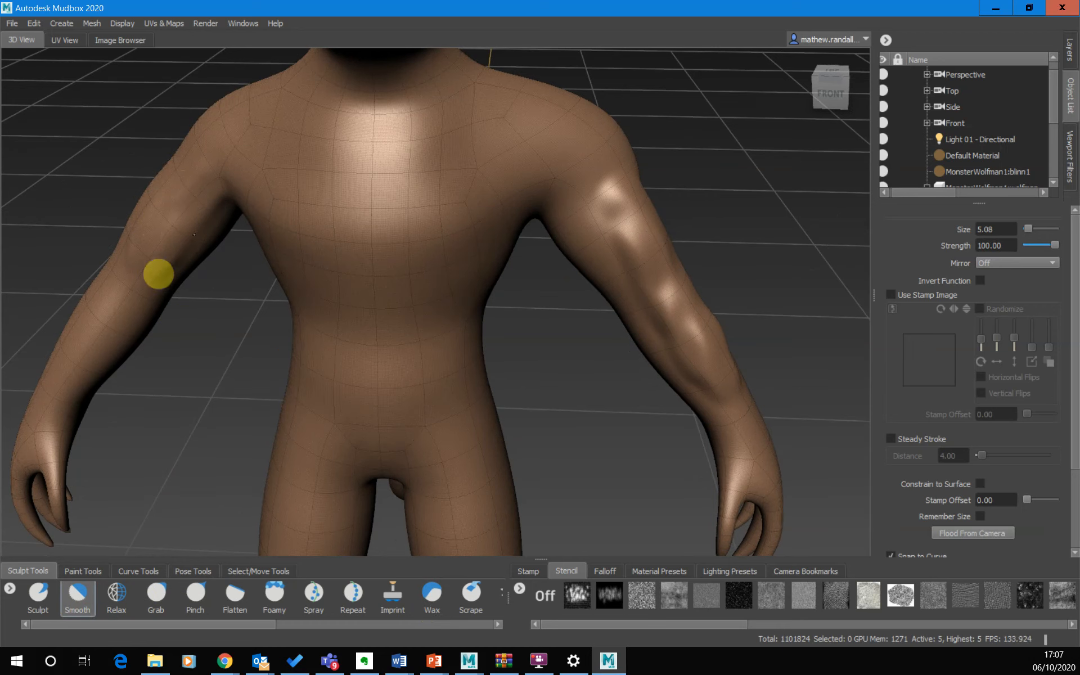
pyautogui.moveTo(144, 224)
pyautogui.keyDown('alt'); pyautogui.mouseDown()
pyautogui.moveTo(241, 234)
pyautogui.moveTo(289, 256)
pyautogui.moveTo(354, 244)
pyautogui.mouseUp(); pyautogui.keyUp('alt')
pyautogui.keyDown('alt'); pyautogui.moveTo(275, 283); pyautogui.dragTo(201, 222); pyautogui.keyUp('alt')
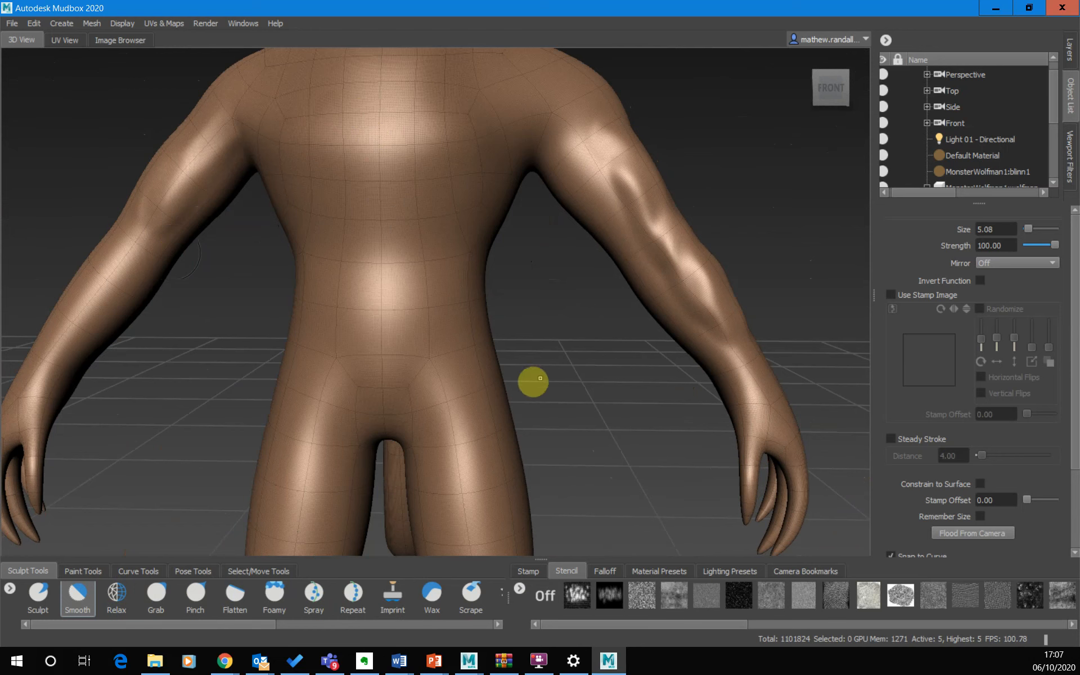
# Enlarge the tool trays to show every stencil and overlay the grainy noise stencil on the wolfman's torso.
pyautogui.keyDown('alt'); pyautogui.moveTo(427, 330); pyautogui.dragTo(381, 349); pyautogui.keyUp('alt')
pyautogui.keyDown('alt'); pyautogui.moveTo(419, 254); pyautogui.dragTo(432, 275, button='middle'); pyautogui.keyUp('alt')
pyautogui.keyDown('alt'); pyautogui.moveTo(430, 331); pyautogui.dragTo(453, 313); pyautogui.keyUp('alt')
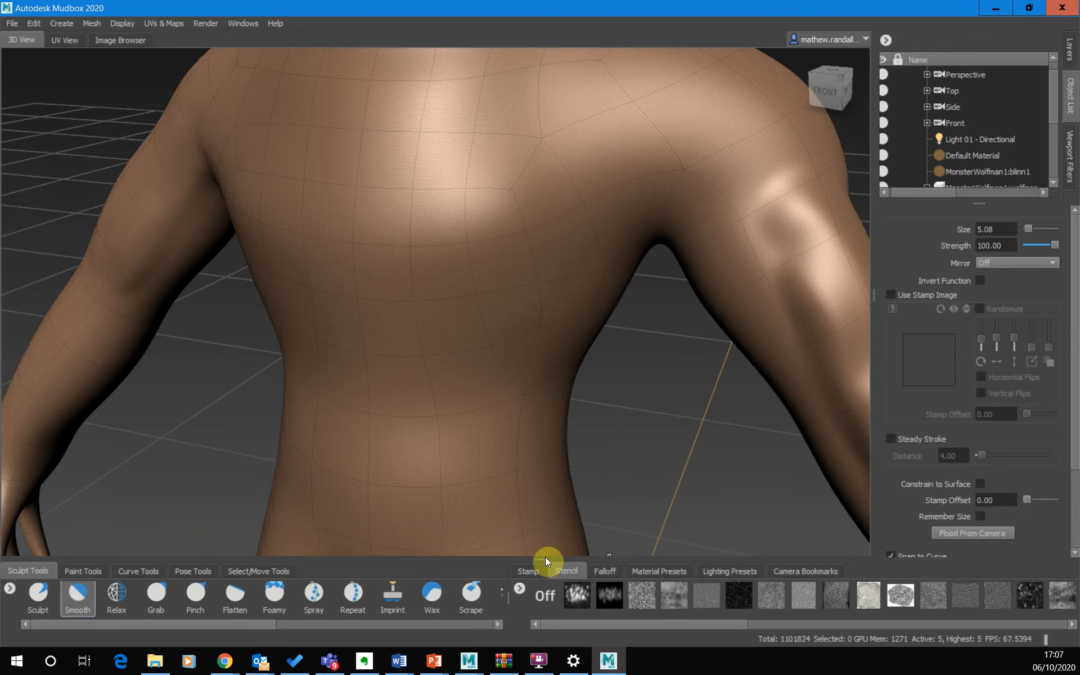
pyautogui.moveTo(539, 551); pyautogui.dragTo(534, 515)
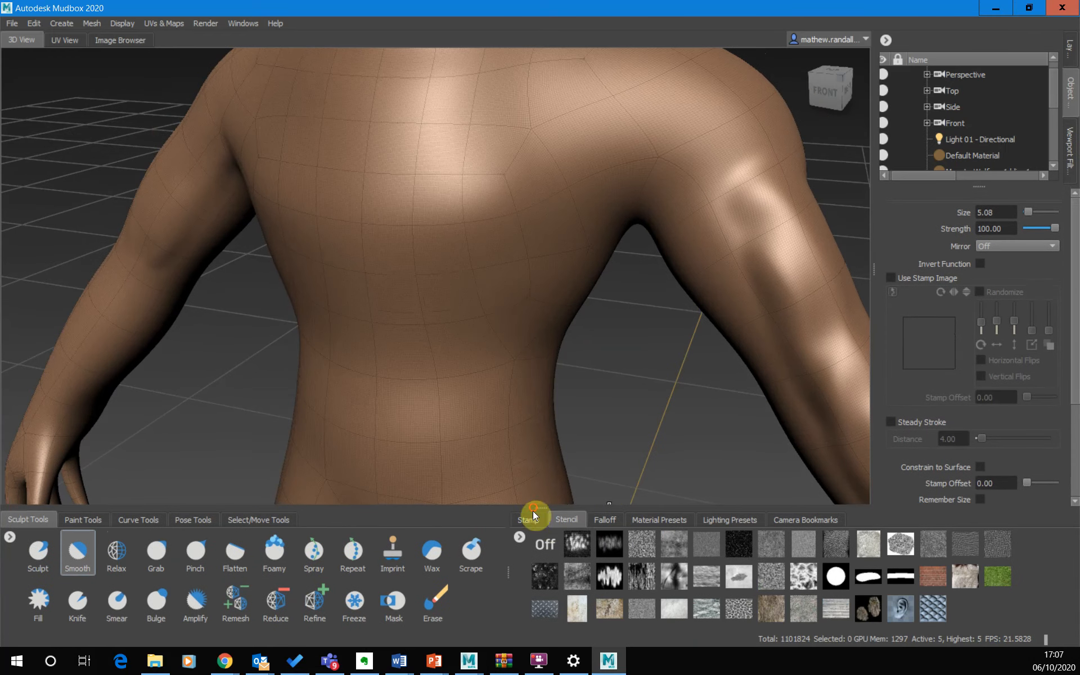
pyautogui.click(646, 549)
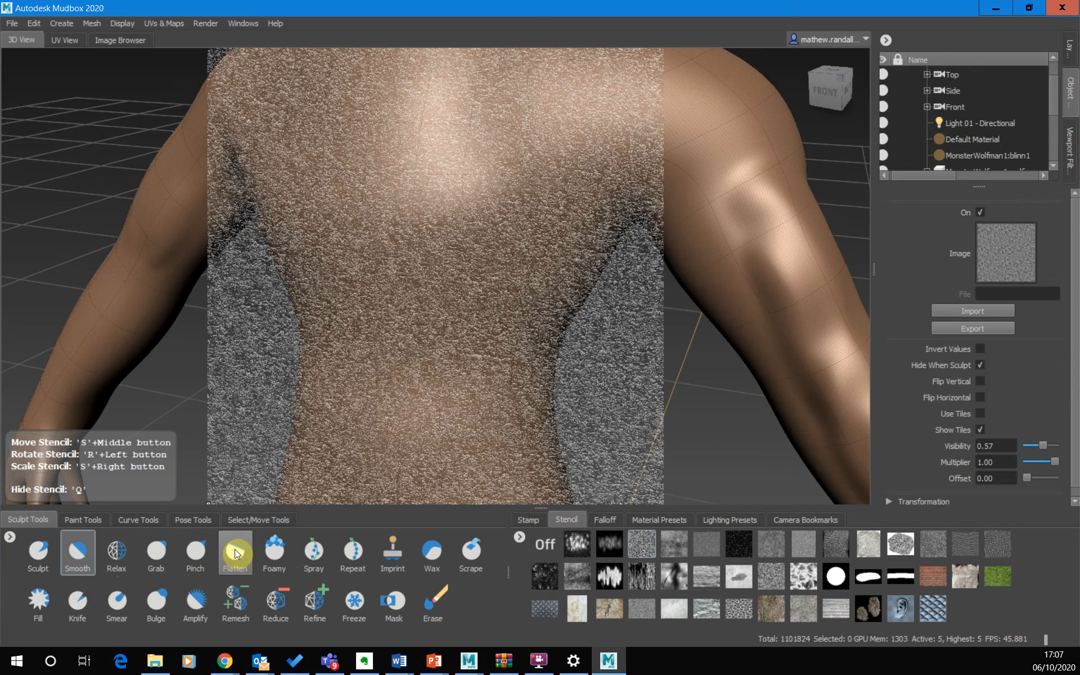
# Try sculpting the grainy noise stencil into the wolfman's torso with an enlarged Wax brush.
pyautogui.click(276, 559)
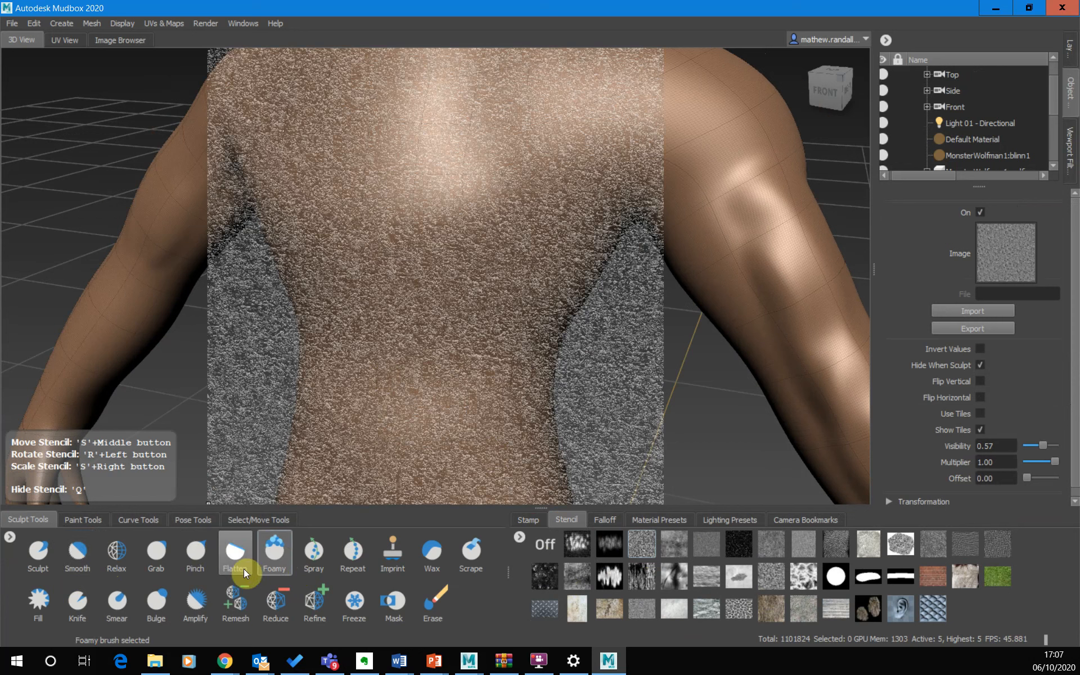
pyautogui.click(430, 563)
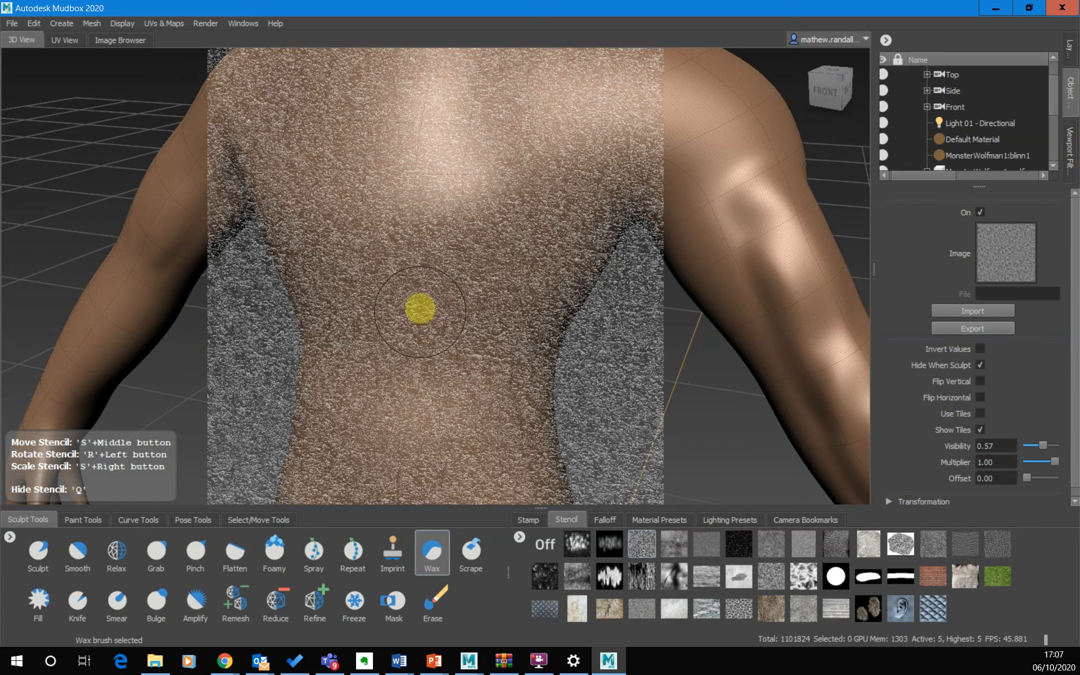
pyautogui.moveTo(420, 310)
pyautogui.mouseDown()
pyautogui.moveTo(415, 278)
pyautogui.moveTo(421, 289)
pyautogui.mouseUp()
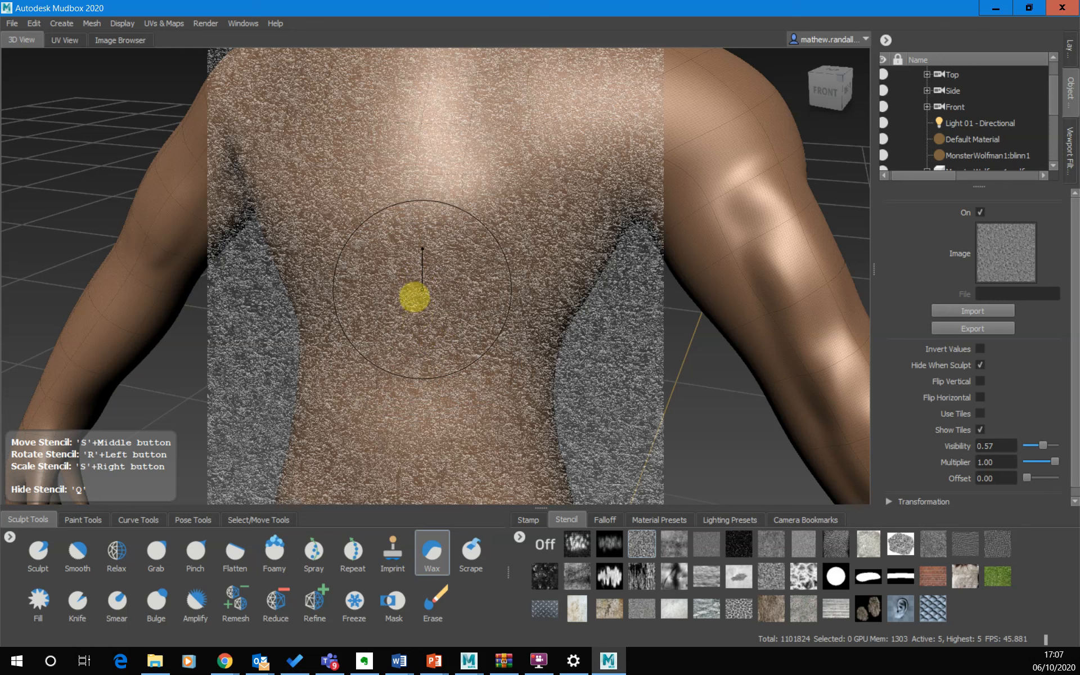
pyautogui.moveTo(414, 290)
pyautogui.mouseDown()
pyautogui.moveTo(457, 292)
pyautogui.moveTo(386, 327)
pyautogui.moveTo(410, 371)
pyautogui.moveTo(379, 305)
pyautogui.moveTo(434, 313)
pyautogui.mouseUp()
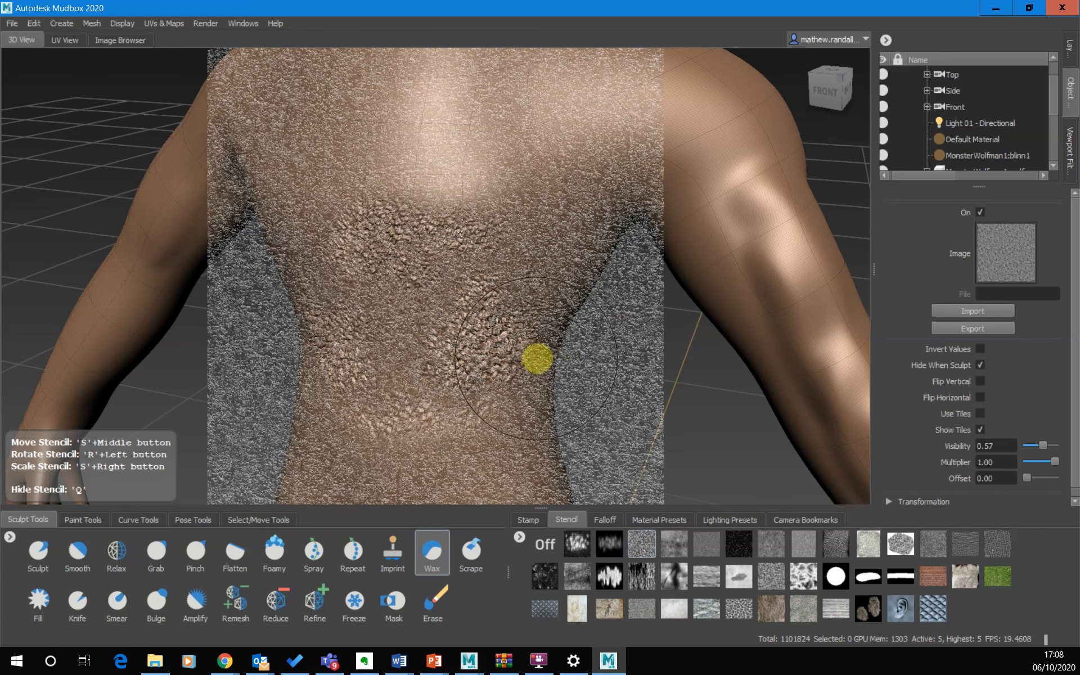
# Turn off the stencil, inspect the grainy patch on the torso, and undo the Wax strokes.
pyautogui.click(534, 542)
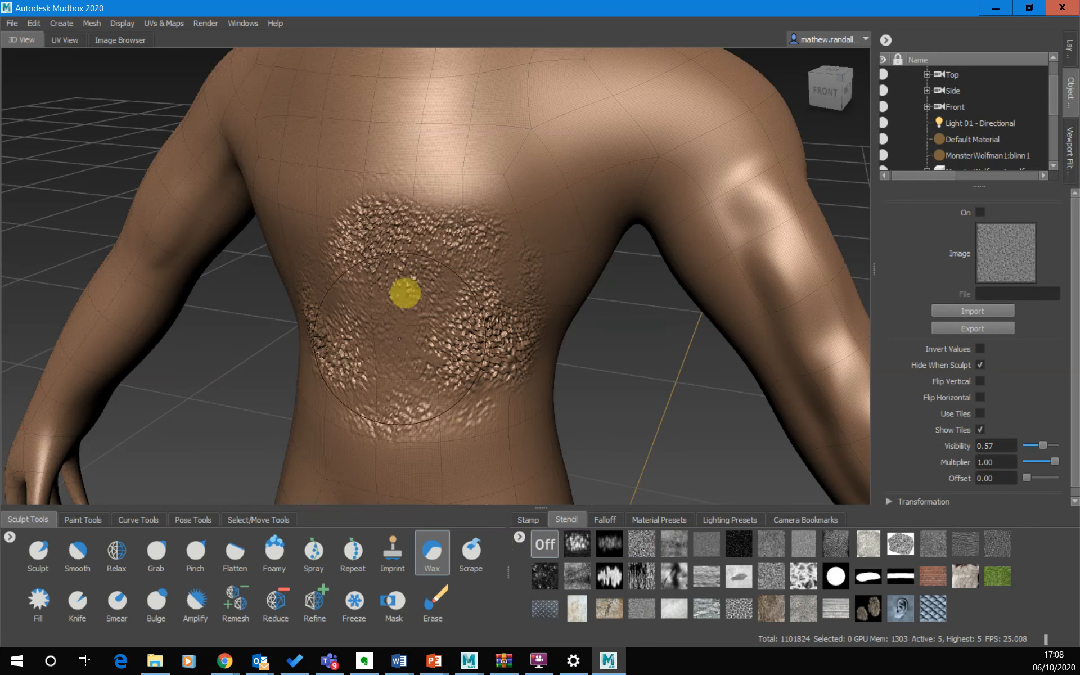
pyautogui.keyDown('alt'); pyautogui.moveTo(415, 345); pyautogui.dragTo(485, 306); pyautogui.keyUp('alt')
pyautogui.click(544, 541)
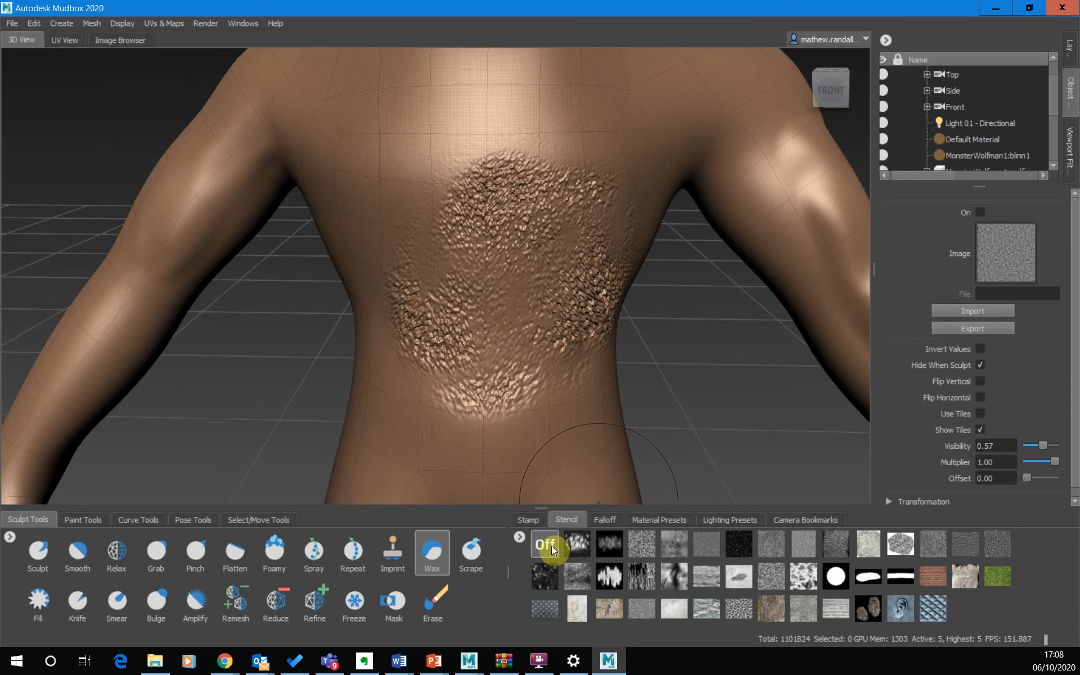
pyautogui.keyDown('alt'); pyautogui.moveTo(526, 309); pyautogui.dragTo(470, 268); pyautogui.keyUp('alt')
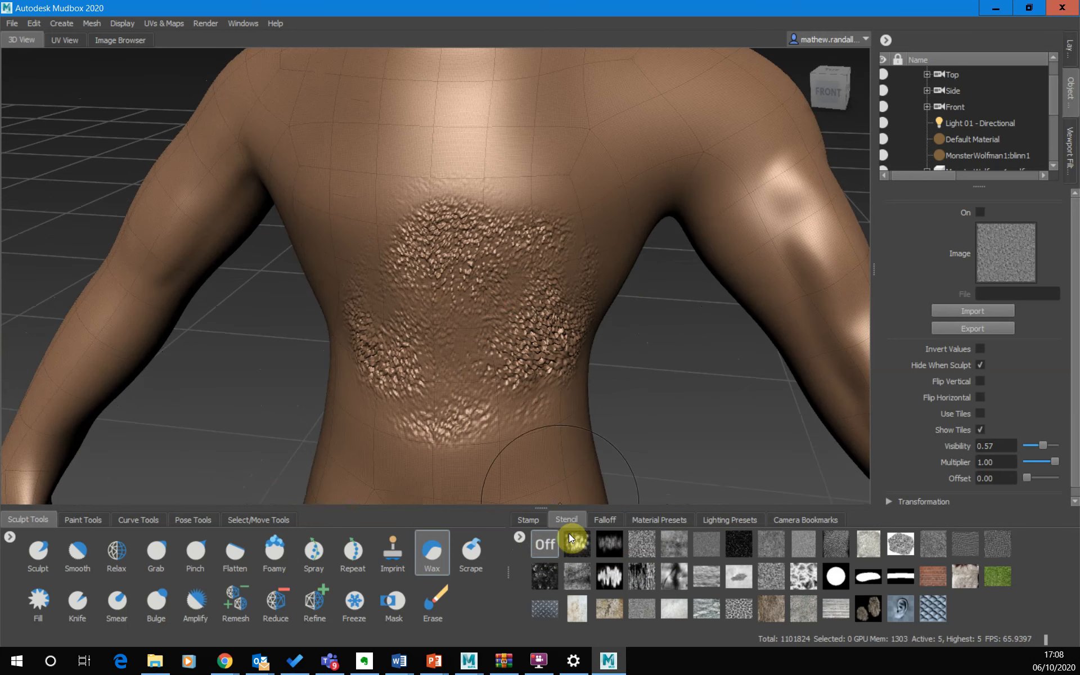
pyautogui.hotkey('ctrl', 'z')
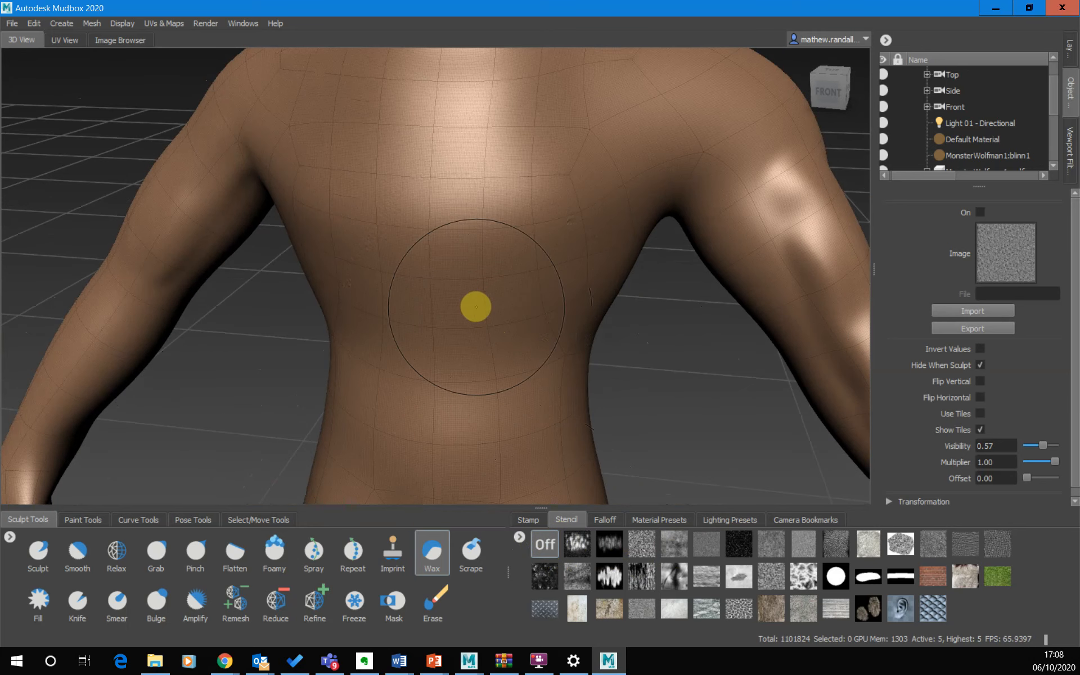
# Overlay the bw_splatteredScratched stencil and sculpt its texture across the torso with the Wax brush.
pyautogui.click(576, 583)
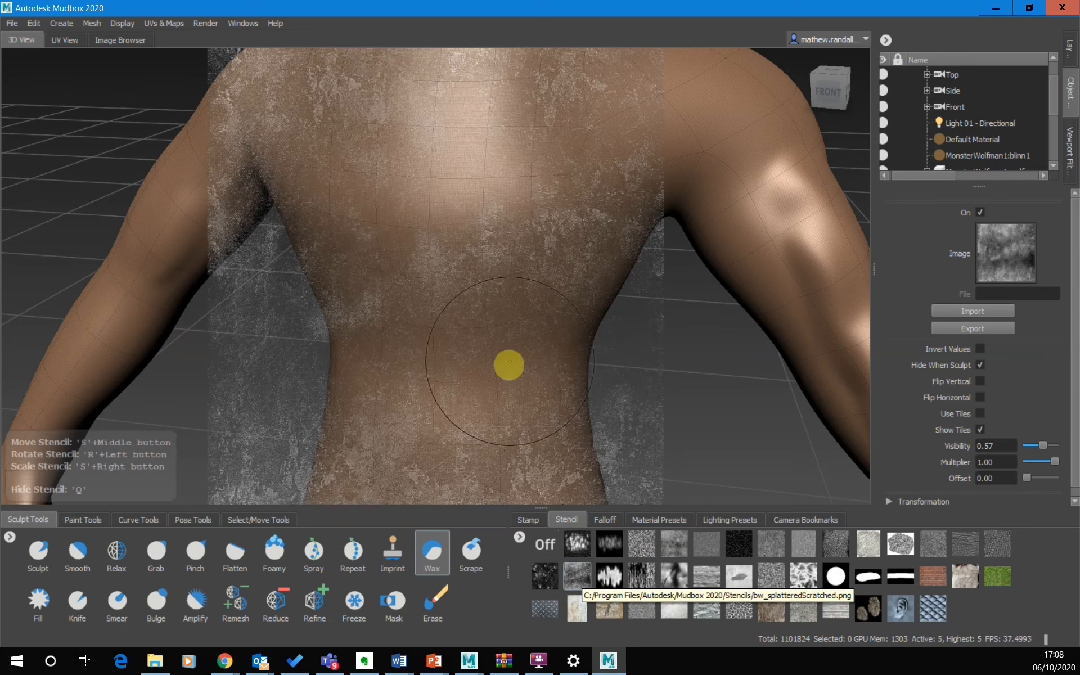
pyautogui.moveTo(414, 273); pyautogui.dragTo(419, 275)
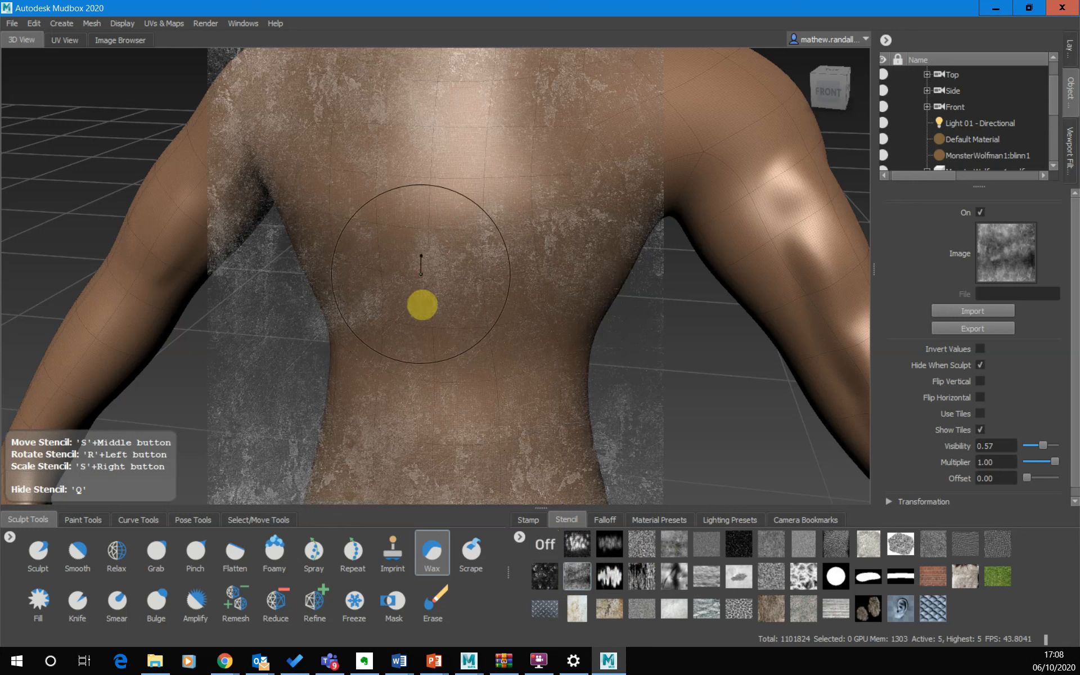
pyautogui.moveTo(422, 305)
pyautogui.mouseDown()
pyautogui.moveTo(430, 292)
pyautogui.moveTo(432, 303)
pyautogui.moveTo(417, 285)
pyautogui.moveTo(491, 326)
pyautogui.moveTo(509, 366)
pyautogui.moveTo(427, 258)
pyautogui.moveTo(406, 258)
pyautogui.moveTo(398, 349)
pyautogui.moveTo(461, 234)
pyautogui.moveTo(438, 360)
pyautogui.mouseUp()
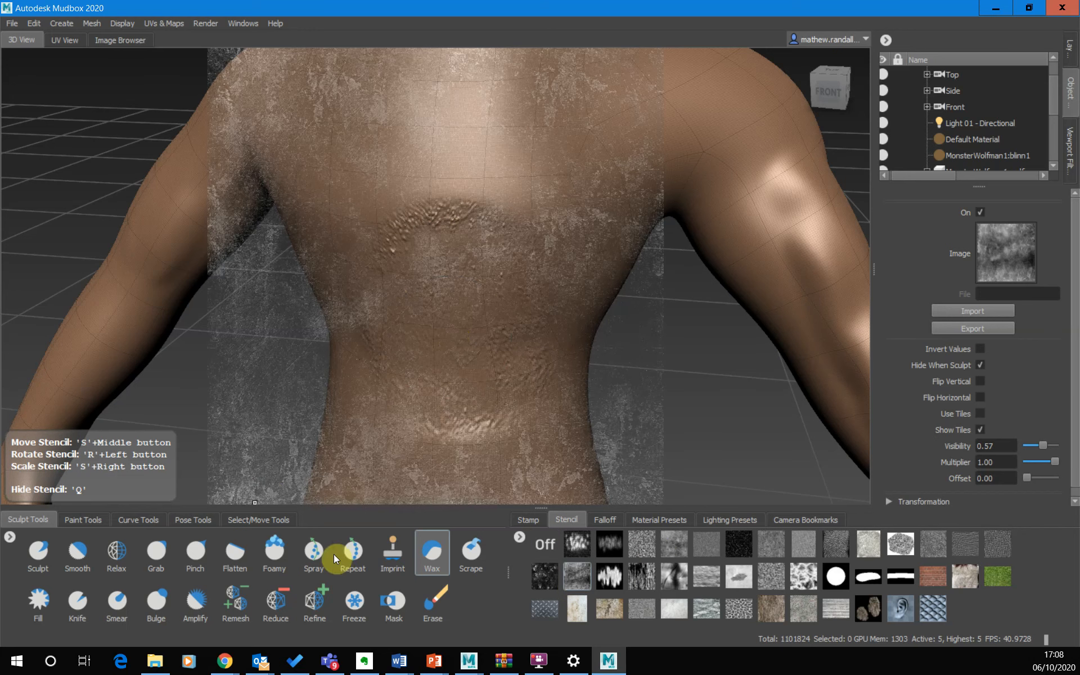
# Sculpt the scratched stencil texture from chest to abdomen with the Foamy brush, undoing the first heavy strokes.
pyautogui.click(272, 554)
pyautogui.moveTo(514, 243)
pyautogui.mouseDown()
pyautogui.moveTo(434, 330)
pyautogui.moveTo(479, 243)
pyautogui.moveTo(543, 345)
pyautogui.moveTo(450, 378)
pyautogui.moveTo(446, 330)
pyautogui.mouseUp()
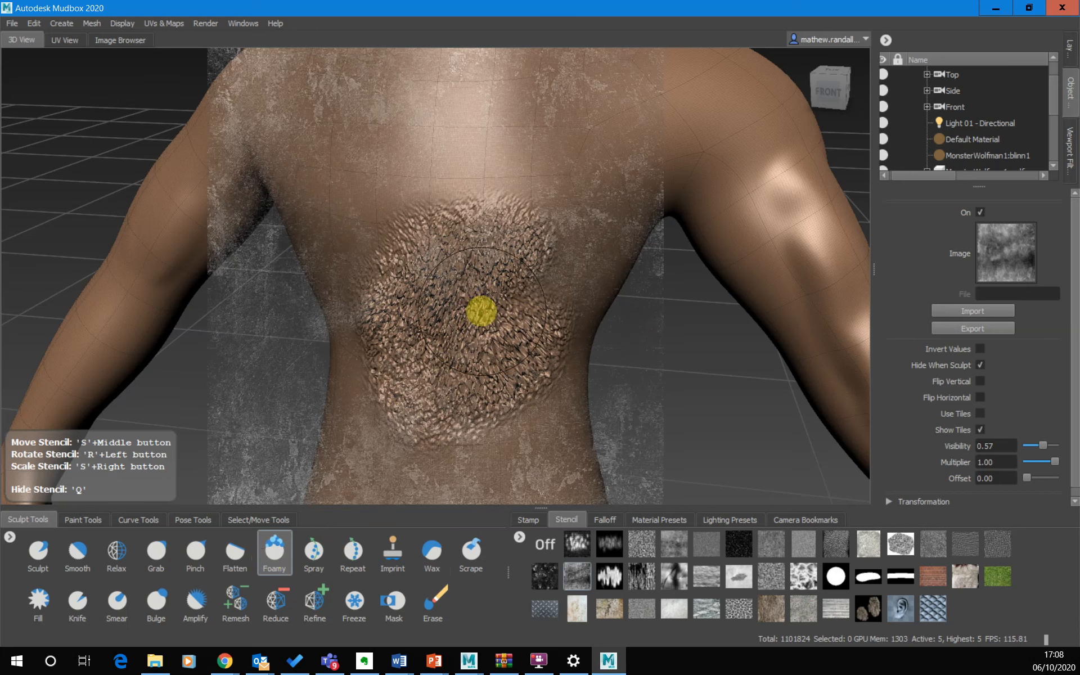
pyautogui.hotkey('ctrl', 'z')
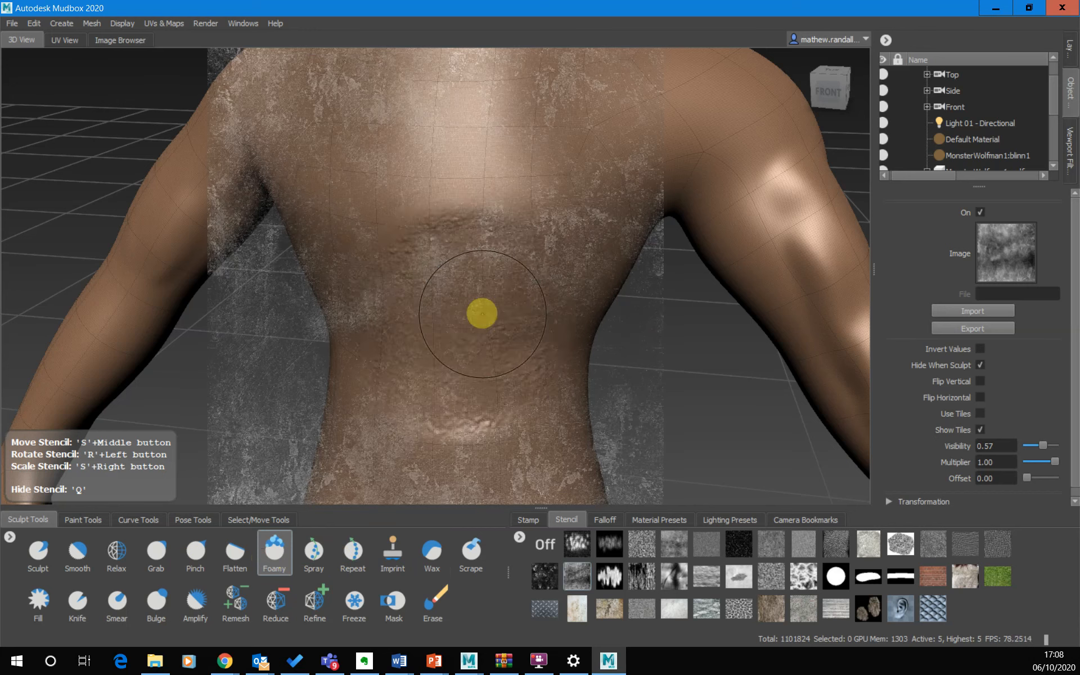
pyautogui.moveTo(482, 312); pyautogui.dragTo(462, 419)
pyautogui.moveTo(441, 340)
pyautogui.mouseDown()
pyautogui.moveTo(407, 275)
pyautogui.moveTo(386, 275)
pyautogui.moveTo(522, 335)
pyautogui.moveTo(462, 345)
pyautogui.moveTo(388, 284)
pyautogui.moveTo(379, 214)
pyautogui.moveTo(450, 169)
pyautogui.mouseUp()
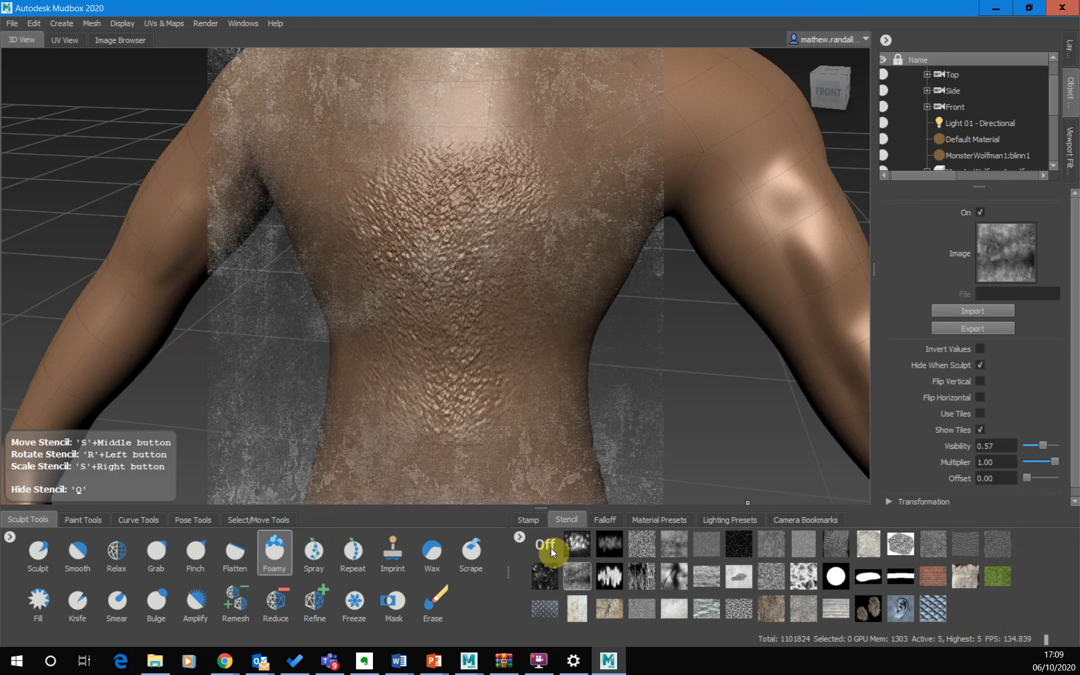
# Assign the round orange cracked stamp to the Foamy brush and turn off the scratched stencil overlay.
pyautogui.click(531, 521)
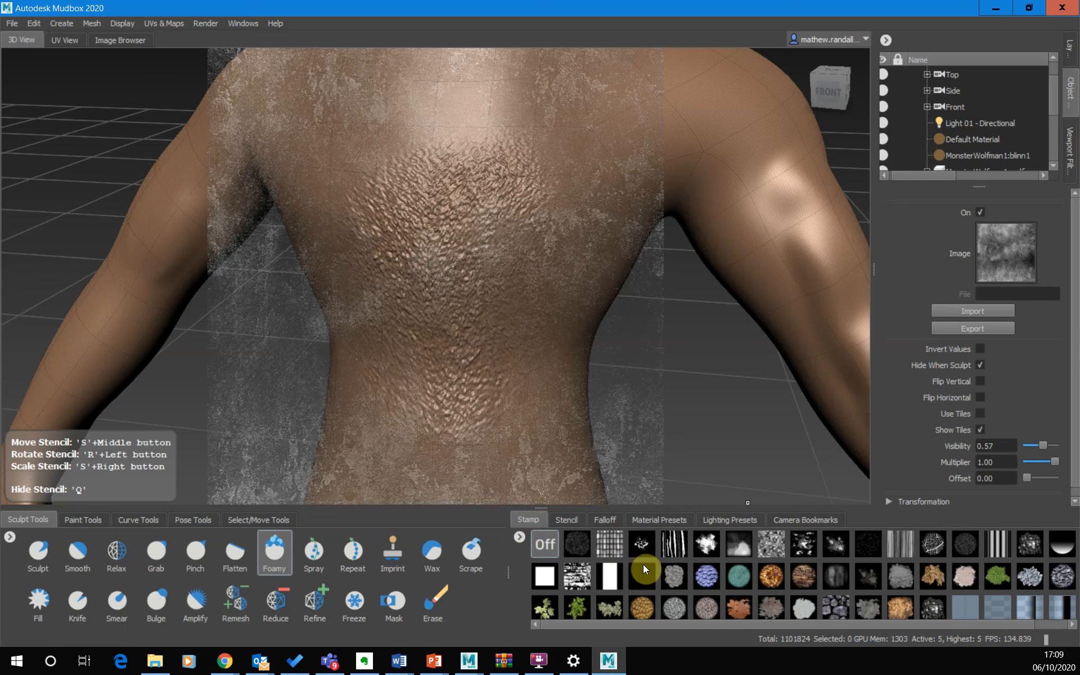
pyautogui.click(765, 577)
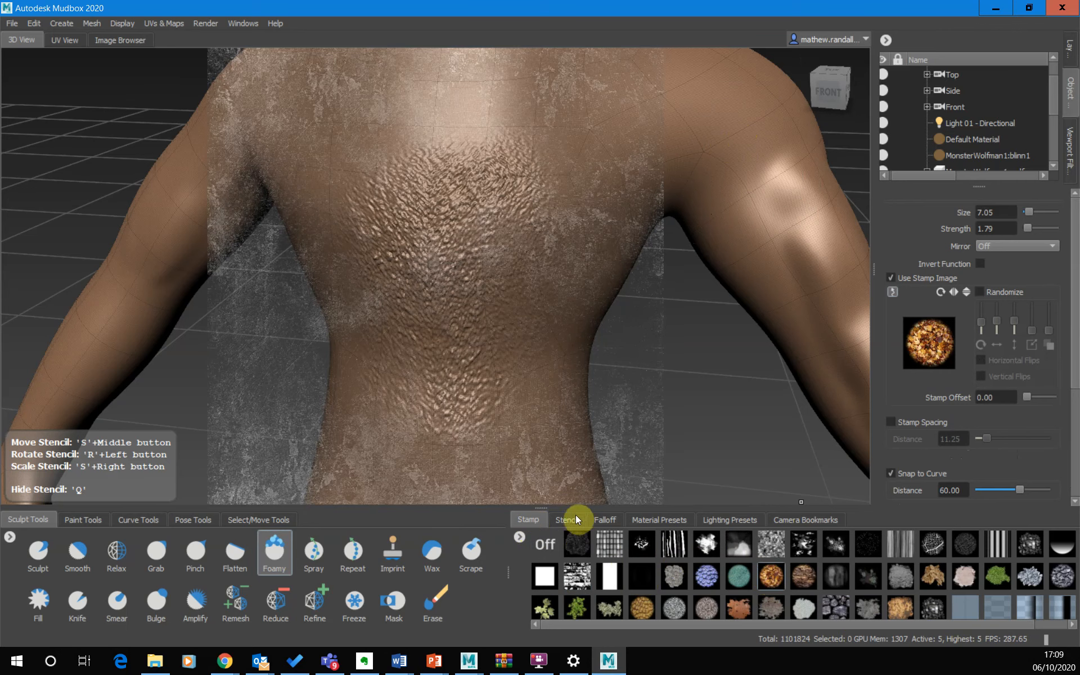
pyautogui.click(570, 519)
pyautogui.click(550, 543)
pyautogui.click(529, 521)
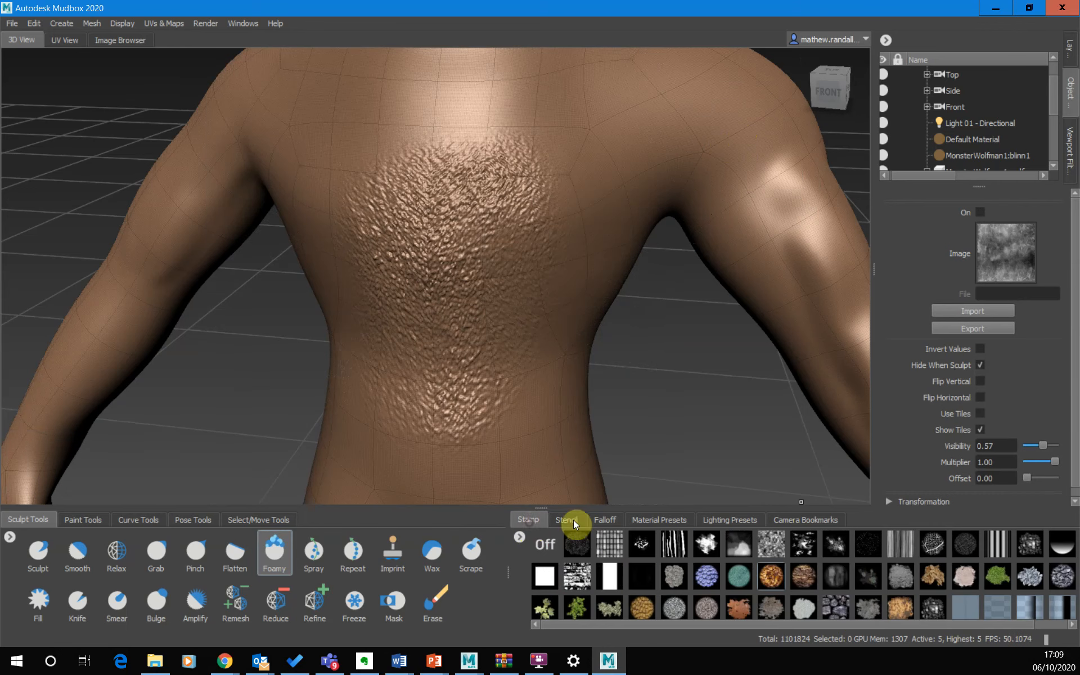
# Brush the woven grid stamp down the left side of the wolfman's torso with Foamy, turn the stamp off, and review it.
pyautogui.click(611, 544)
pyautogui.moveTo(543, 451); pyautogui.dragTo(541, 404)
pyautogui.moveTo(610, 221)
pyautogui.mouseDown()
pyautogui.moveTo(535, 379)
pyautogui.moveTo(568, 157)
pyautogui.mouseUp()
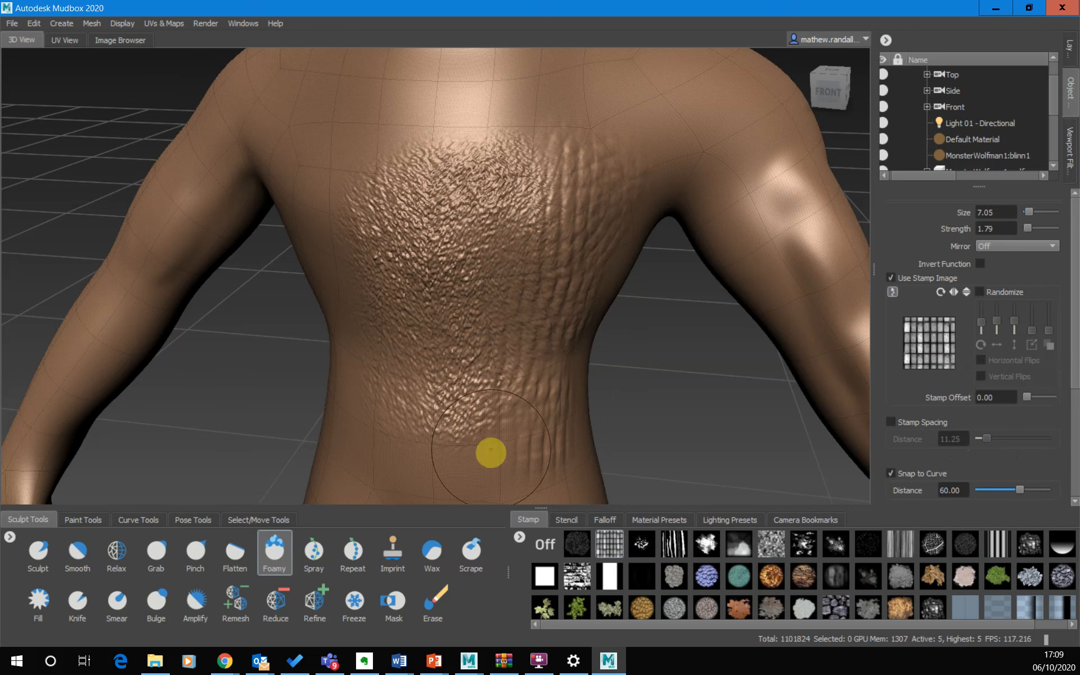
pyautogui.click(541, 552)
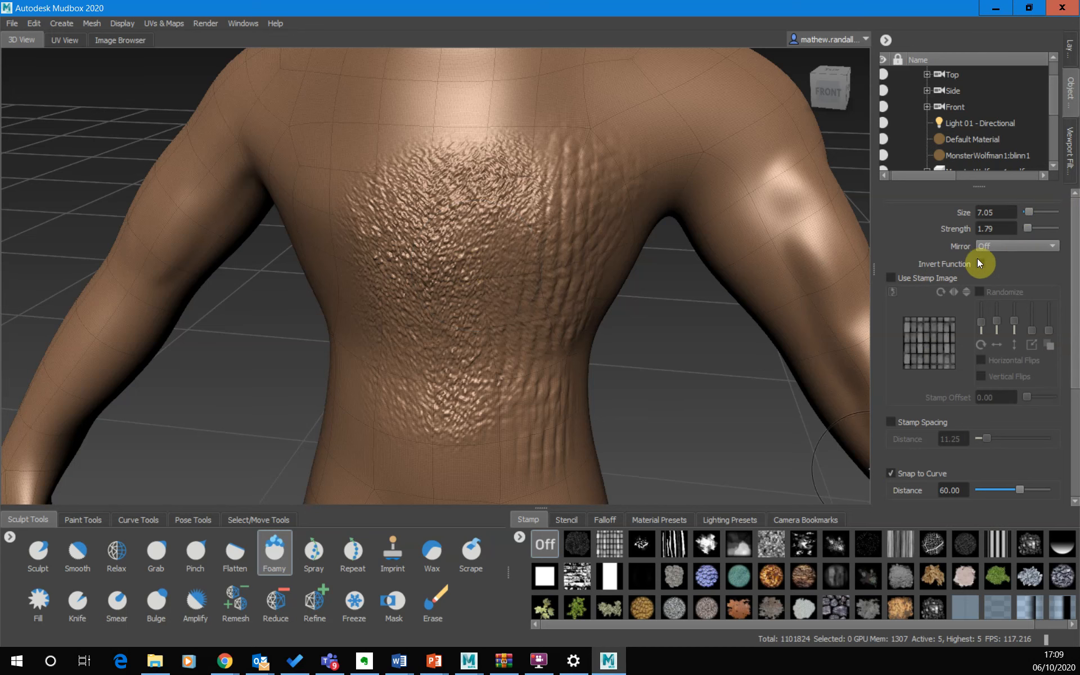
pyautogui.scroll(-5, 585, 281)
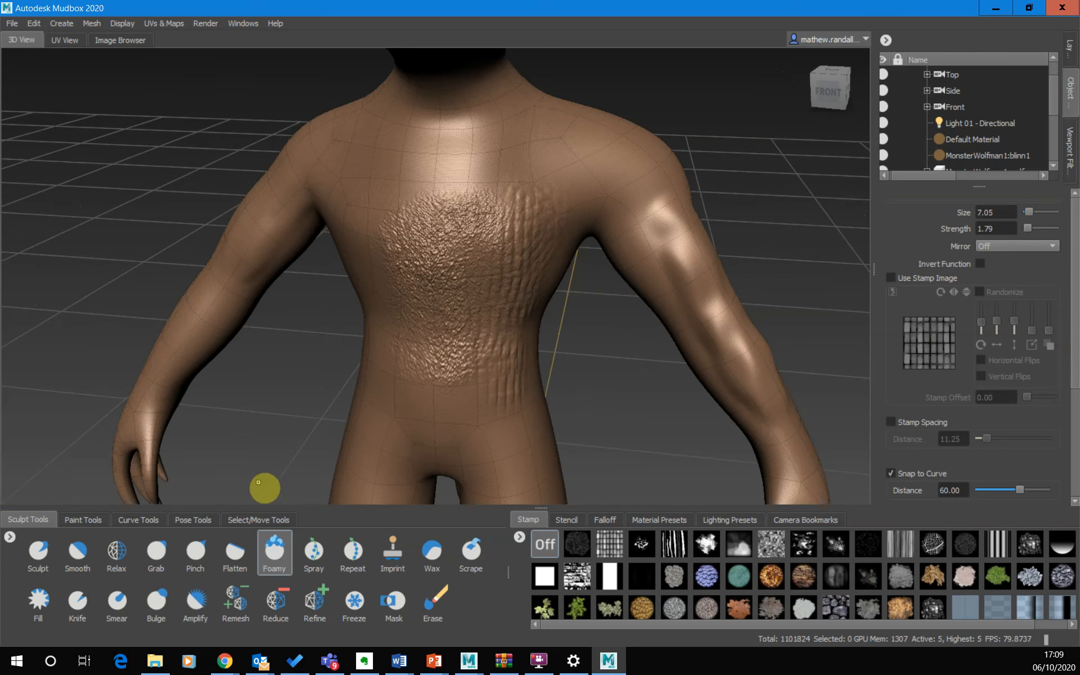
pyautogui.scroll(5, 452, 368)
pyautogui.scroll(-3, 454, 399)
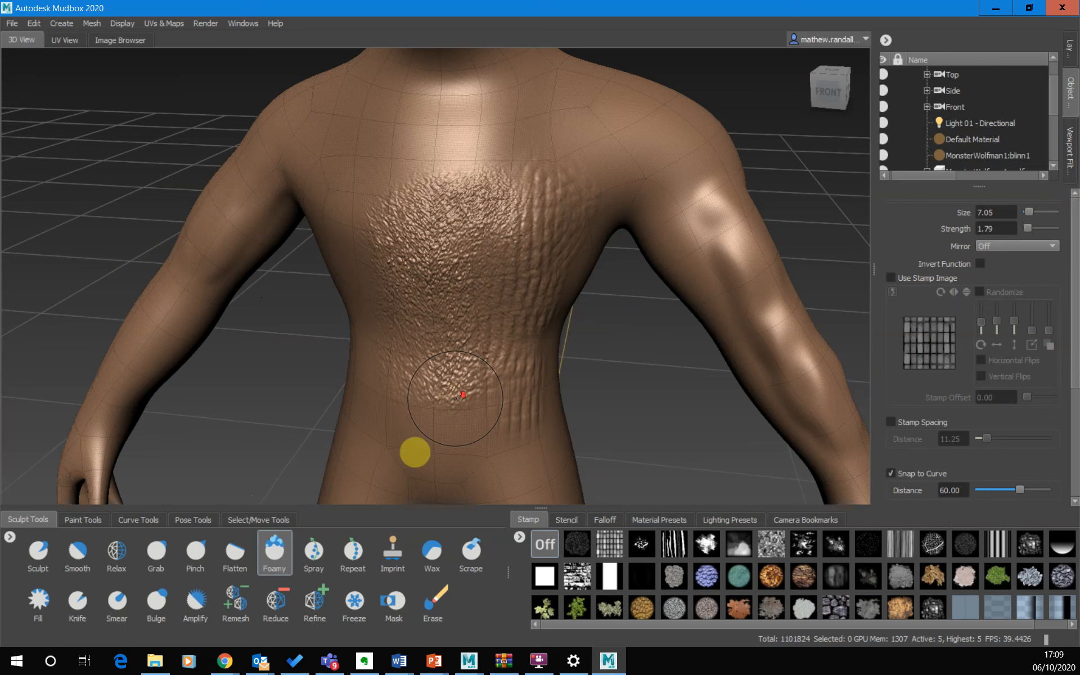
# Set mirroring to X for both the Grab brush and the Wax brush.
pyautogui.click(150, 554)
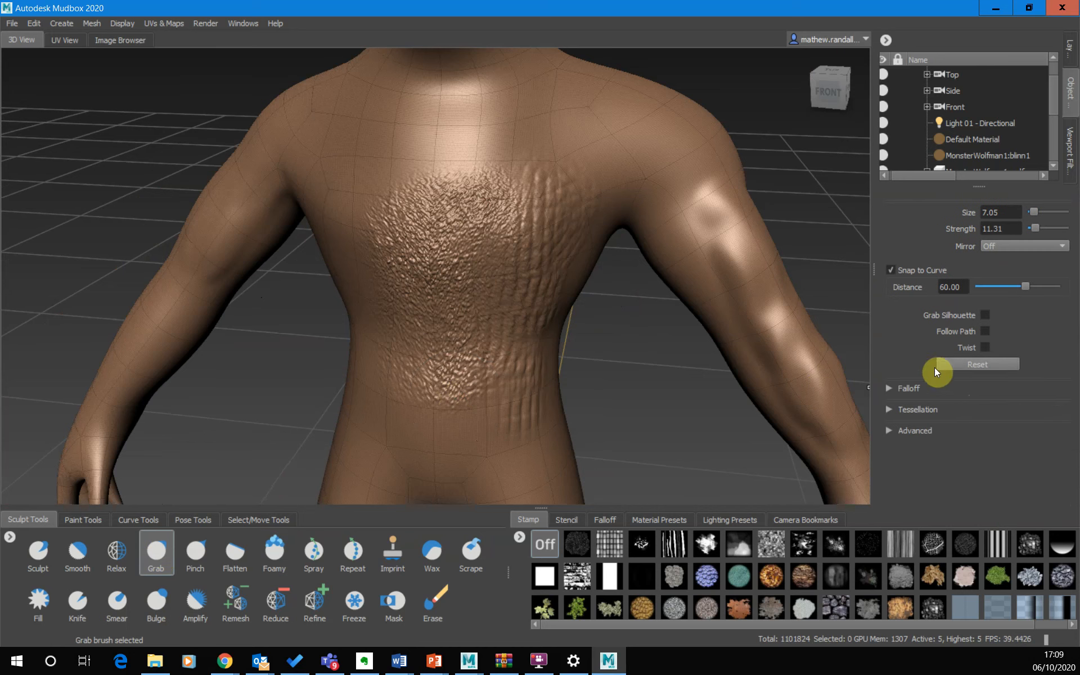
pyautogui.click(1010, 247)
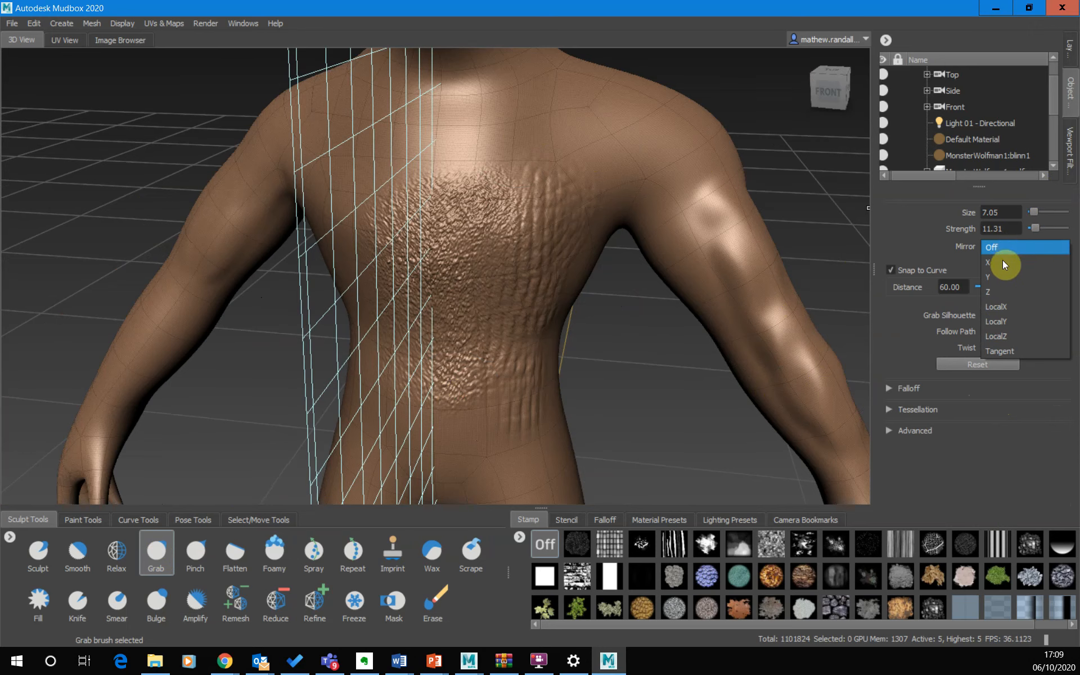
pyautogui.click(1005, 262)
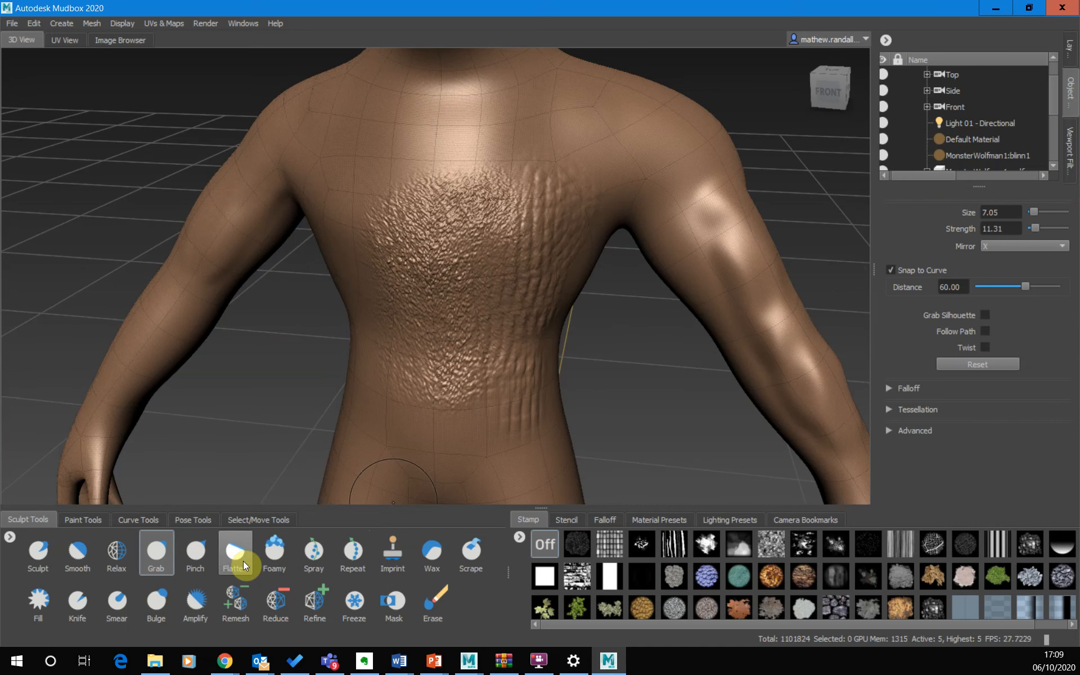
pyautogui.click(440, 564)
pyautogui.click(1018, 251)
pyautogui.click(997, 258)
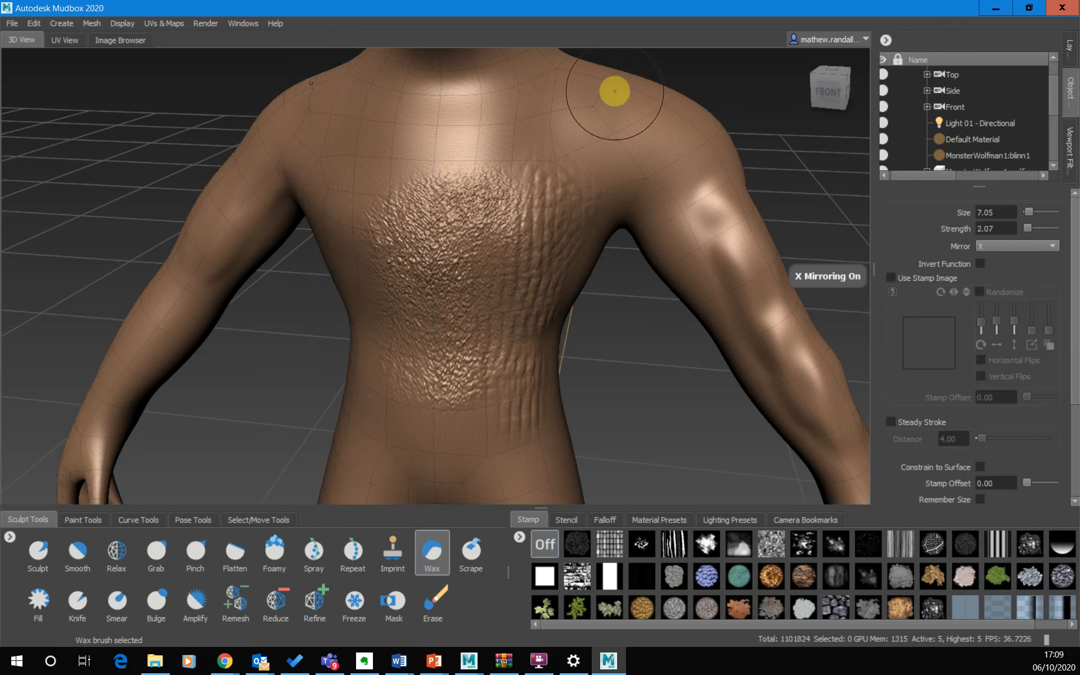
# Build up wax on the wolfman's left shoulder with X mirroring, undo the last stroke, and review the whole upper body.
pyautogui.moveTo(666, 108); pyautogui.dragTo(688, 138)
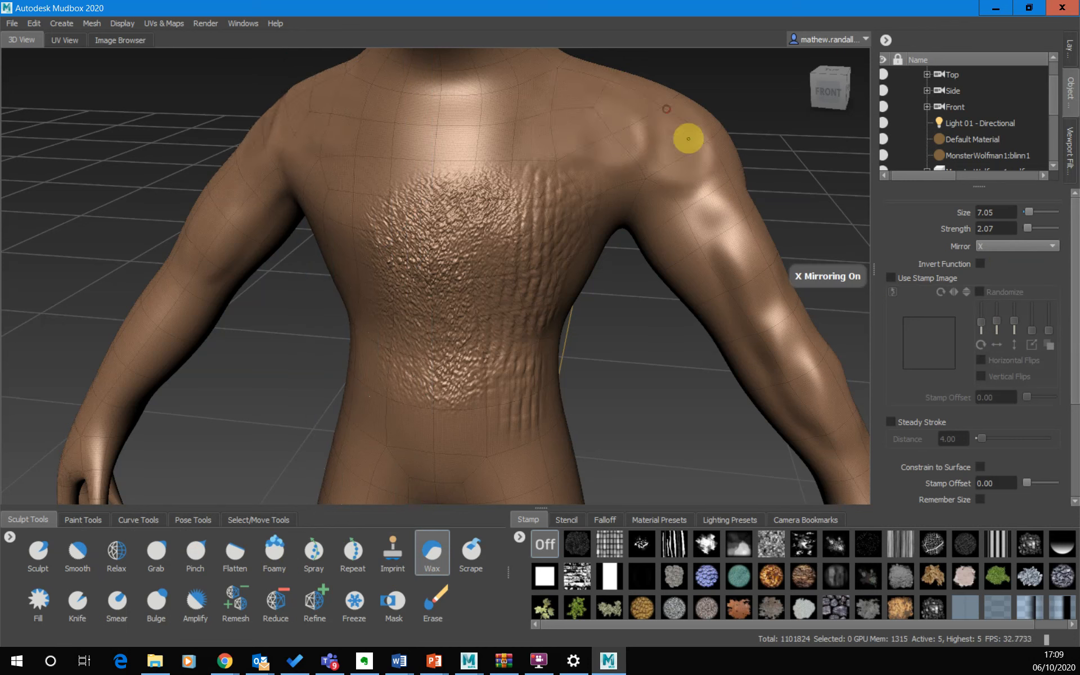
pyautogui.hotkey('ctrl', 'z')
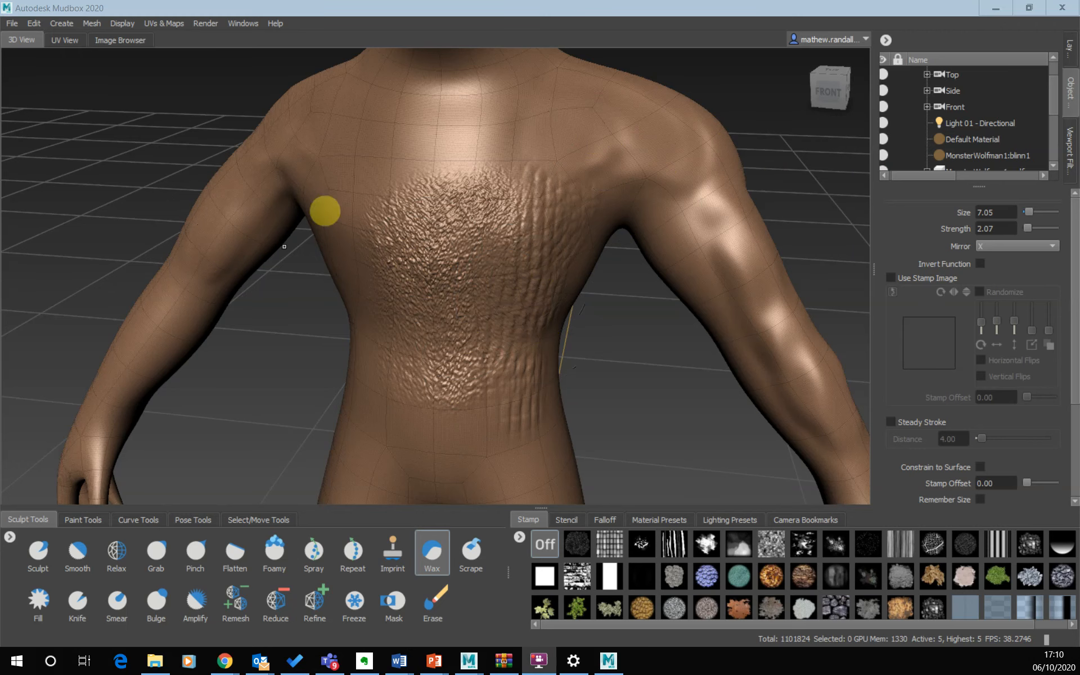
pyautogui.scroll(-3, 509, 204)
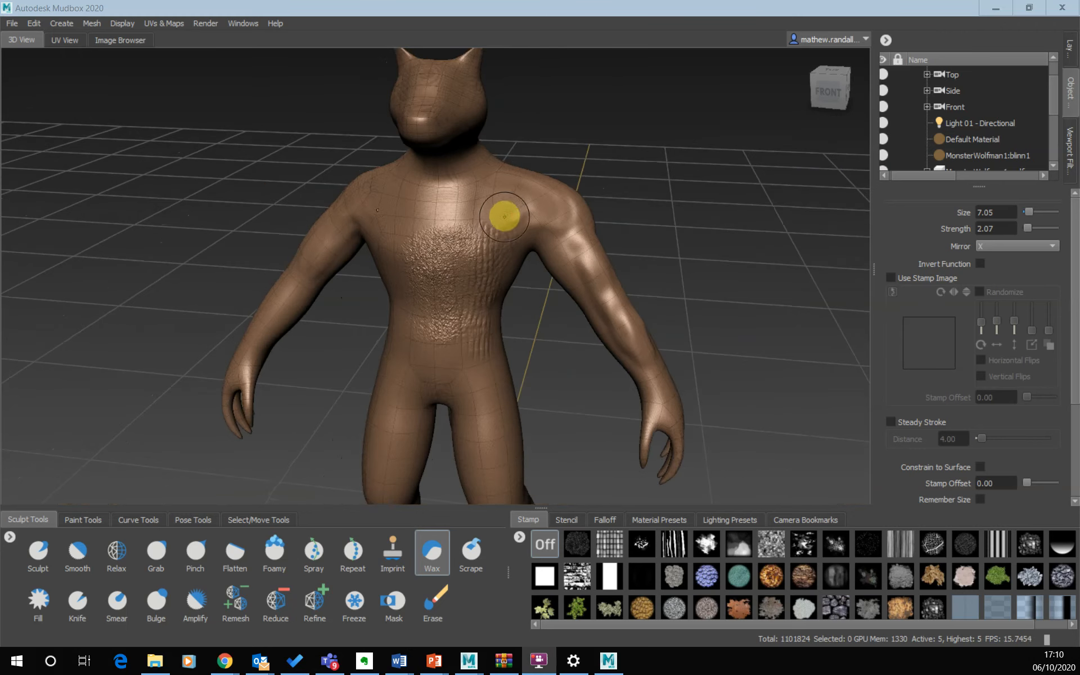
pyautogui.scroll(-2, 505, 216)
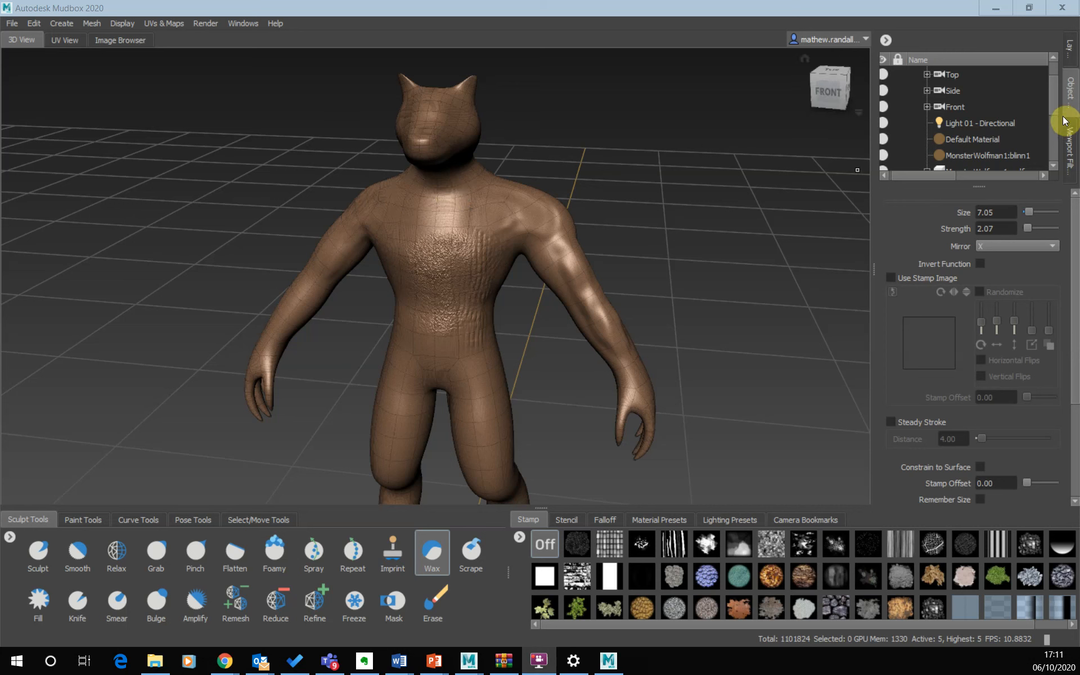
# Step the wolfman mesh down through its subdivision levels to level 0, and back up to level 1.
pyautogui.scroll(-2, 1055, 110)
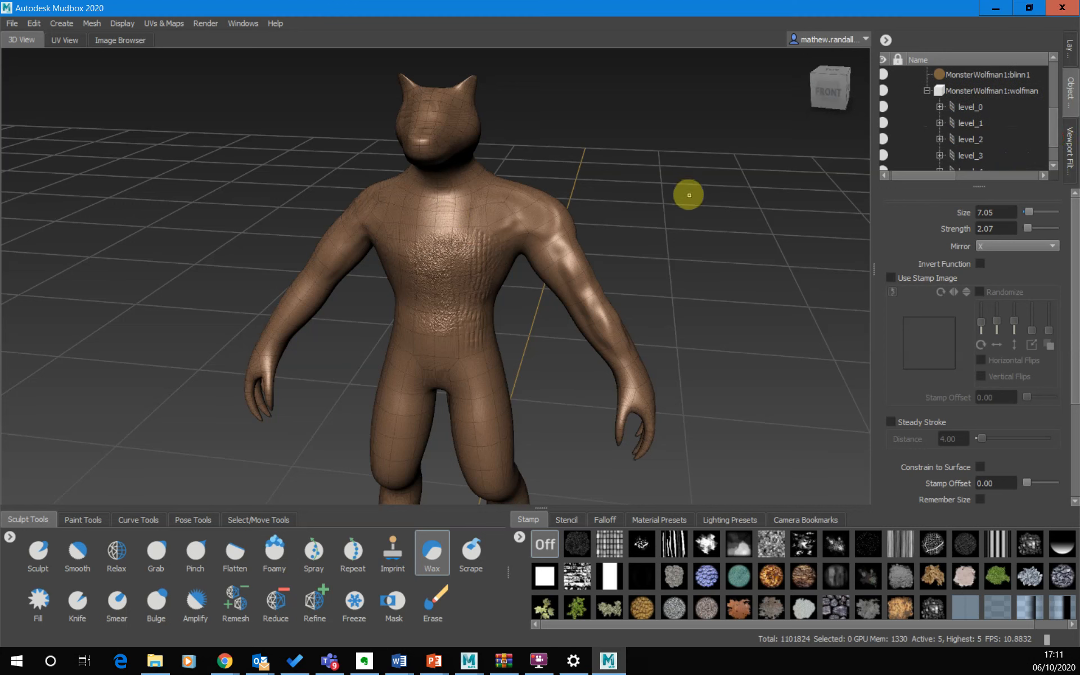
pyautogui.press('pagedown')
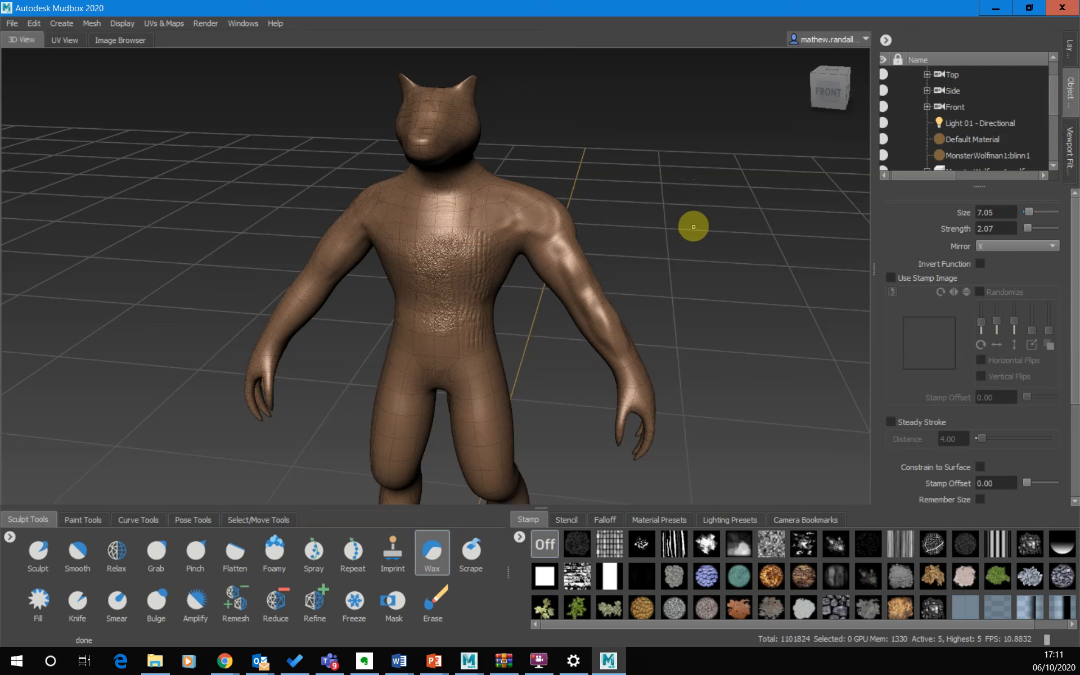
pyautogui.press('pagedown')
pyautogui.press('pagedown')
pyautogui.press('pagedown')
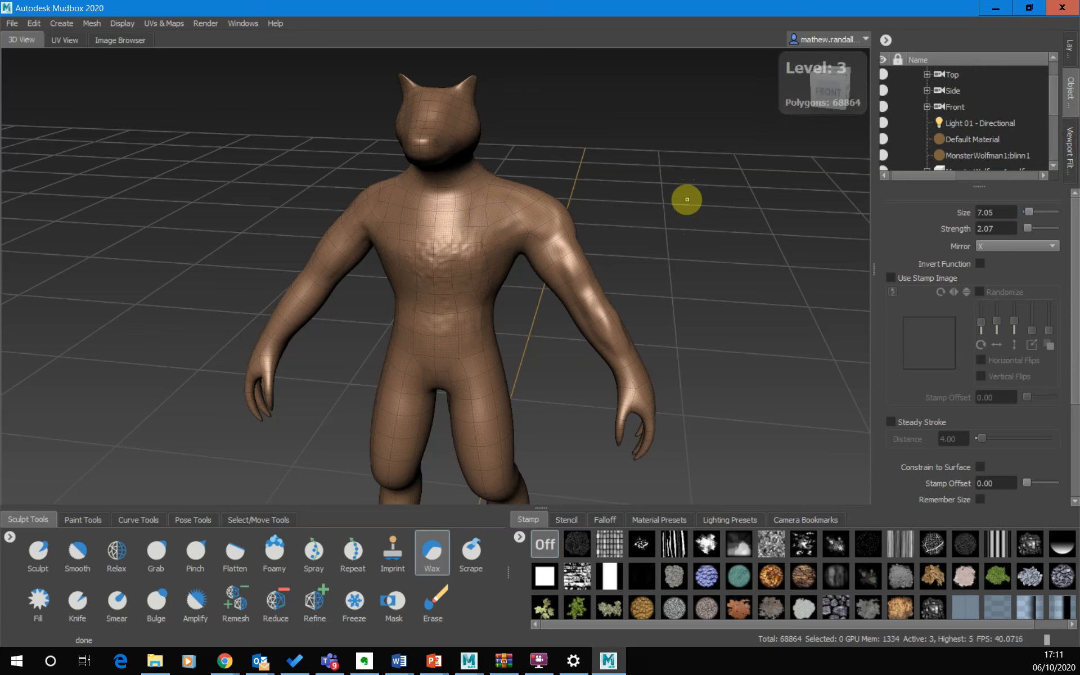
pyautogui.scroll(3, 540, 214)
pyautogui.scroll(2, 559, 218)
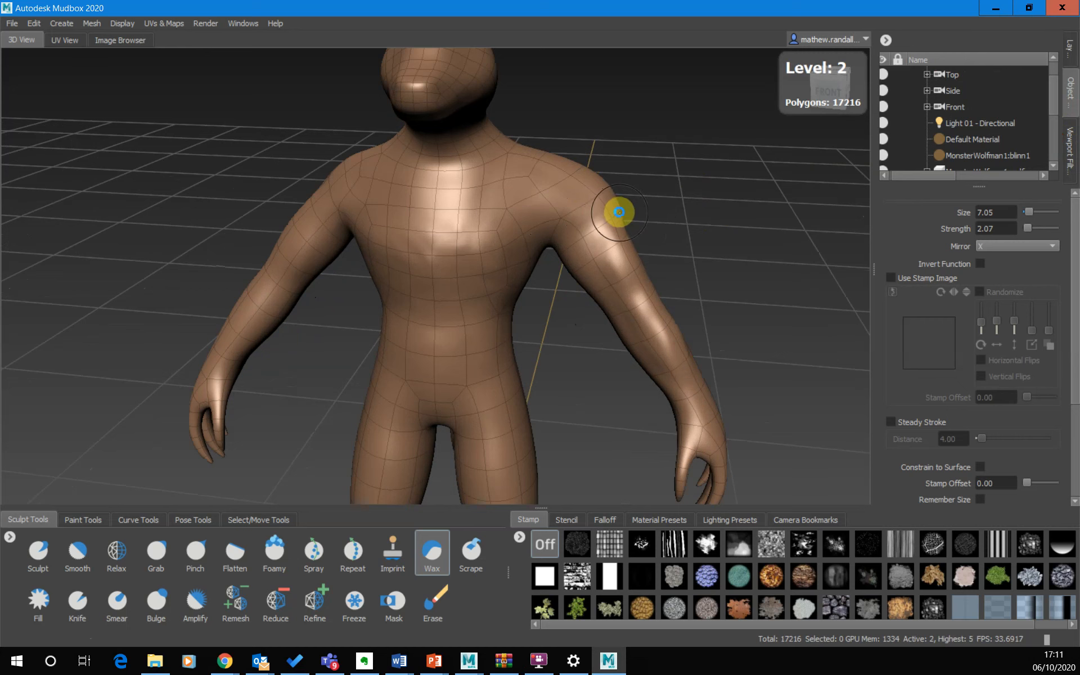
pyautogui.press('pagedown')
pyautogui.press('pagedown')
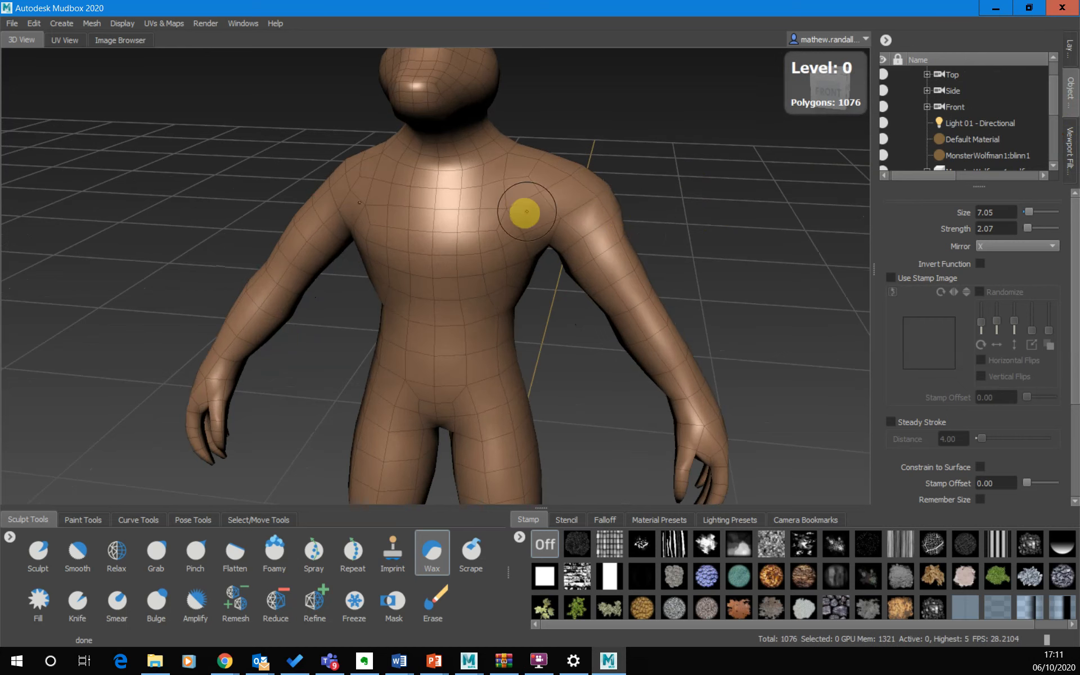
pyautogui.press('pageup')
pyautogui.scroll(3, 552, 197)
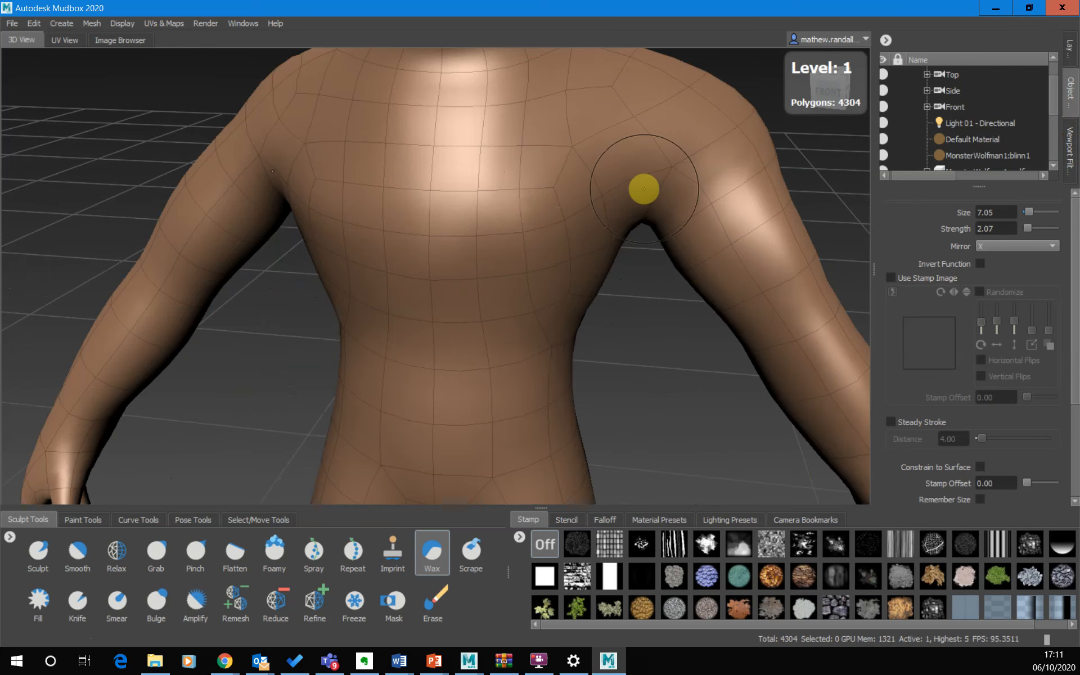
# Step the wolfman mesh up and down through its subdivision levels to compare surface detail, stopping at level 2.
pyautogui.press('pagedown')
pyautogui.press('pageup')
pyautogui.press('pageup')
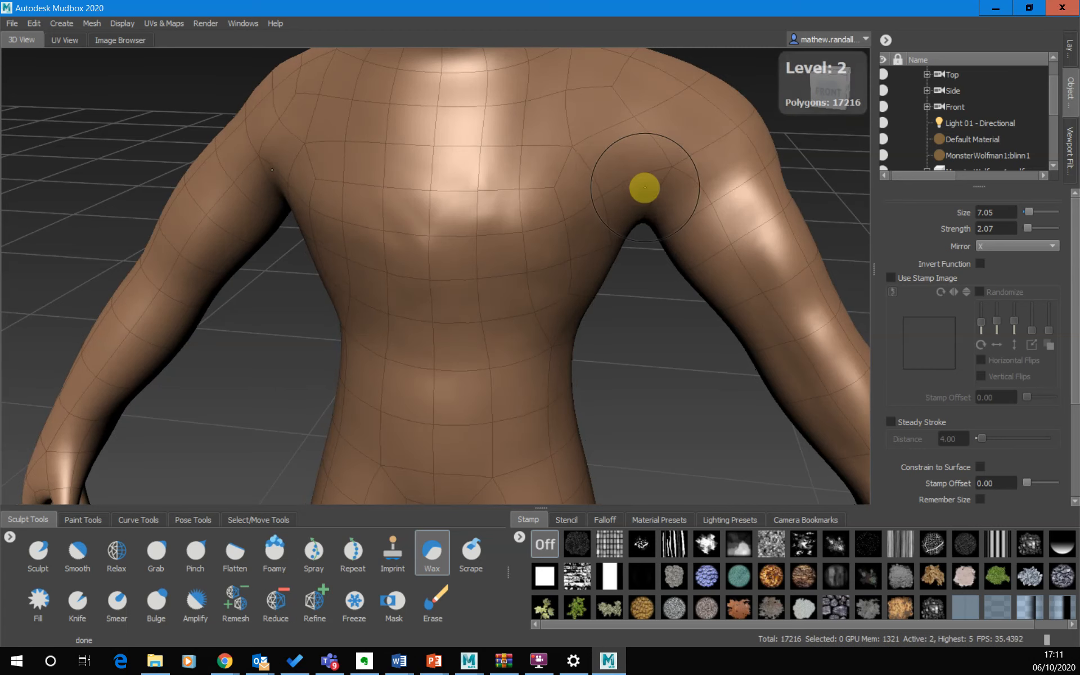
pyautogui.press('pagedown')
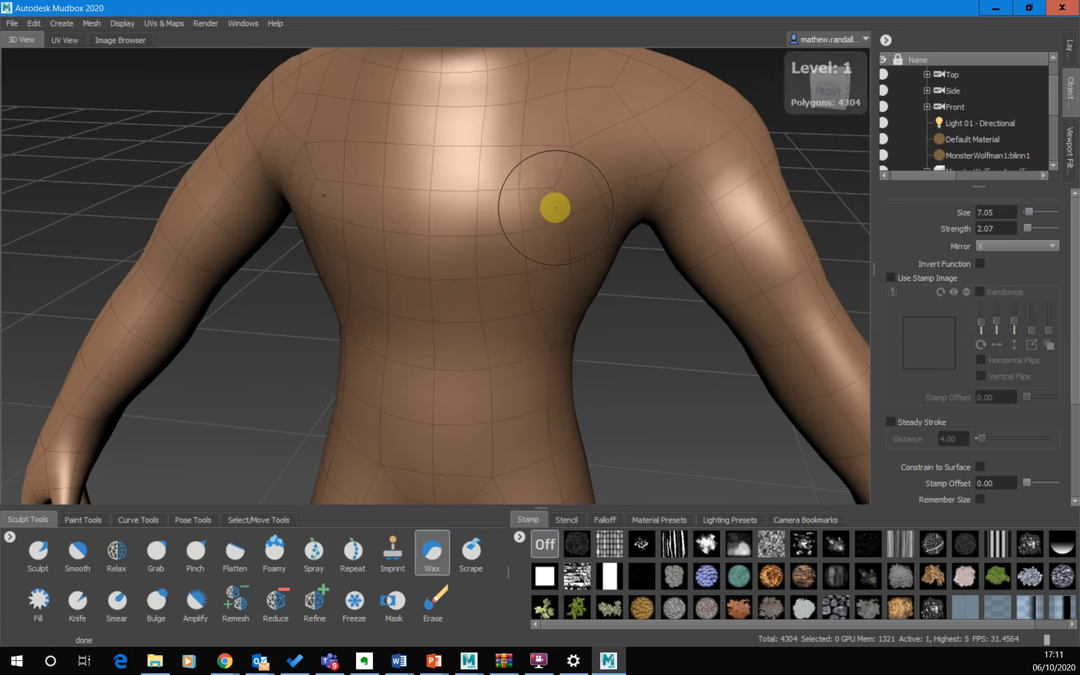
pyautogui.press('pageup')
pyautogui.press('pageup')
pyautogui.press('pageup')
pyautogui.press('pagedown')
pyautogui.press('pagedown')
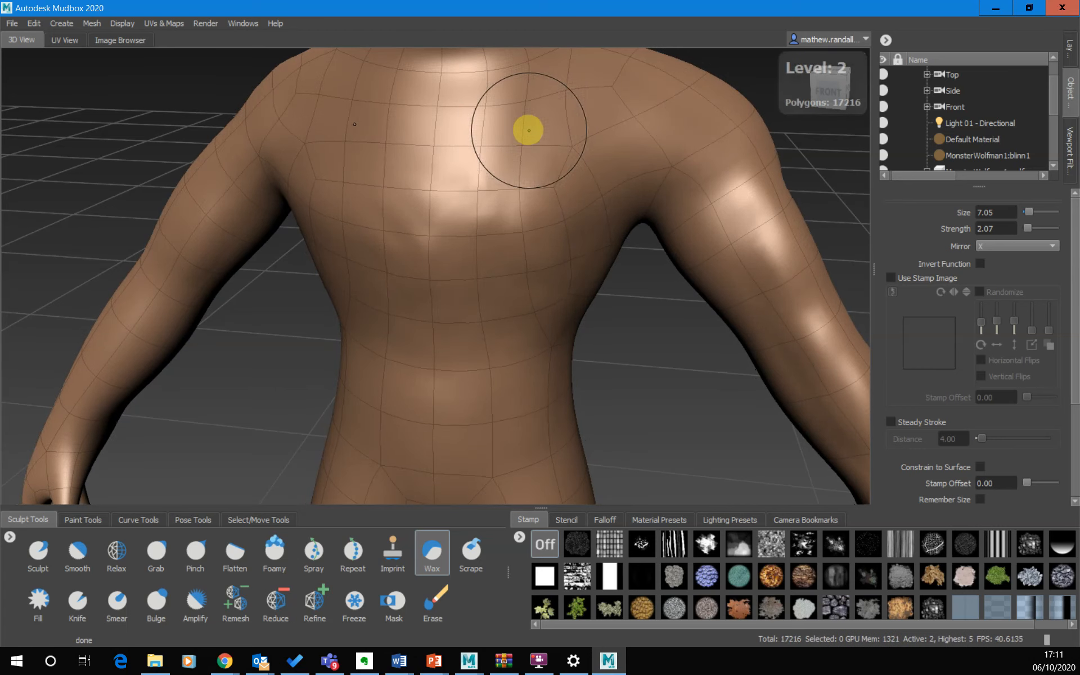
pyautogui.click(87, 24)
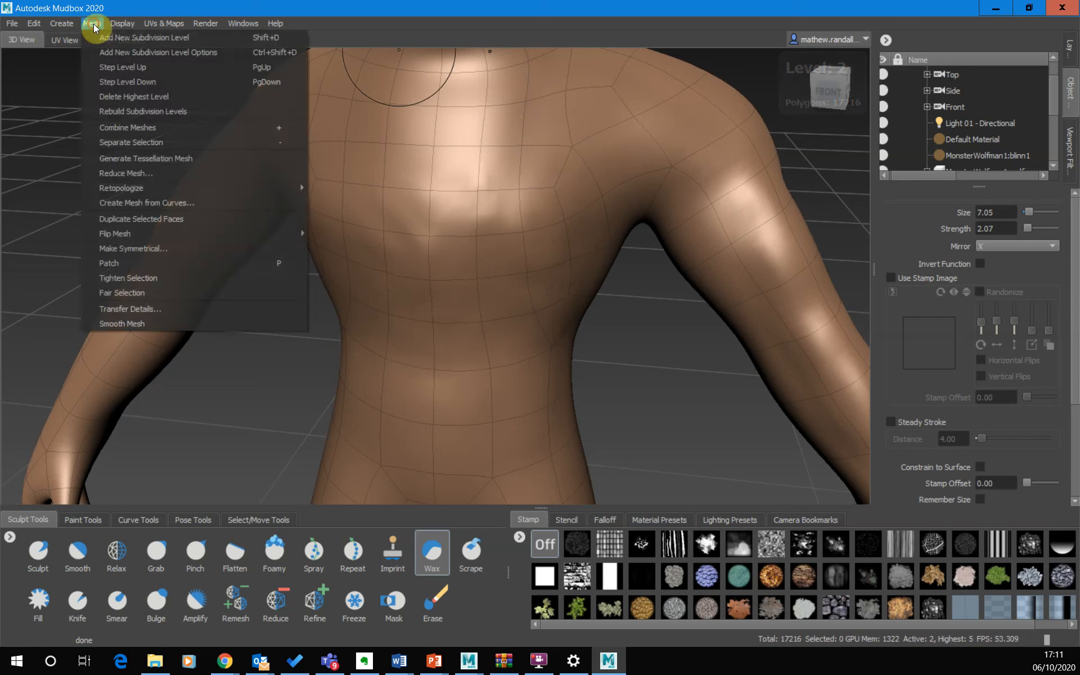
pyautogui.moveTo(115, 23)
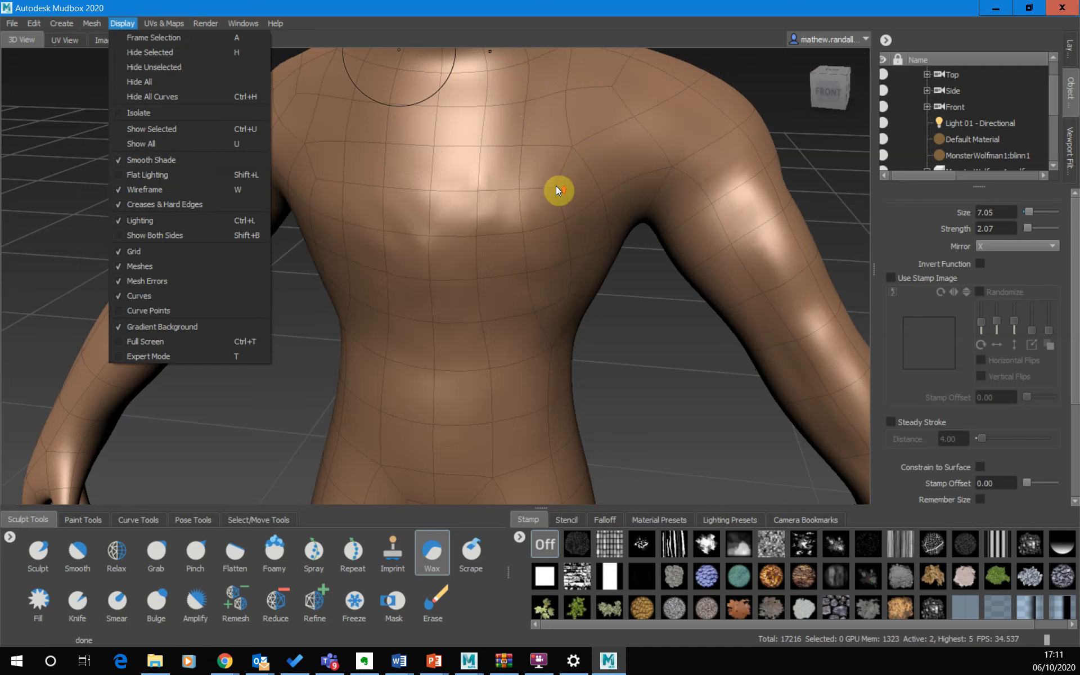
pyautogui.hotkey('alt', 'Tab')
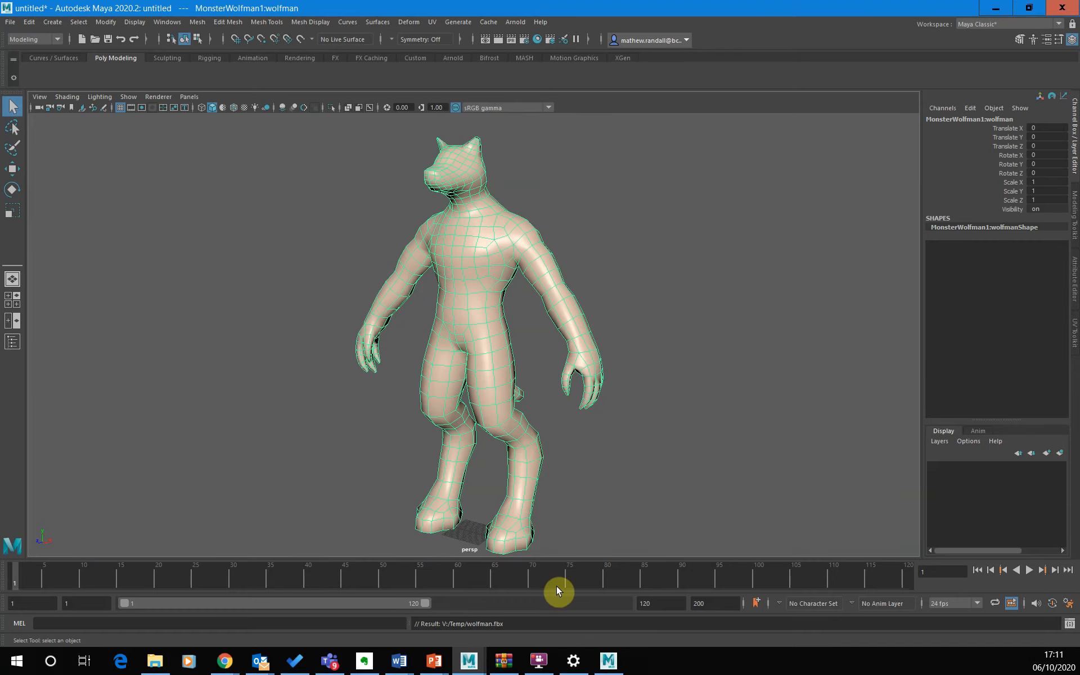
pyautogui.click(608, 660)
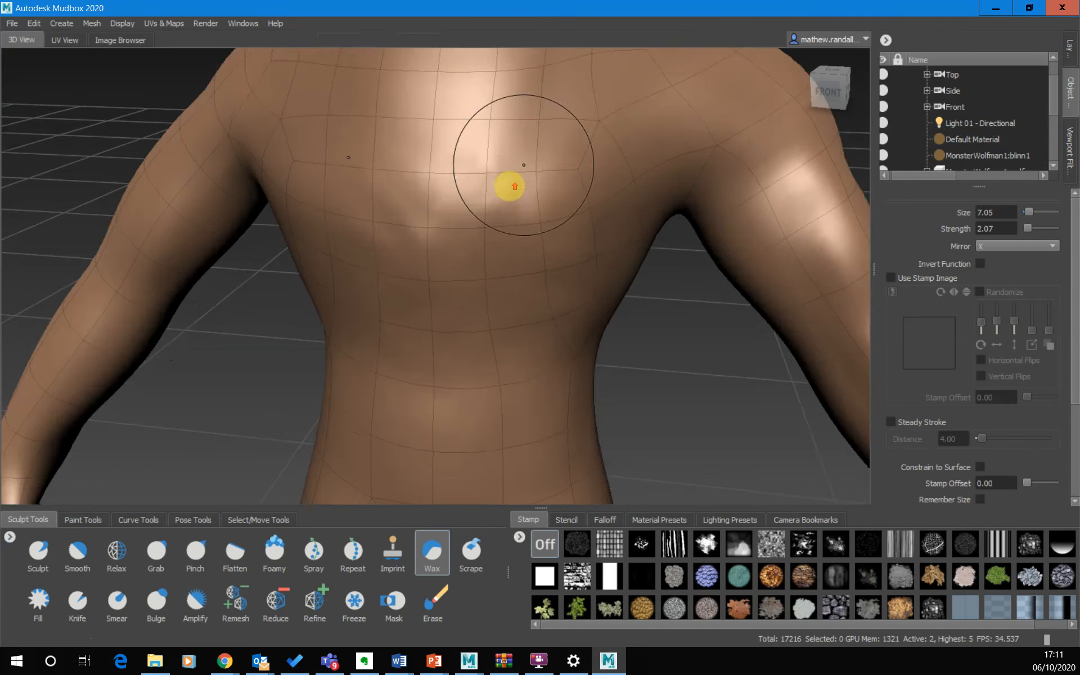
pyautogui.scroll(3, 619, 176)
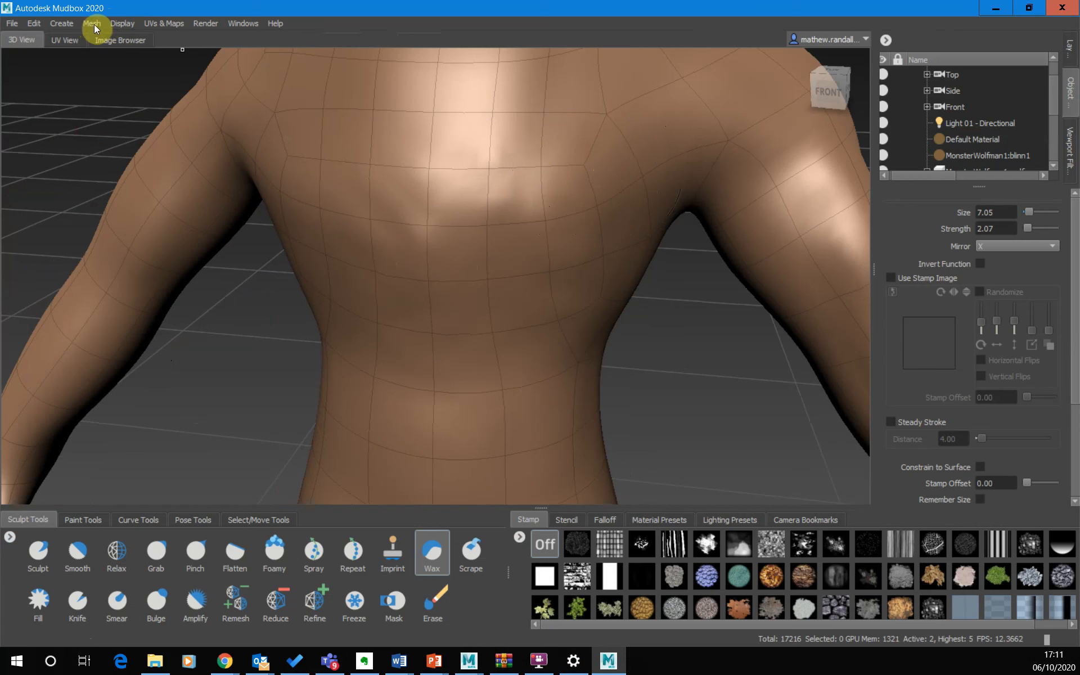
pyautogui.click(93, 24)
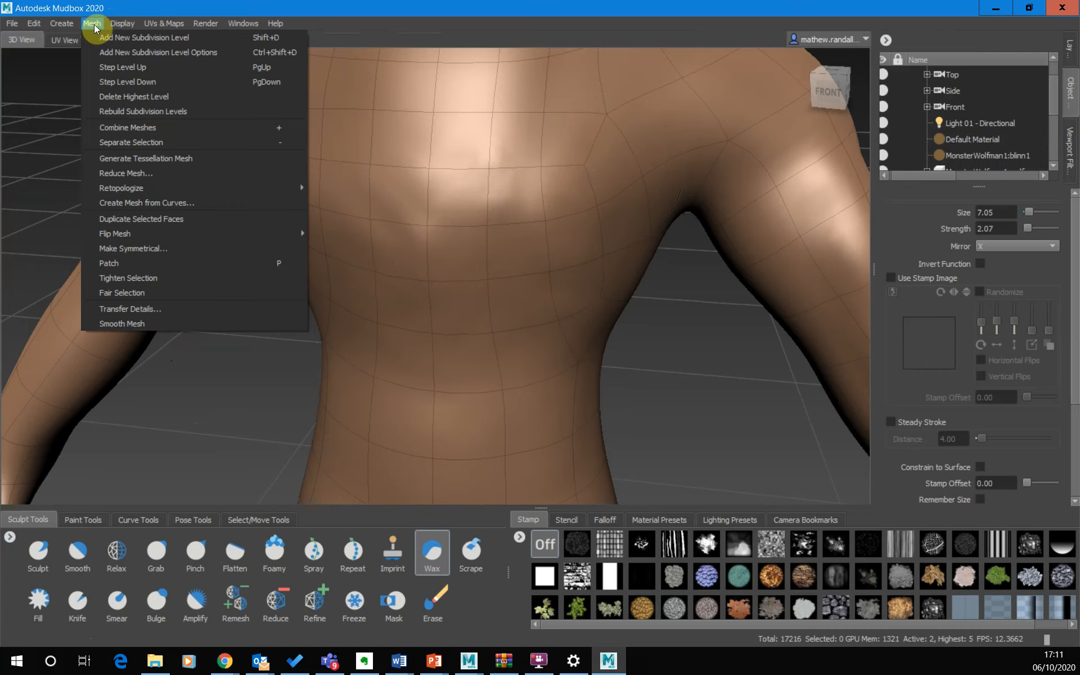
pyautogui.hotkey('alt', 'Tab')
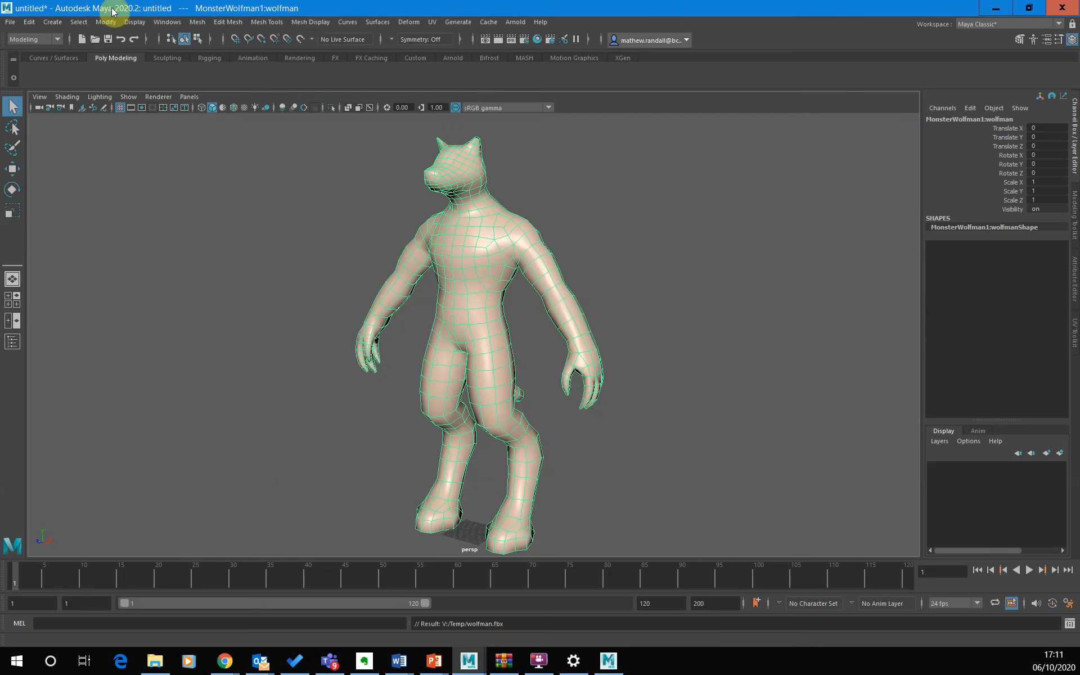
pyautogui.click(469, 661)
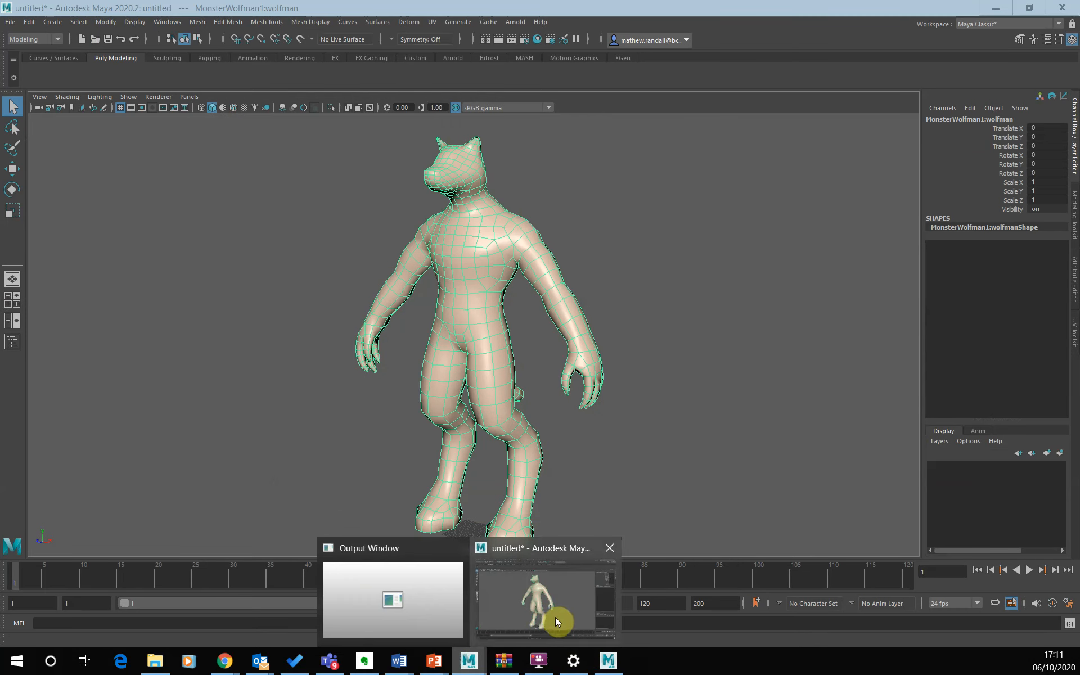
pyautogui.click(608, 661)
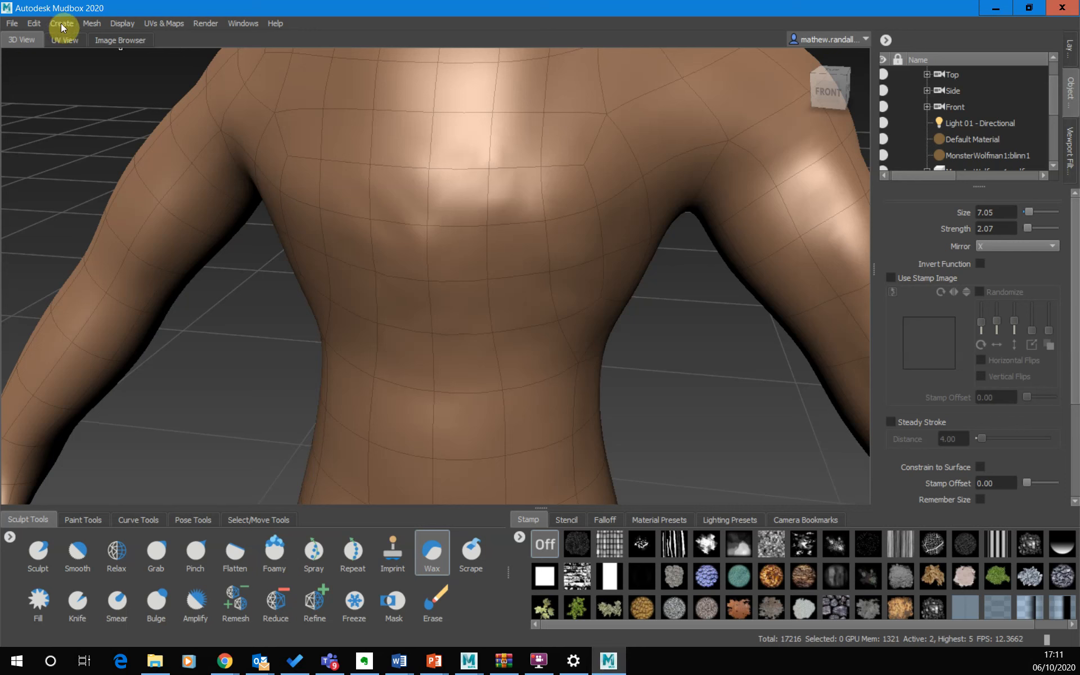
# Turn the wireframe display on the wolfman mesh off and back on.
pyautogui.click(124, 24)
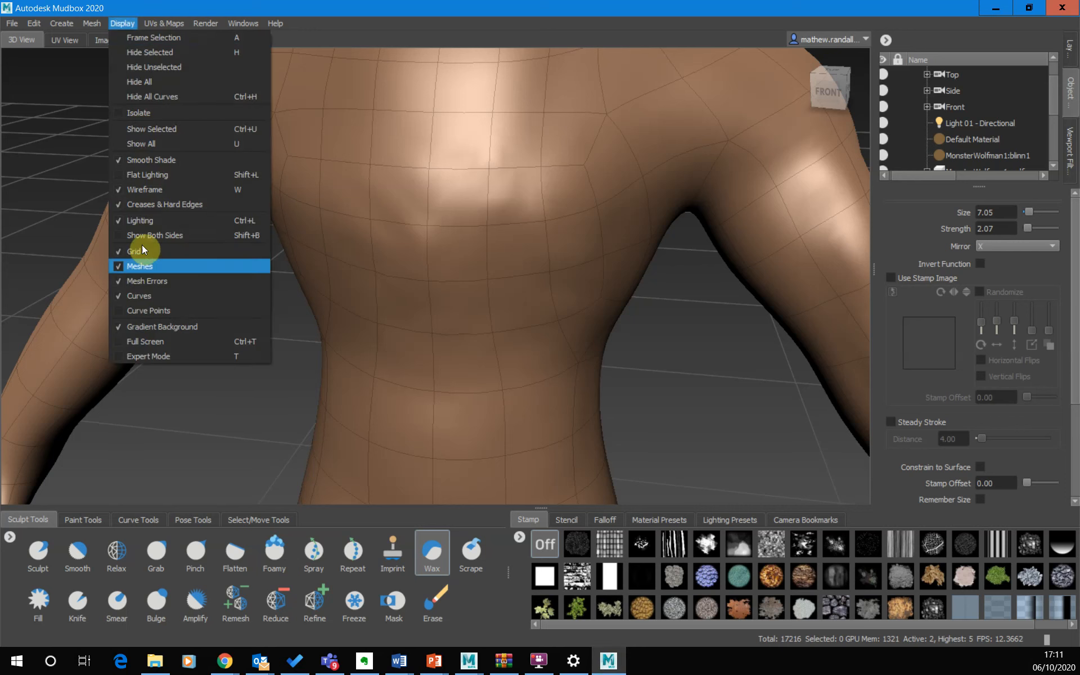
pyautogui.click(116, 189)
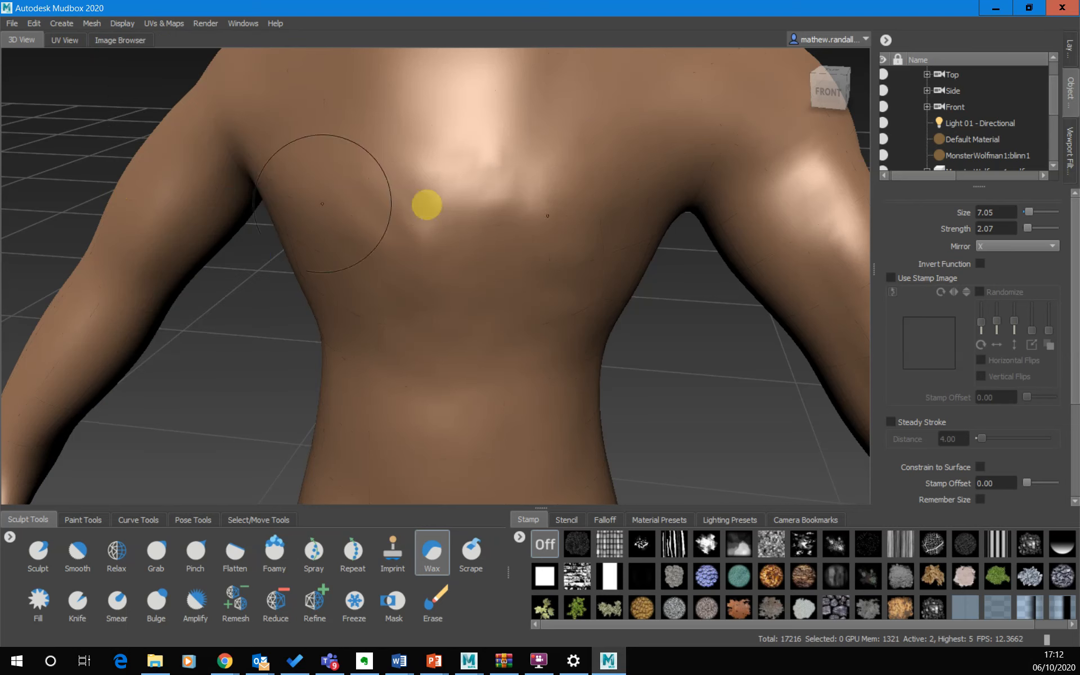
pyautogui.click(131, 25)
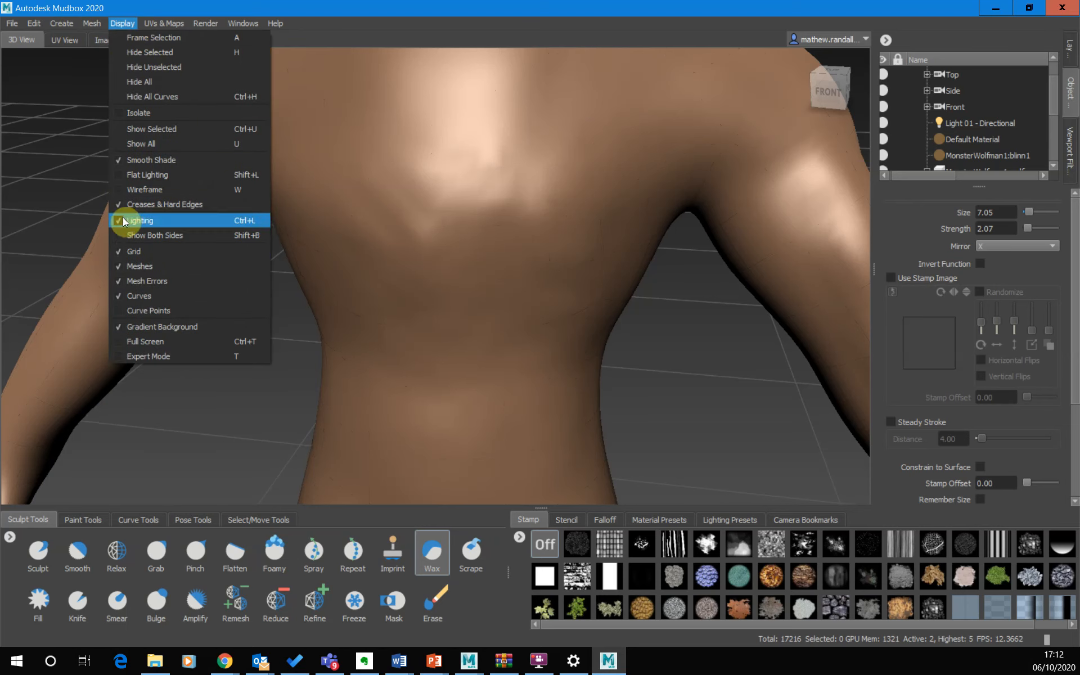
pyautogui.click(116, 188)
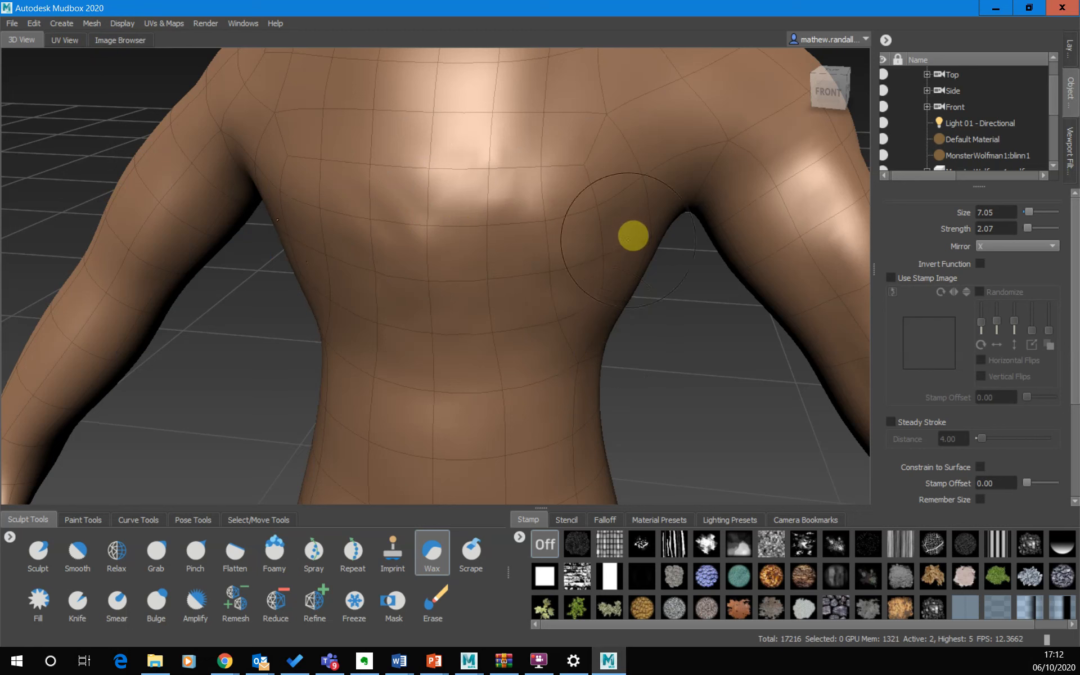
# Bring the wolfman mesh to subdivision level 1 and select level_1 under MonsterWolfman1:wolfman.
pyautogui.scroll(-2, 966, 124)
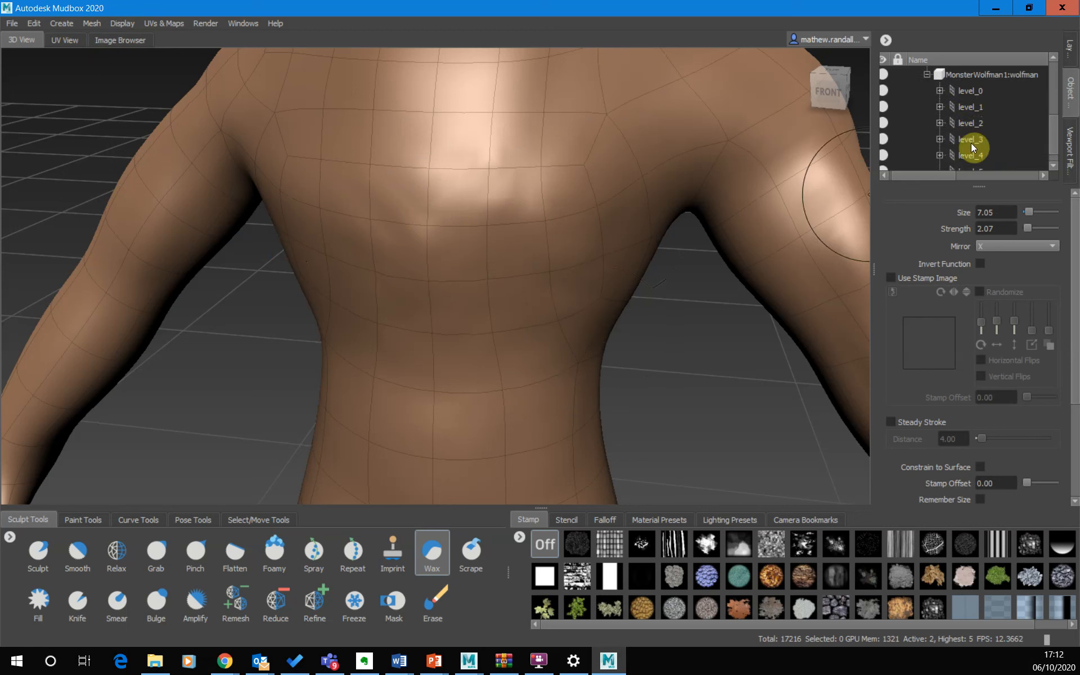
pyautogui.click(976, 109)
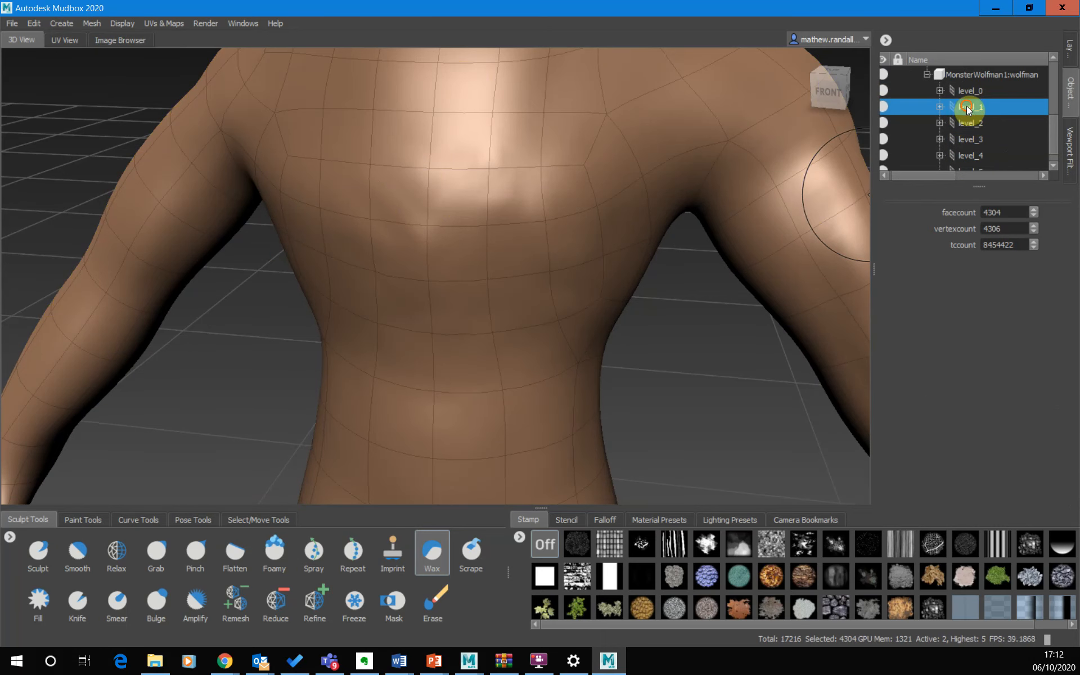
pyautogui.doubleClick(965, 106)
pyautogui.press('pageup')
pyautogui.press('pageup')
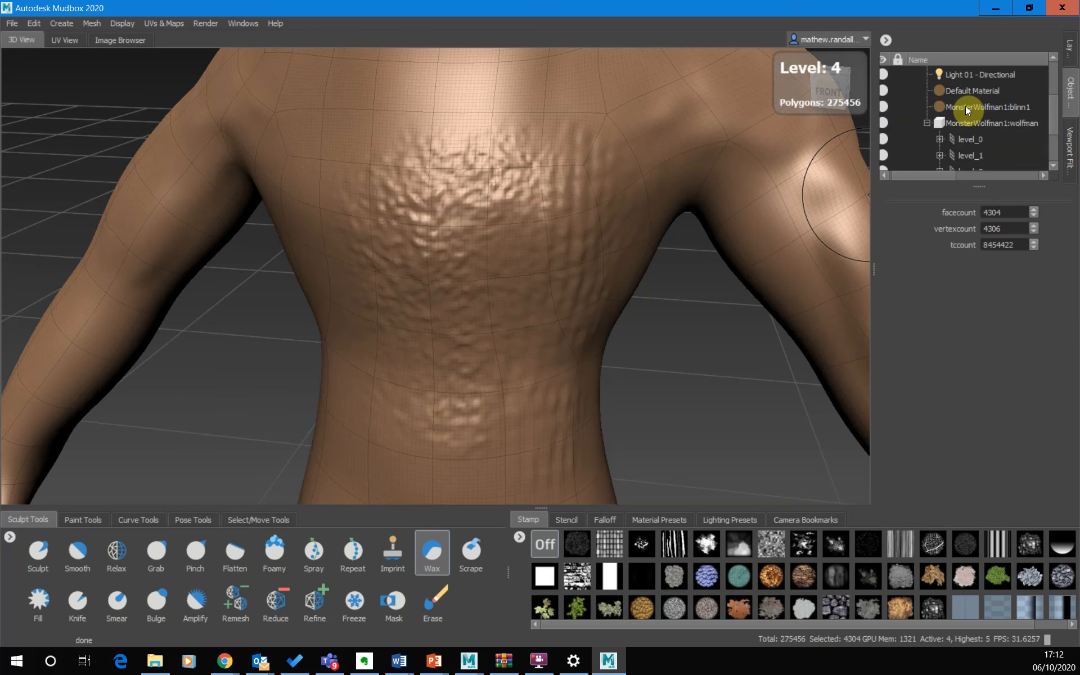
pyautogui.press('pagedown')
pyautogui.press('pagedown')
pyautogui.press('pagedown')
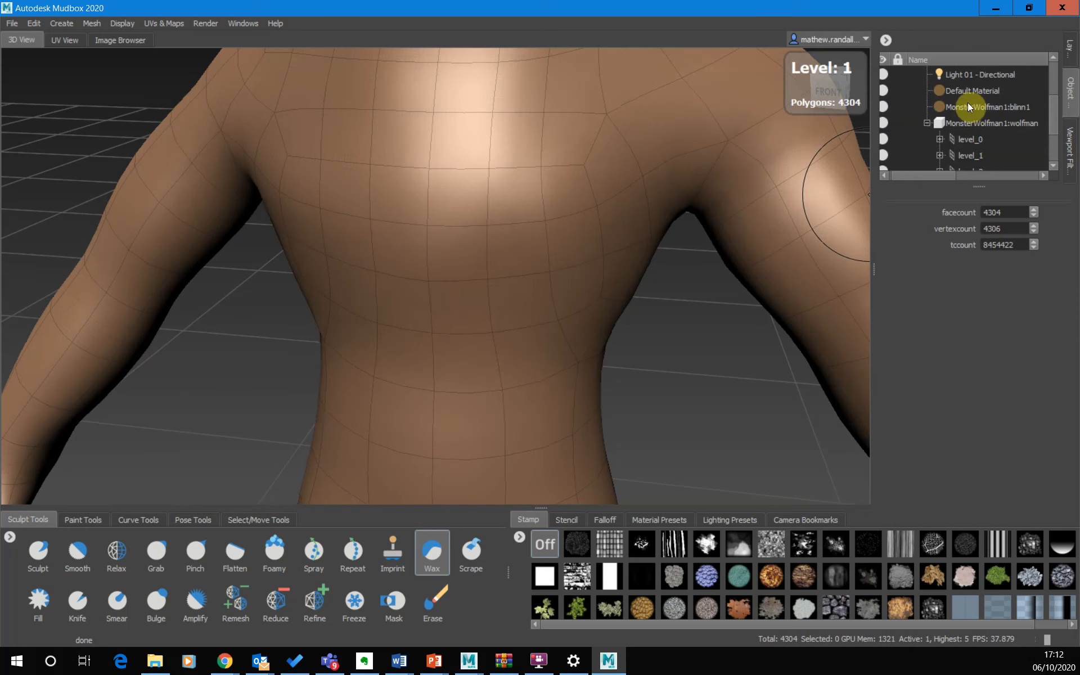
pyautogui.click(974, 156)
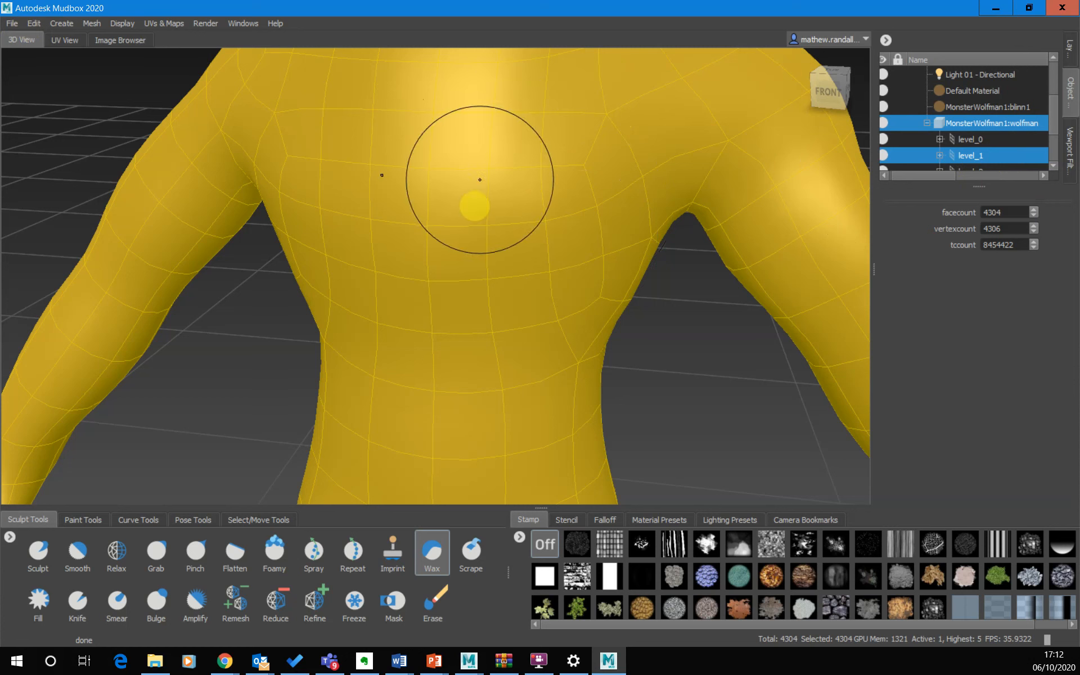
# Start exporting the selected level_1 mesh and browse to the Temp folder on DataHDD (V:).
pyautogui.click(12, 23)
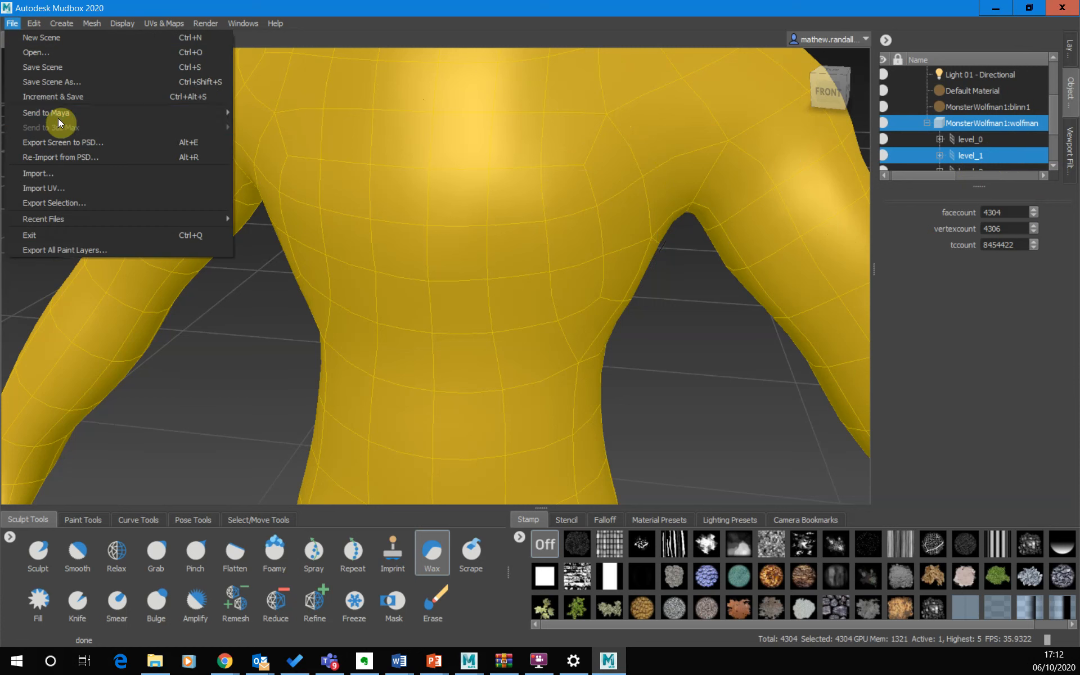
pyautogui.moveTo(59, 115)
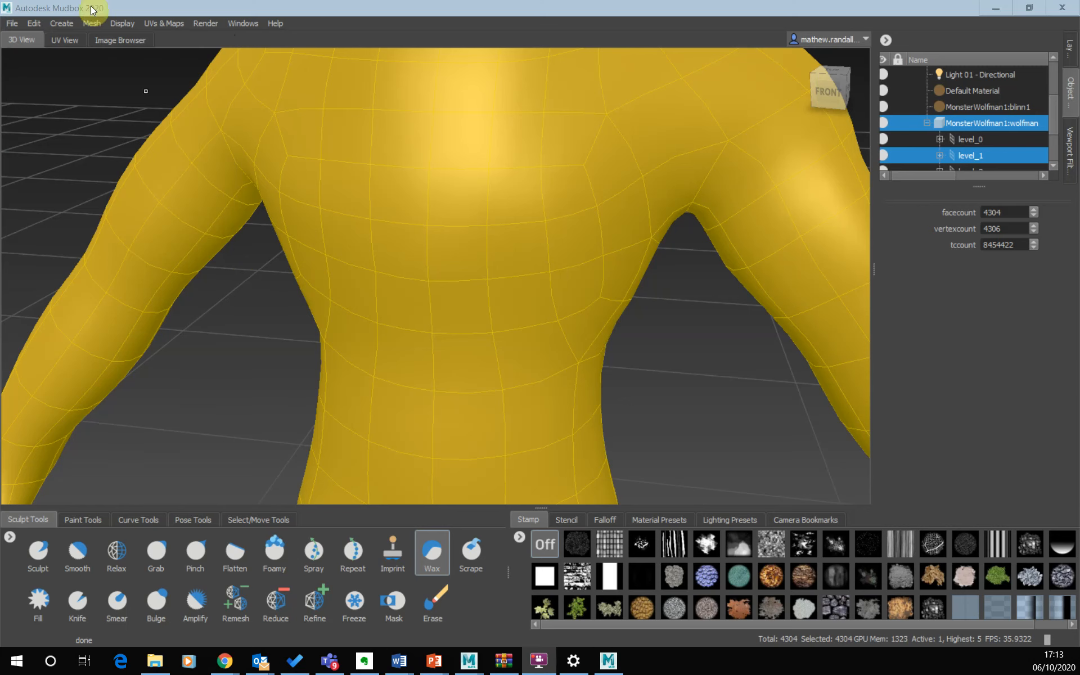
pyautogui.click(16, 23)
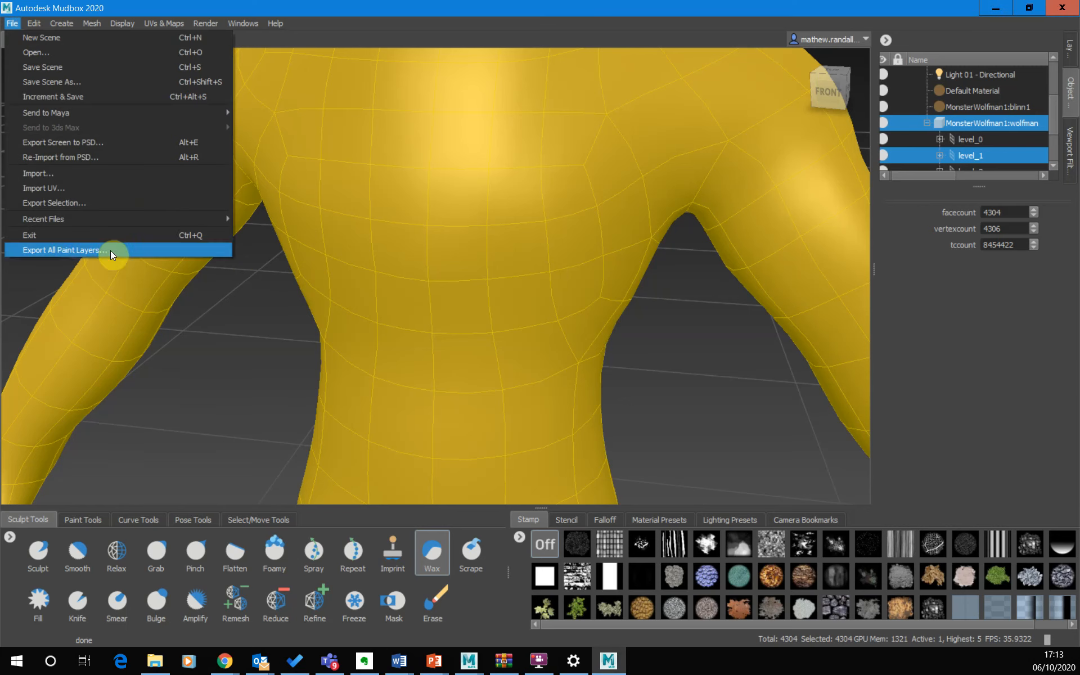
pyautogui.click(75, 202)
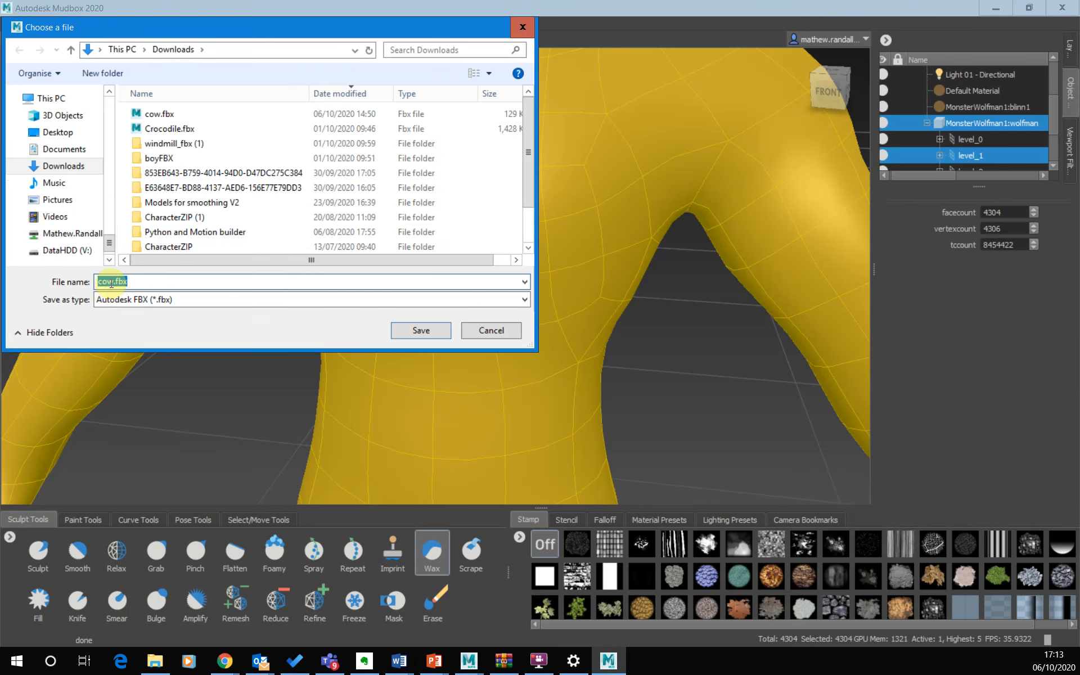
pyautogui.click(63, 250)
pyautogui.scroll(-10, 197, 225)
pyautogui.scroll(5, 181, 244)
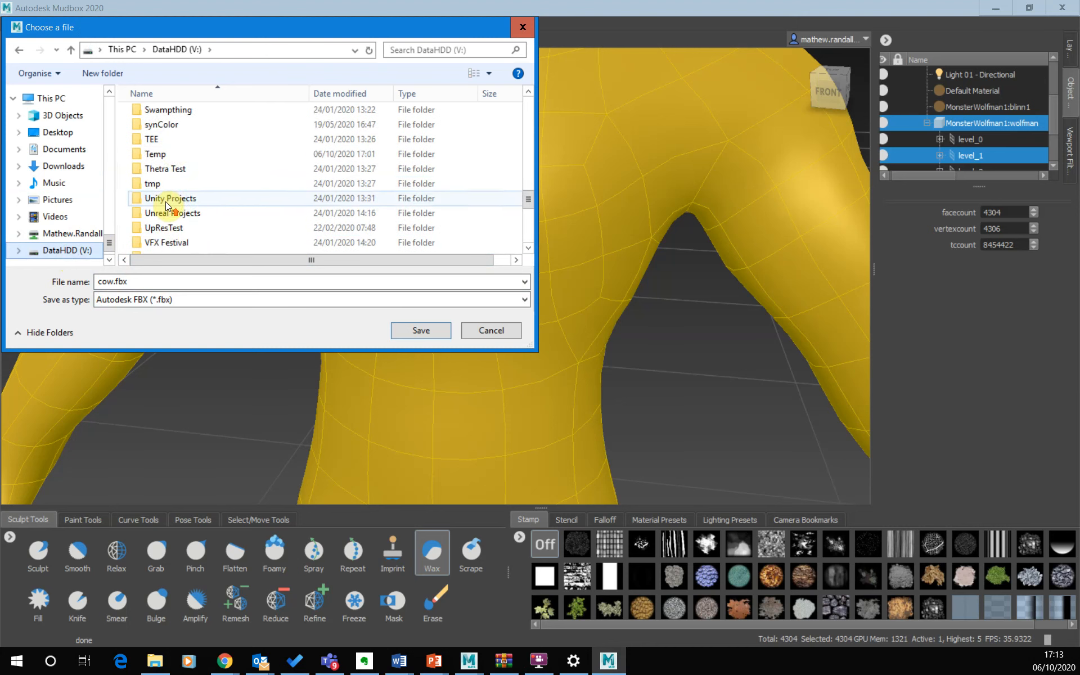
pyautogui.click(169, 199)
pyautogui.doubleClick(169, 199)
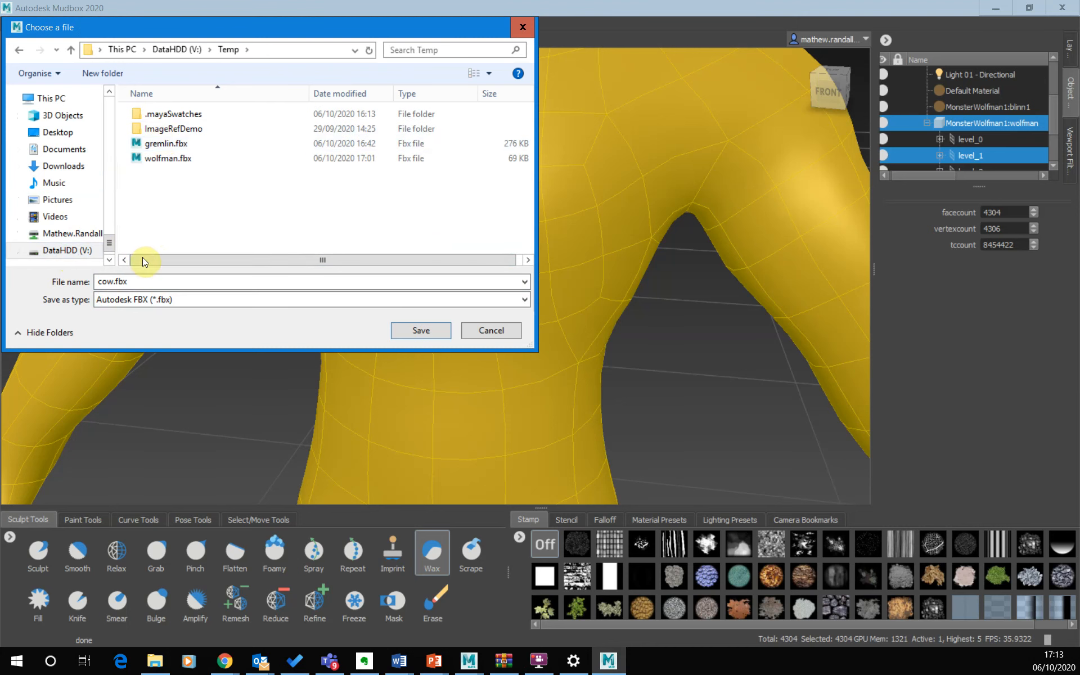
# Export the selection as wolfman_sculpt.fbx in Autodesk FBX format, basing the name on the existing wolfman.fbx.
pyautogui.click(173, 162)
pyautogui.click(129, 281)
pyautogui.doubleClick(129, 281)
pyautogui.click(134, 280)
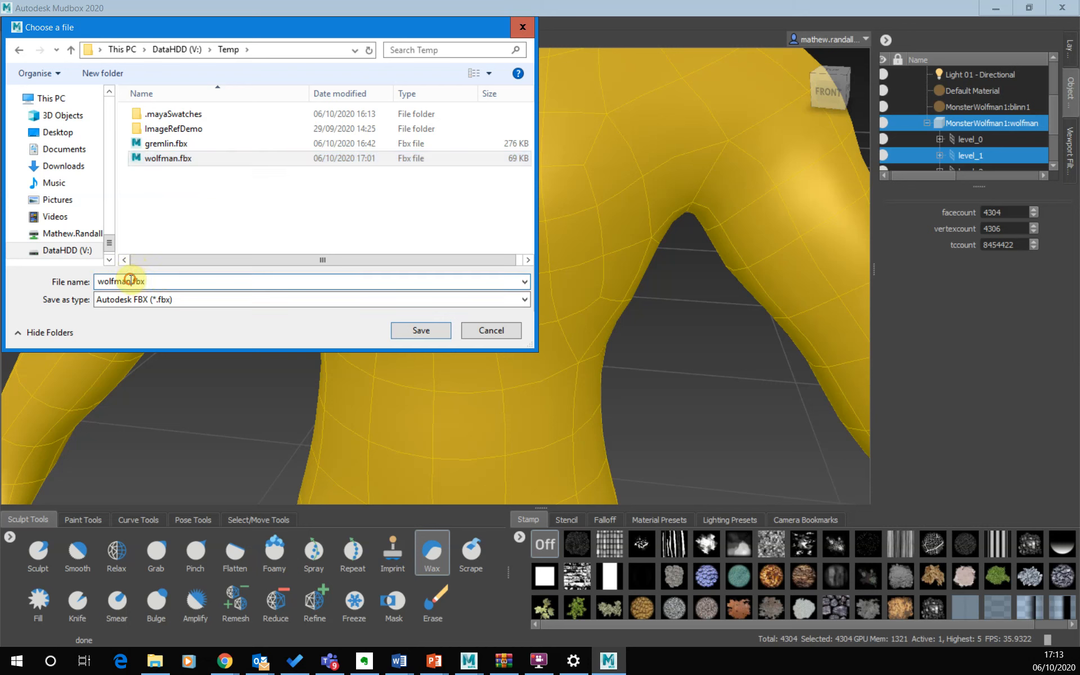
pyautogui.write('_sculpt')
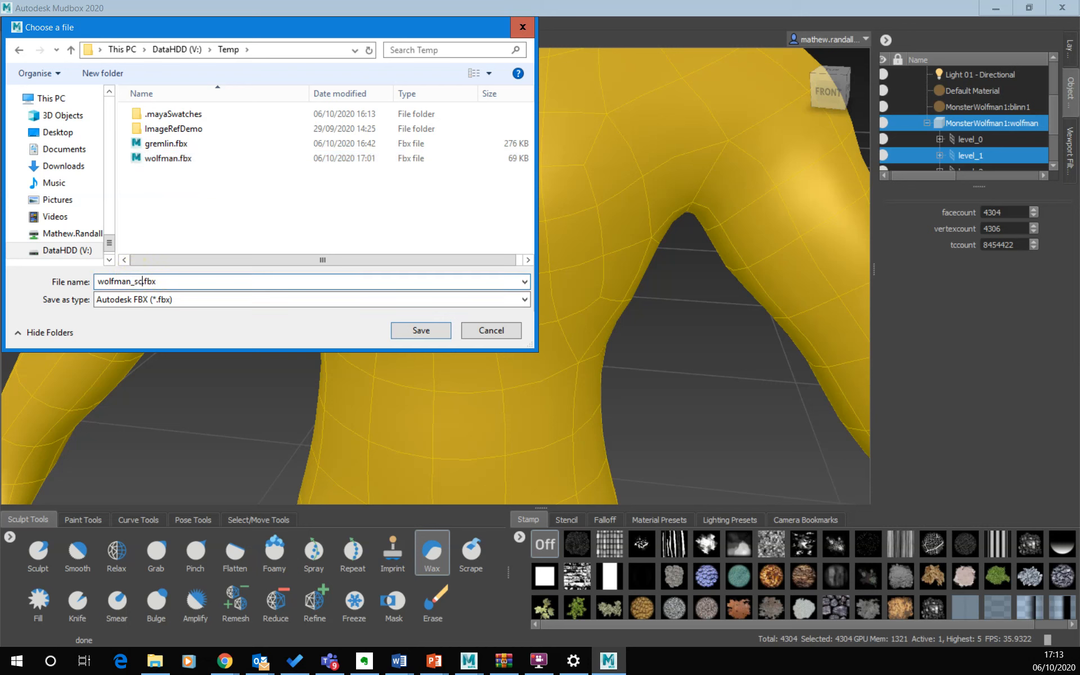
pyautogui.press('BackSpace')
pyautogui.write('pt')
pyautogui.click(409, 335)
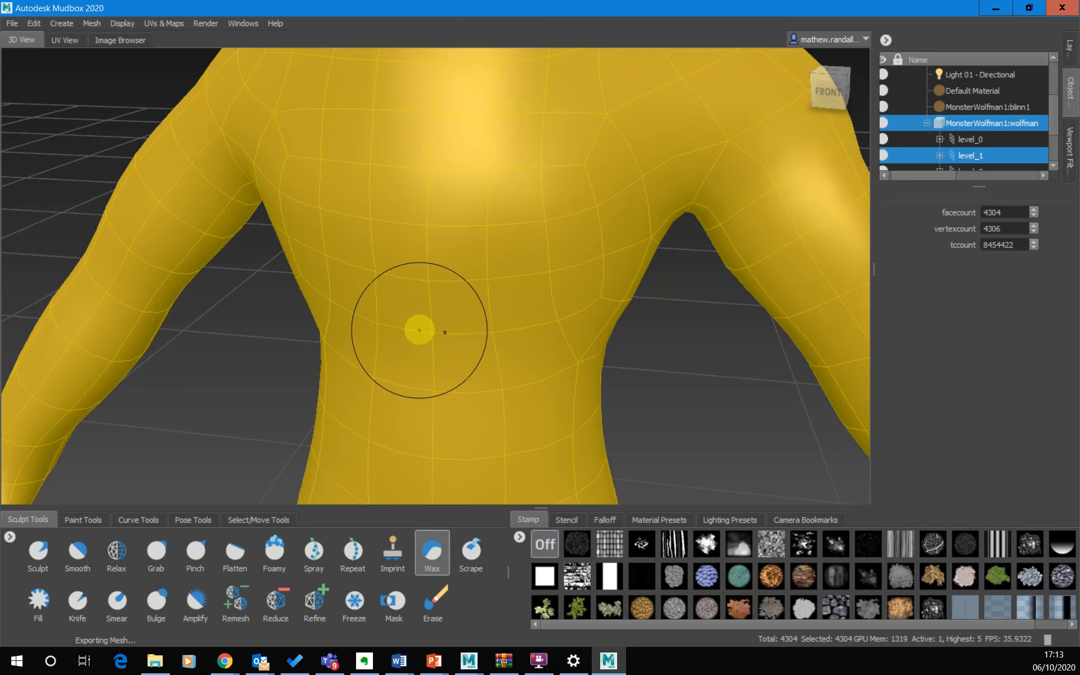
# Switch to Maya and start a new scene without saving the untitled one.
pyautogui.click(609, 665)
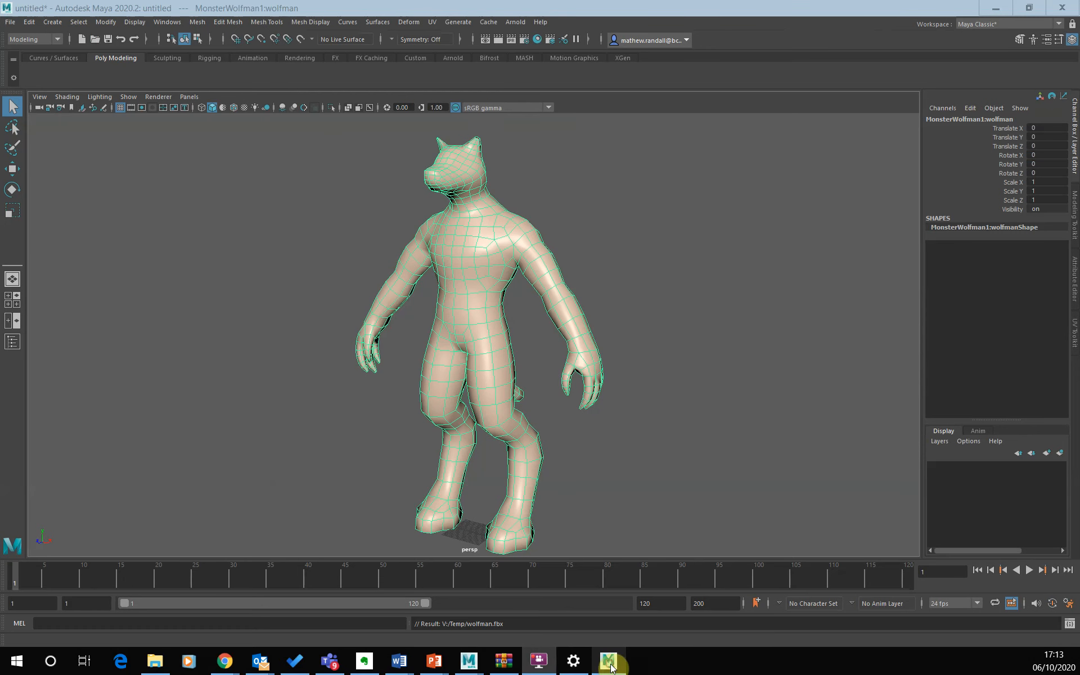
pyautogui.click(29, 22)
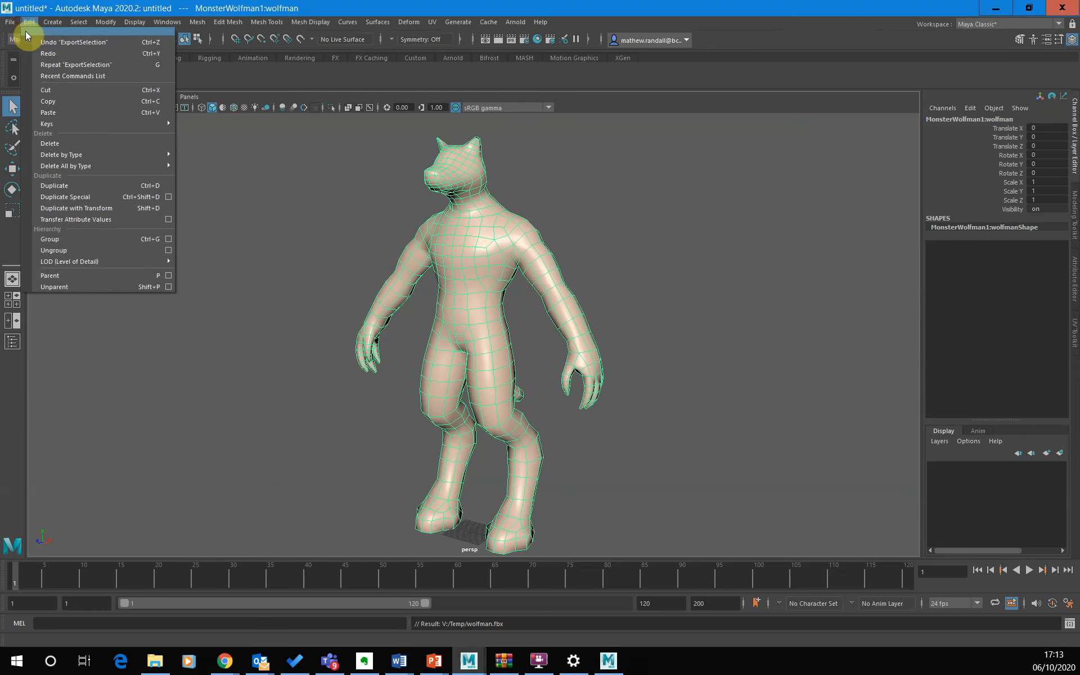
pyautogui.moveTo(10, 21)
pyautogui.click(31, 41)
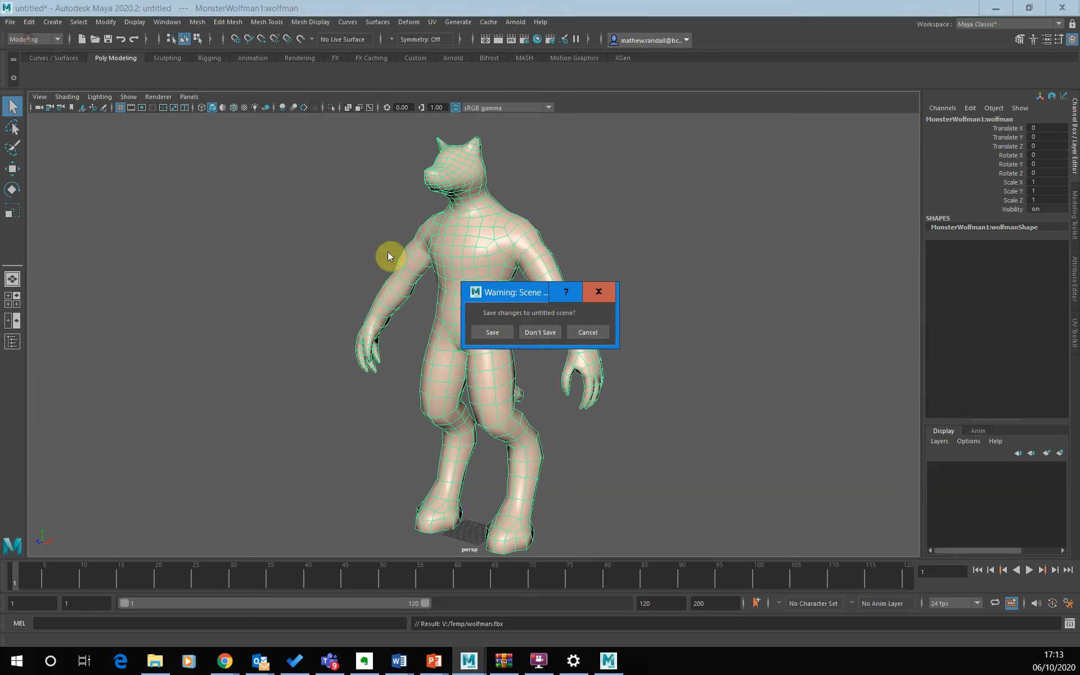
pyautogui.click(539, 331)
# Import wolfman_sculpt.fbx from the Temp folder on DataHDD (V:) into the new scene.
pyautogui.click(10, 22)
pyautogui.click(59, 150)
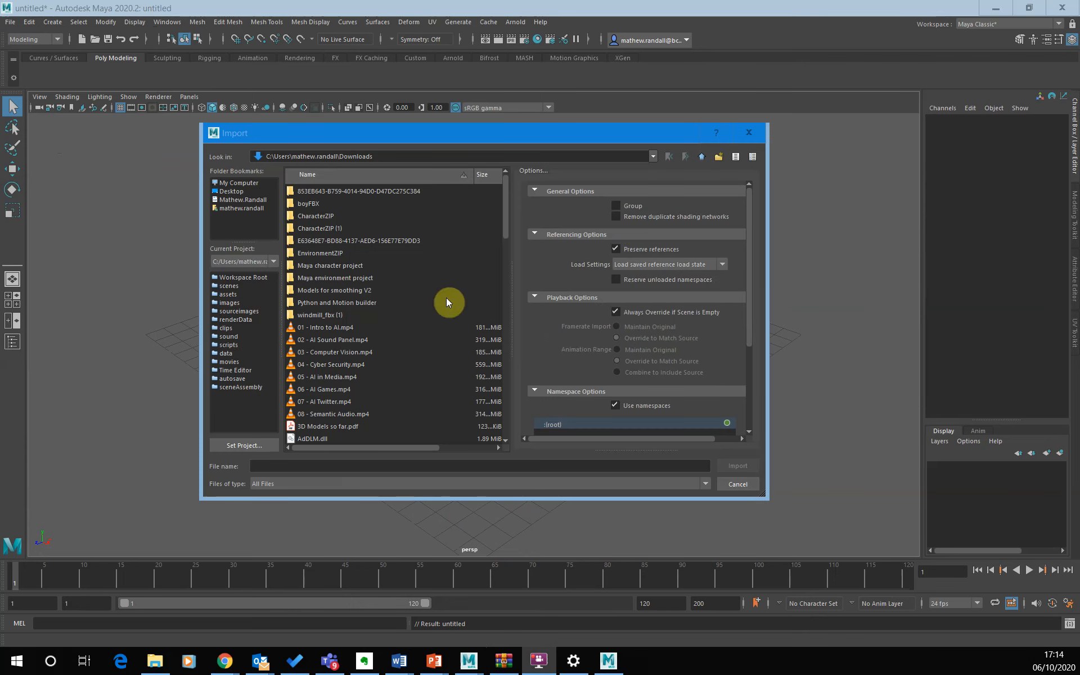
pyautogui.click(239, 185)
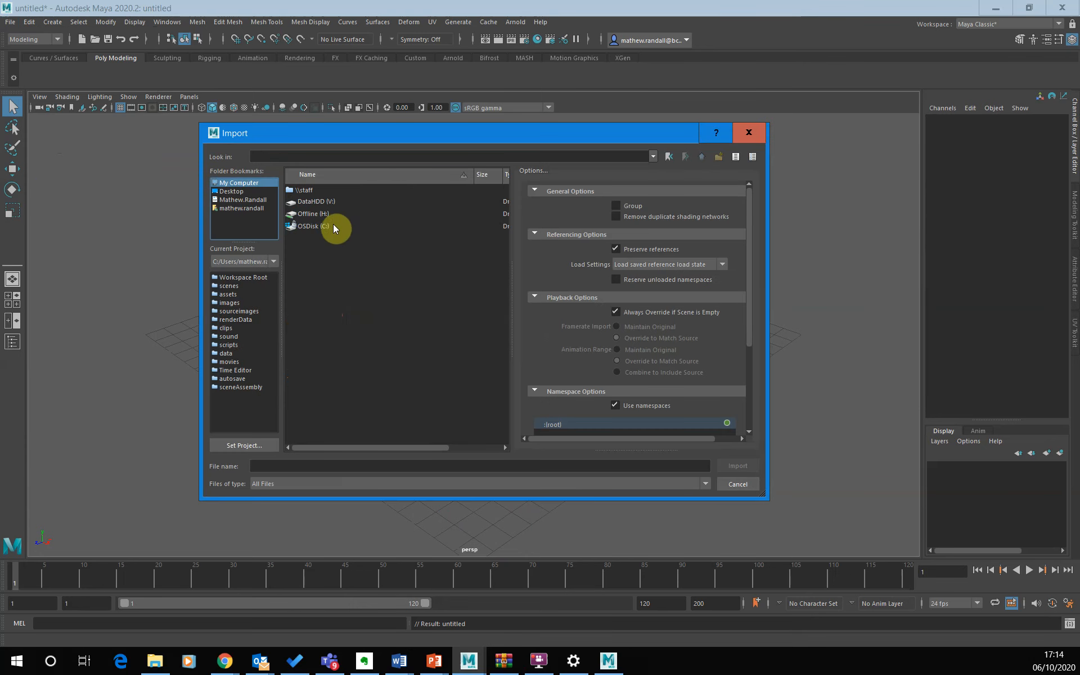
pyautogui.click(325, 203)
pyautogui.doubleClick(326, 203)
pyautogui.scroll(-10, 394, 323)
pyautogui.scroll(7, 383, 332)
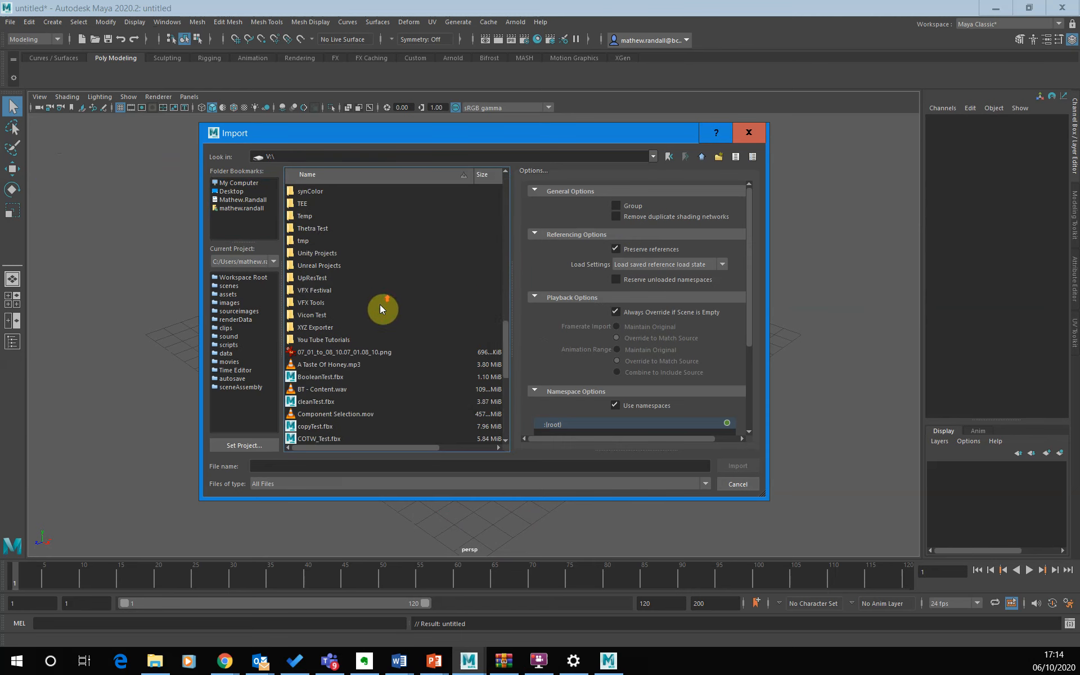
pyautogui.doubleClick(306, 255)
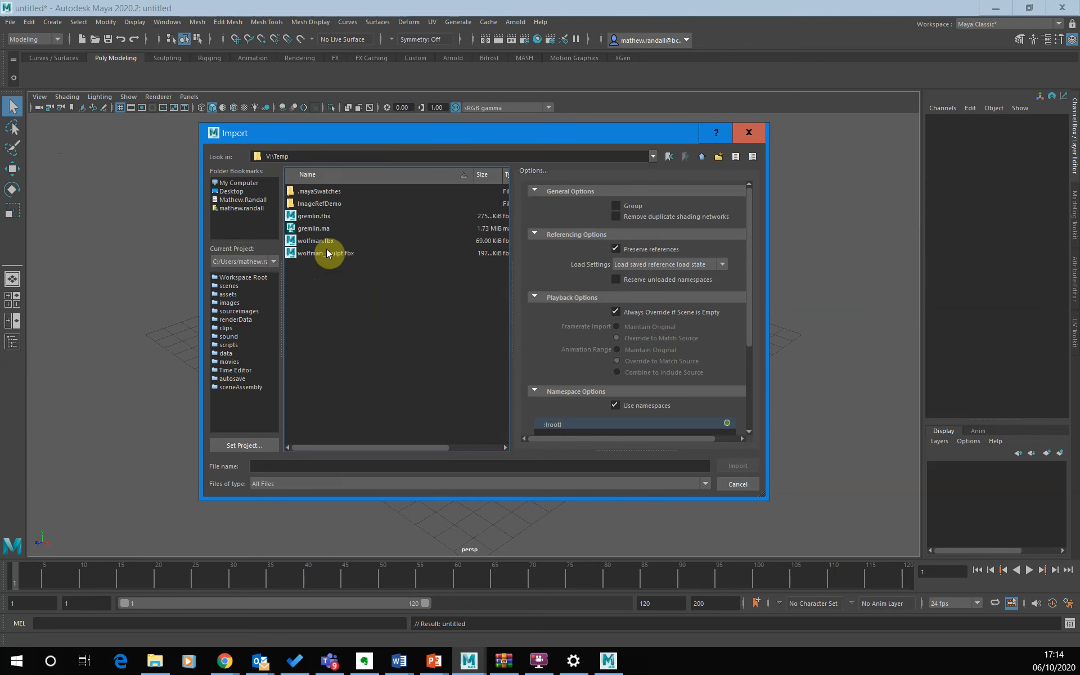
pyautogui.click(336, 253)
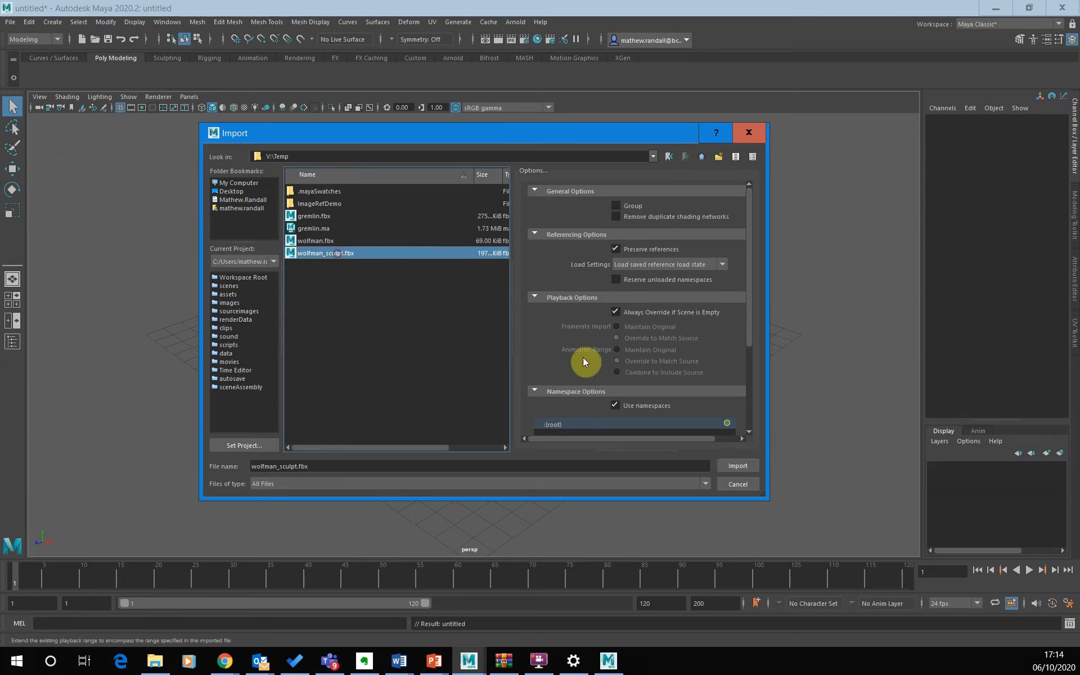
pyautogui.click(737, 465)
# Select the imported wolfman and examine its mesh from the feet up to the head and as a whole figure.
pyautogui.scroll(-5, 523, 298)
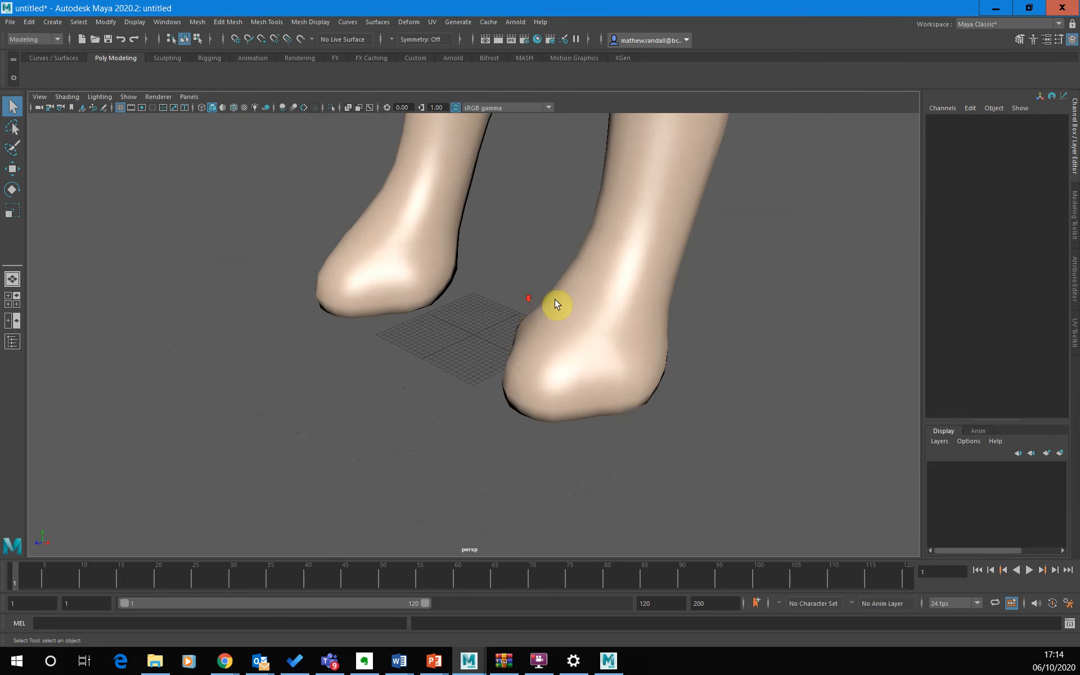
pyautogui.click(557, 304)
pyautogui.keyDown('alt'); pyautogui.moveTo(644, 297); pyautogui.dragTo(577, 500, button='middle'); pyautogui.keyUp('alt')
pyautogui.keyDown('alt'); pyautogui.moveTo(576, 501); pyautogui.dragTo(607, 377); pyautogui.keyUp('alt')
pyautogui.keyDown('alt'); pyautogui.moveTo(608, 377); pyautogui.dragTo(451, 383, button='middle'); pyautogui.keyUp('alt')
pyautogui.keyDown('alt'); pyautogui.moveTo(451, 384); pyautogui.dragTo(569, 366); pyautogui.keyUp('alt')
pyautogui.keyDown('alt'); pyautogui.moveTo(569, 366); pyautogui.dragTo(653, 355, button='middle'); pyautogui.keyUp('alt')
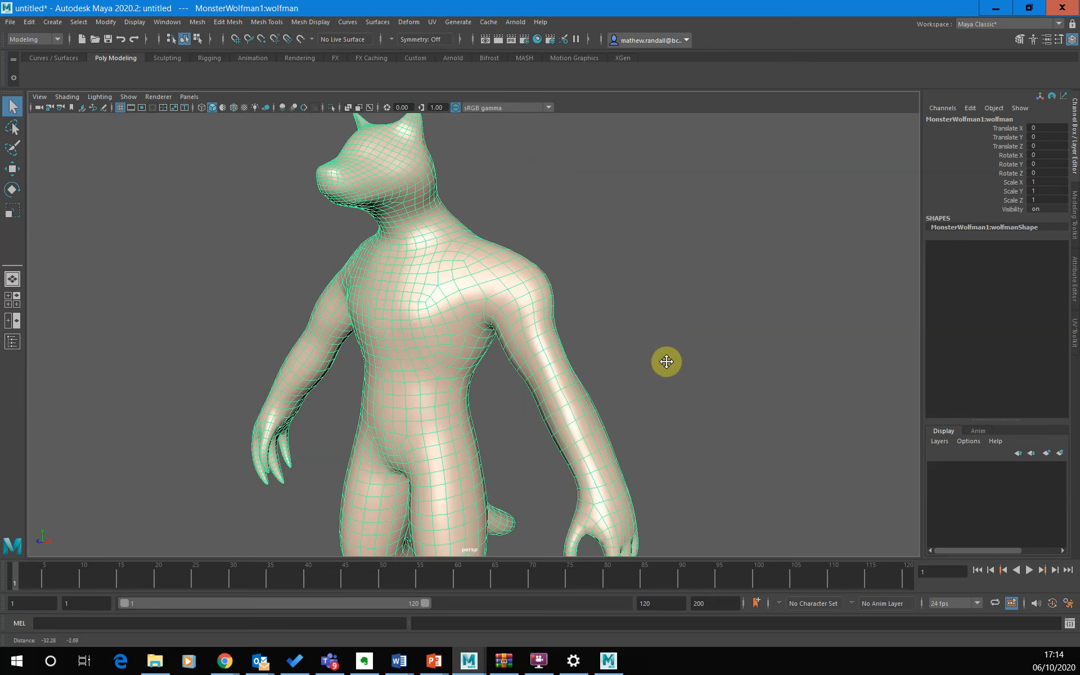
pyautogui.keyDown('alt'); pyautogui.moveTo(653, 354); pyautogui.dragTo(535, 342, button='right'); pyautogui.keyUp('alt')
pyautogui.keyDown('alt'); pyautogui.moveTo(535, 342); pyautogui.dragTo(516, 306); pyautogui.keyUp('alt')
pyautogui.keyDown('alt'); pyautogui.moveTo(516, 306); pyautogui.dragTo(518, 309, button='middle'); pyautogui.keyUp('alt')
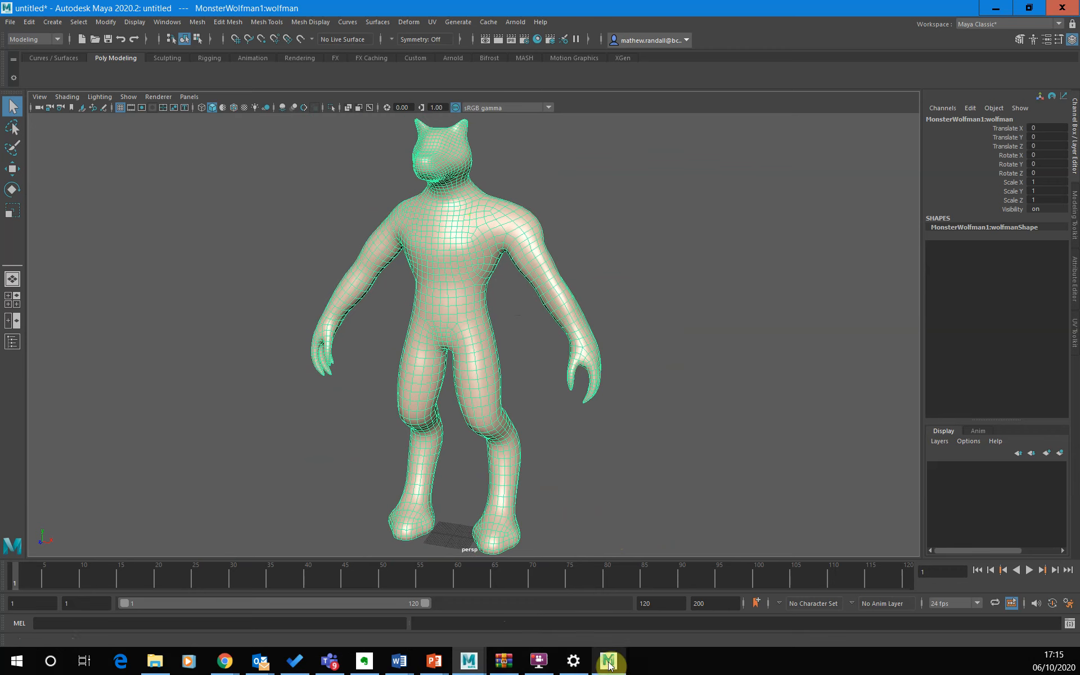
# Switch to Mudbox and raise the wolfman mesh from level 1 to subdivision level 5.
pyautogui.moveTo(462, 667)
pyautogui.click(557, 607)
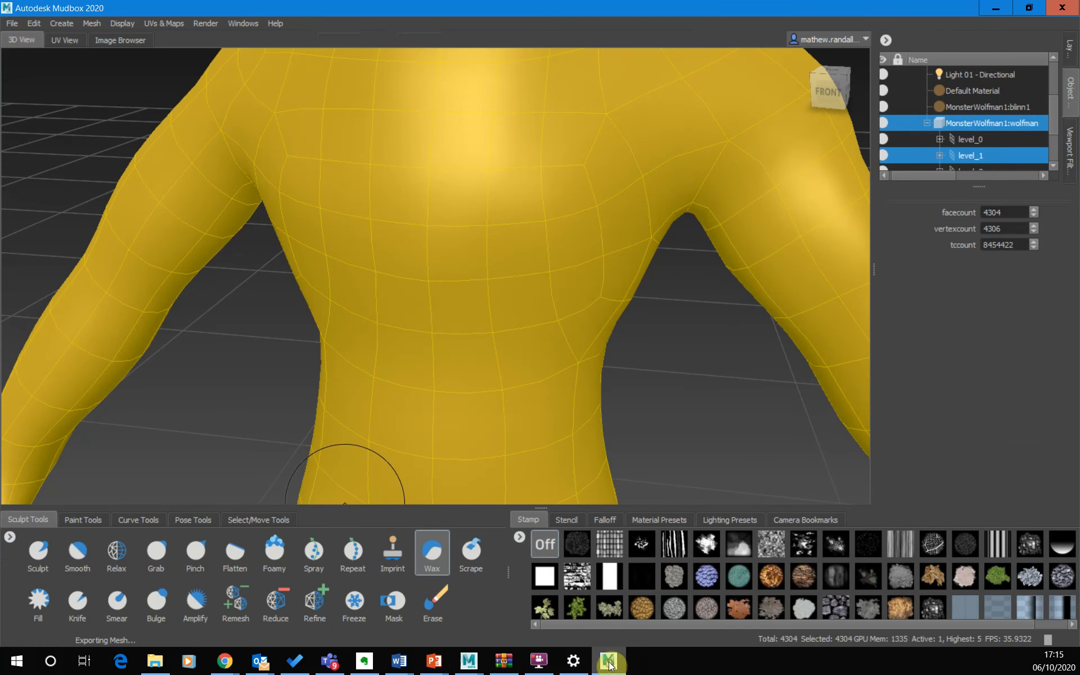
pyautogui.keyDown('alt'); pyautogui.moveTo(580, 285); pyautogui.dragTo(535, 308, button='right'); pyautogui.keyUp('alt')
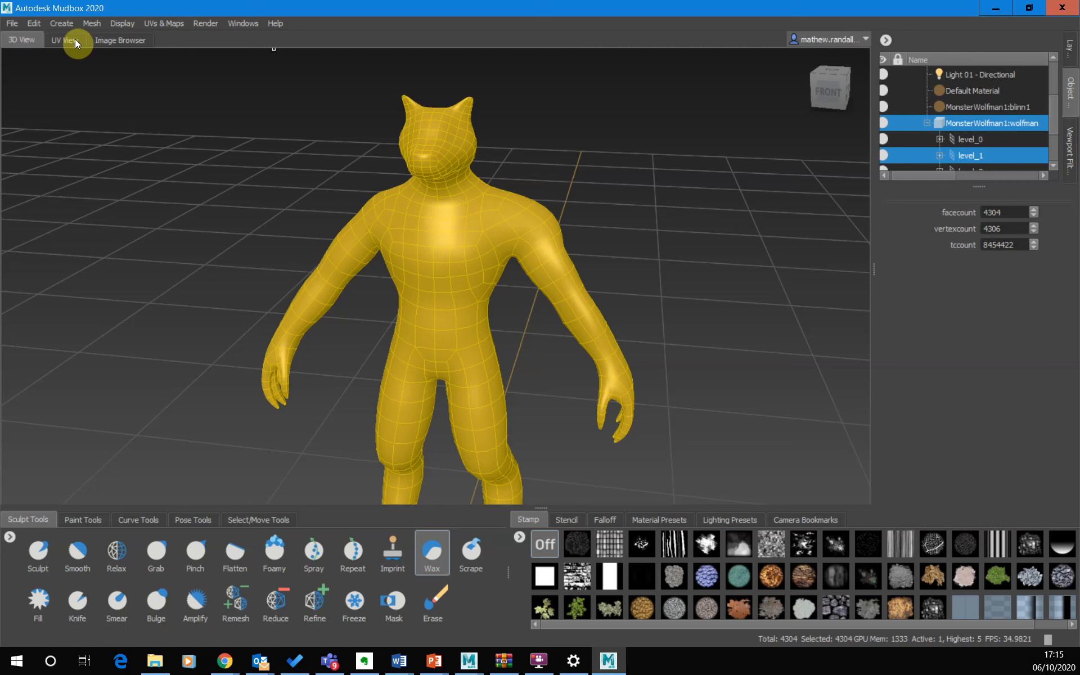
pyautogui.scroll(-2, 1015, 151)
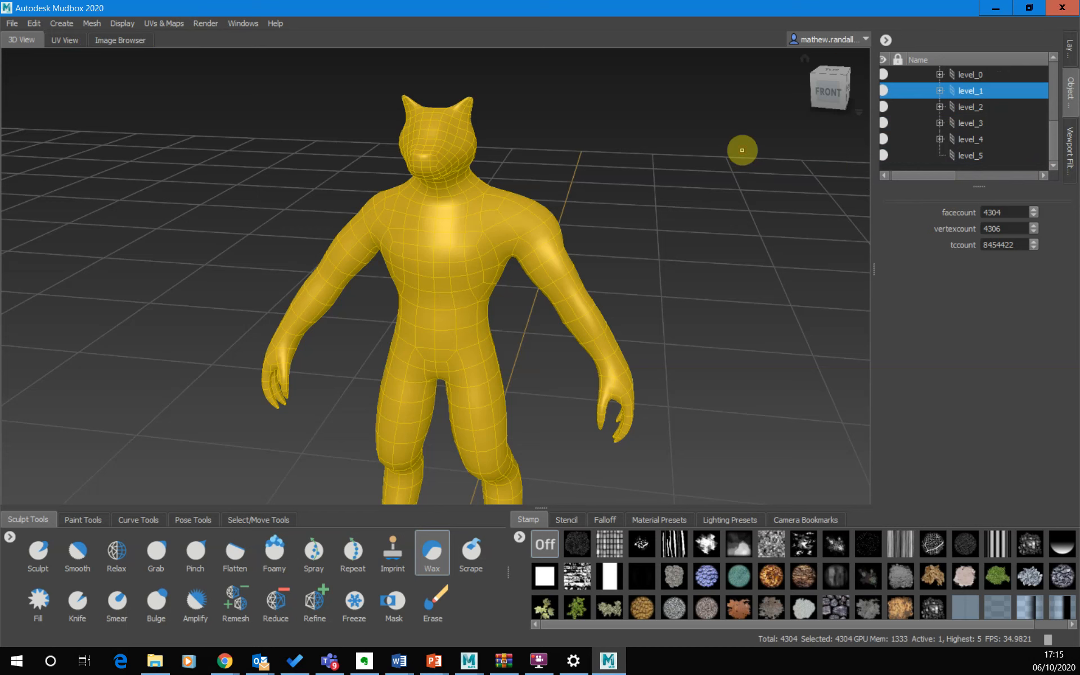
pyautogui.press('pageup')
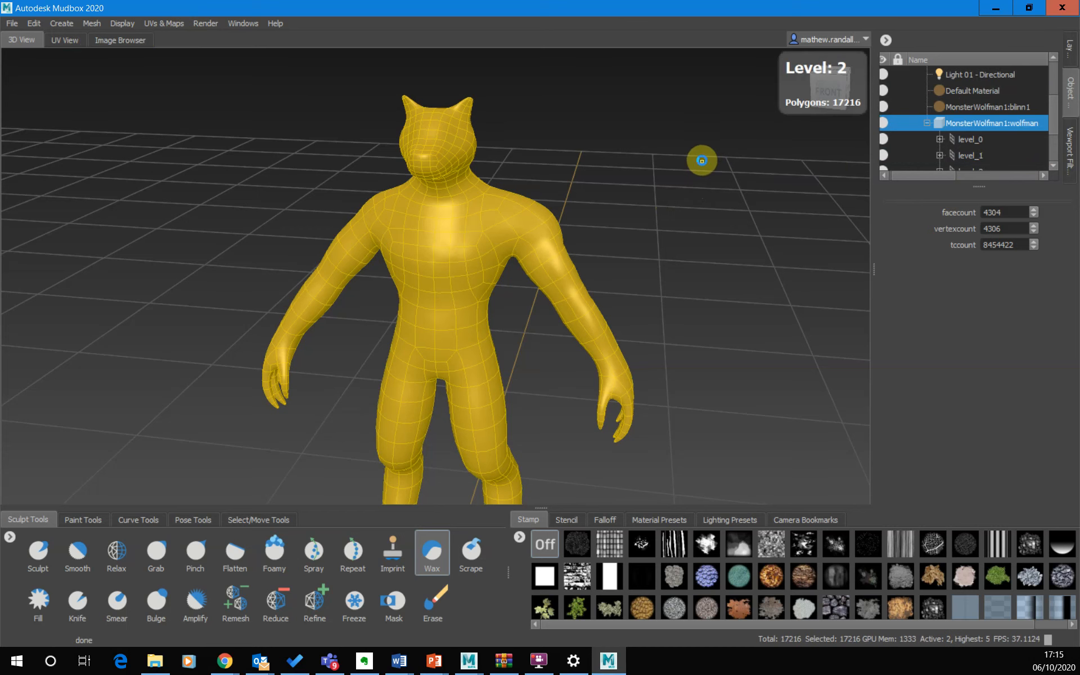
pyautogui.press('pageup')
pyautogui.press('pageup')
pyautogui.press('pageup')
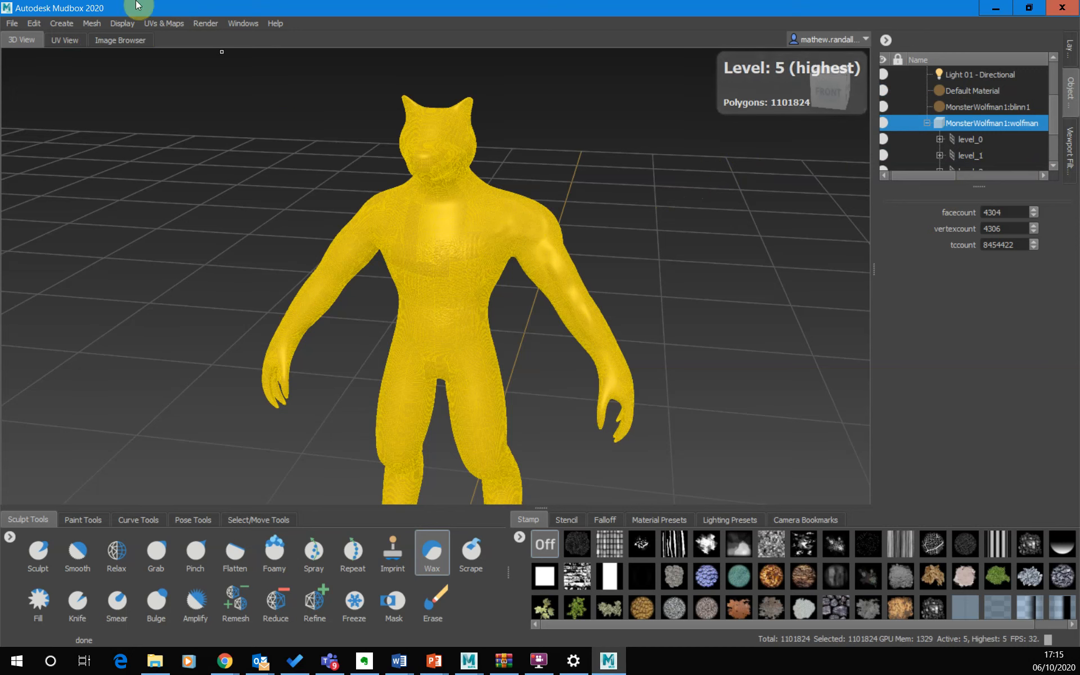
# Frame the wolfman's full UV layout to examine its UV shells, and return to the 3D view.
pyautogui.click(62, 44)
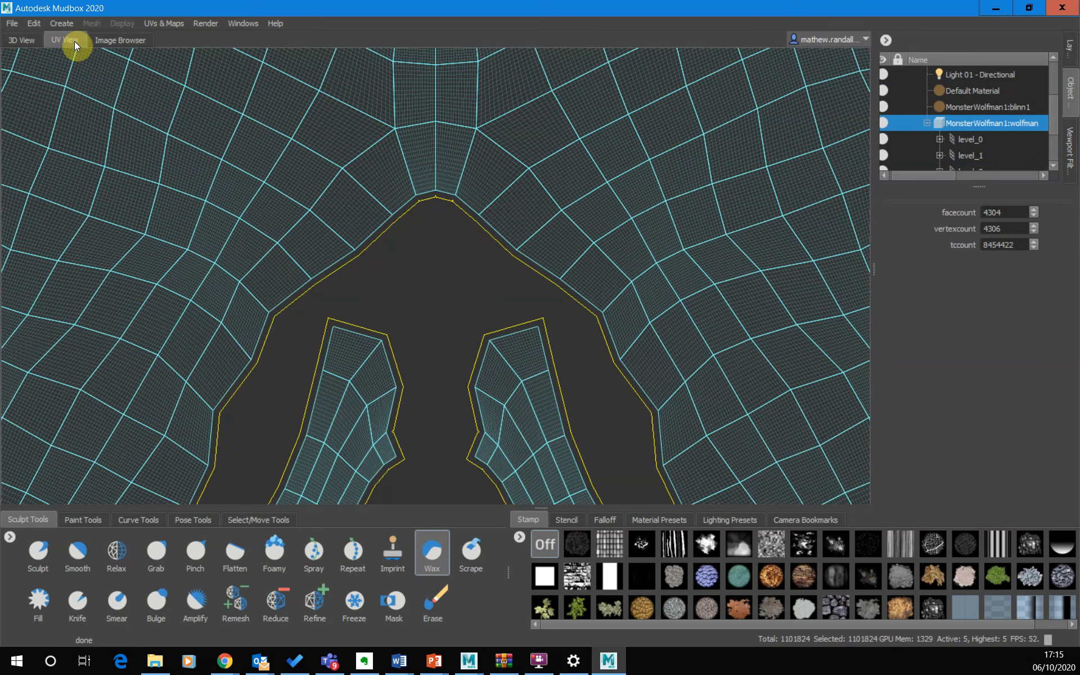
pyautogui.press('f')
pyautogui.scroll(2, 412, 256)
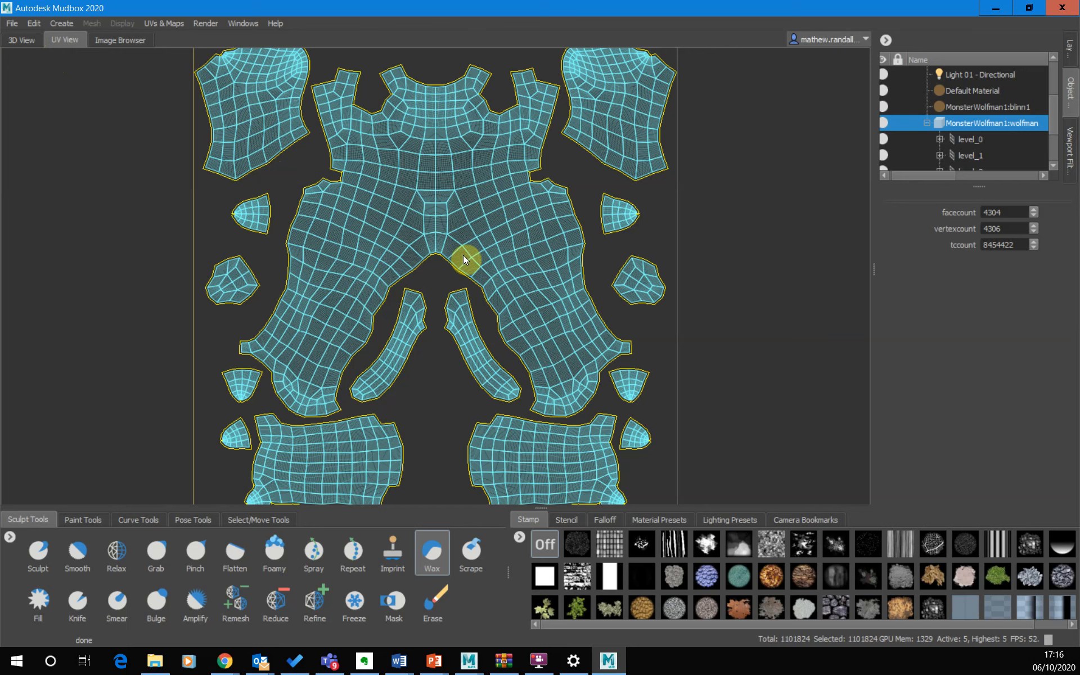
pyautogui.click(21, 41)
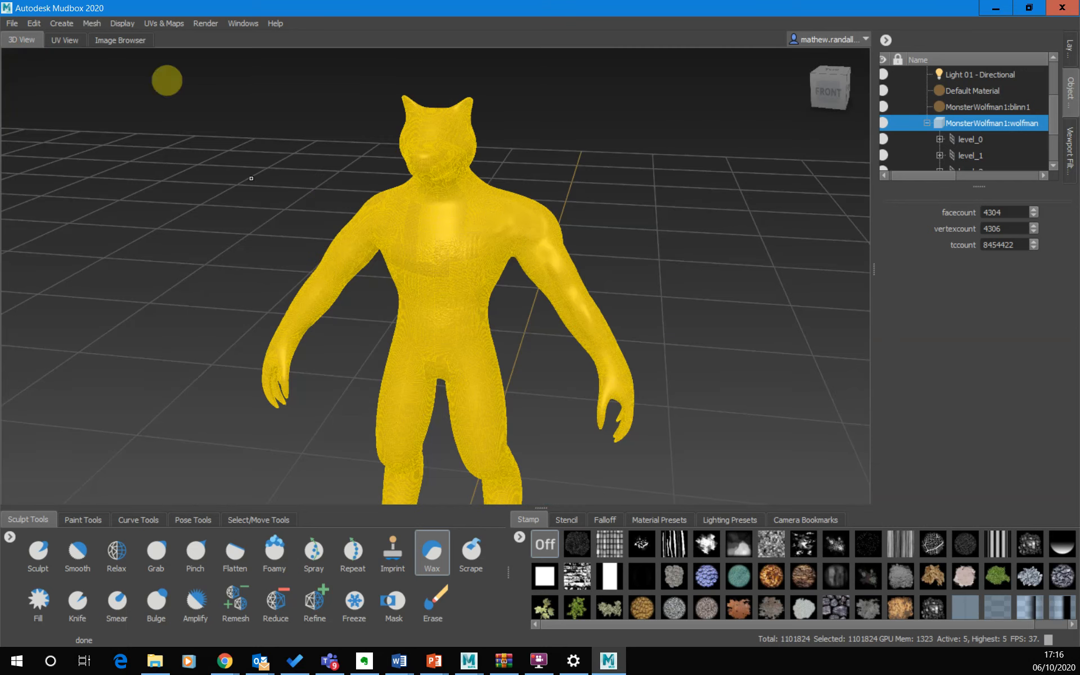
# Start a new texture map extraction operation and choose Displacement Map as the map to generate.
pyautogui.click(163, 23)
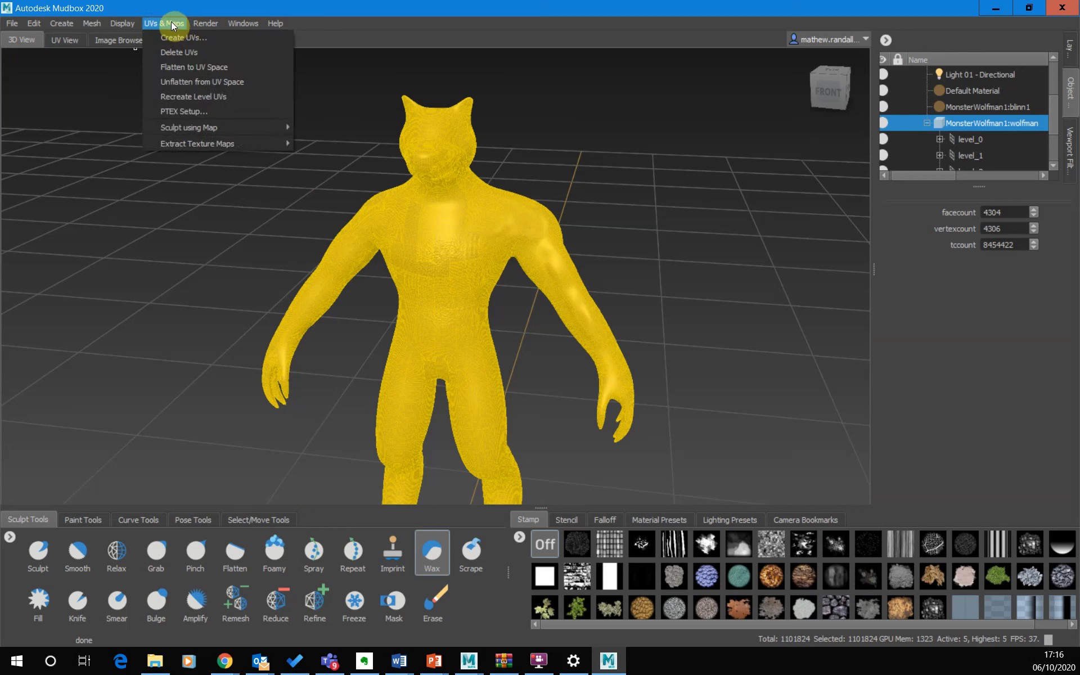
pyautogui.moveTo(187, 144)
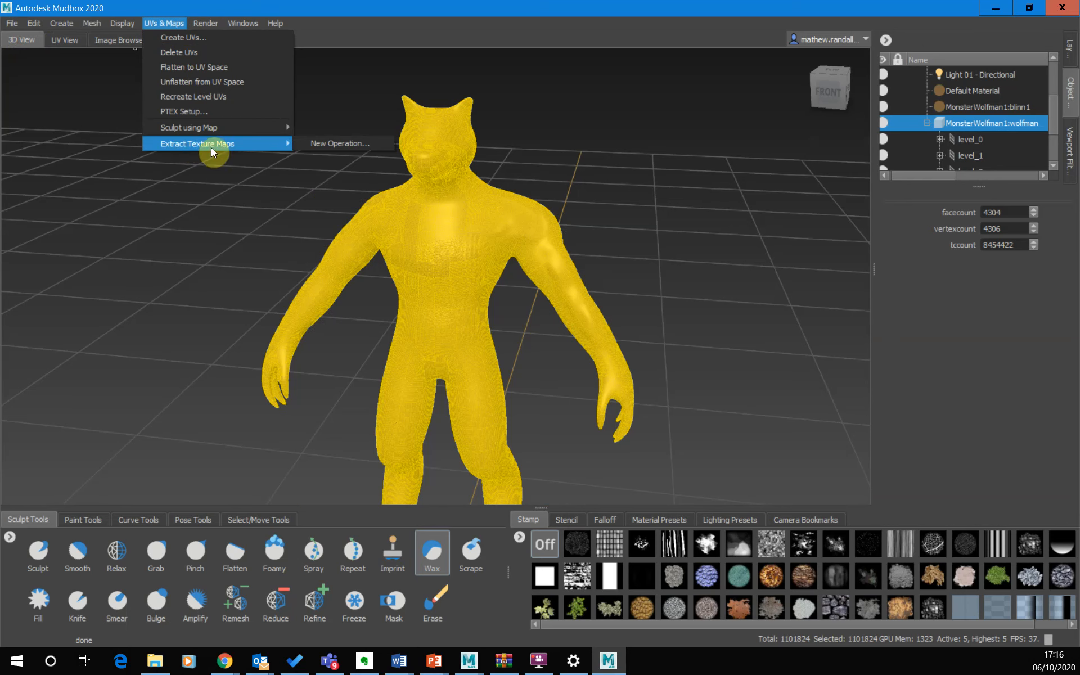
pyautogui.click(352, 146)
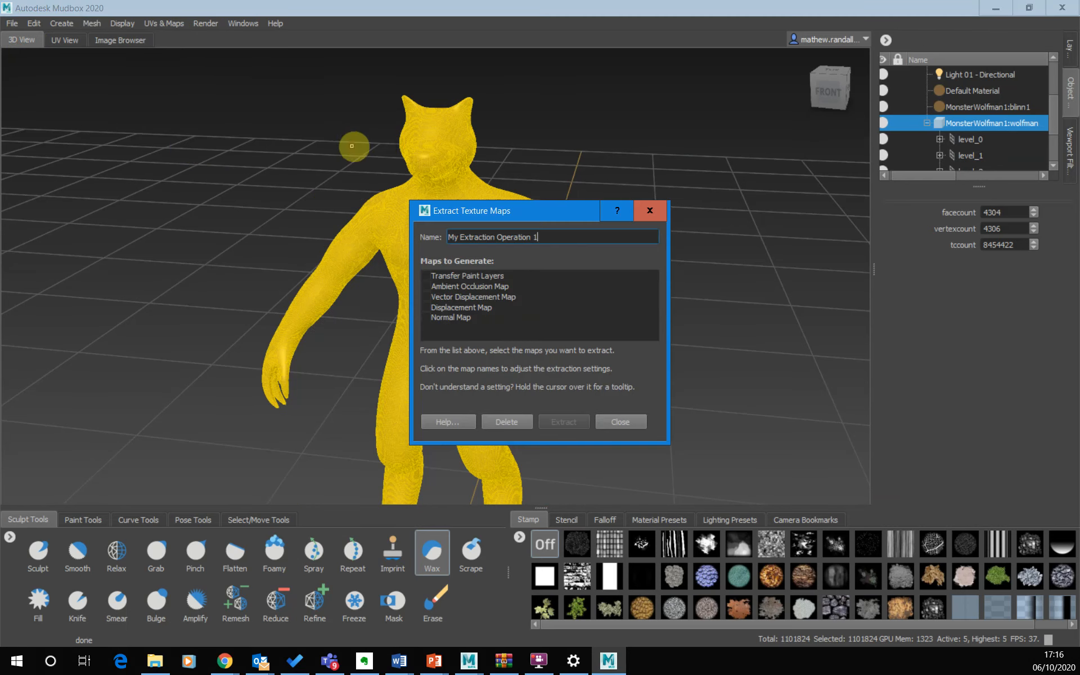
pyautogui.click(428, 308)
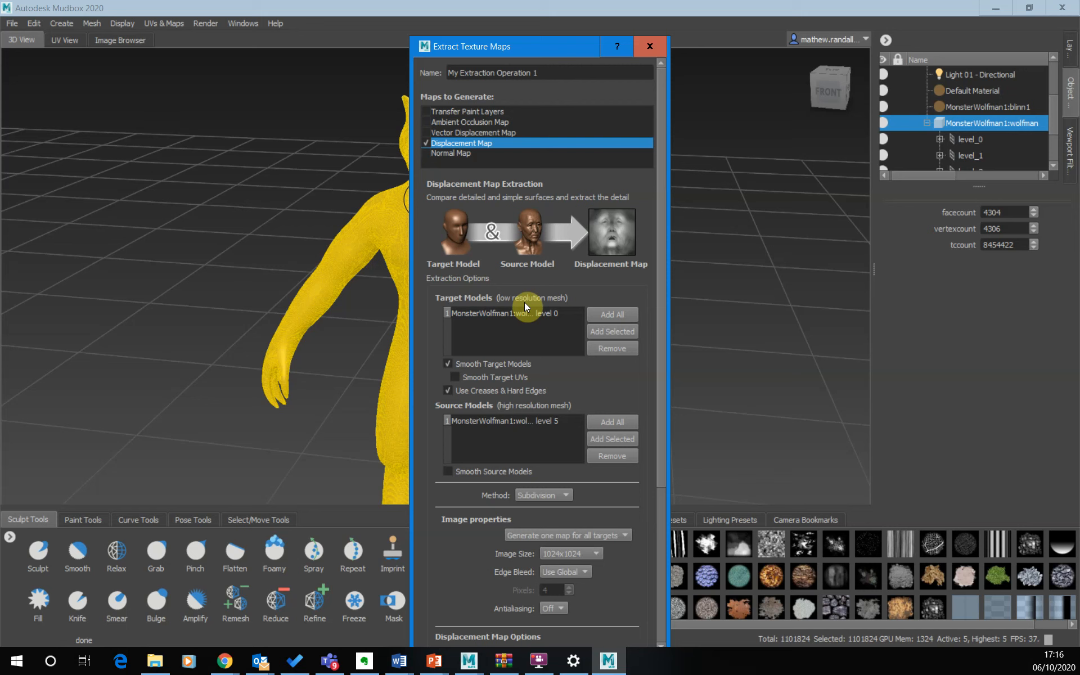
# Try to make level_1 the displacement target by removing the level 0 target entry and adding the selected level_1 mesh.
pyautogui.click(512, 313)
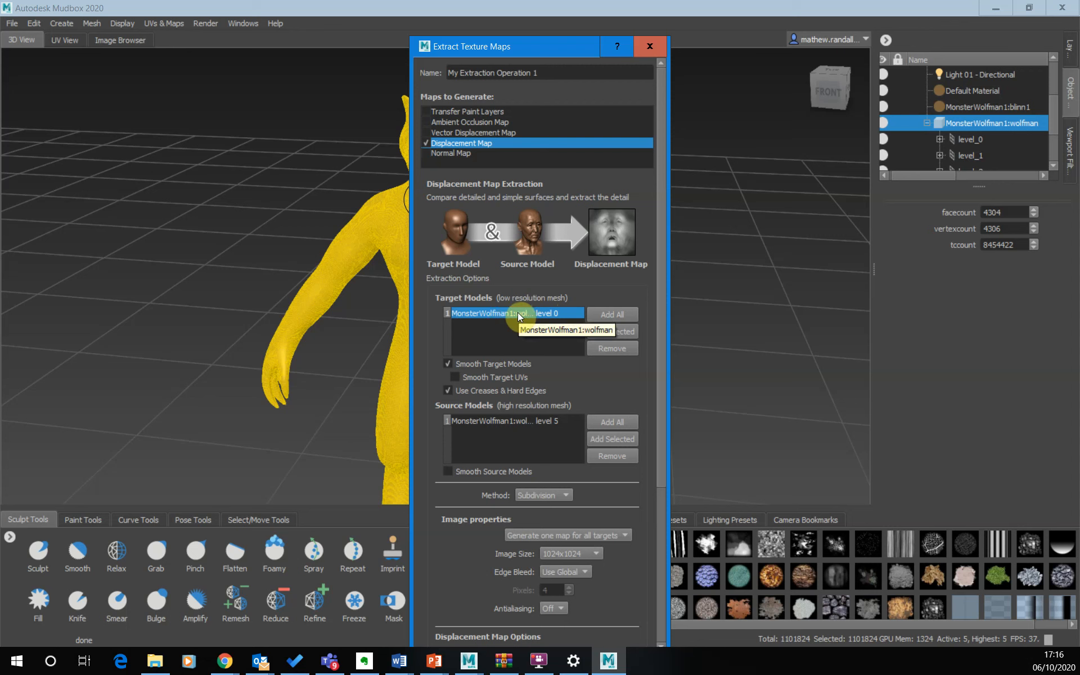
pyautogui.click(516, 312)
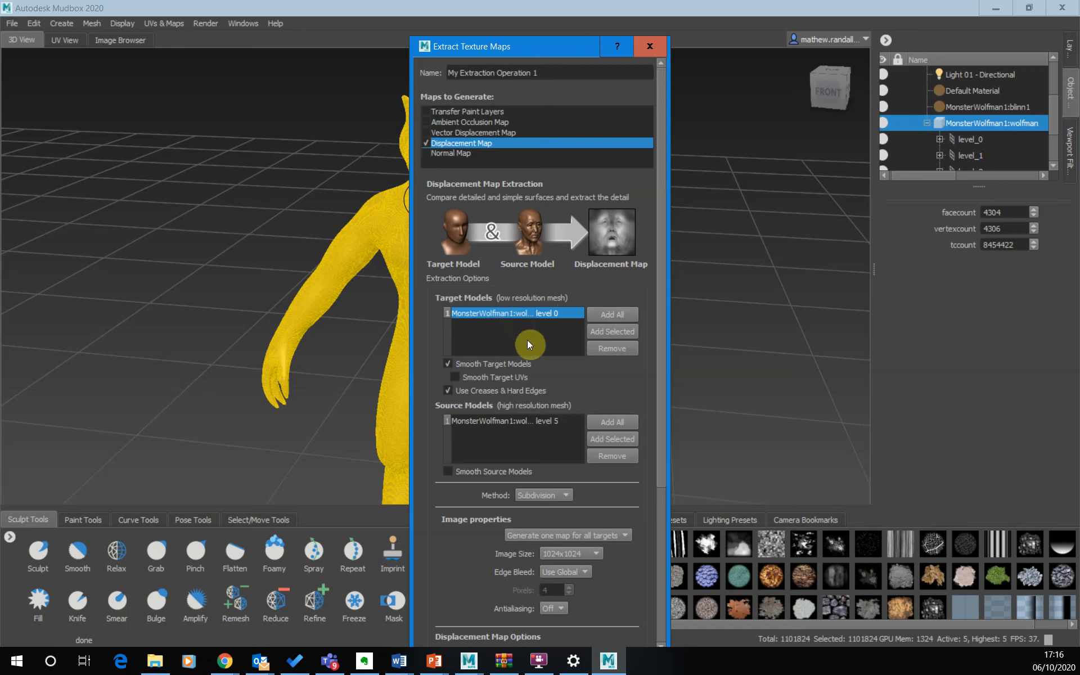
pyautogui.click(528, 341)
pyautogui.click(507, 311)
pyautogui.click(614, 348)
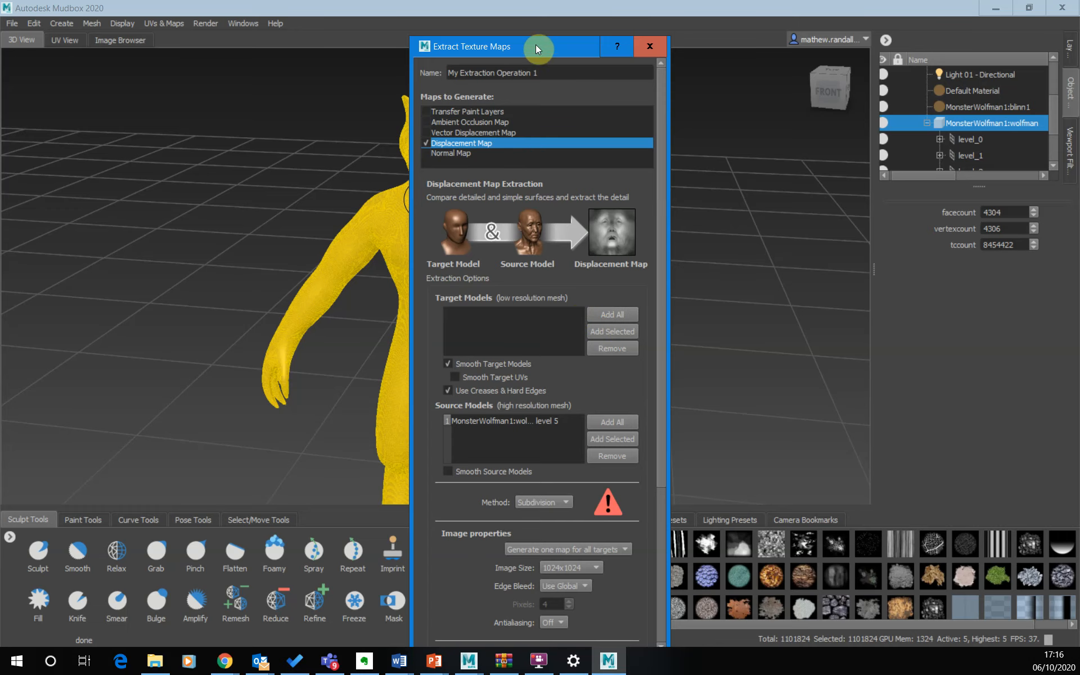
pyautogui.moveTo(546, 48); pyautogui.dragTo(181, 25)
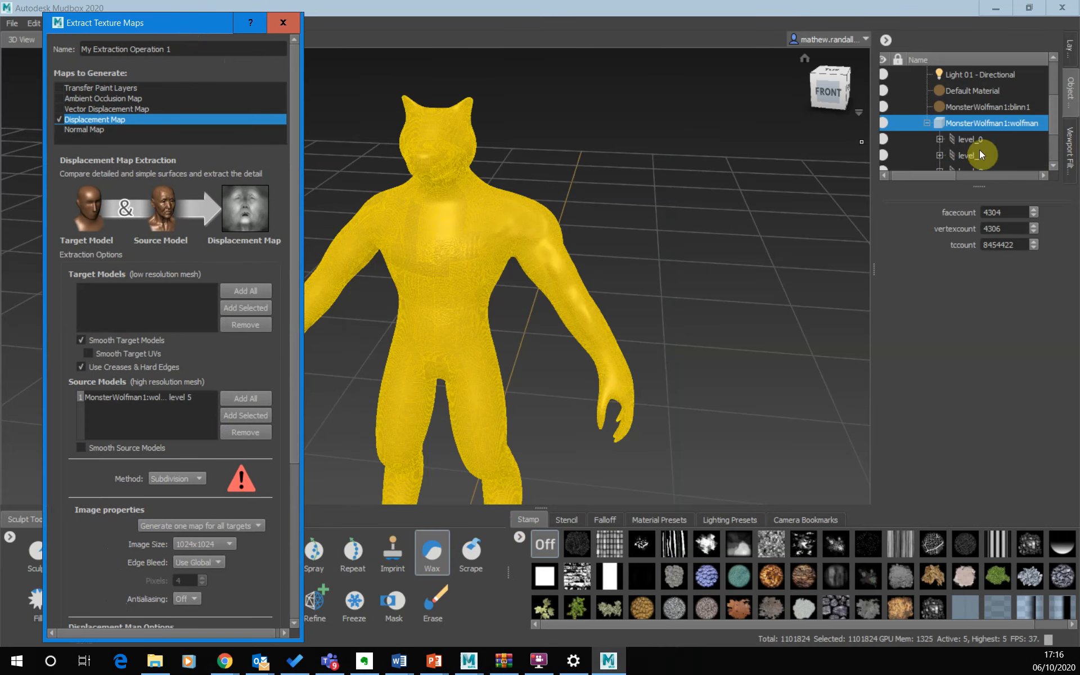
pyautogui.click(964, 154)
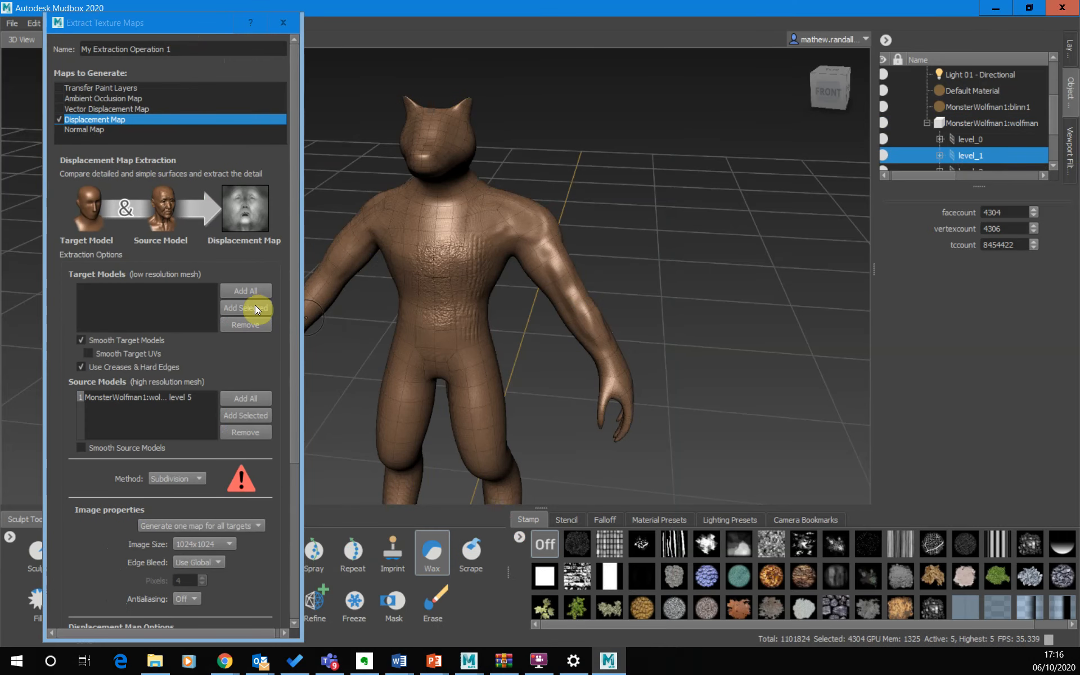
pyautogui.click(255, 308)
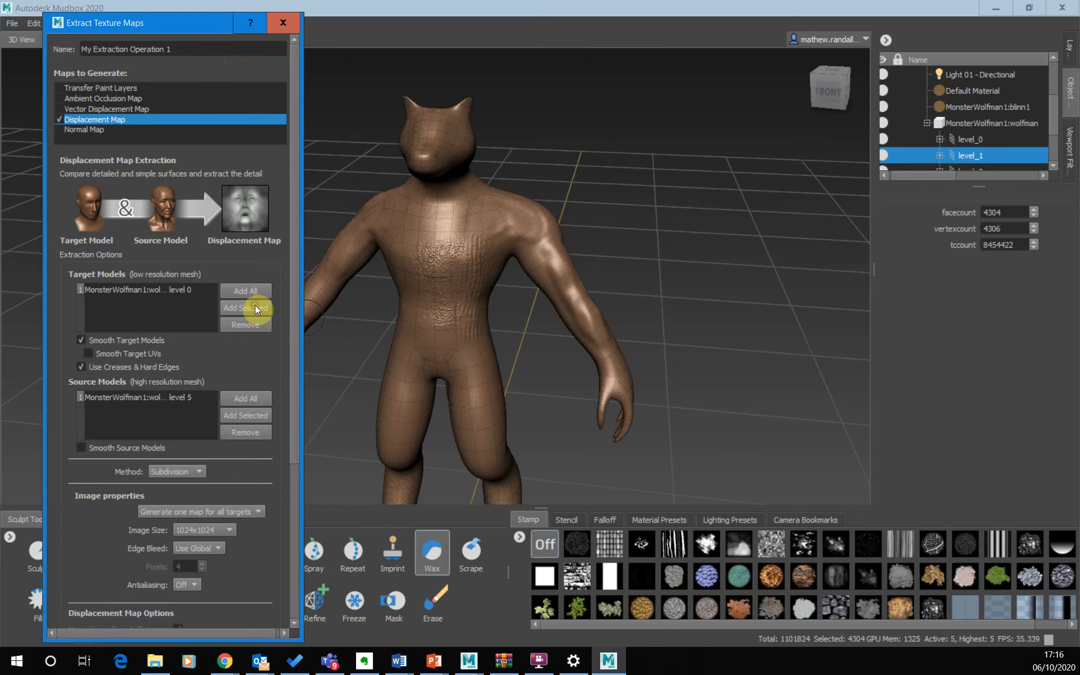
# Widen the Extract Texture Maps dialog and remove the level 0 entry from the target models.
pyautogui.click(163, 289)
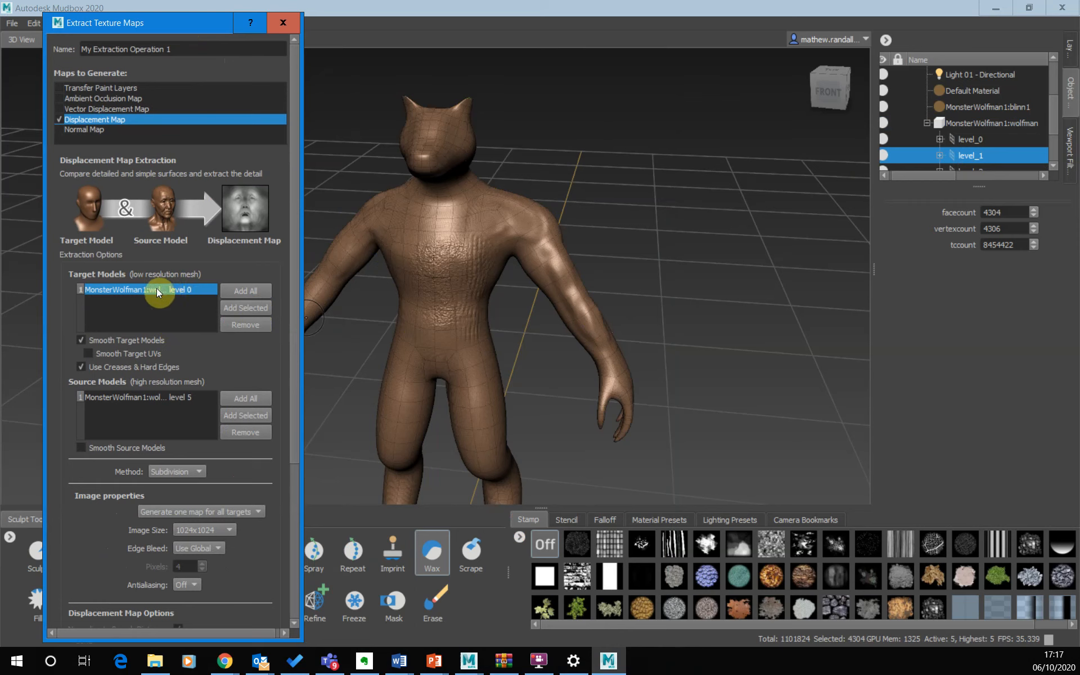
pyautogui.moveTo(302, 302); pyautogui.dragTo(439, 318)
pyautogui.click(295, 302)
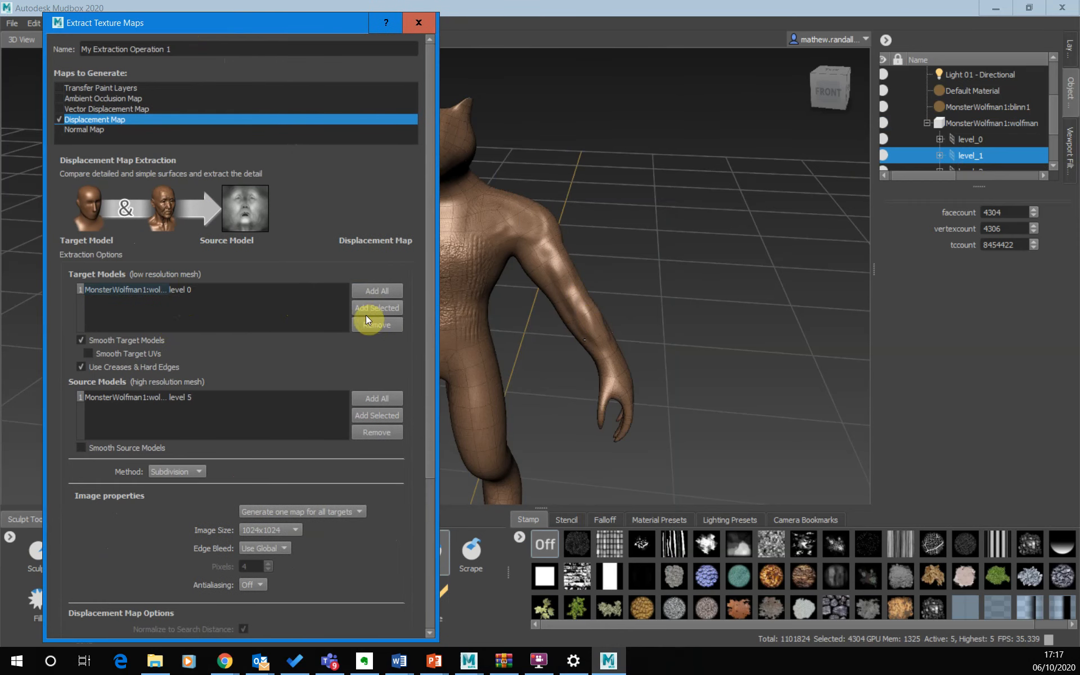
pyautogui.click(168, 289)
pyautogui.click(377, 325)
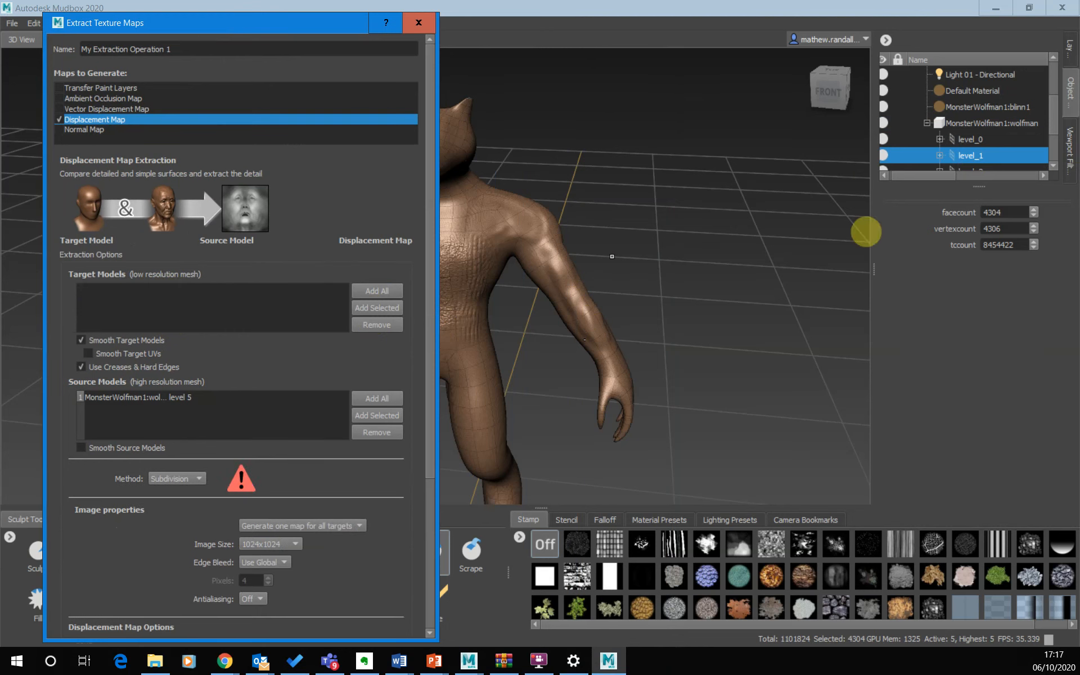
# Add the wolfman mesh back as the displacement map's target model and set its target resolution to level 1.
pyautogui.click(981, 154)
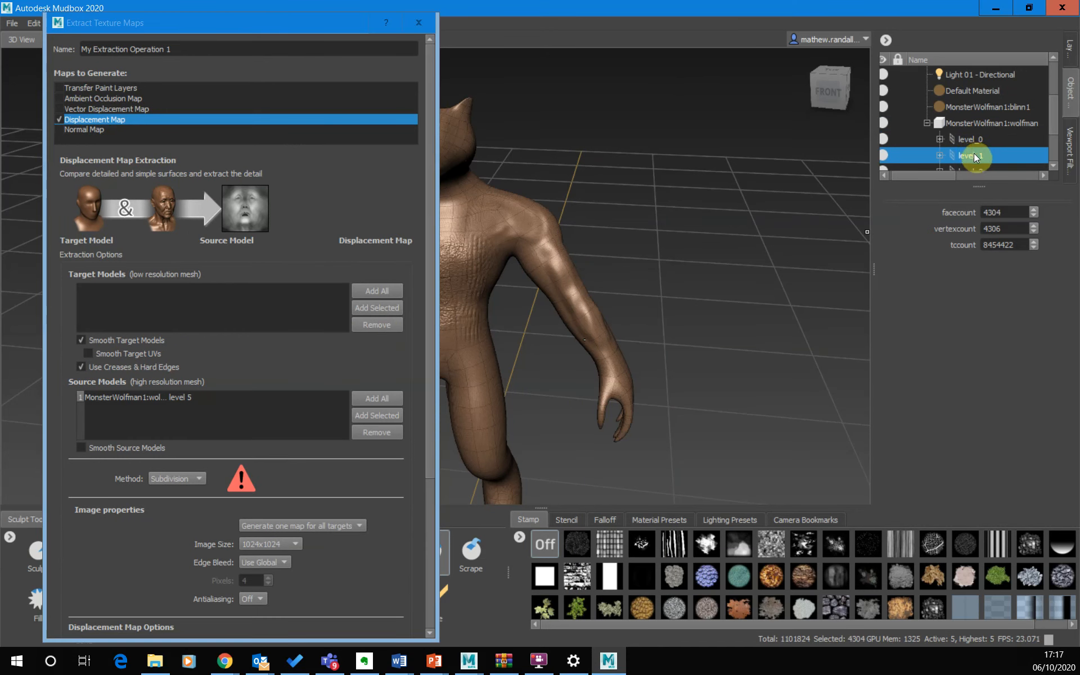
pyautogui.doubleClick(967, 158)
pyautogui.scroll(-2, 970, 153)
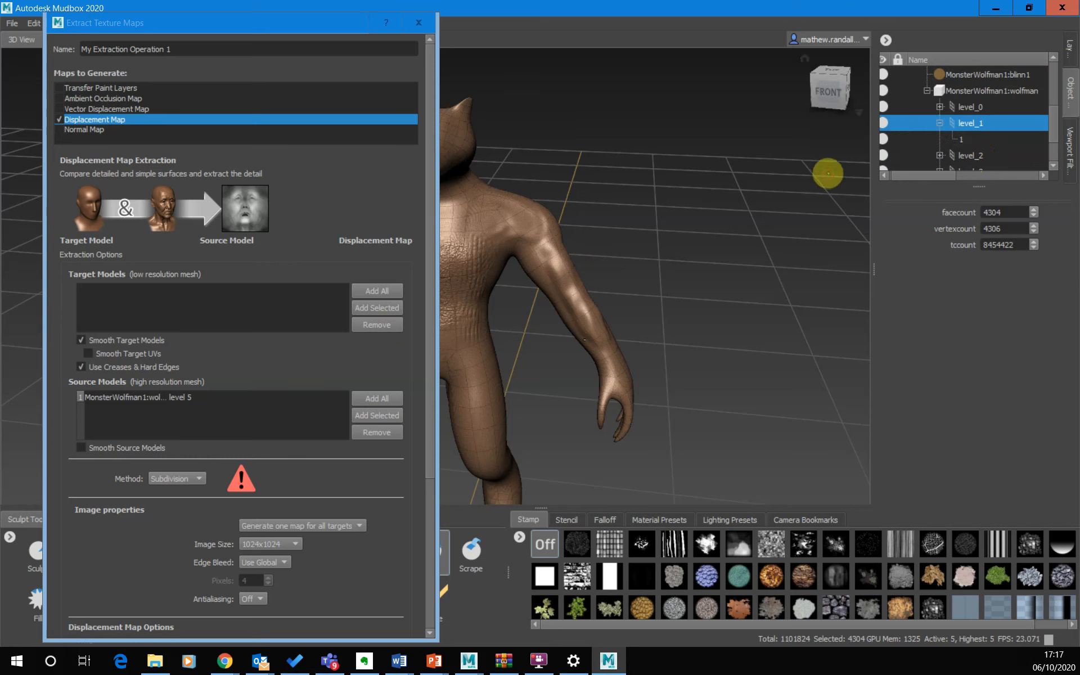
pyautogui.click(780, 186)
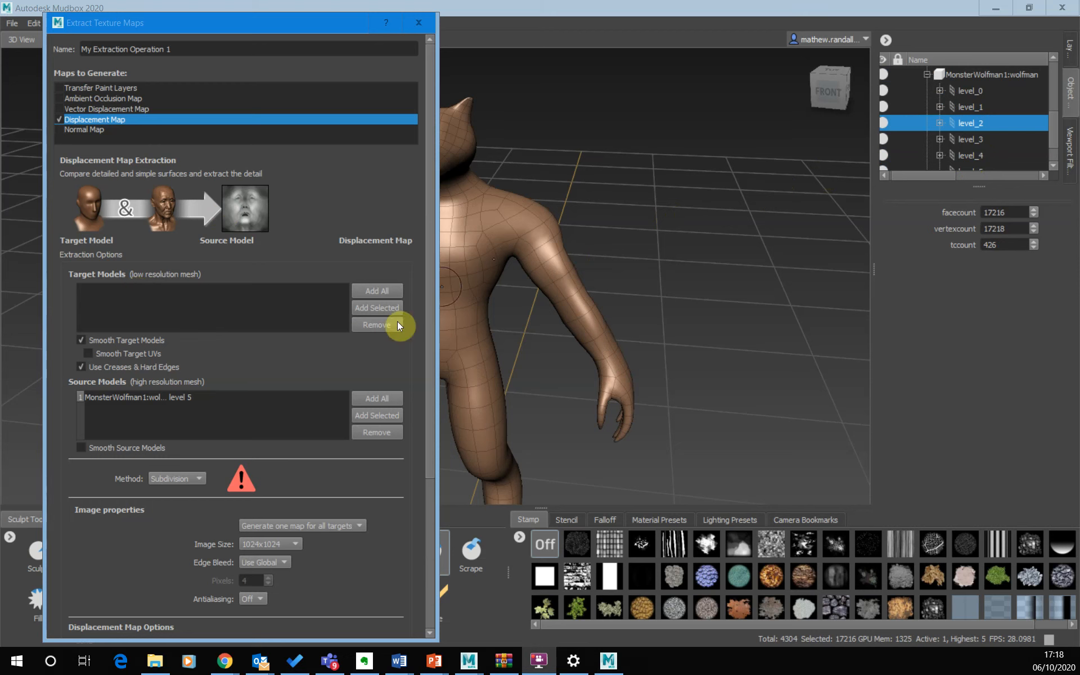
pyautogui.click(372, 309)
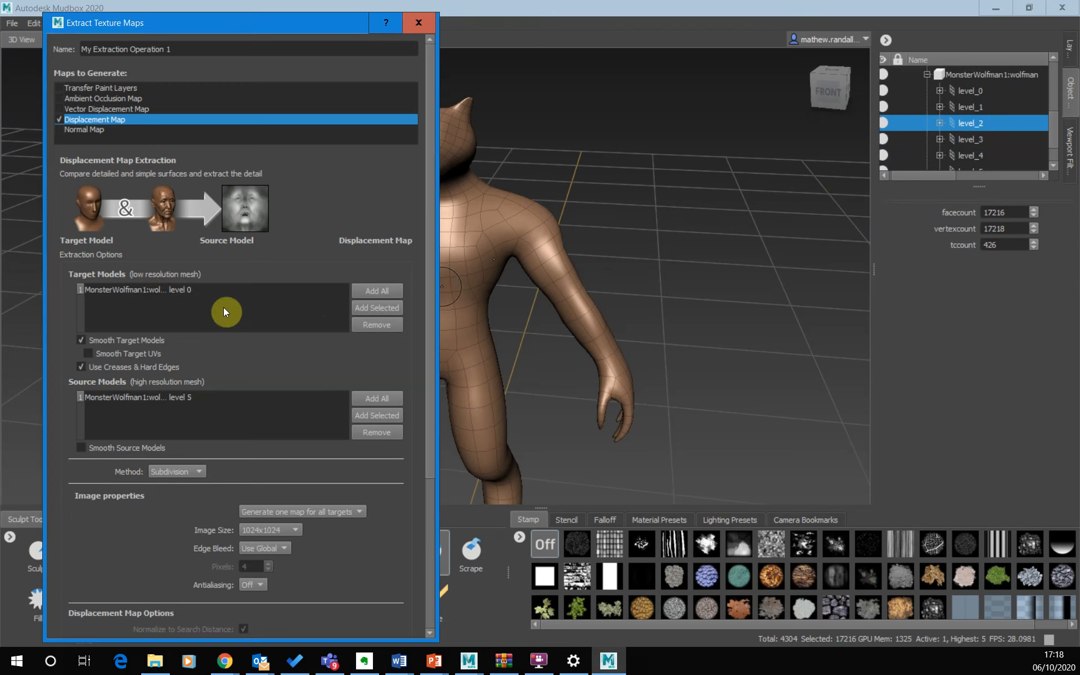
pyautogui.click(188, 289)
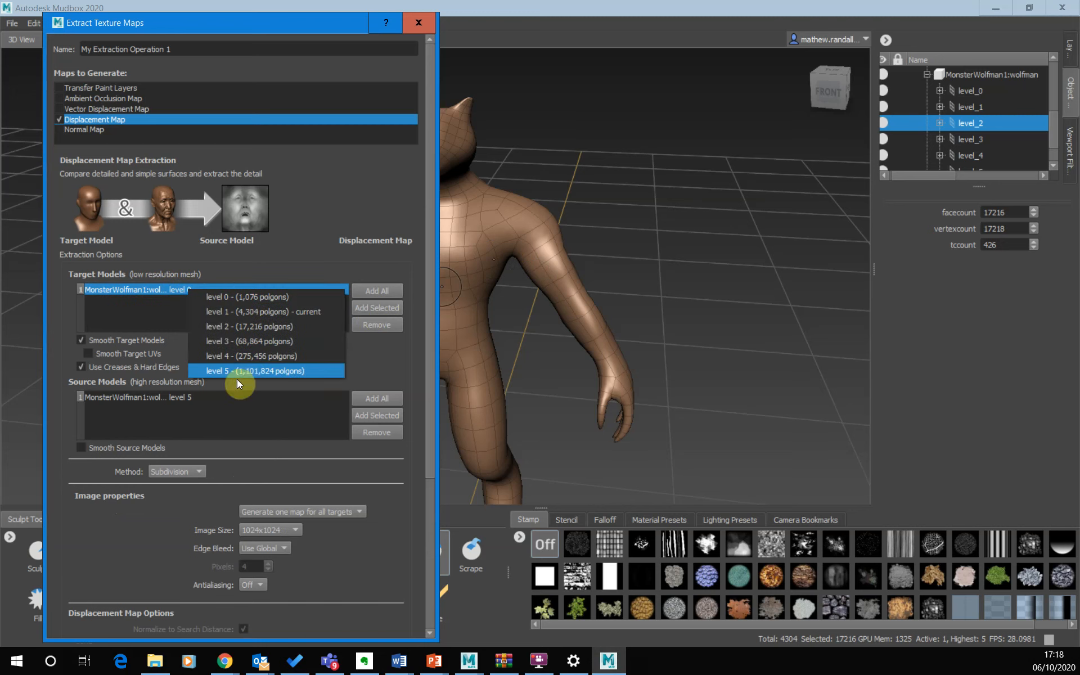
pyautogui.click(235, 311)
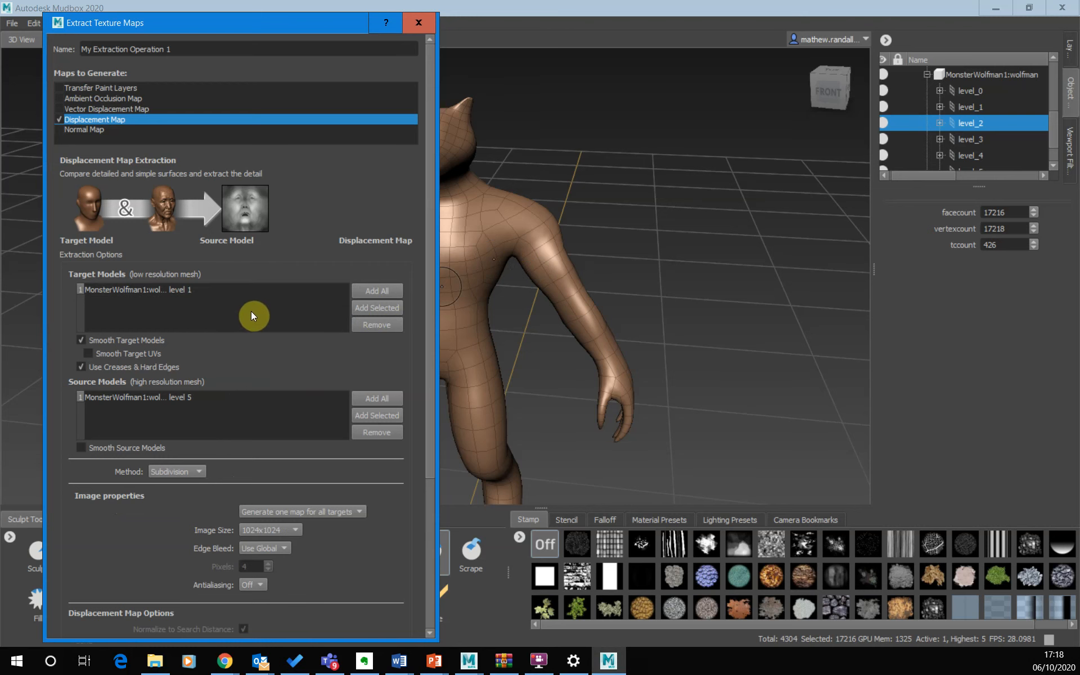
# Review the target and source model levels for the displacement map and keep Subdivision as the extraction method.
pyautogui.scroll(-5, 250, 304)
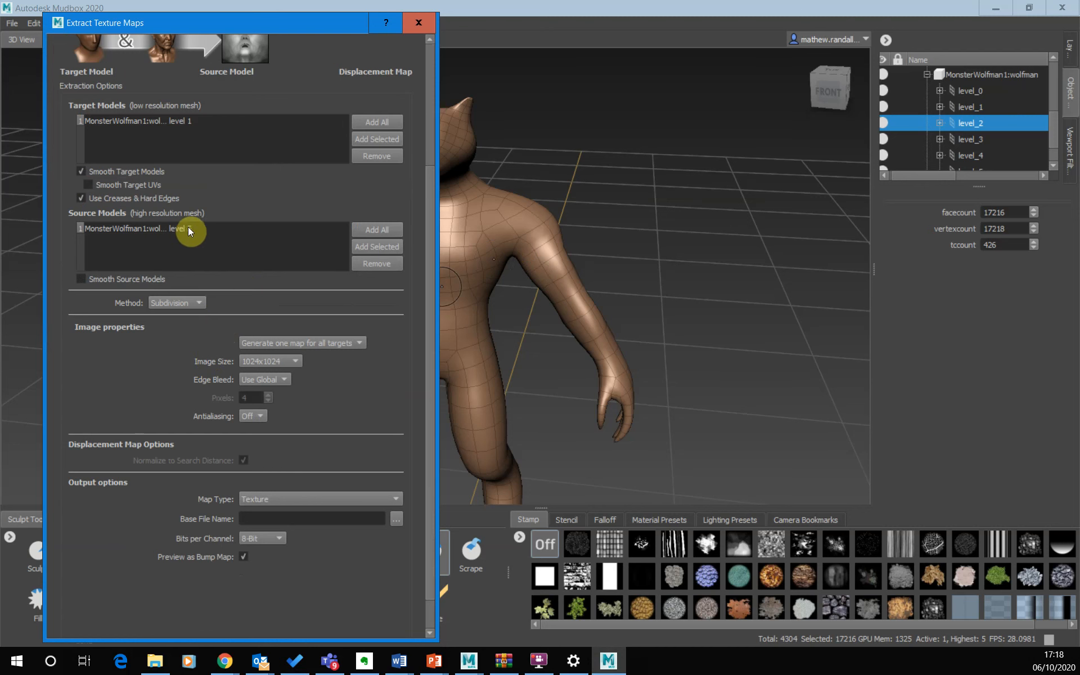
pyautogui.scroll(3, 192, 236)
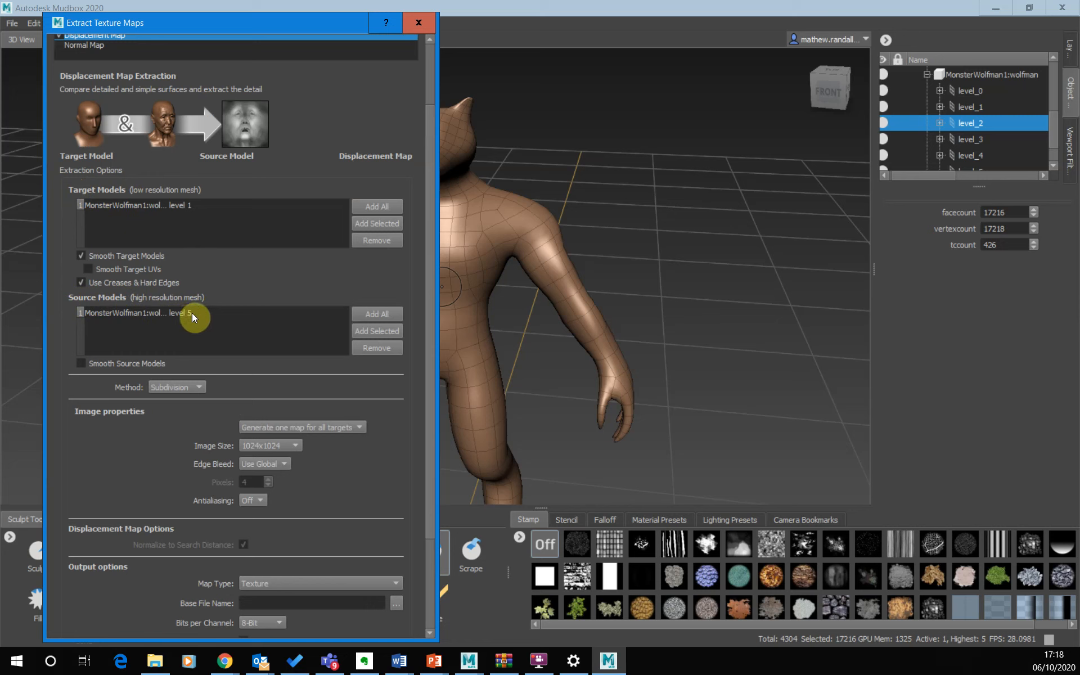
pyautogui.click(180, 205)
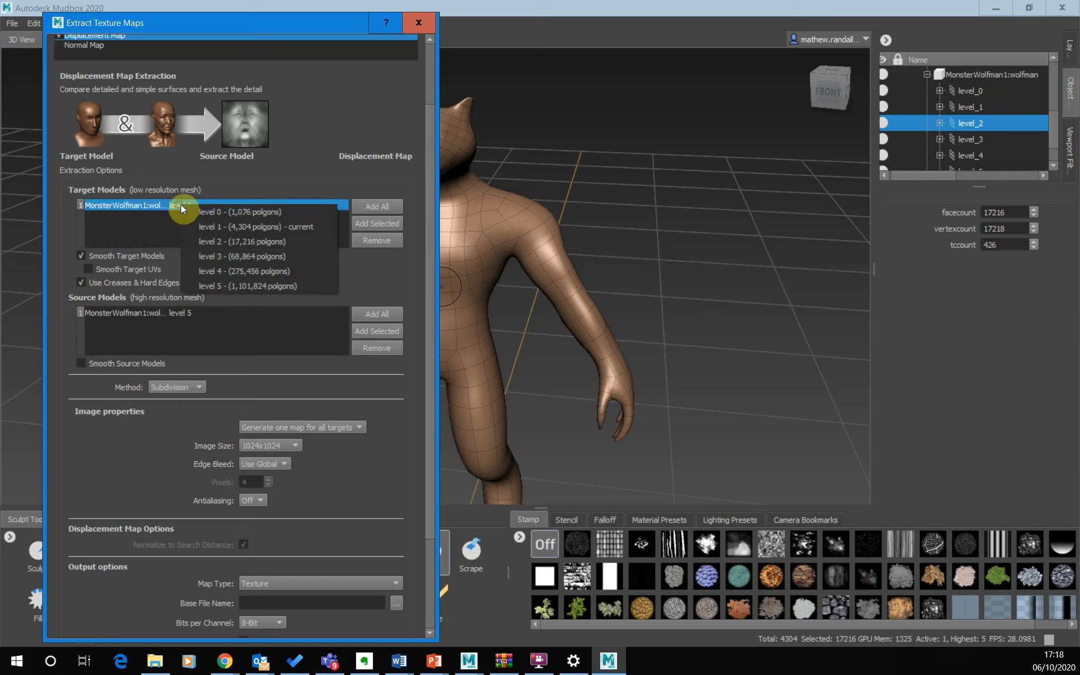
pyautogui.click(125, 229)
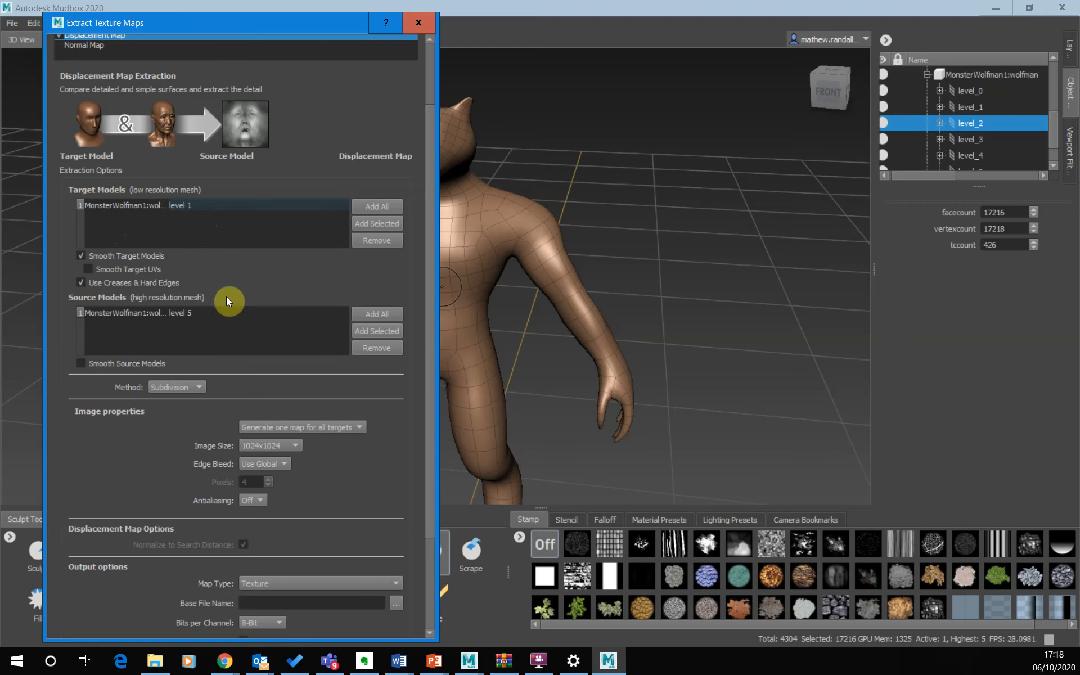
pyautogui.scroll(-3, 226, 297)
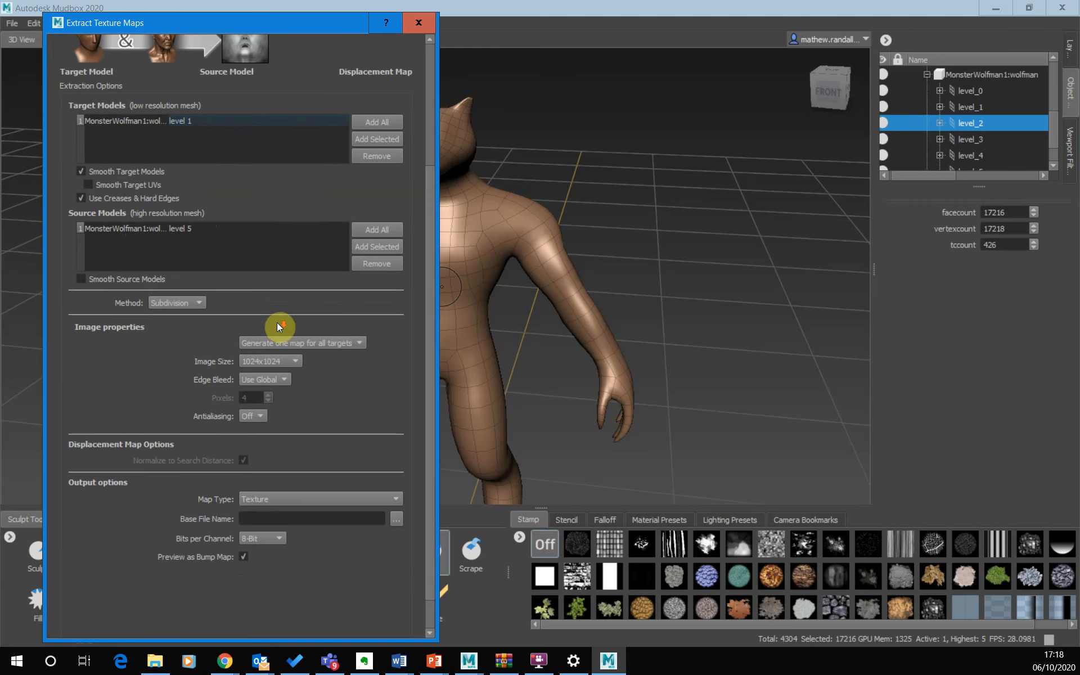
pyautogui.click(179, 304)
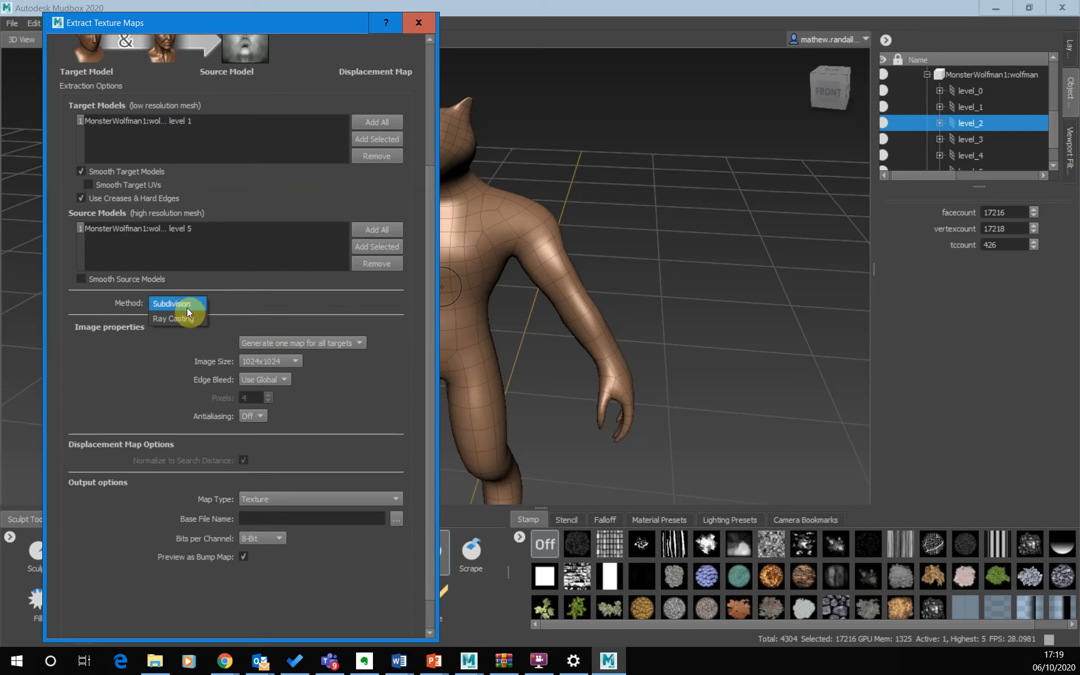
pyautogui.click(187, 304)
# Set the displacement map's image size to 4096x4096 and its bits per channel to 32-Bit FP.
pyautogui.click(262, 360)
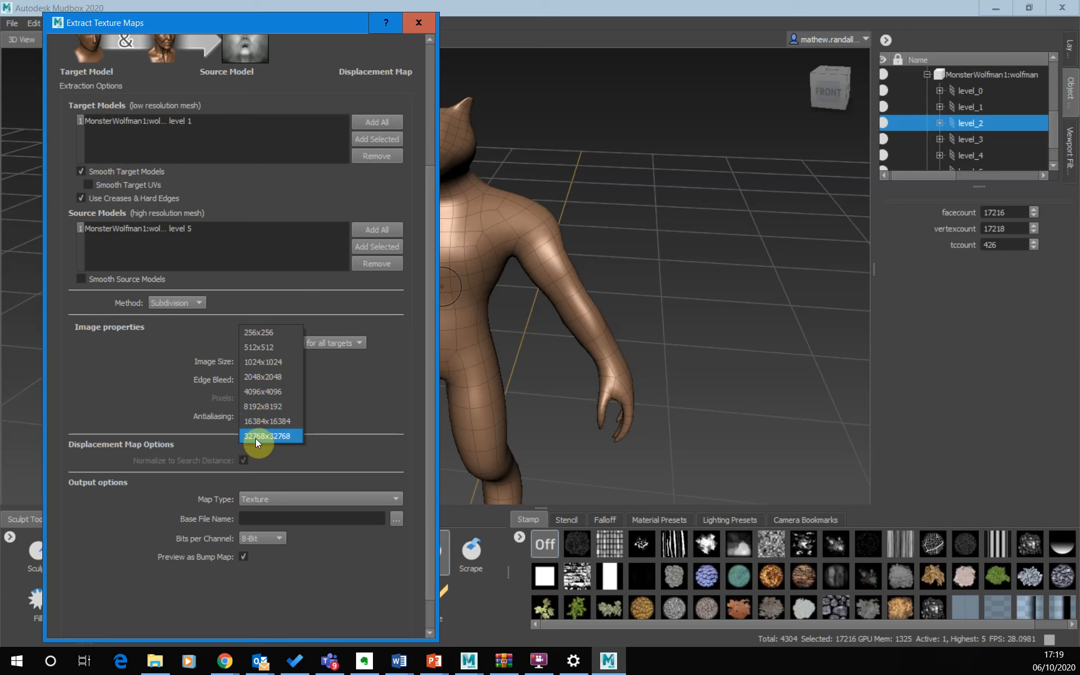
pyautogui.click(259, 392)
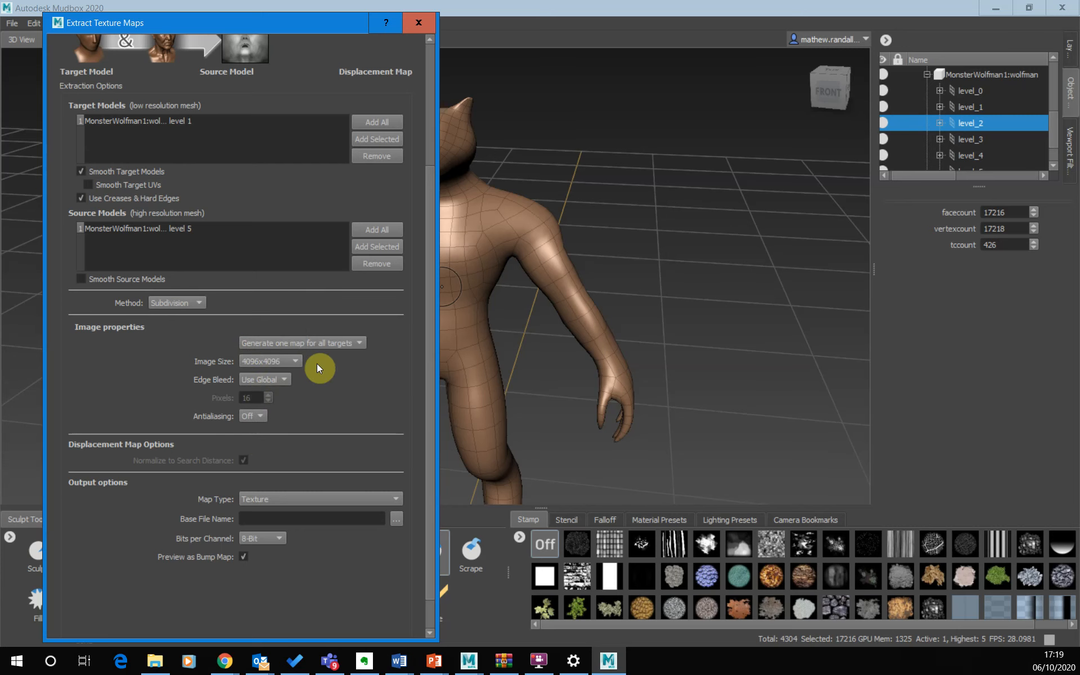
pyautogui.scroll(-1, 314, 413)
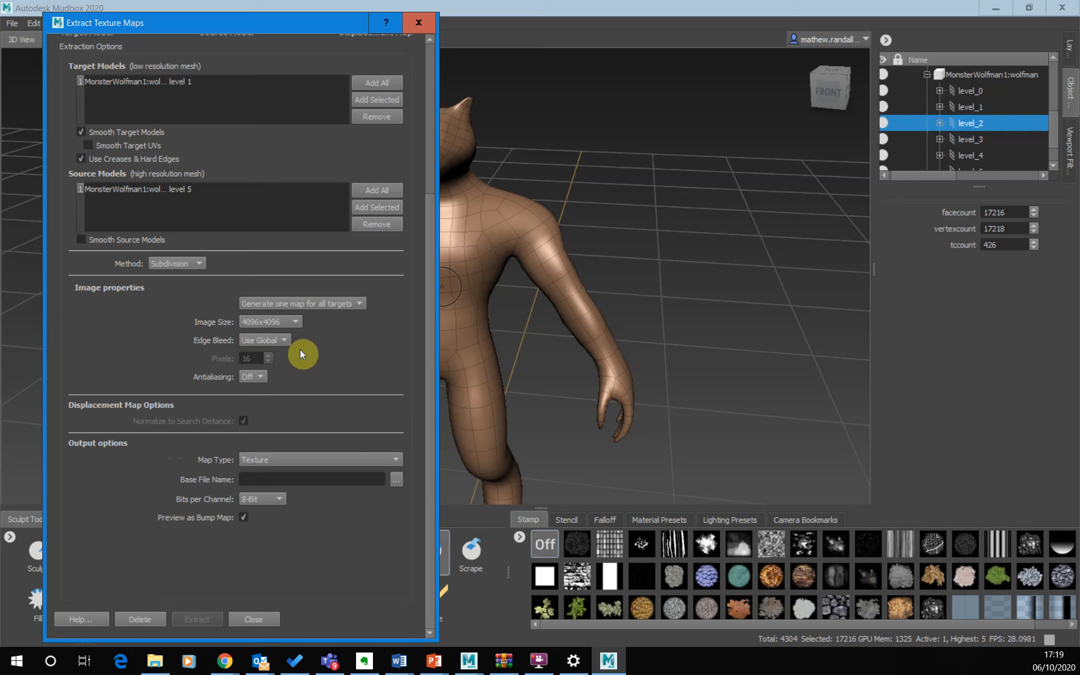
pyautogui.click(264, 500)
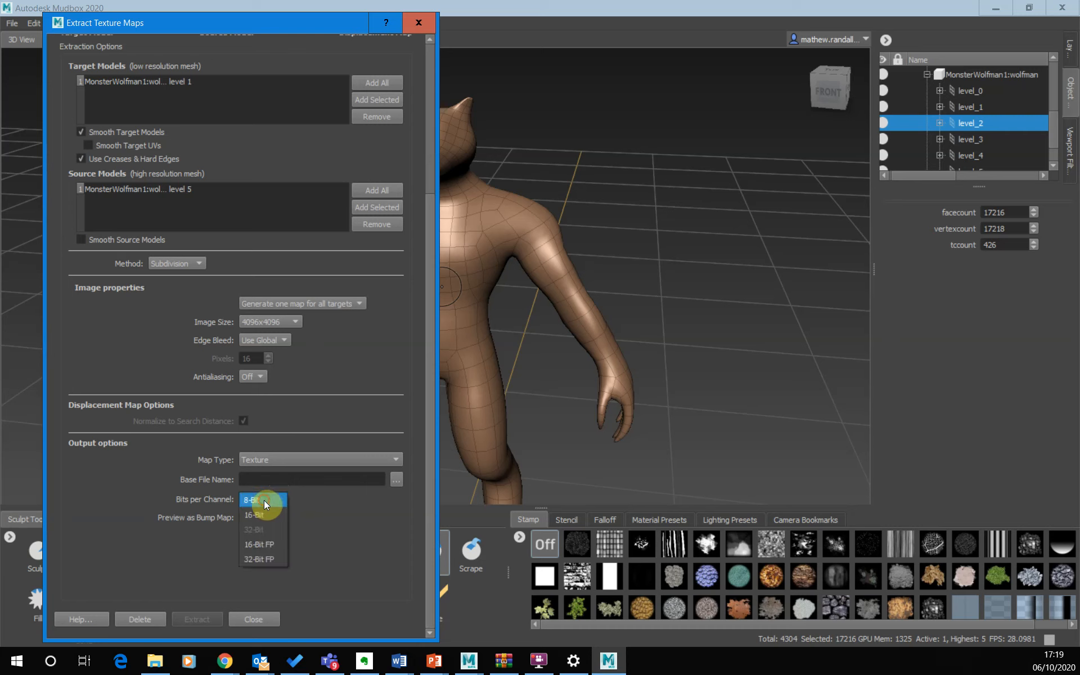
pyautogui.click(264, 559)
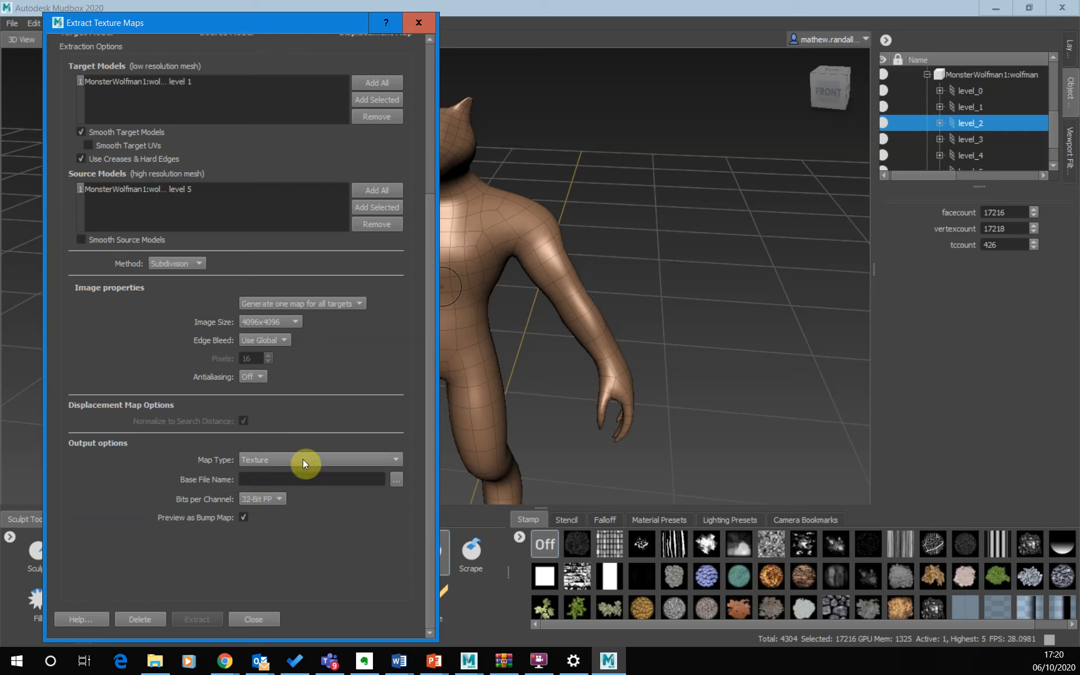
# Browse for the map's base file location and open the Temp folder on DataHDD (V:).
pyautogui.click(397, 480)
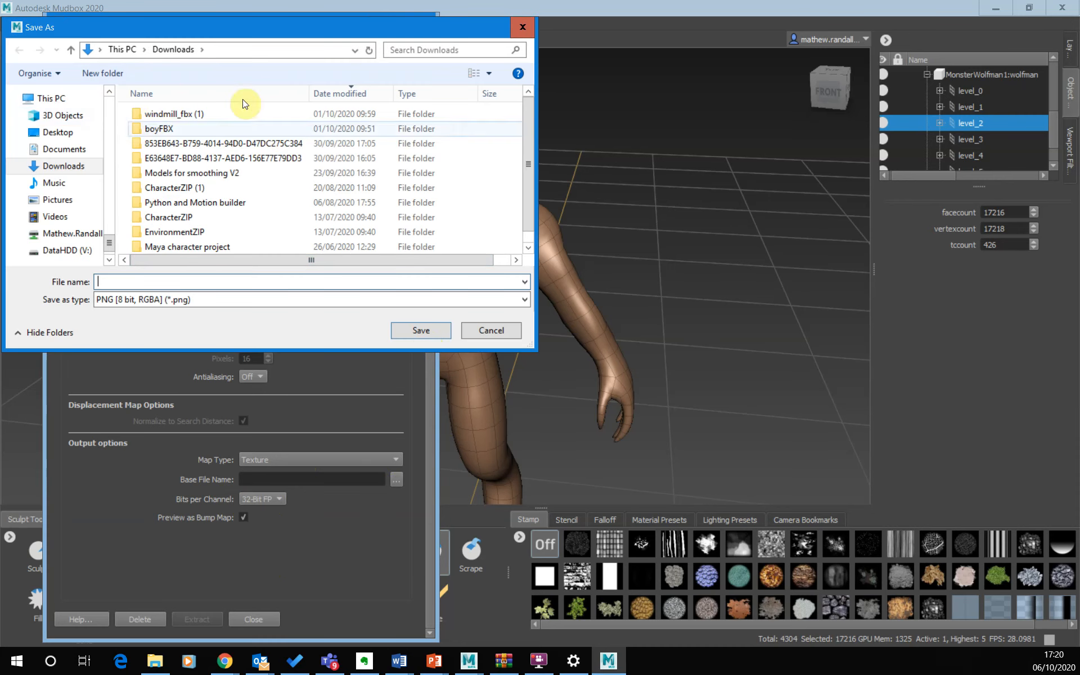
pyautogui.click(84, 247)
pyautogui.scroll(-5, 197, 225)
pyautogui.scroll(-9, 197, 227)
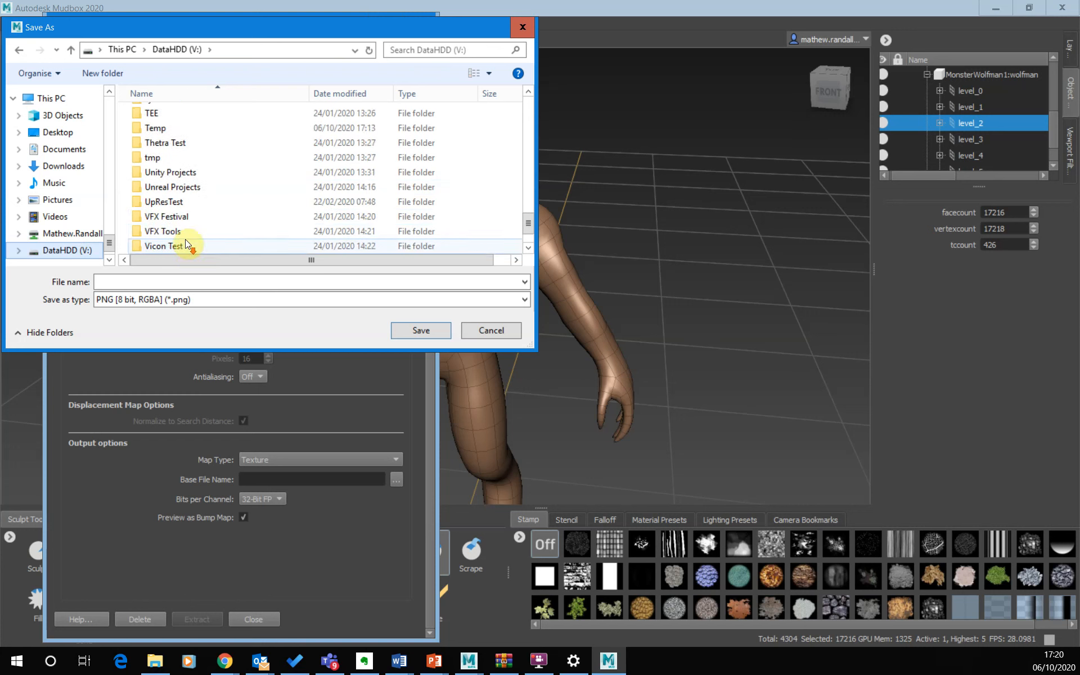
pyautogui.scroll(3, 184, 200)
pyautogui.doubleClick(180, 209)
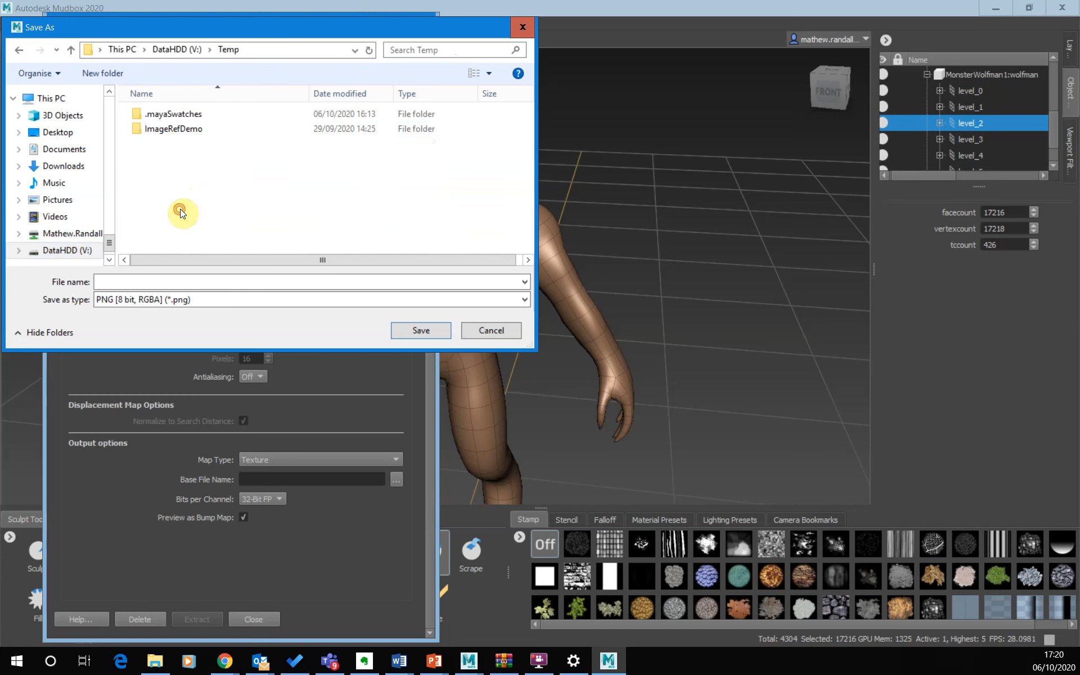
# Save the base file name as wolf_disp in OpenEXR [32 bit Floating Point, RGBA] format and run the map extraction.
pyautogui.click(177, 279)
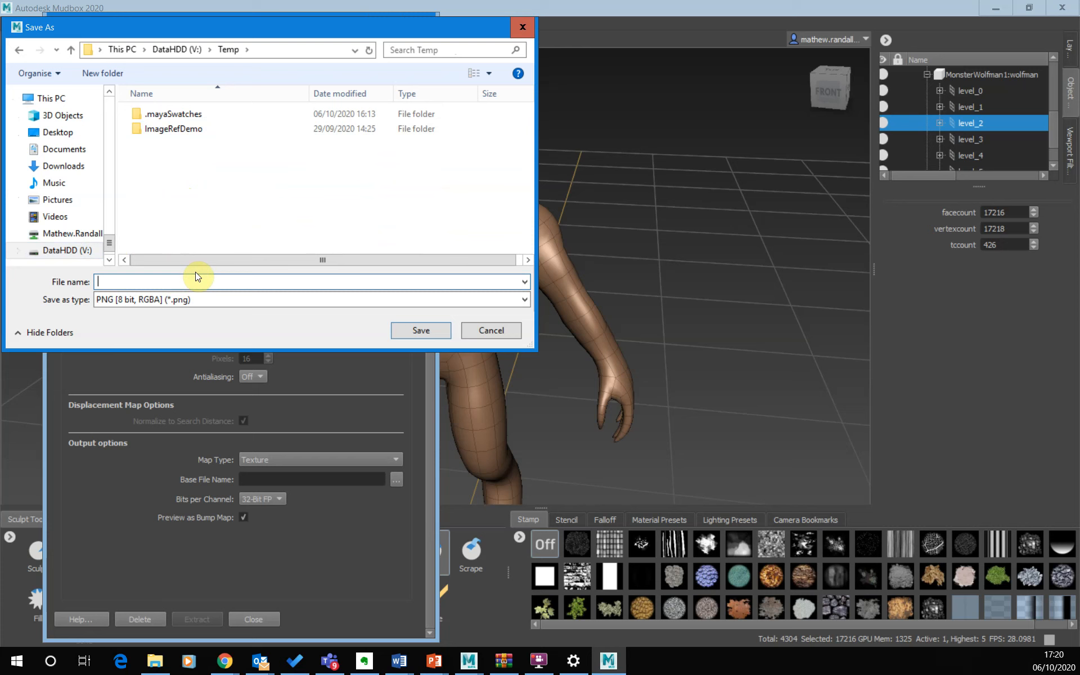
pyautogui.write('wol')
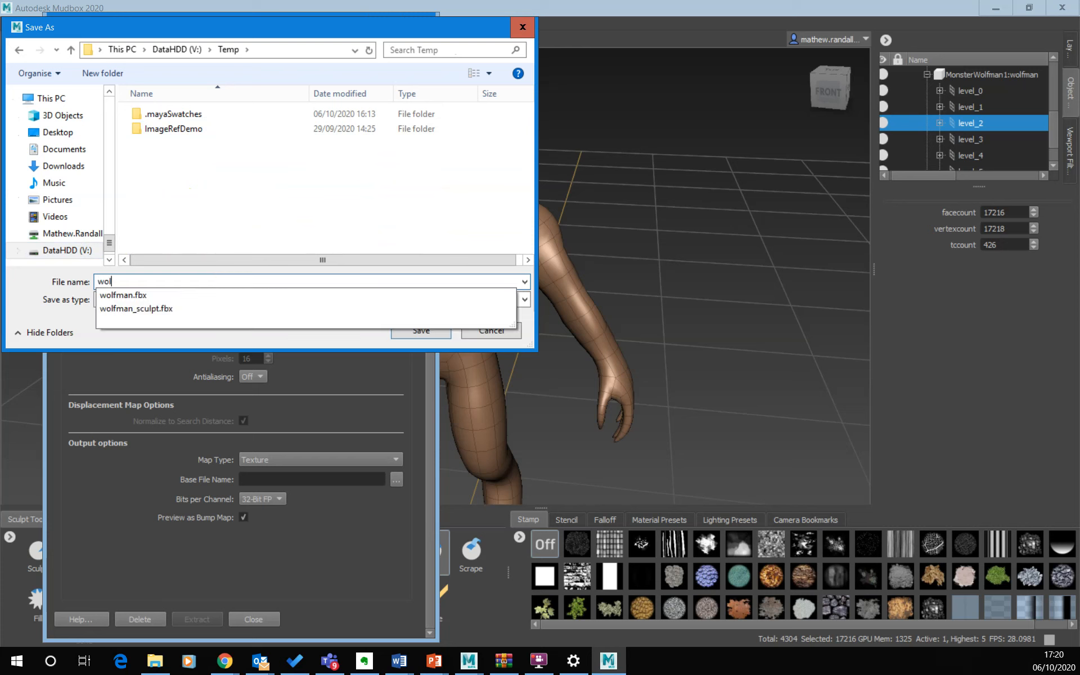
pyautogui.write('f_disp')
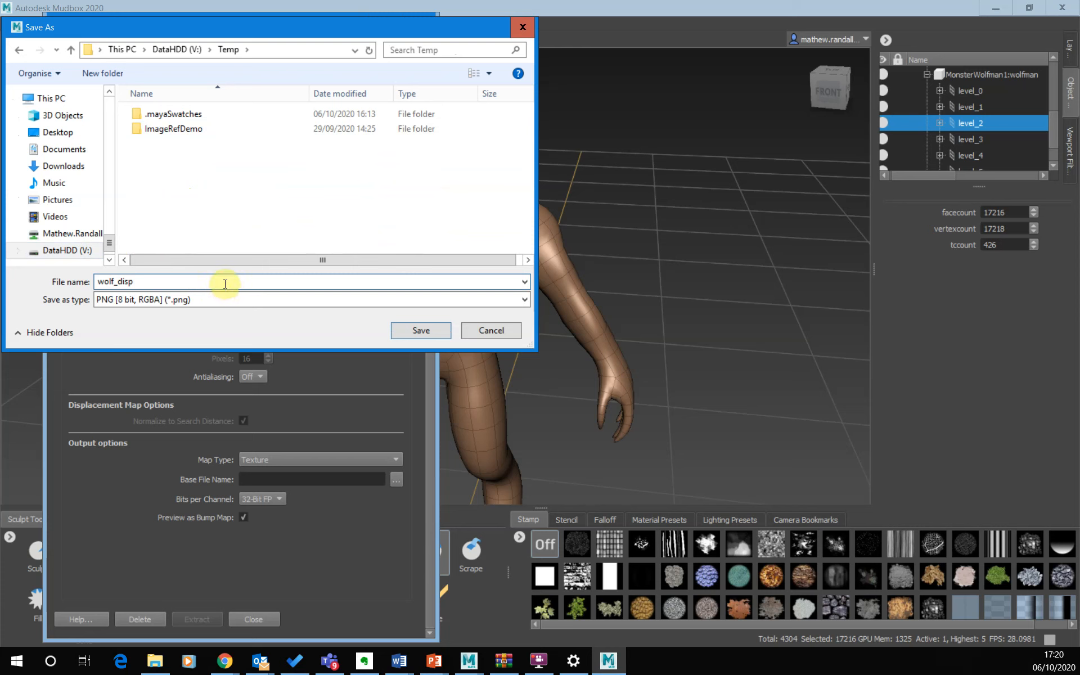
pyautogui.click(203, 304)
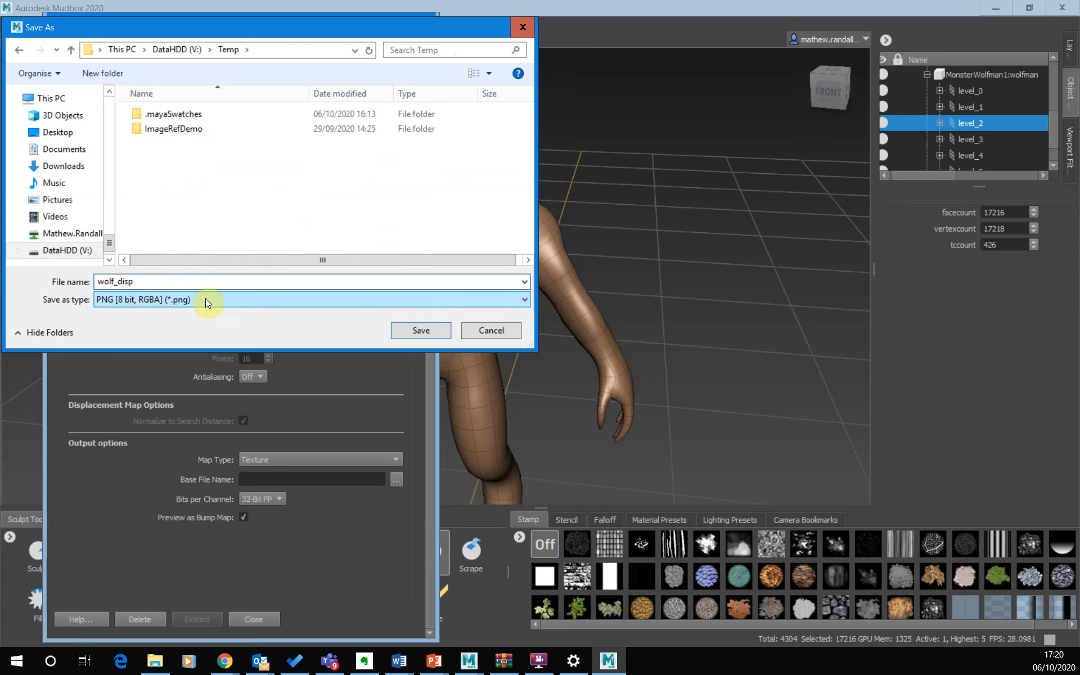
pyautogui.click(205, 301)
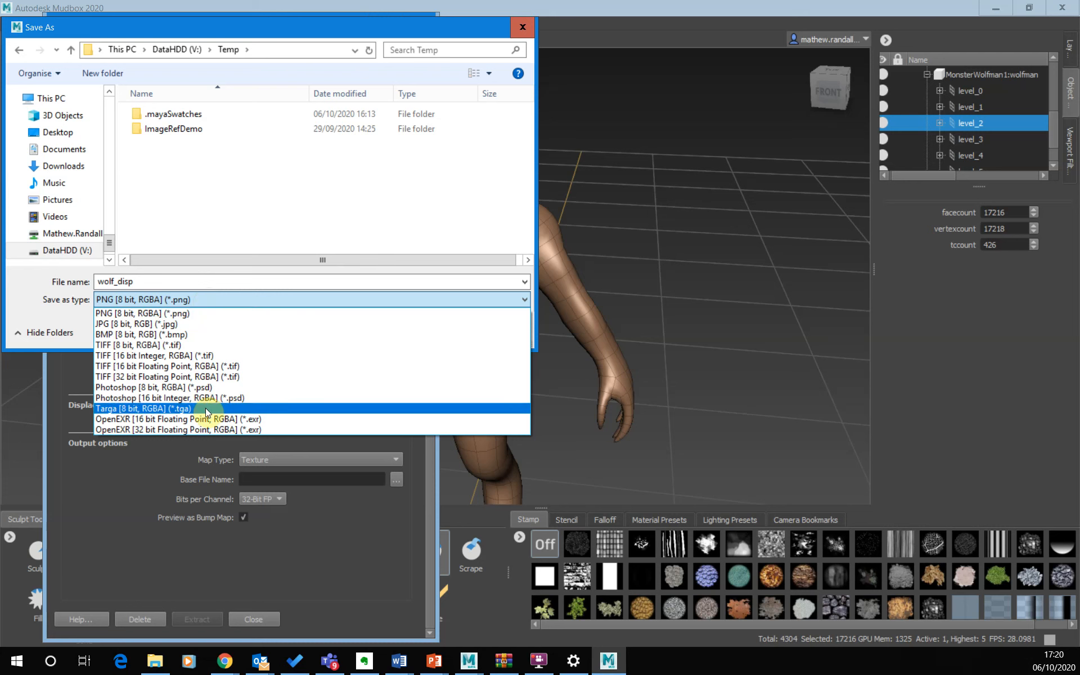
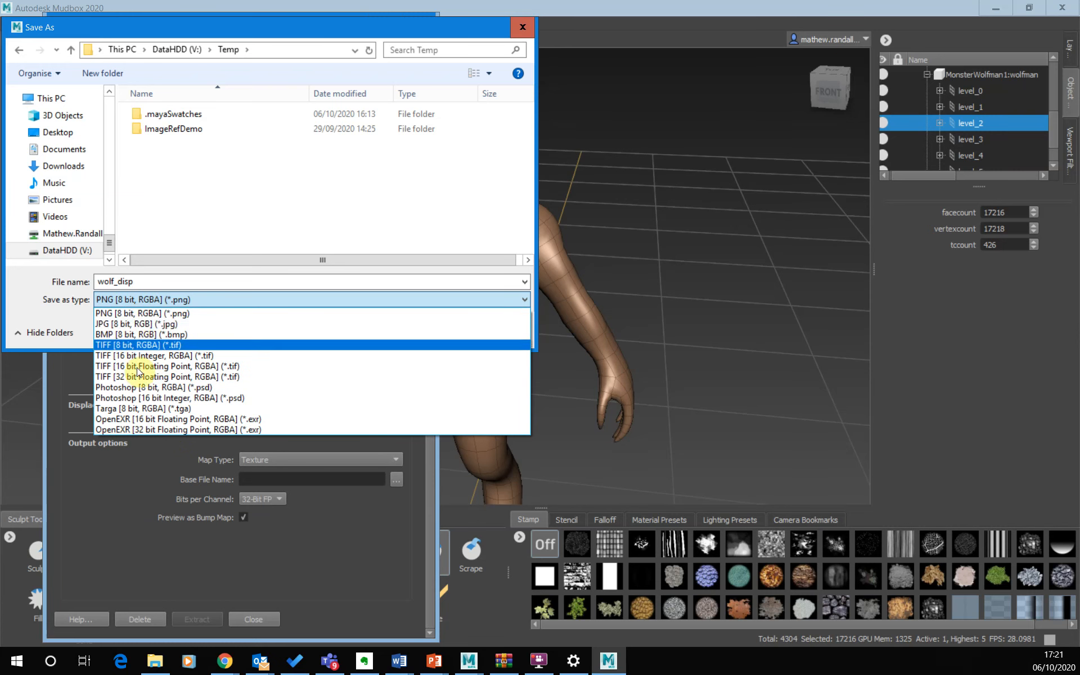
pyautogui.click(159, 429)
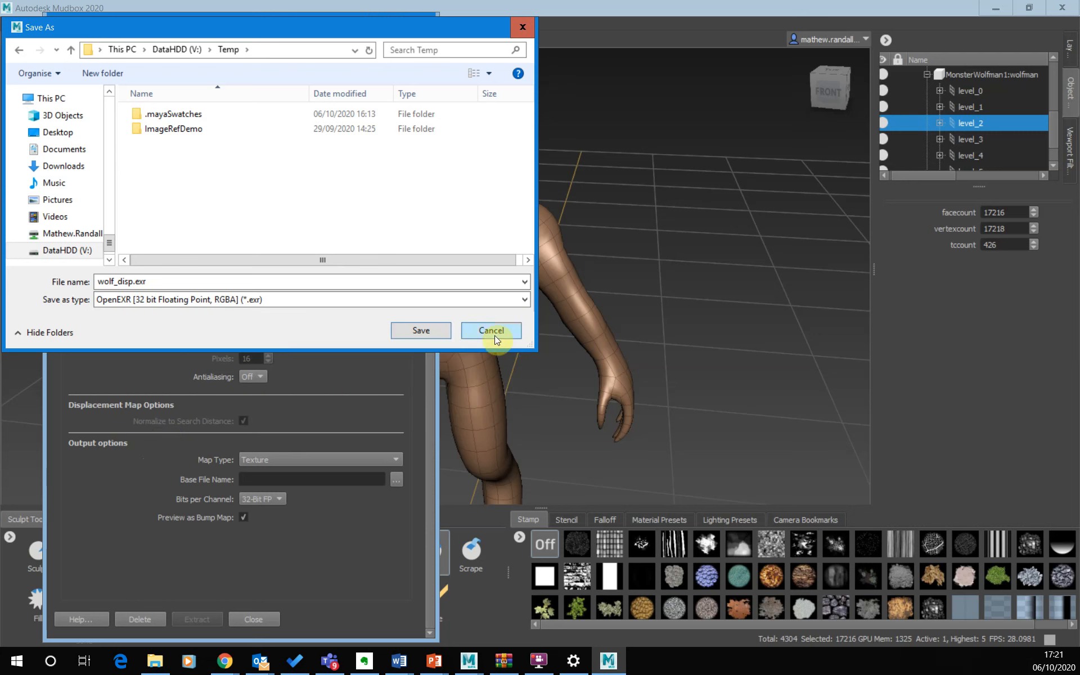
pyautogui.click(426, 332)
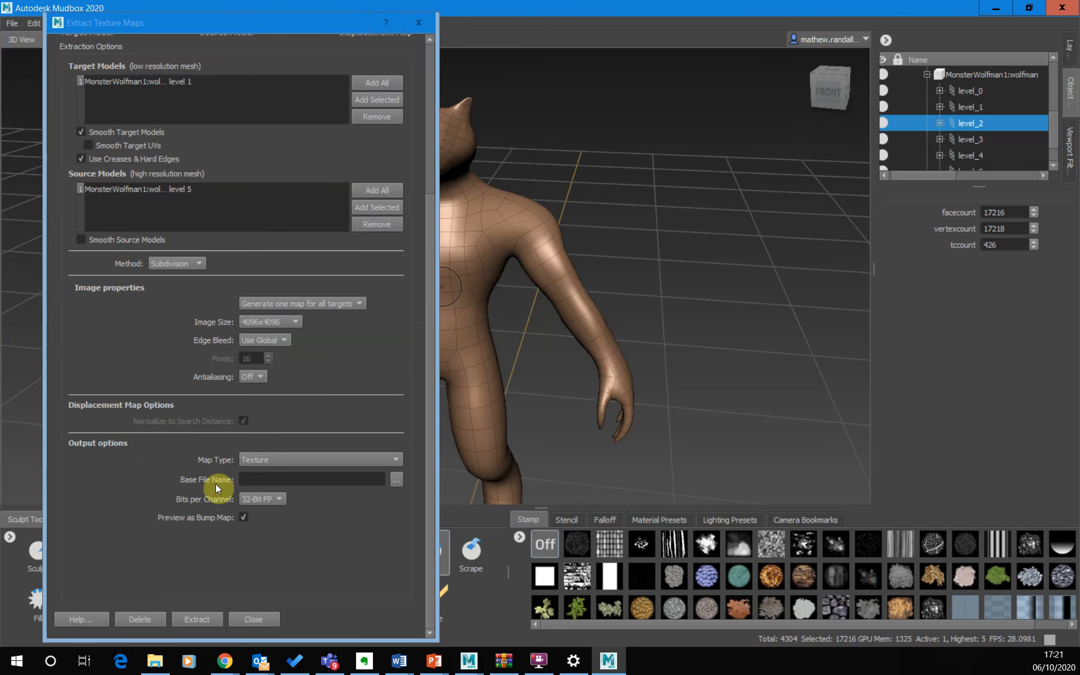
pyautogui.click(201, 619)
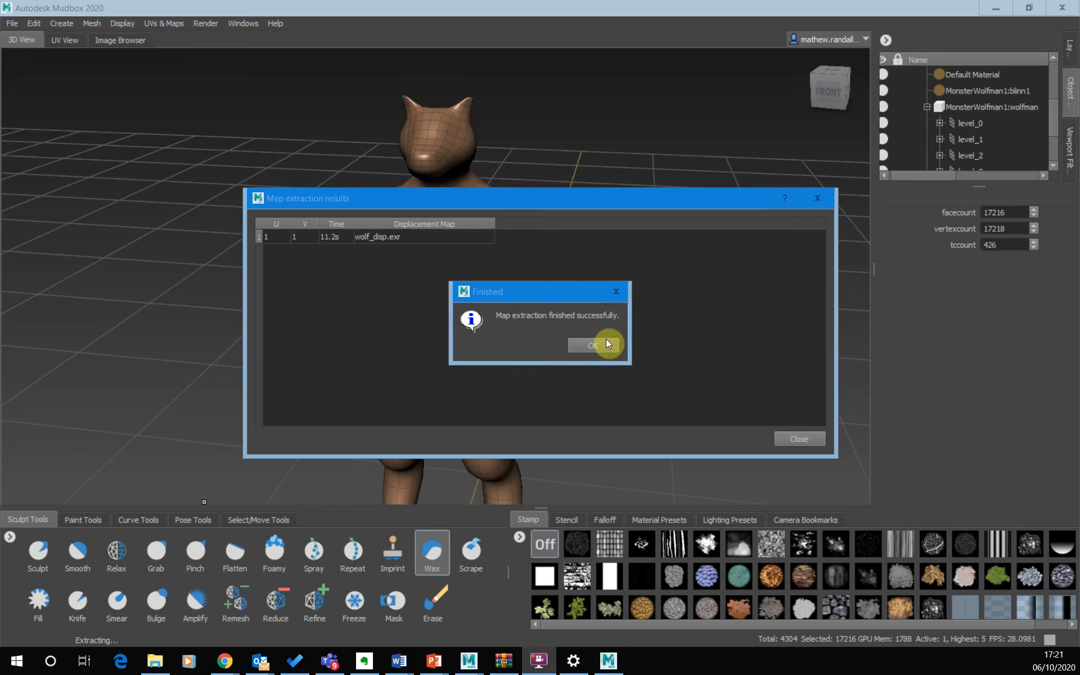
pyautogui.click(603, 345)
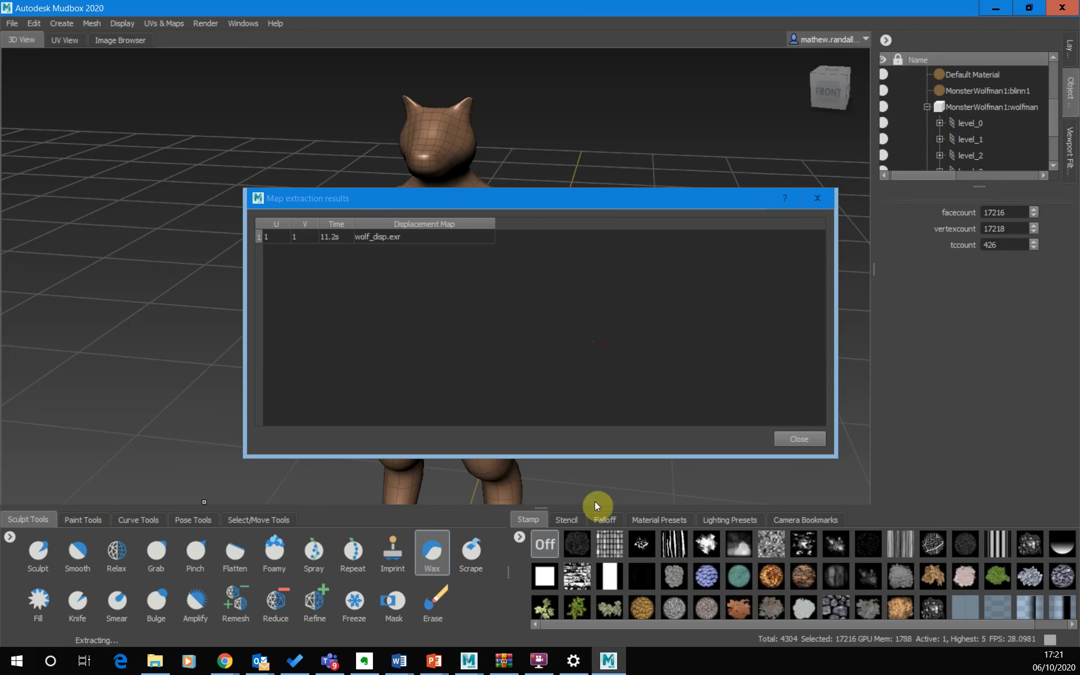
# Switch to File Explorer and open the Temp folder on DataHDD (V:) to check the extracted map file.
pyautogui.click(154, 664)
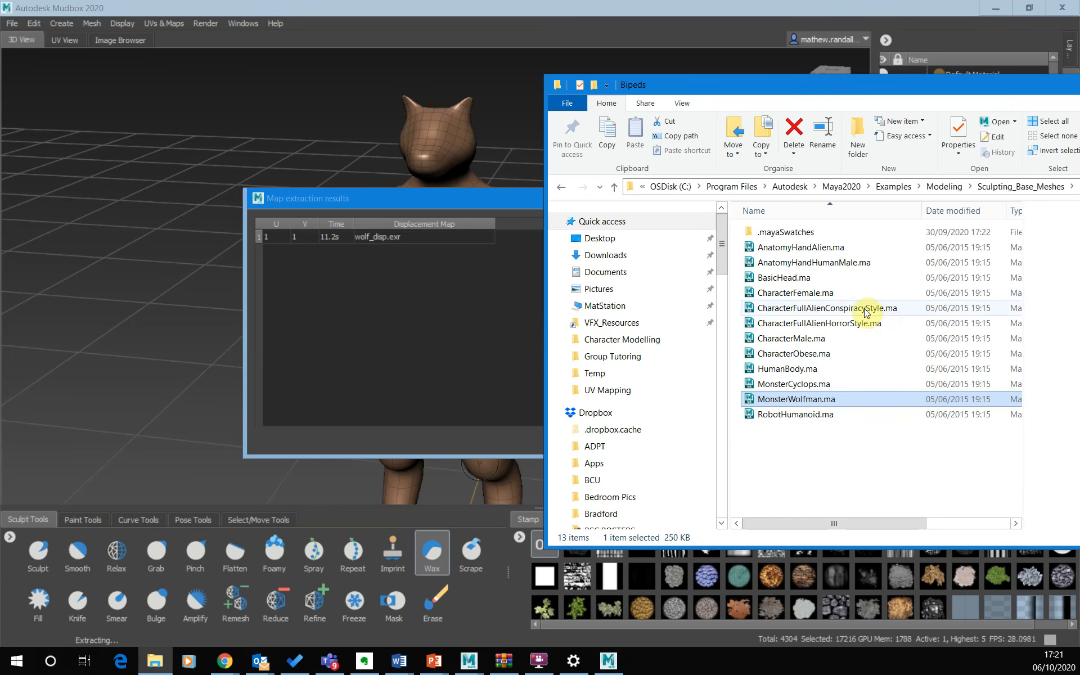
pyautogui.moveTo(627, 87); pyautogui.dragTo(465, 88)
pyautogui.scroll(-9, 489, 433)
pyautogui.scroll(-20, 493, 446)
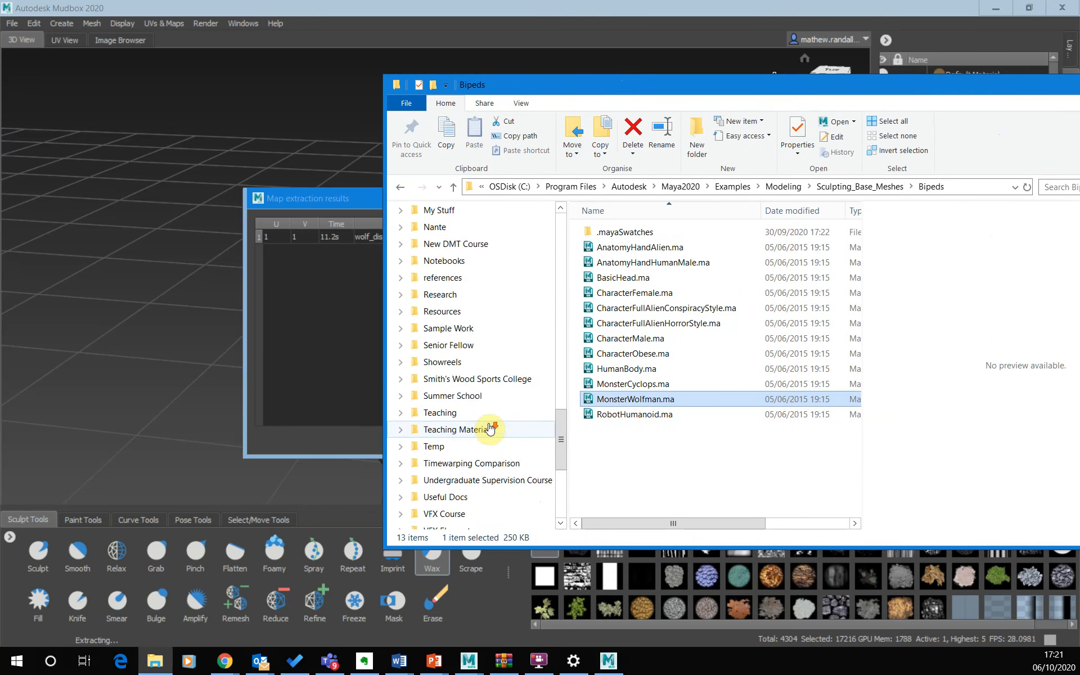
pyautogui.click(458, 486)
pyautogui.scroll(-15, 616, 450)
pyautogui.scroll(3, 617, 292)
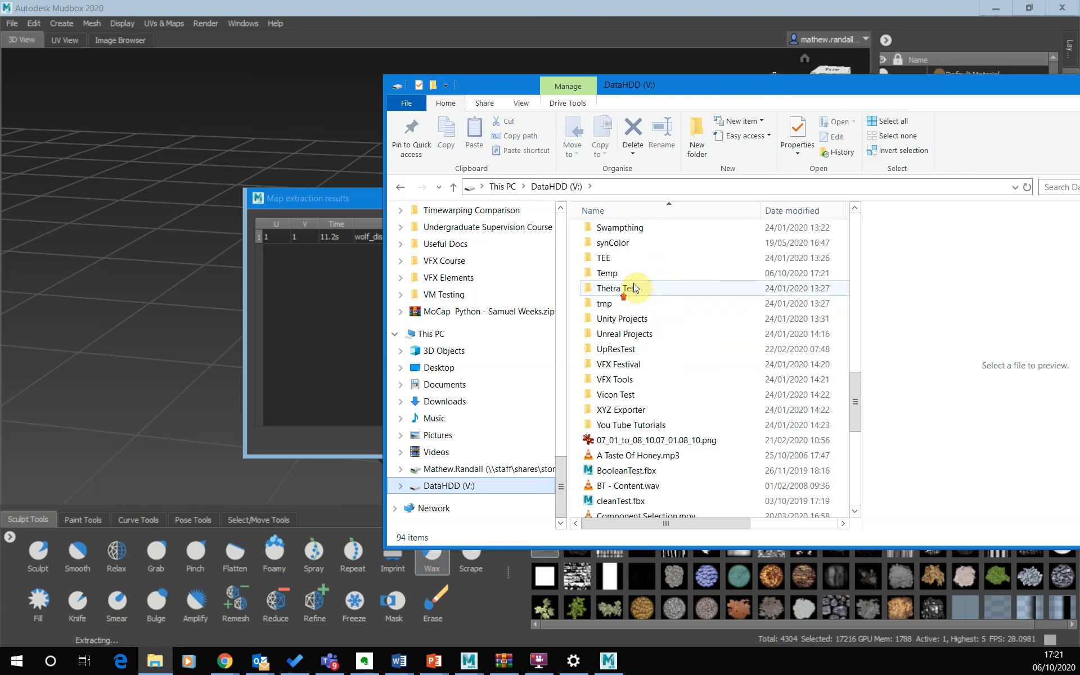
pyautogui.doubleClick(615, 276)
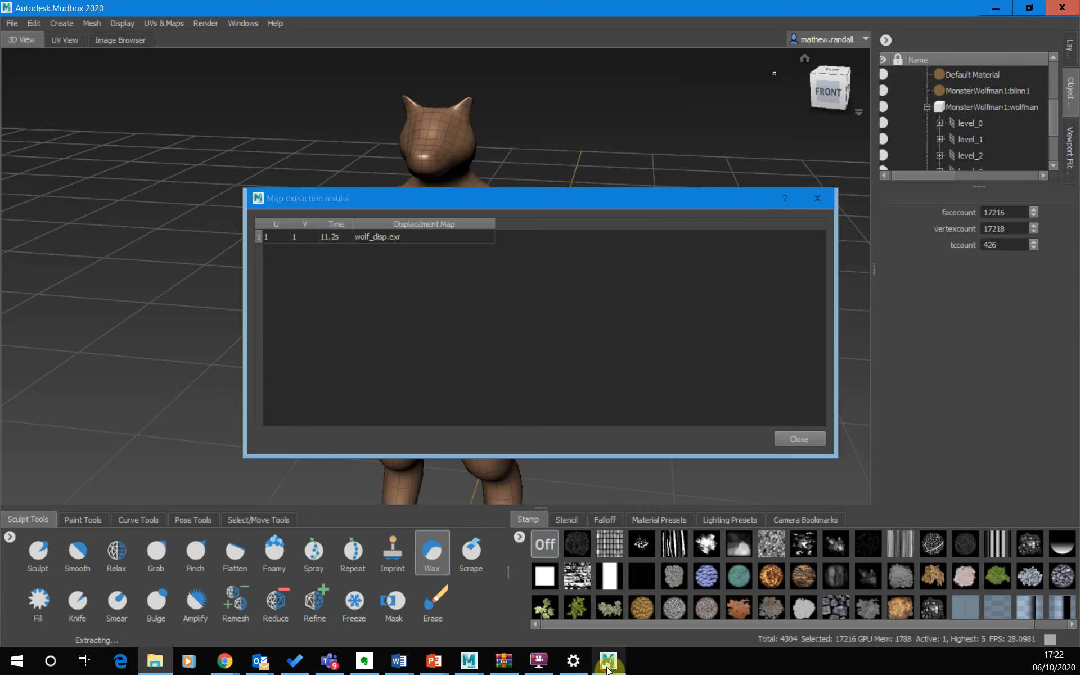
# Switch to Maya and assign a new Arnold aiStandardSurface material to the wolfman mesh.
pyautogui.click(608, 661)
pyautogui.moveTo(469, 661)
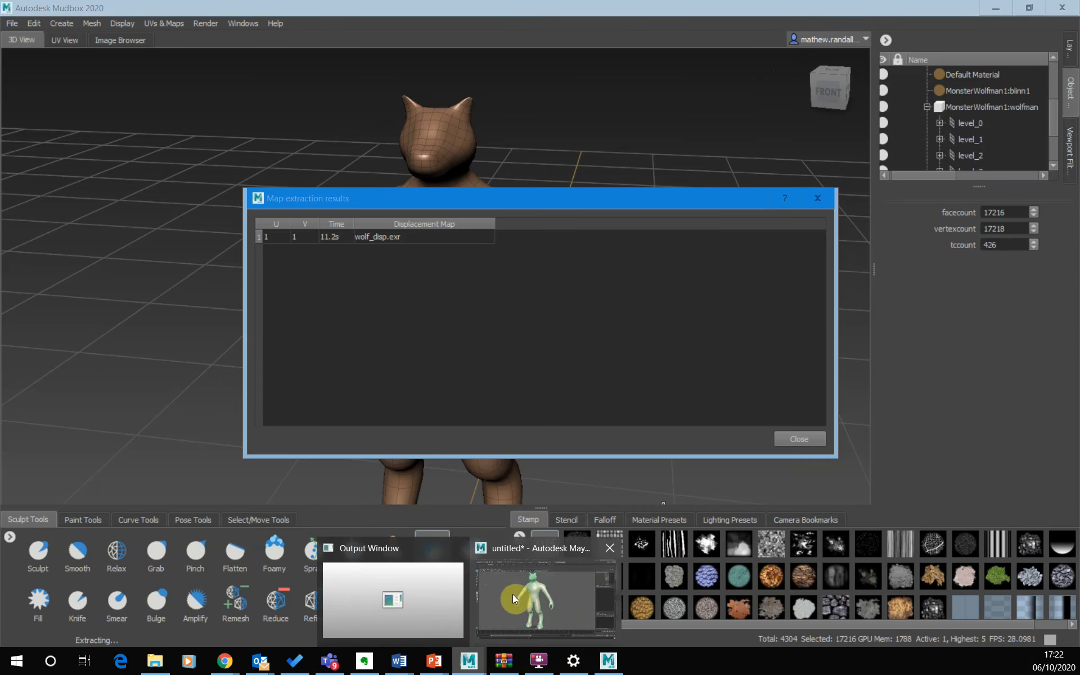
pyautogui.click(556, 596)
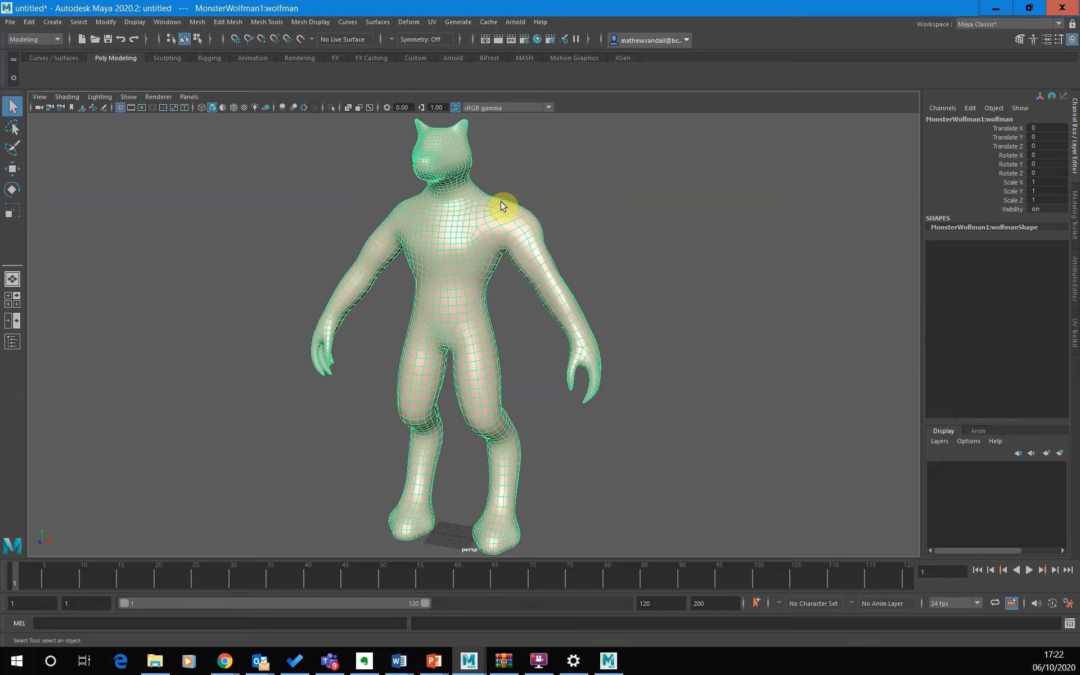
pyautogui.rightClick(463, 234)
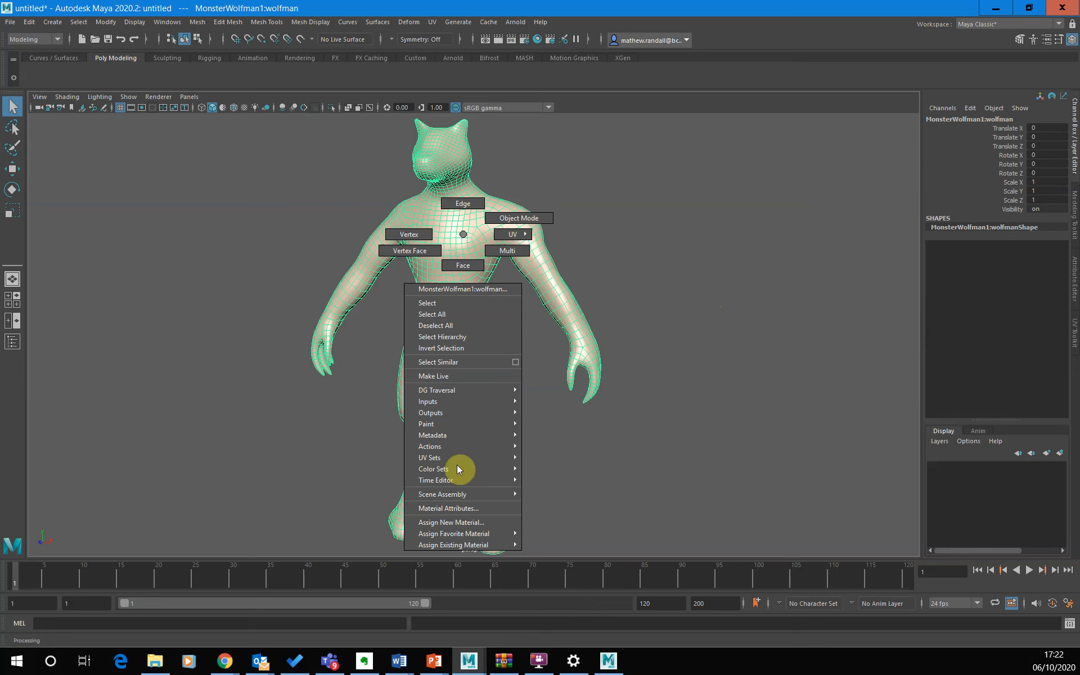
pyautogui.moveTo(475, 436)
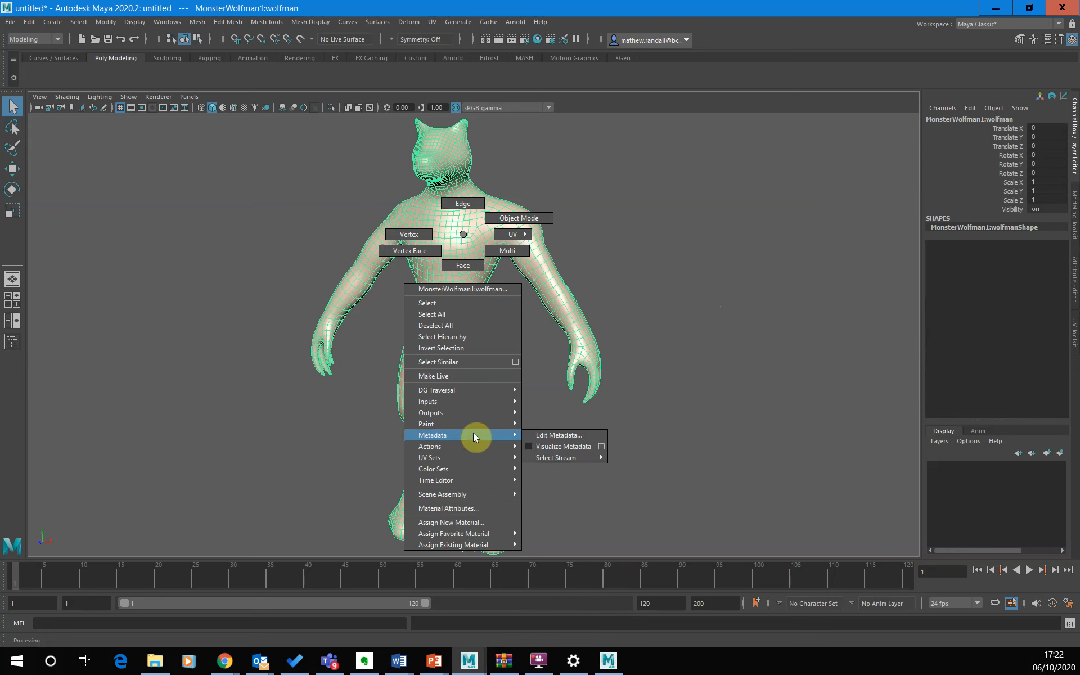
pyautogui.click(474, 522)
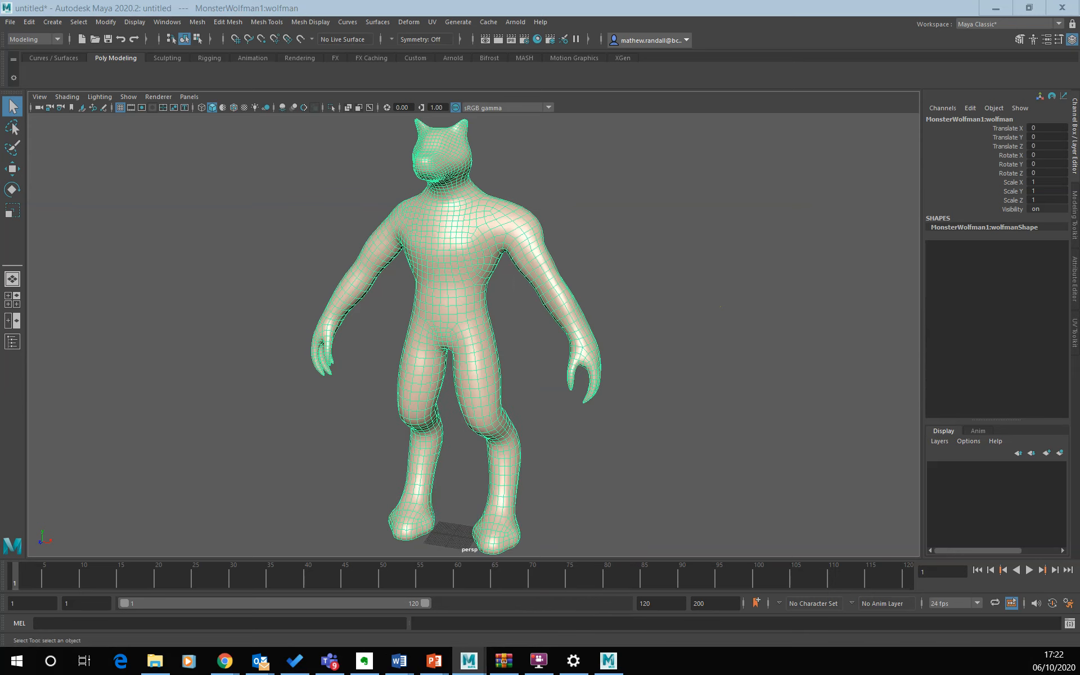
pyautogui.moveTo(669, 77); pyautogui.dragTo(441, 102)
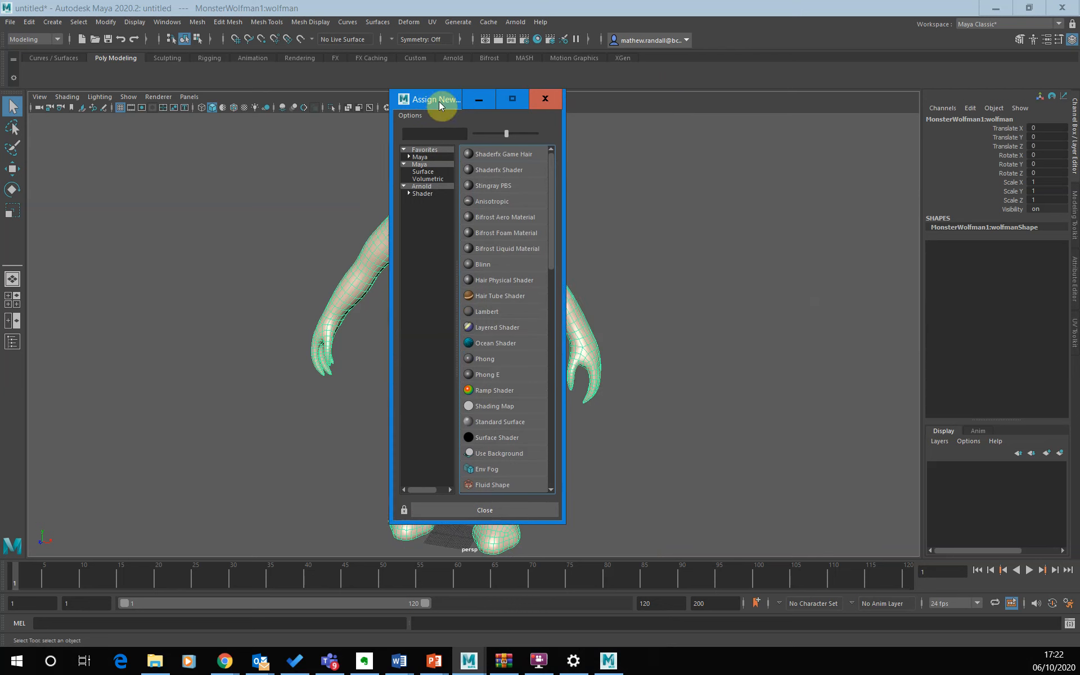
pyautogui.click(427, 193)
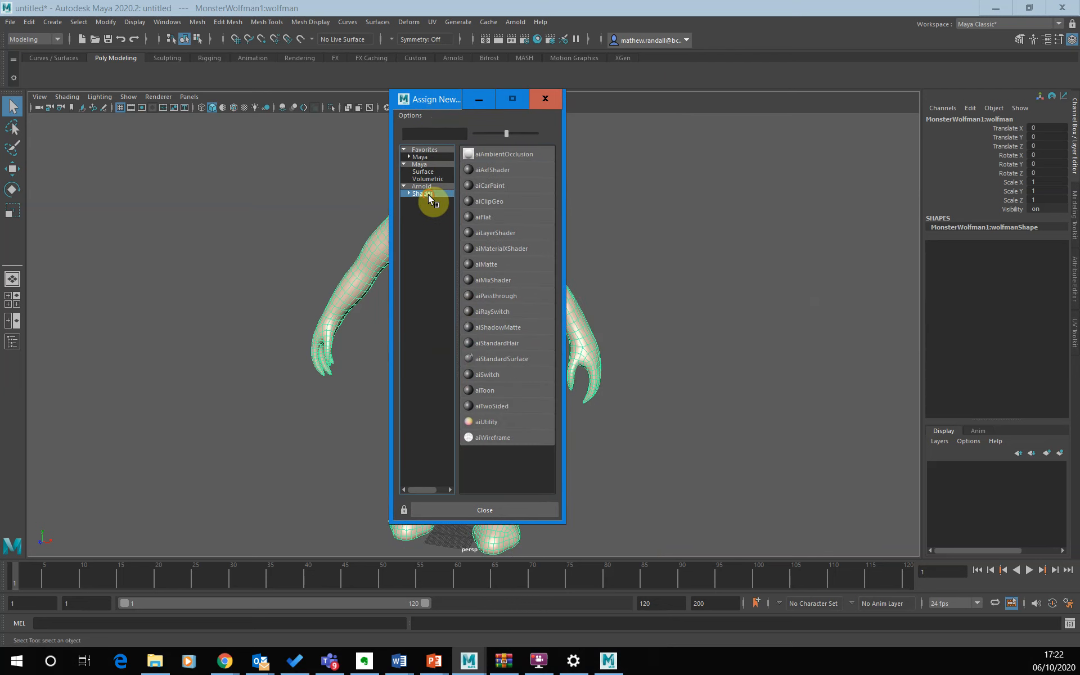
pyautogui.click(506, 358)
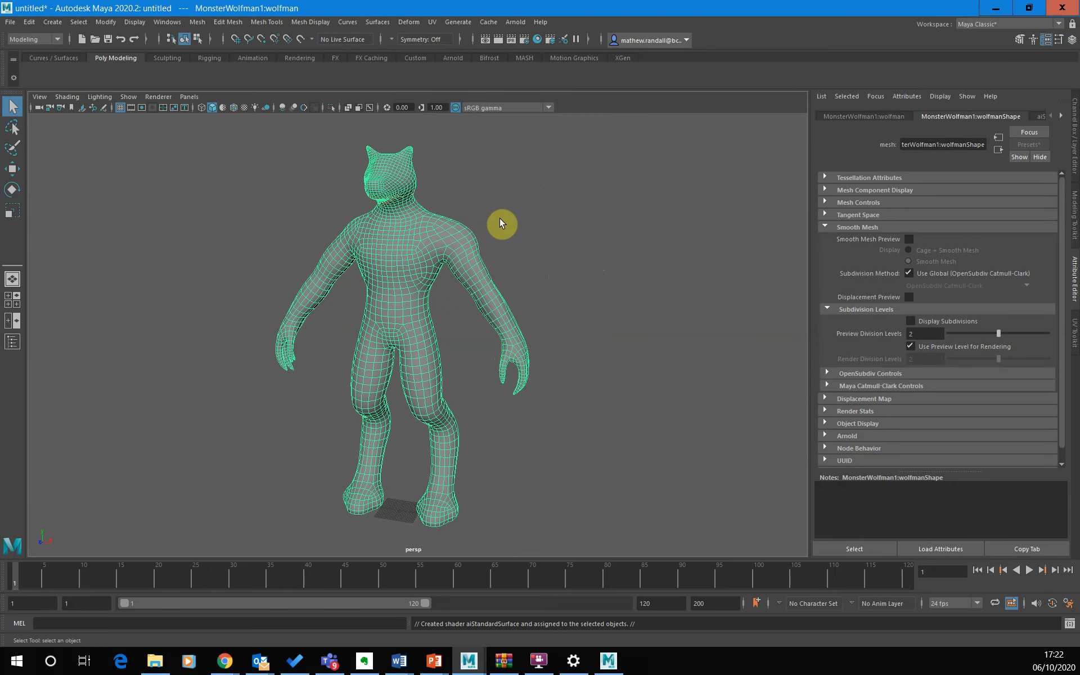
# Test-render the wolfman with Arnold before any light is added, and close the render view.
pyautogui.click(514, 22)
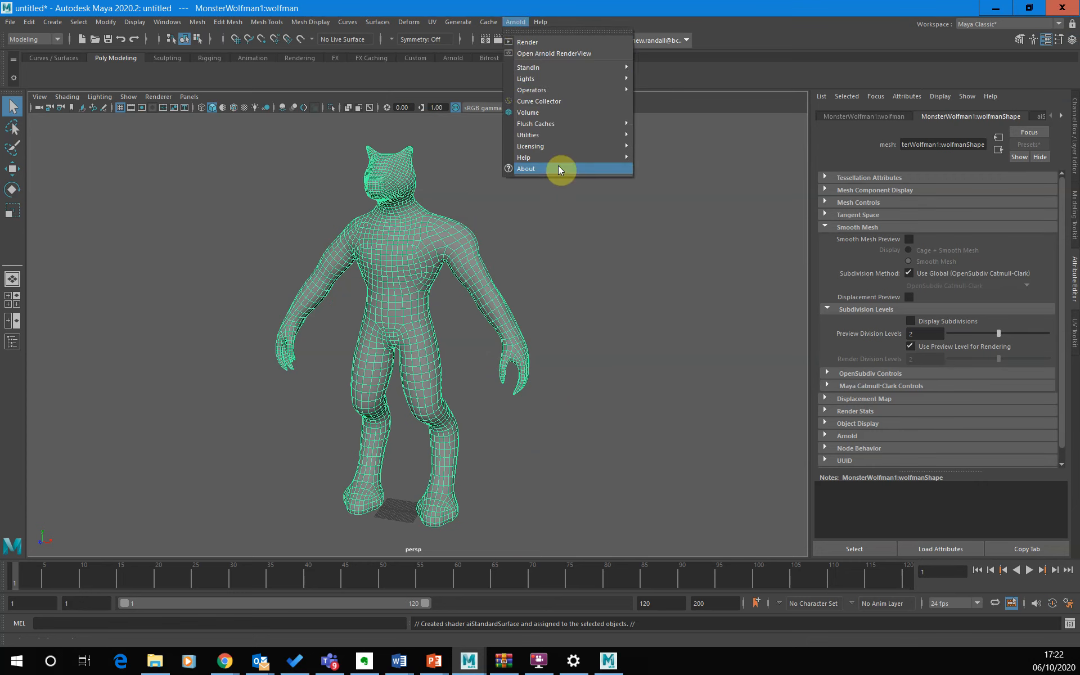
pyautogui.click(529, 43)
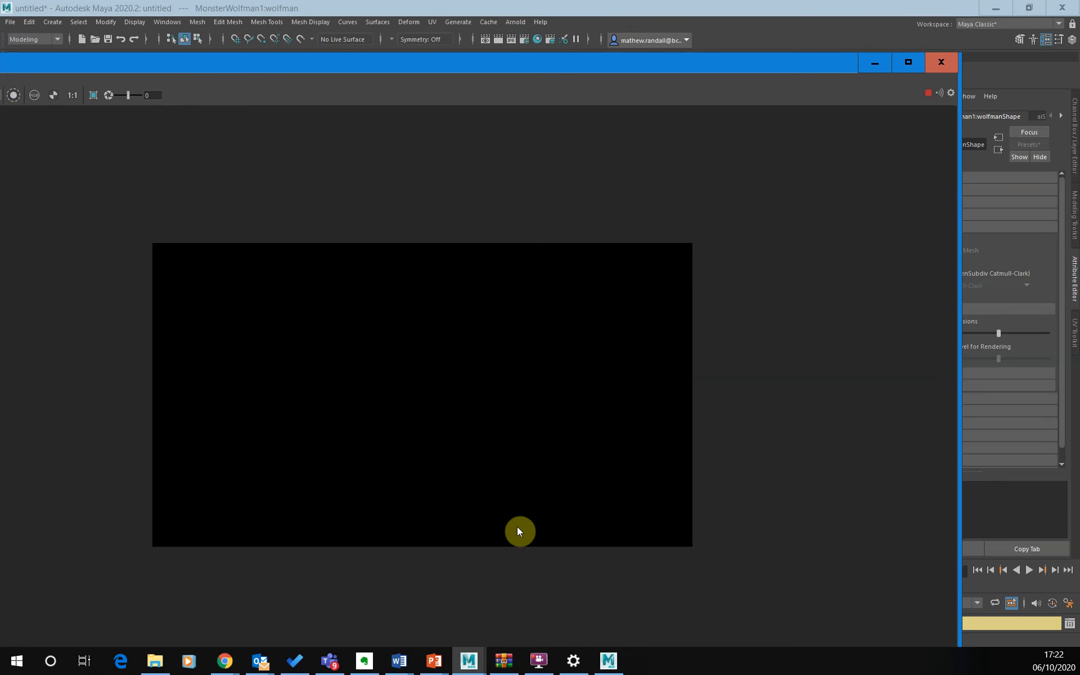
pyautogui.click(940, 71)
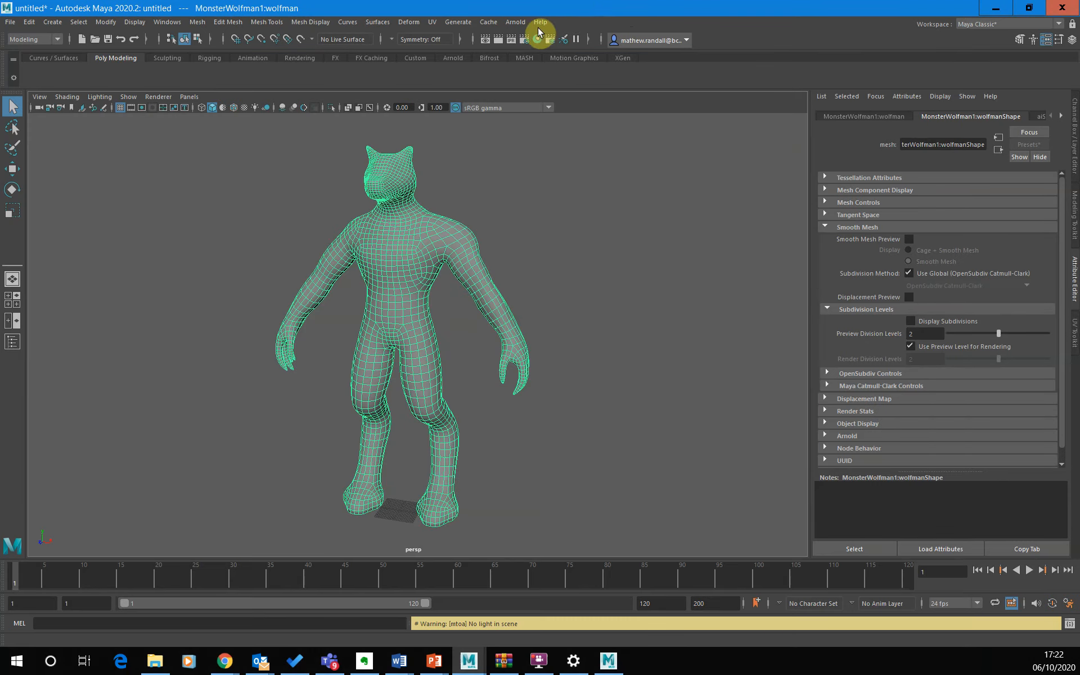
# Add an Arnold Physical Sky light to the scene, test-render the lit wolfman and close the render view.
pyautogui.click(517, 21)
pyautogui.moveTo(545, 79)
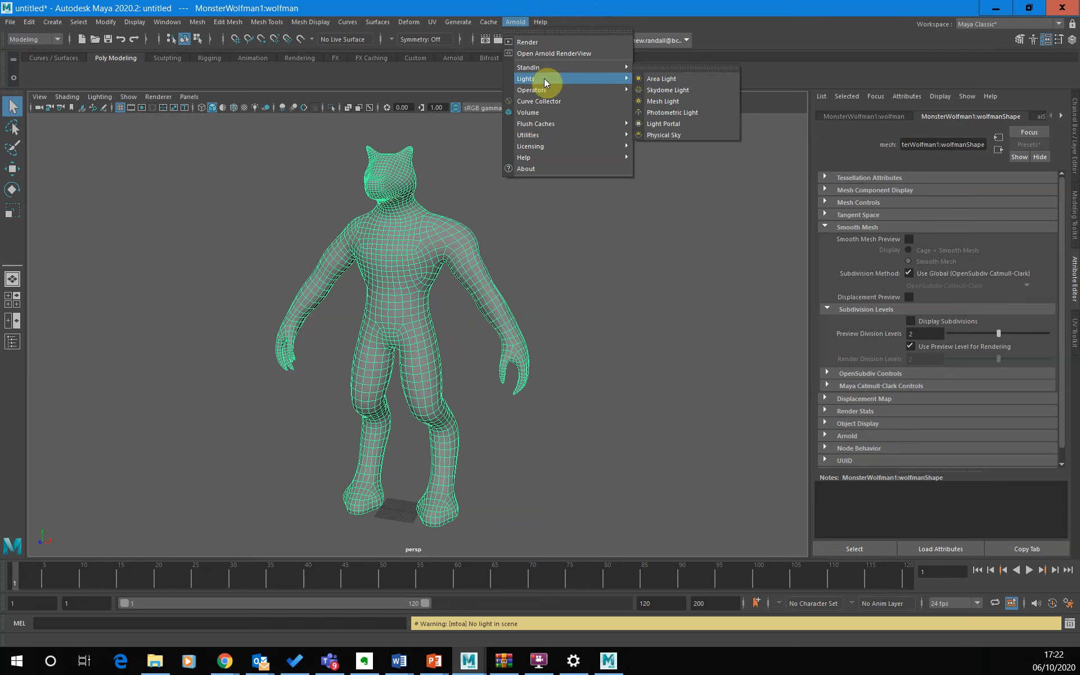
pyautogui.click(675, 135)
pyautogui.click(516, 21)
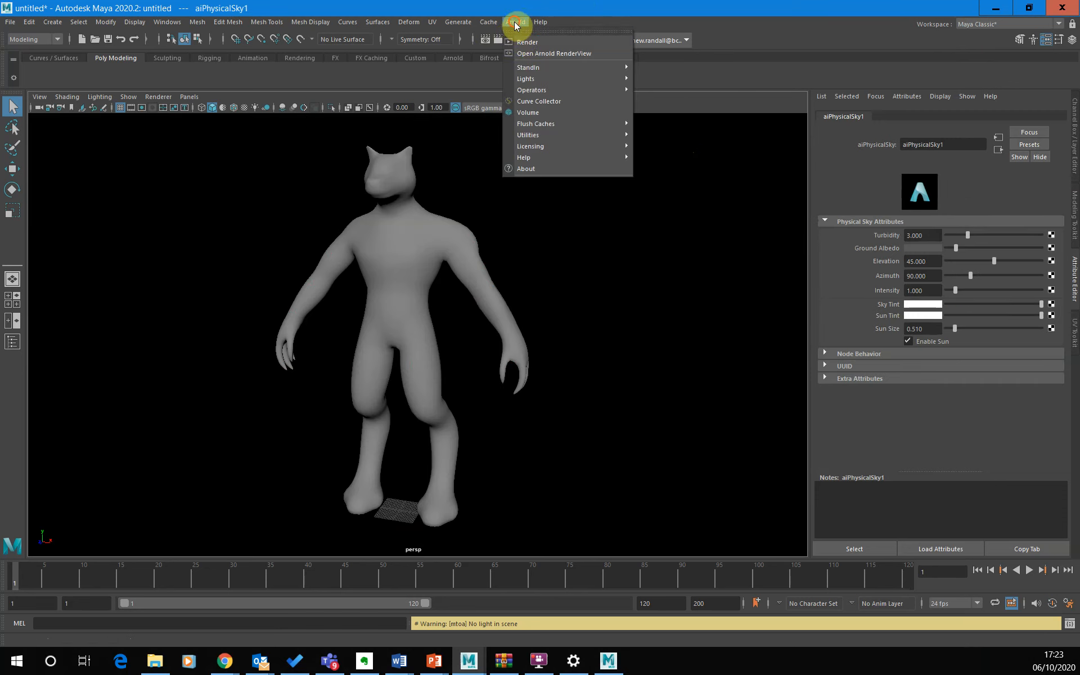
pyautogui.click(523, 37)
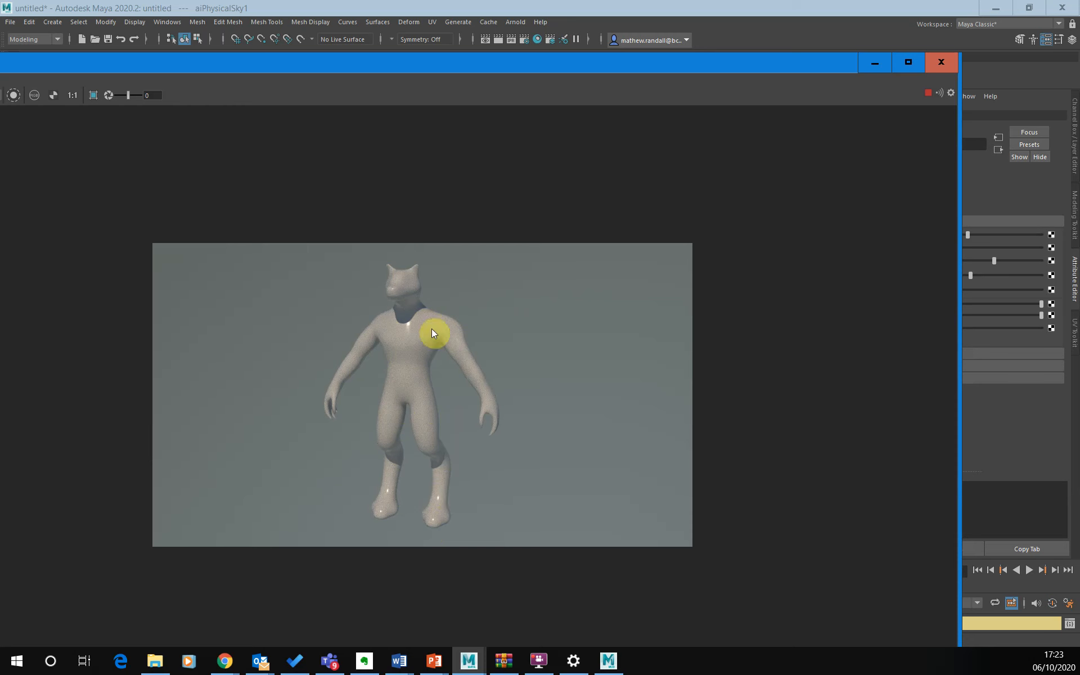
pyautogui.click(948, 63)
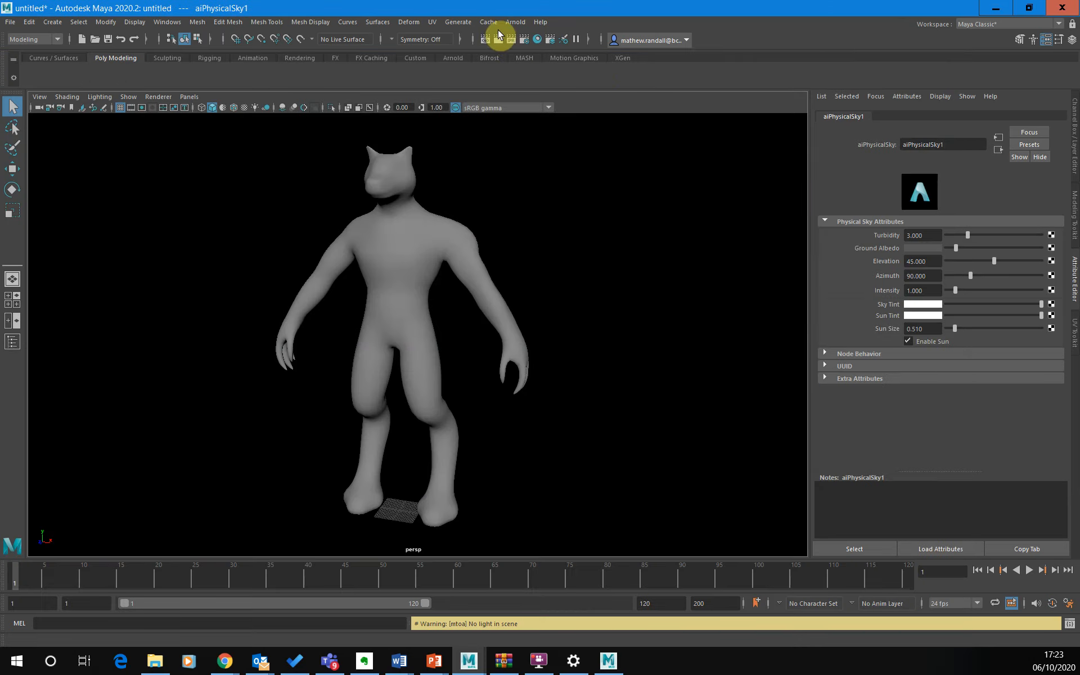
# Set the image size preset in the render settings to Full_1024.
pyautogui.click(538, 40)
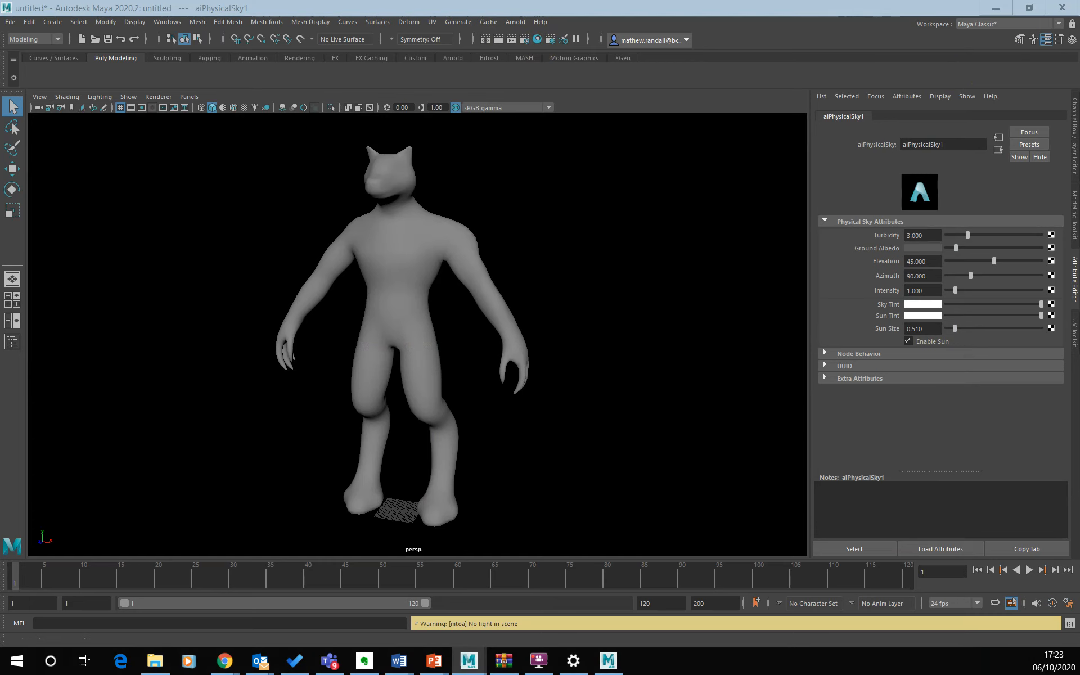
pyautogui.click(525, 40)
pyautogui.moveTo(576, 205); pyautogui.dragTo(424, 116)
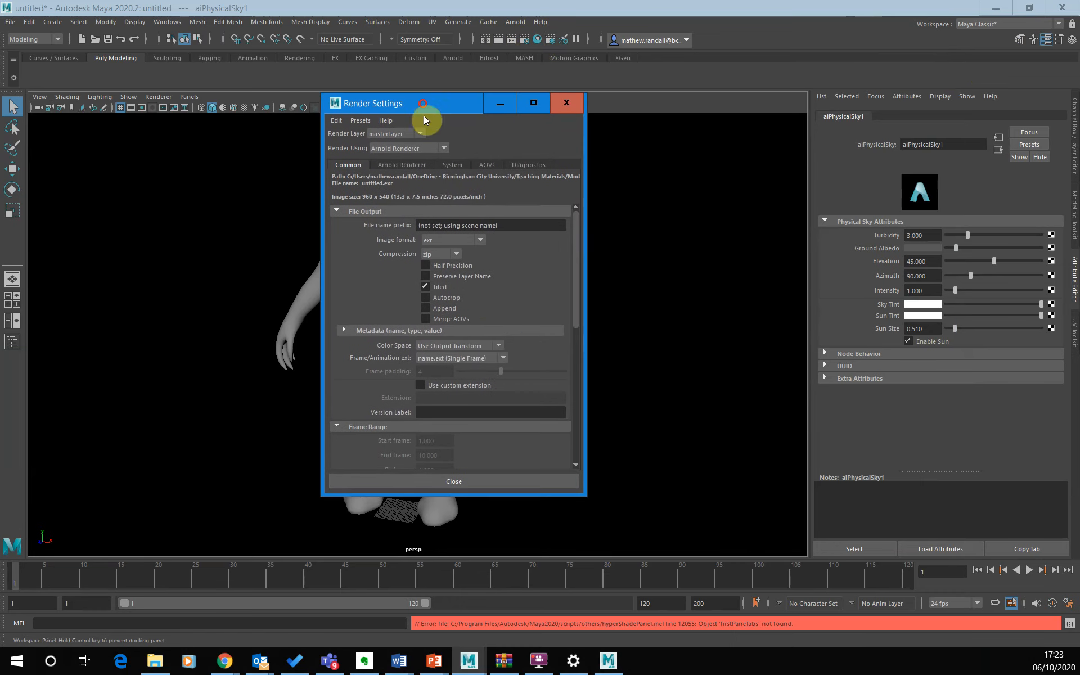
pyautogui.scroll(-5, 458, 292)
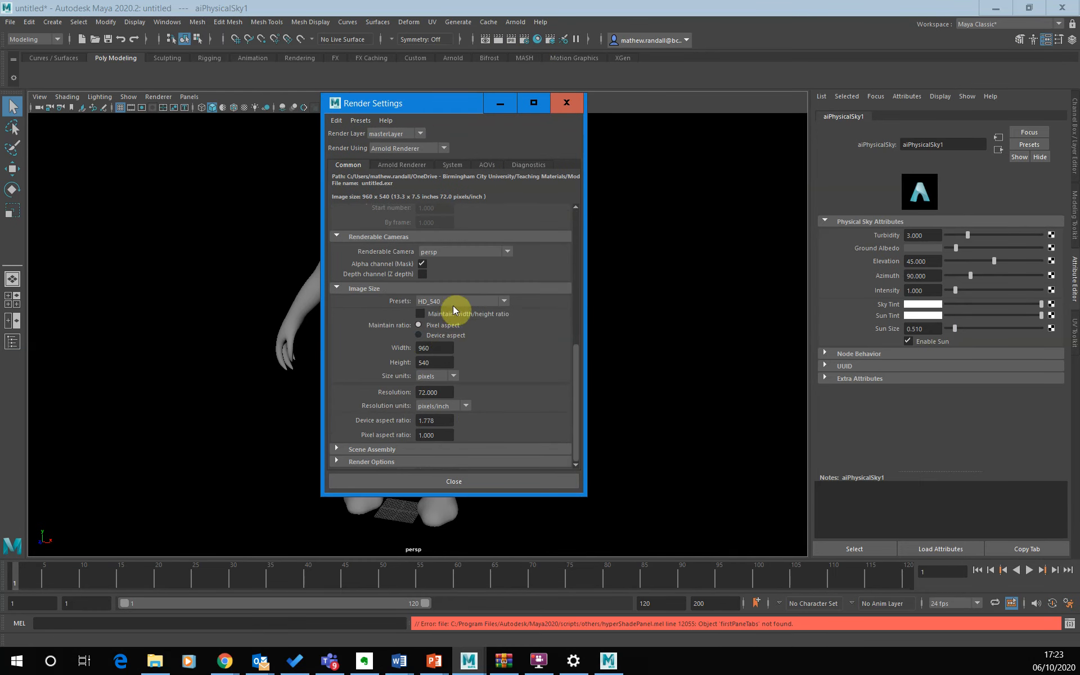
pyautogui.click(456, 302)
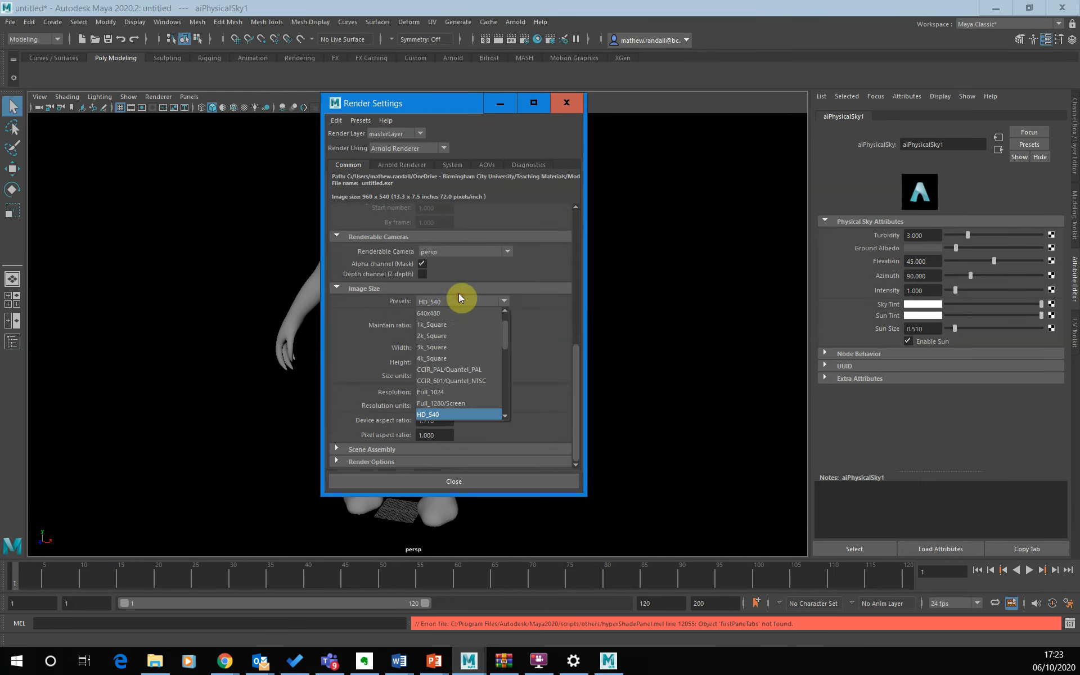
pyautogui.click(456, 393)
pyautogui.click(447, 483)
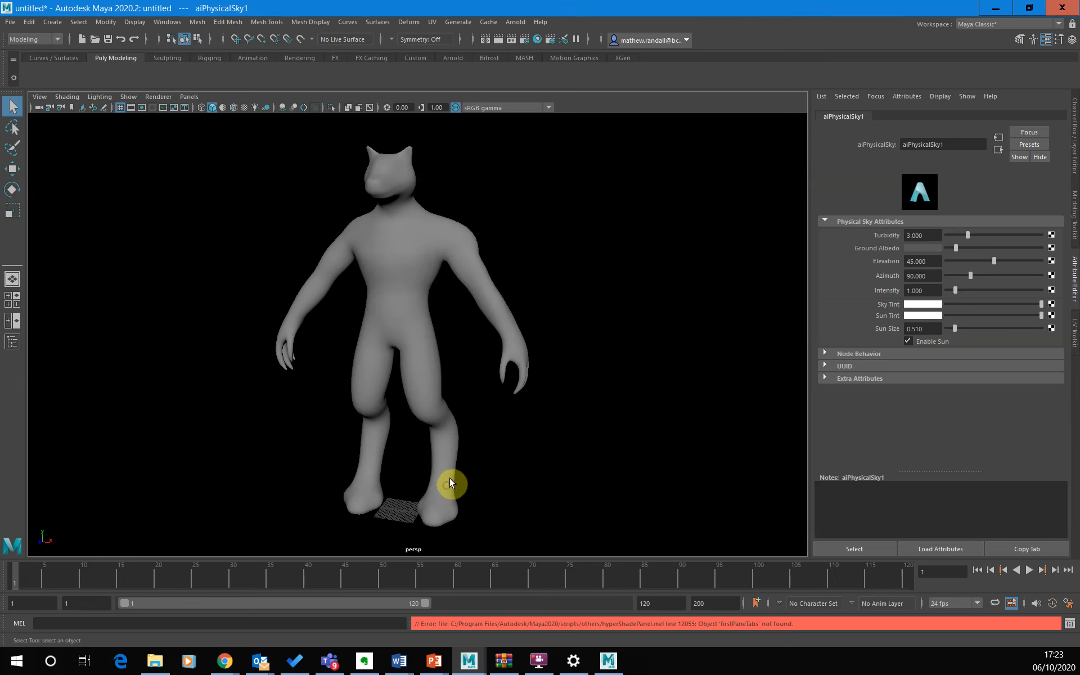
# Render the wolfman with Arnold at the Full_1024 size, examine the result up close and close the render view.
pyautogui.click(523, 22)
pyautogui.click(528, 45)
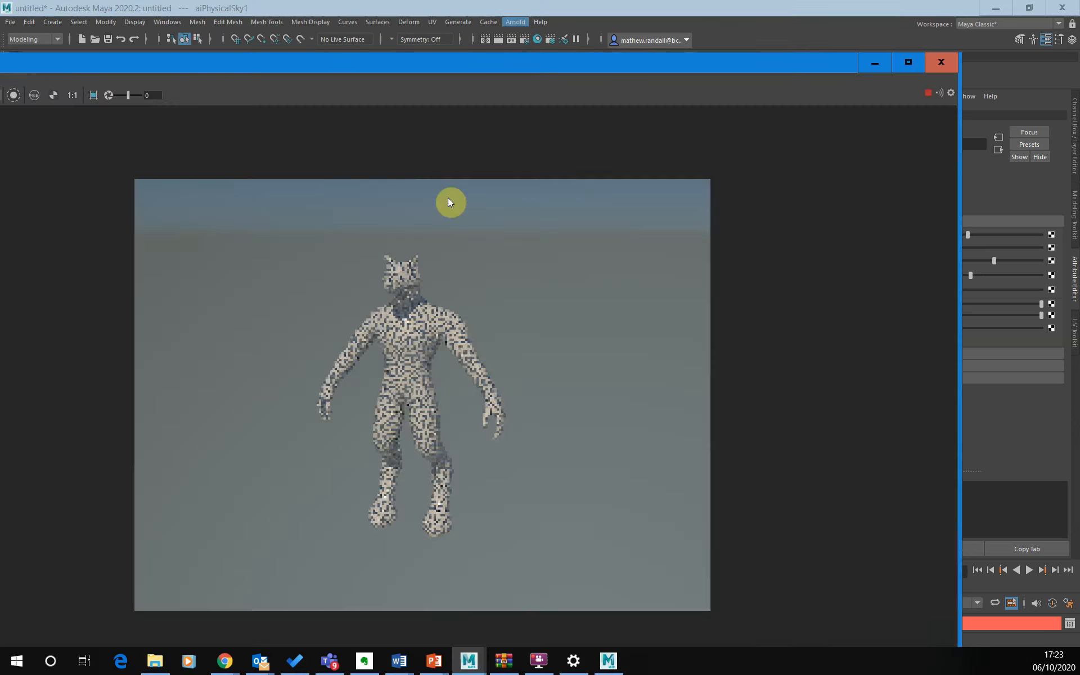
pyautogui.moveTo(461, 63); pyautogui.dragTo(517, 44)
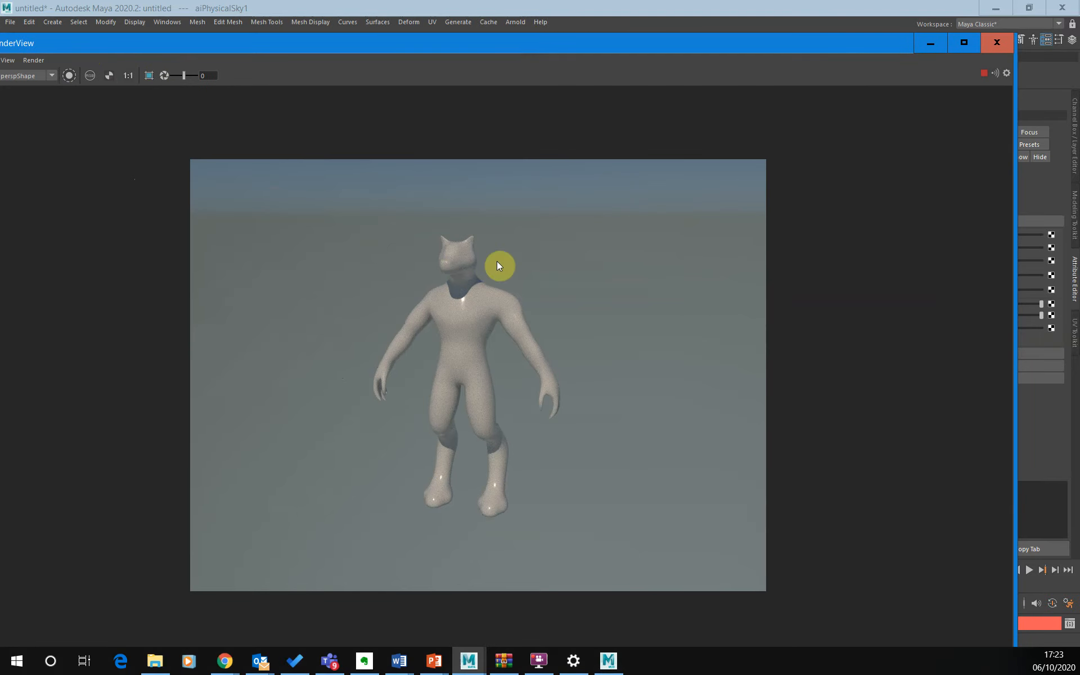
pyautogui.moveTo(509, 45); pyautogui.dragTo(550, 40)
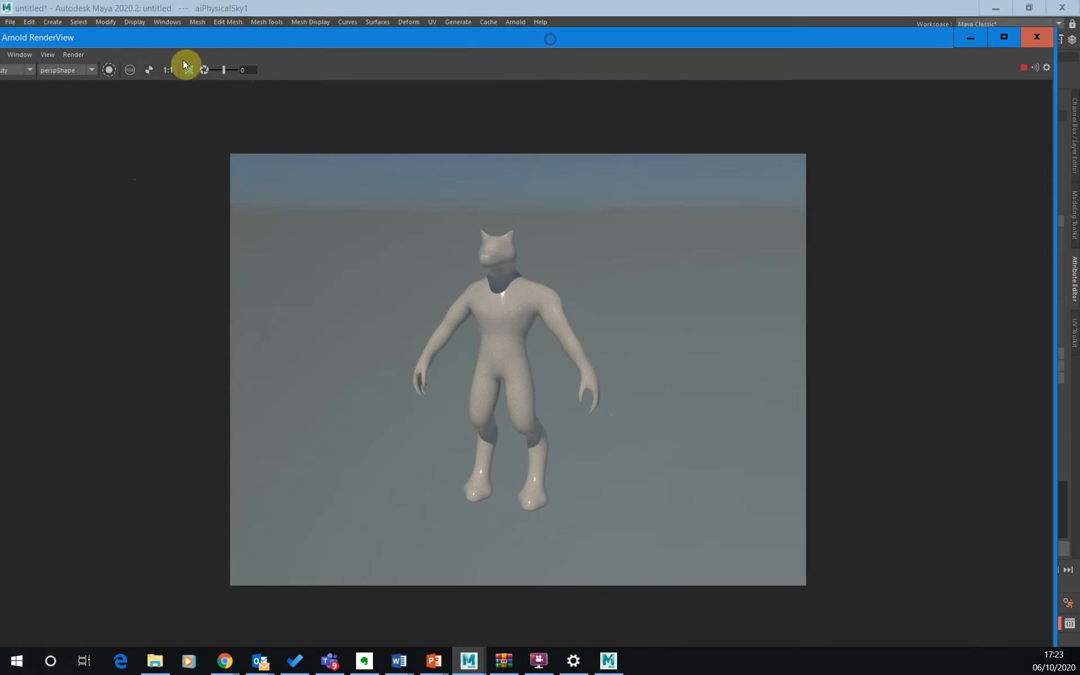
pyautogui.scroll(3, 431, 308)
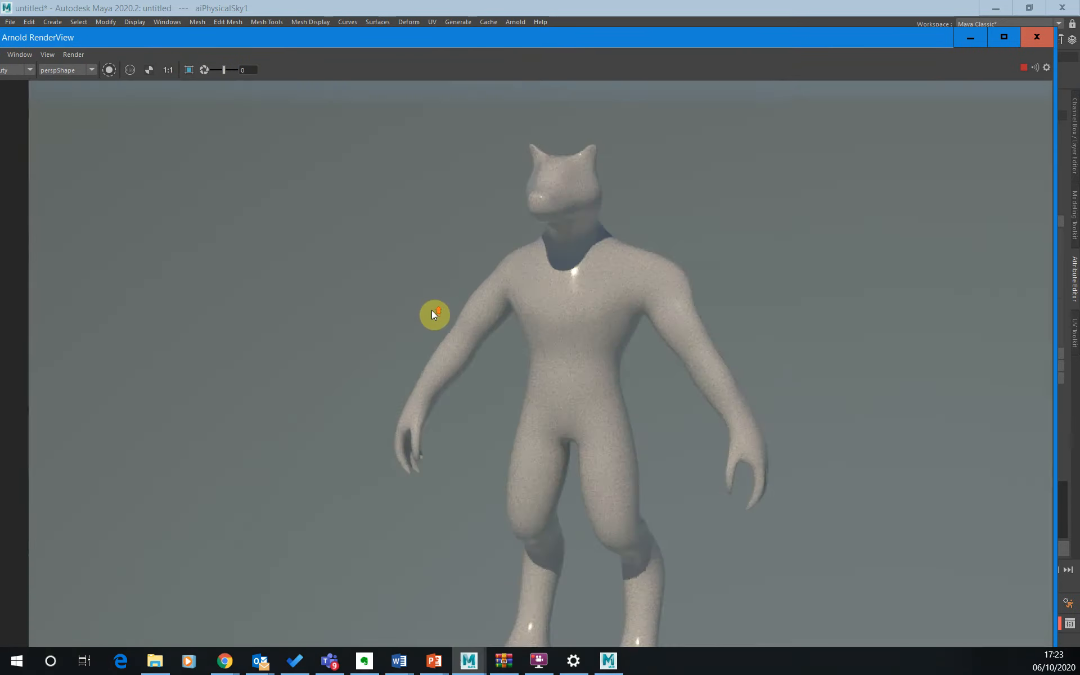
pyautogui.click(168, 72)
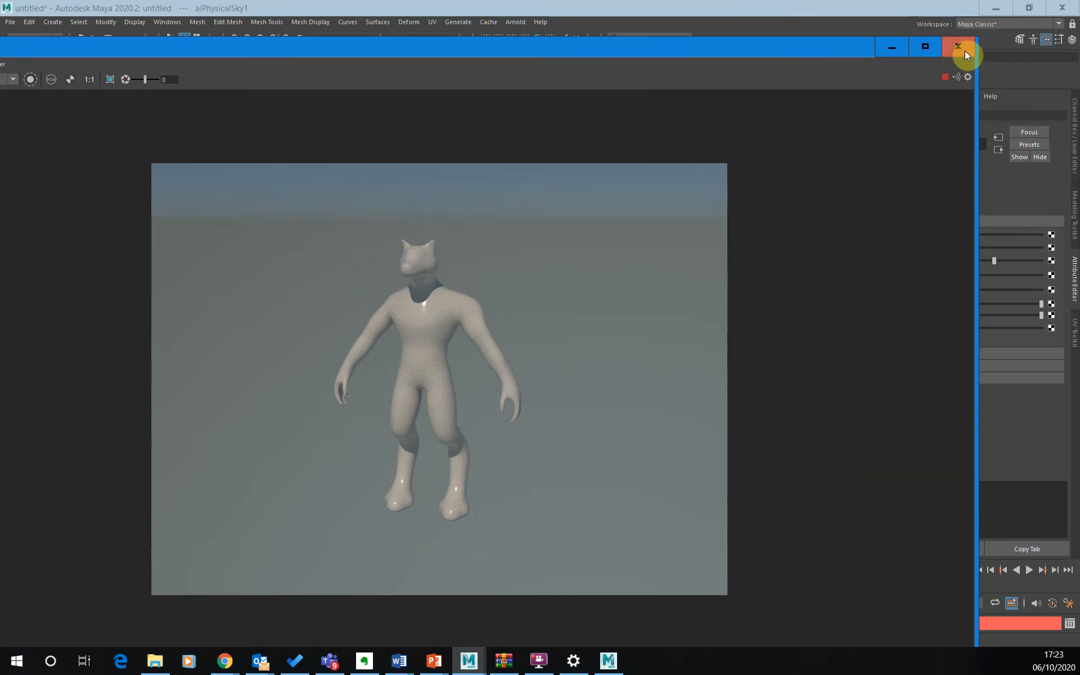
pyautogui.click(964, 49)
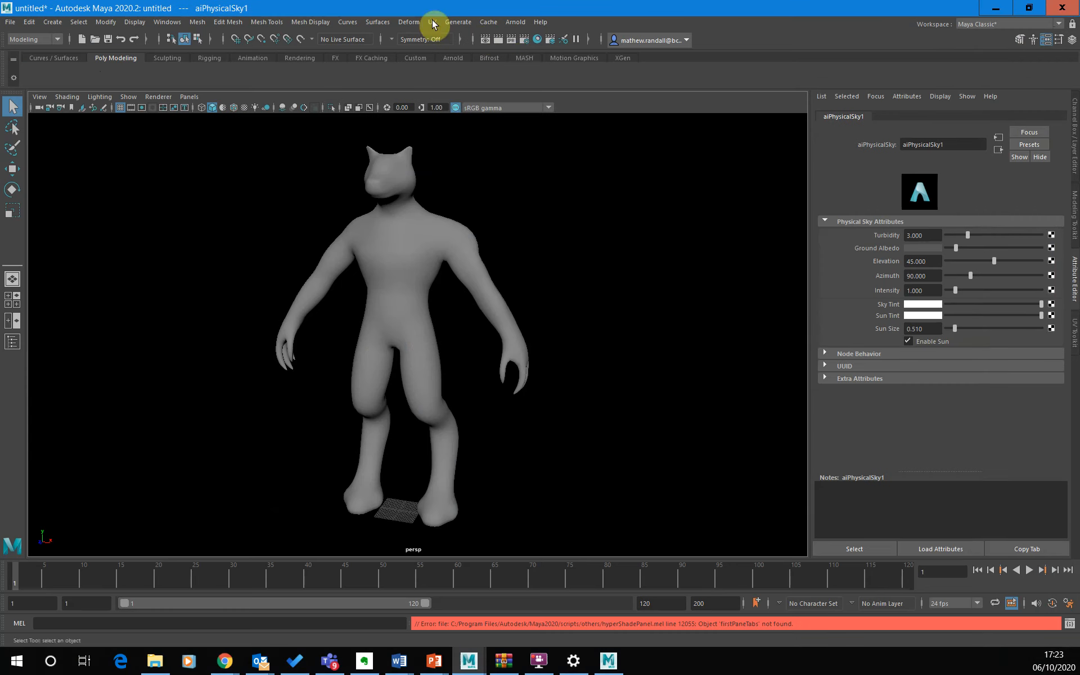
# Set the image size preset in the render settings to HD_1080.
pyautogui.click(524, 39)
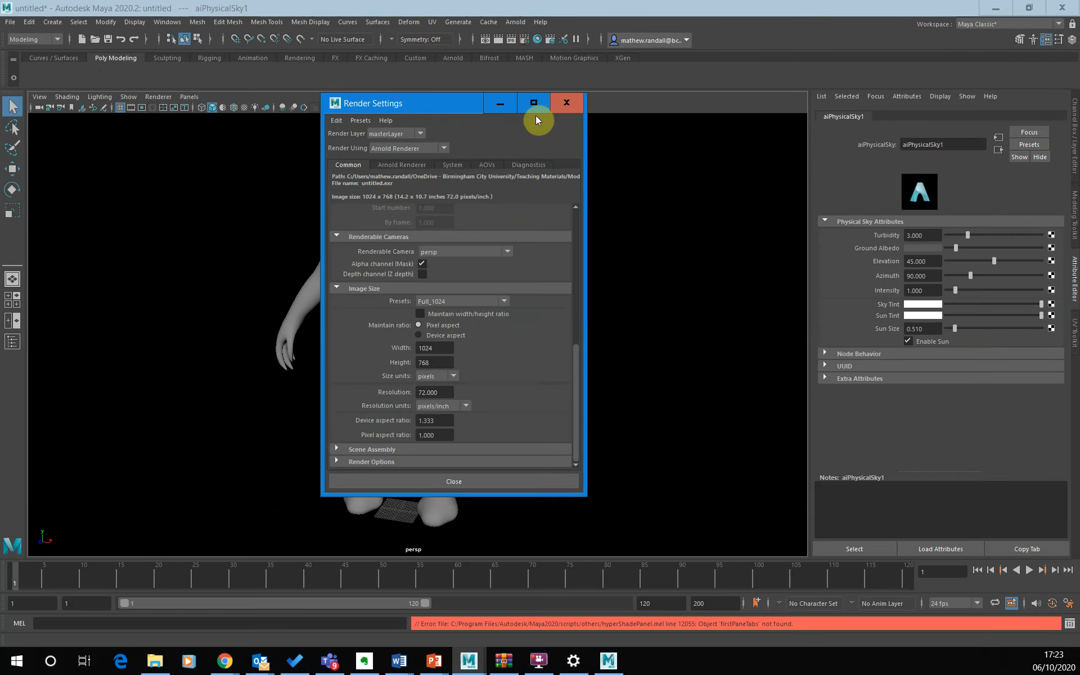
pyautogui.click(472, 302)
pyautogui.scroll(-3, 457, 377)
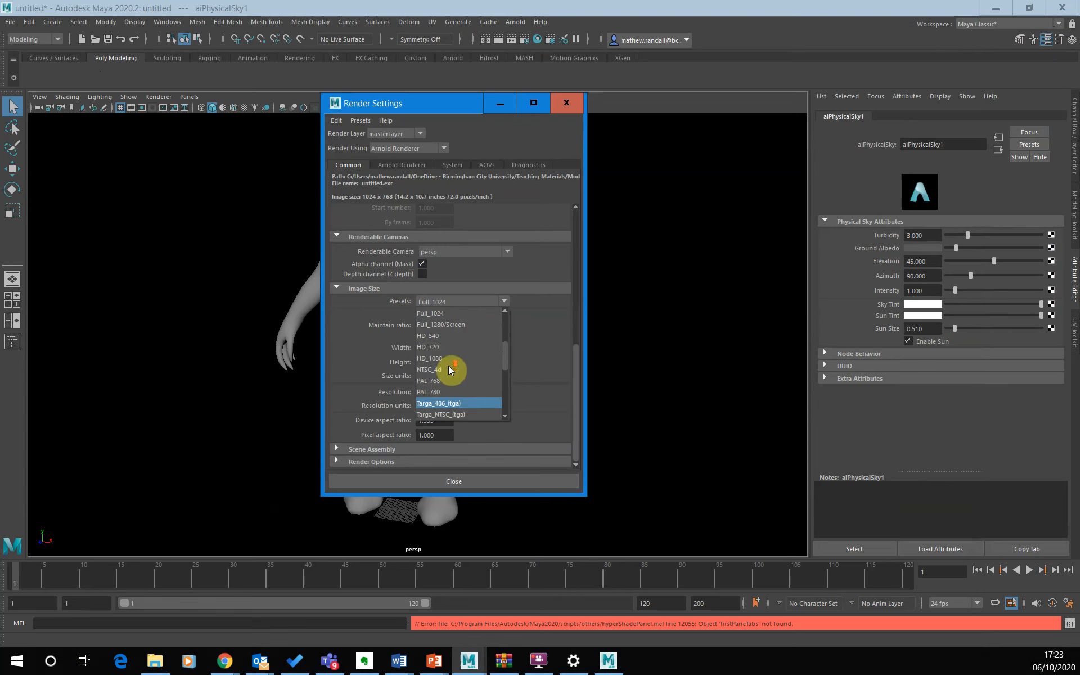
pyautogui.click(435, 359)
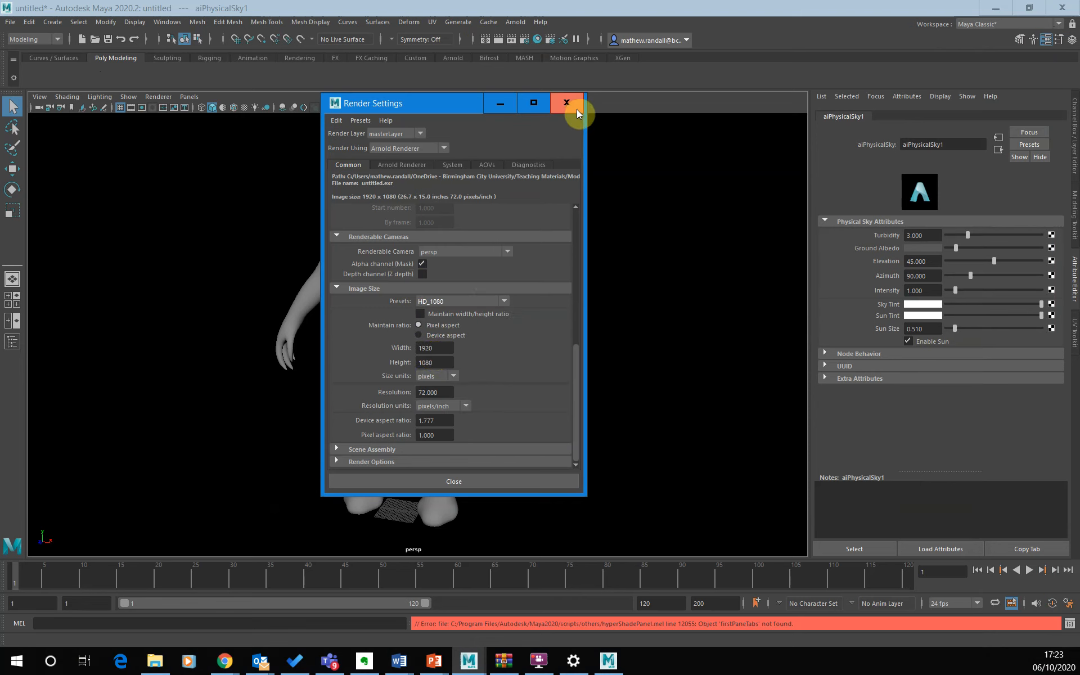
pyautogui.click(465, 481)
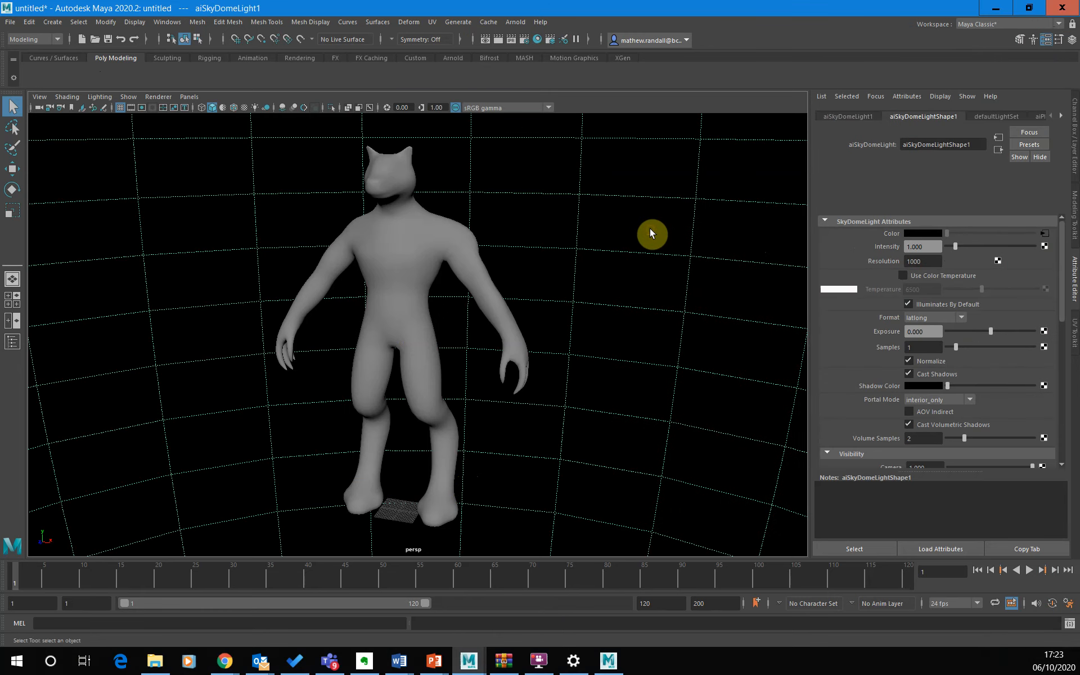
# Examine the whole sky dome surrounding the wolfman, and test-render the scene with Arnold at the HD_1080 size.
pyautogui.press('f')
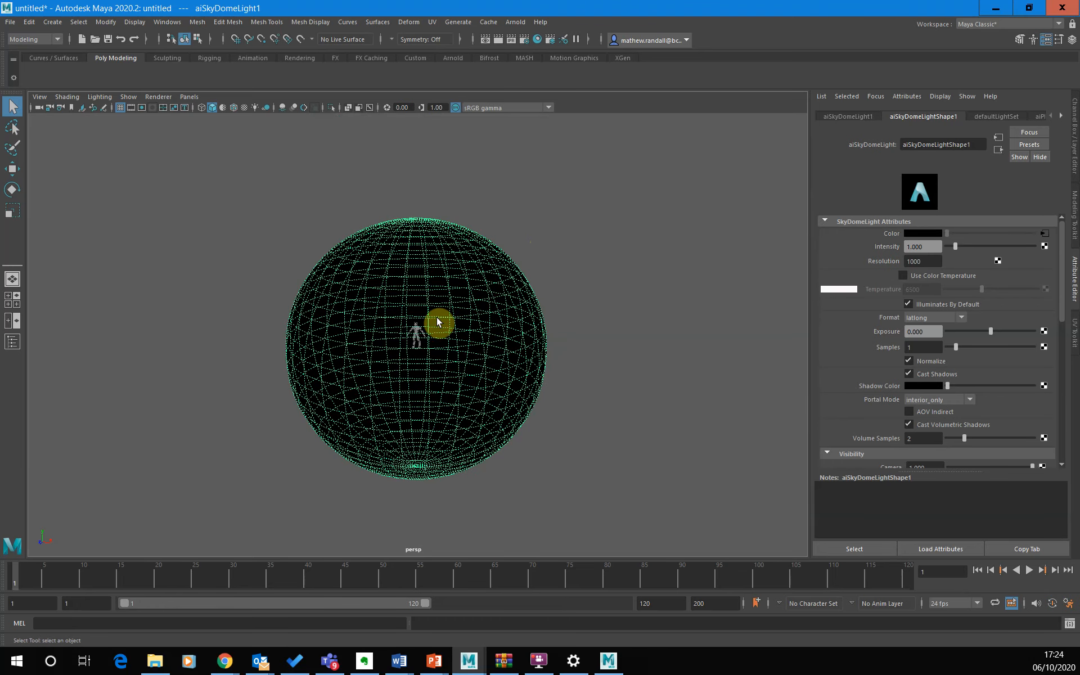
pyautogui.scroll(10, 508, 315)
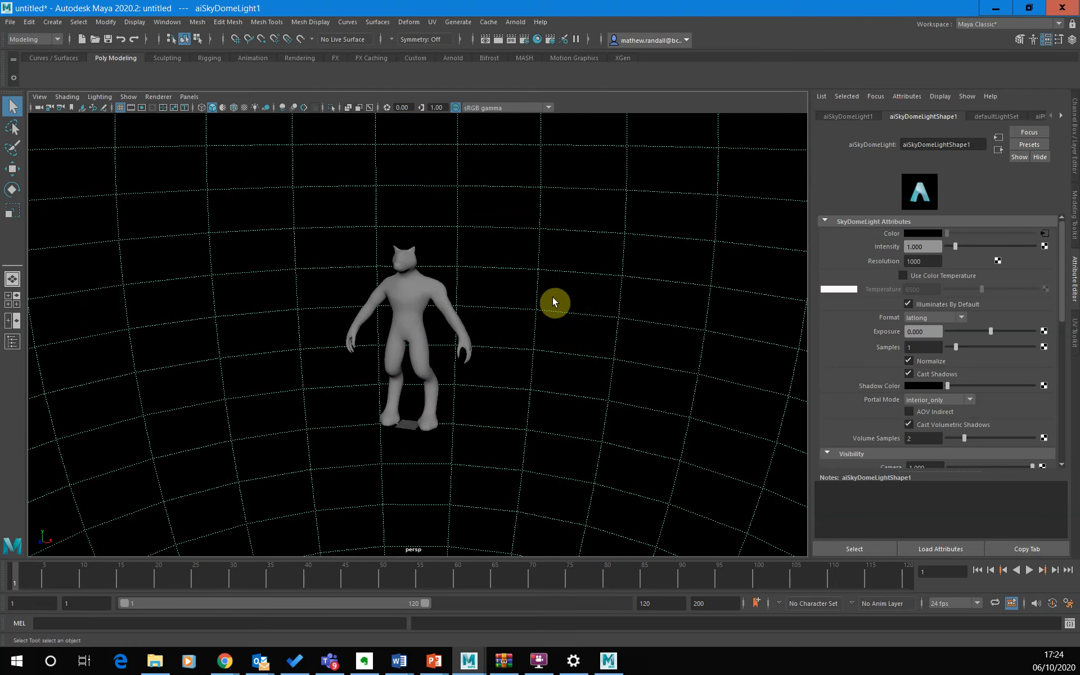
pyautogui.scroll(2, 566, 252)
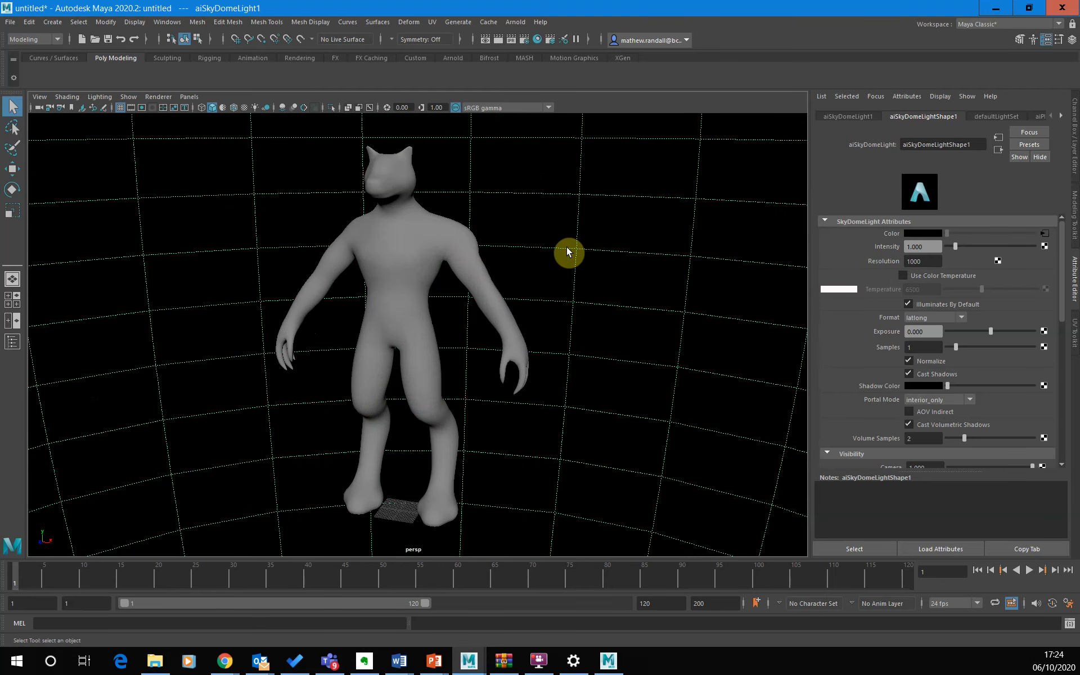
pyautogui.click(515, 22)
pyautogui.click(520, 43)
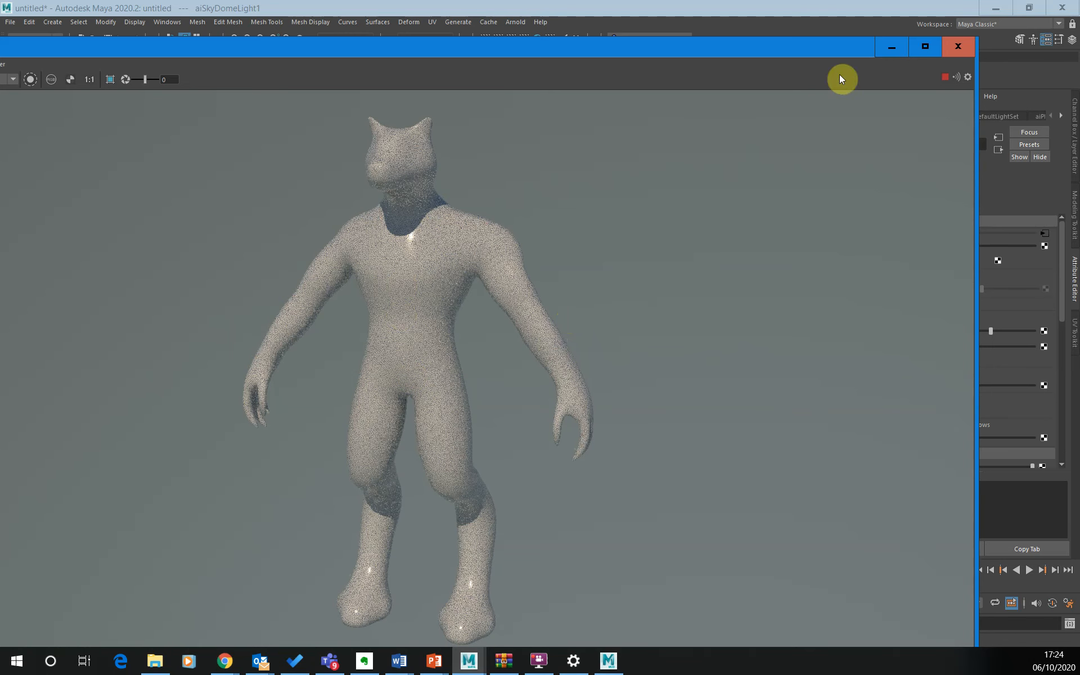
pyautogui.click(976, 72)
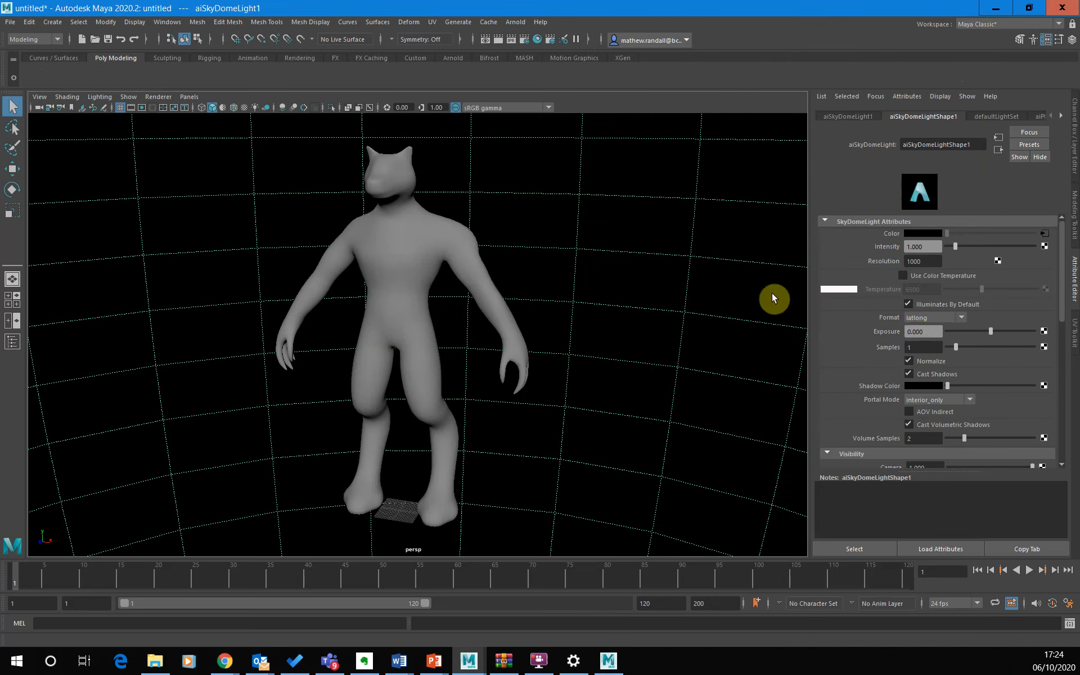
# Set the sky dome light's samples to 3, test-render the wolfman with Arnold and close the render view.
pyautogui.click(927, 346)
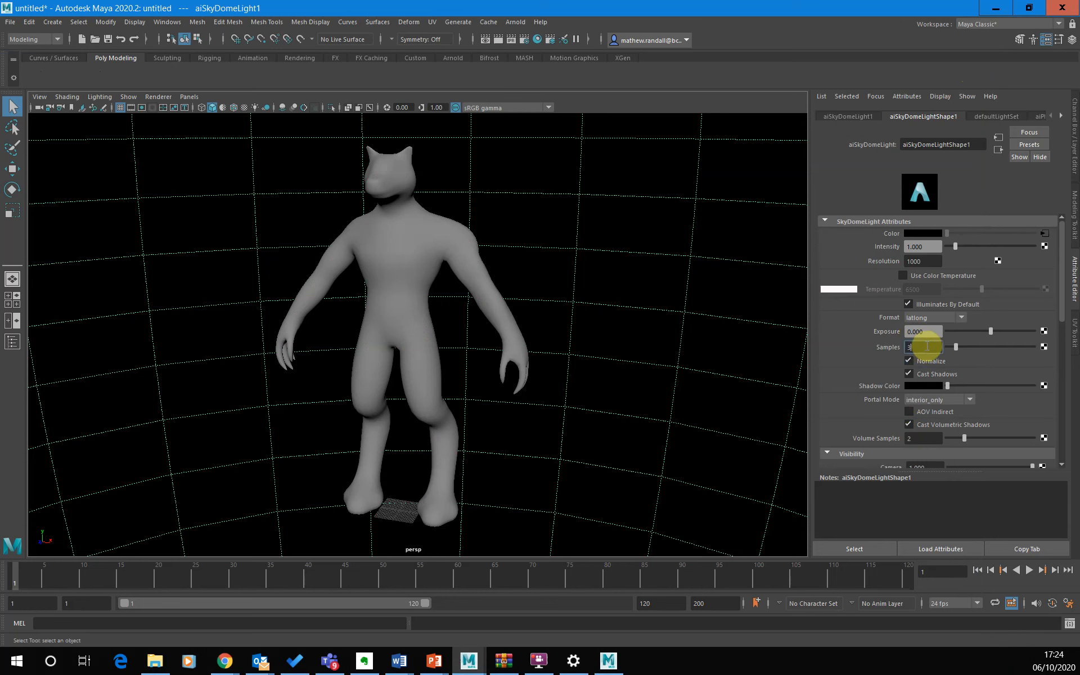
pyautogui.press('Return')
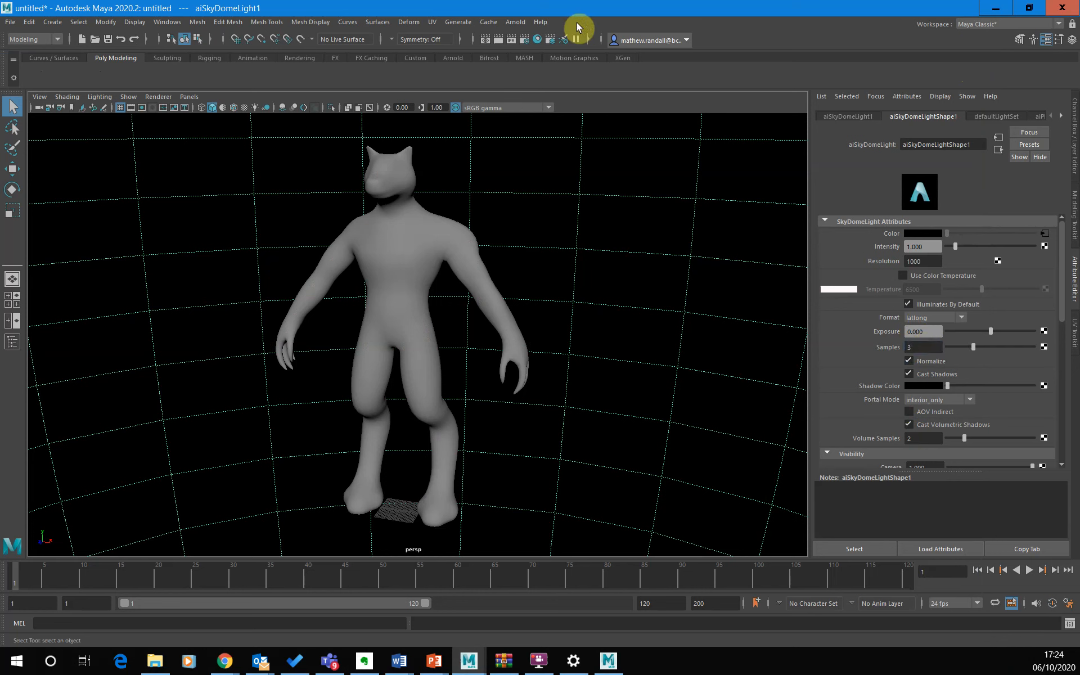
pyautogui.click(513, 22)
pyautogui.click(535, 39)
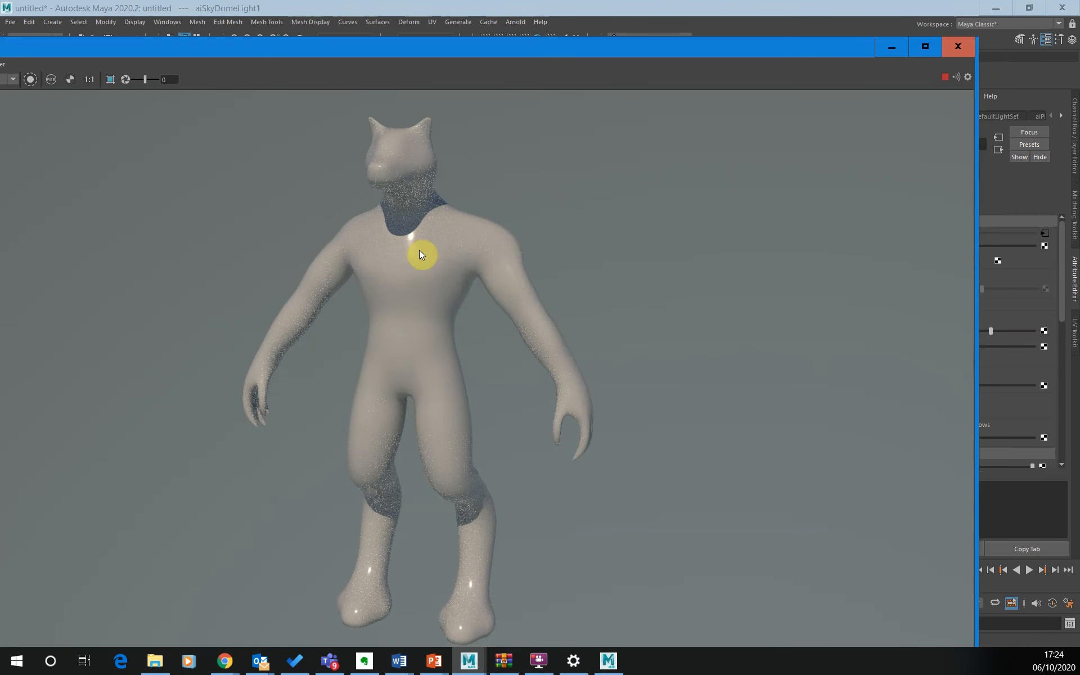
pyautogui.click(959, 47)
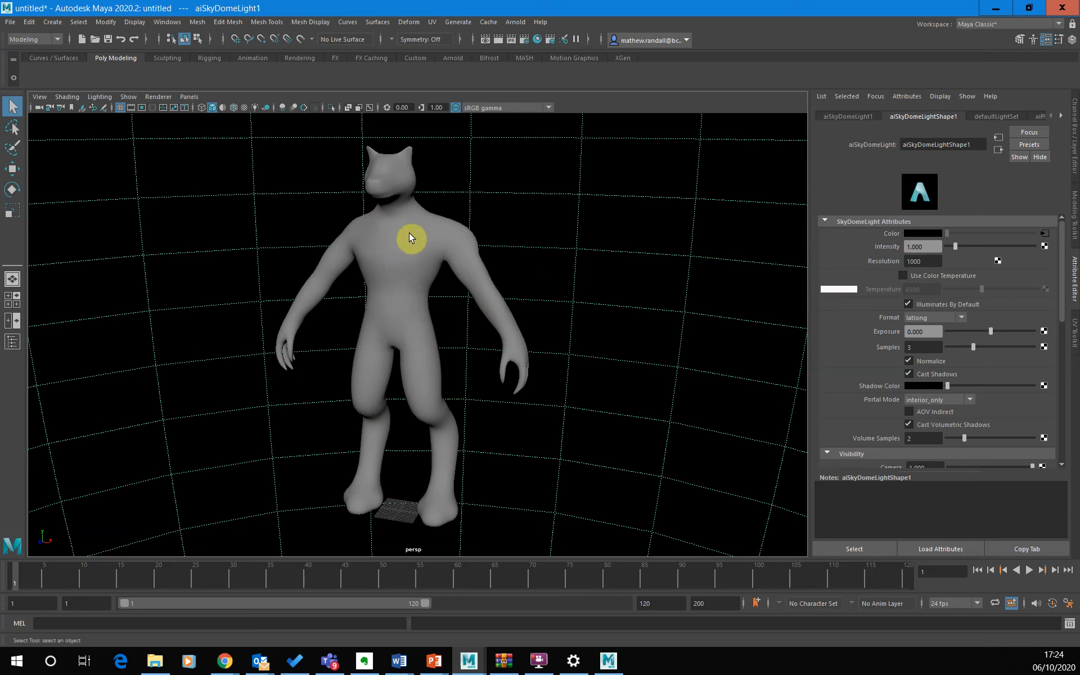
# Select the wolfman, open the Hypershade and graph the input and output connections of aiStandardSurface1.
pyautogui.click(401, 369)
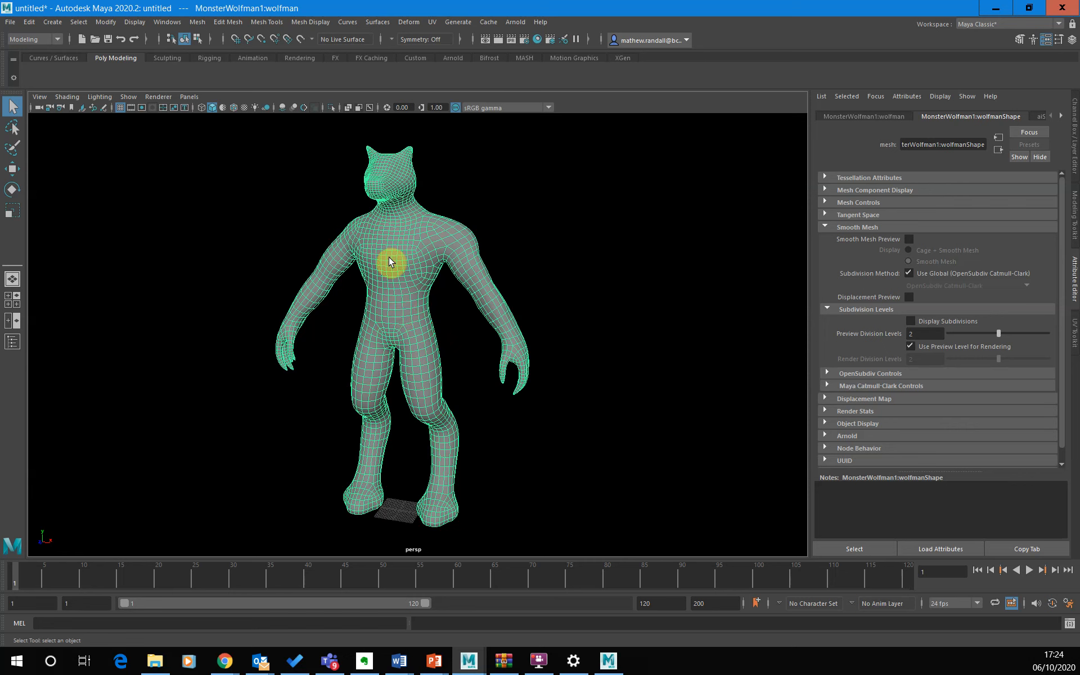
pyautogui.click(539, 39)
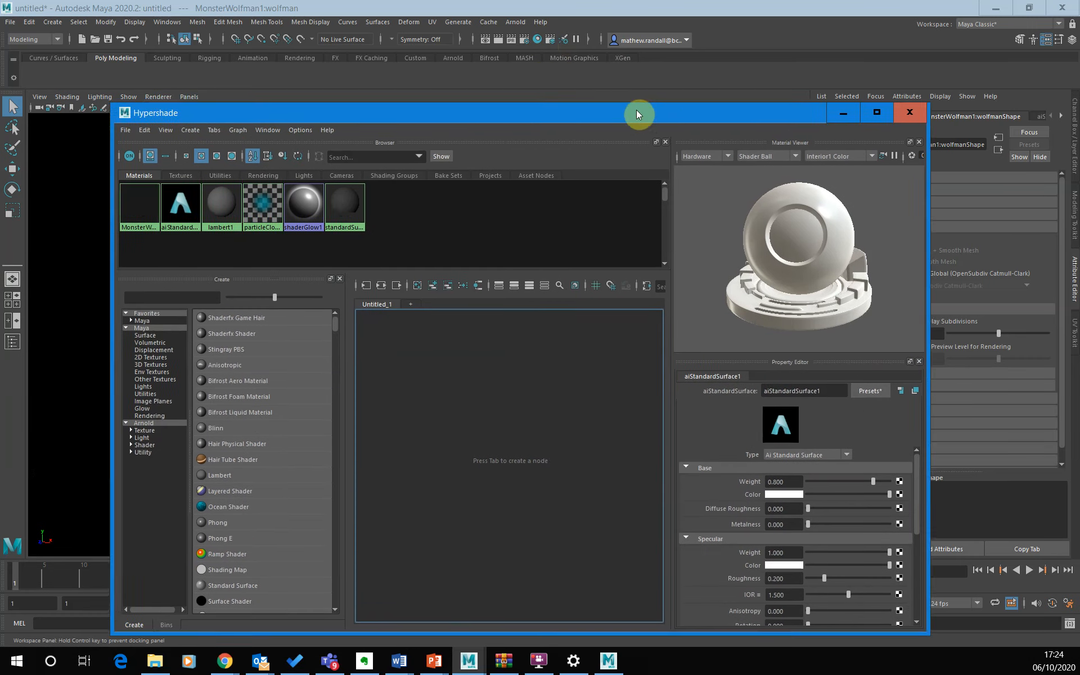
pyautogui.moveTo(636, 111); pyautogui.dragTo(666, 64)
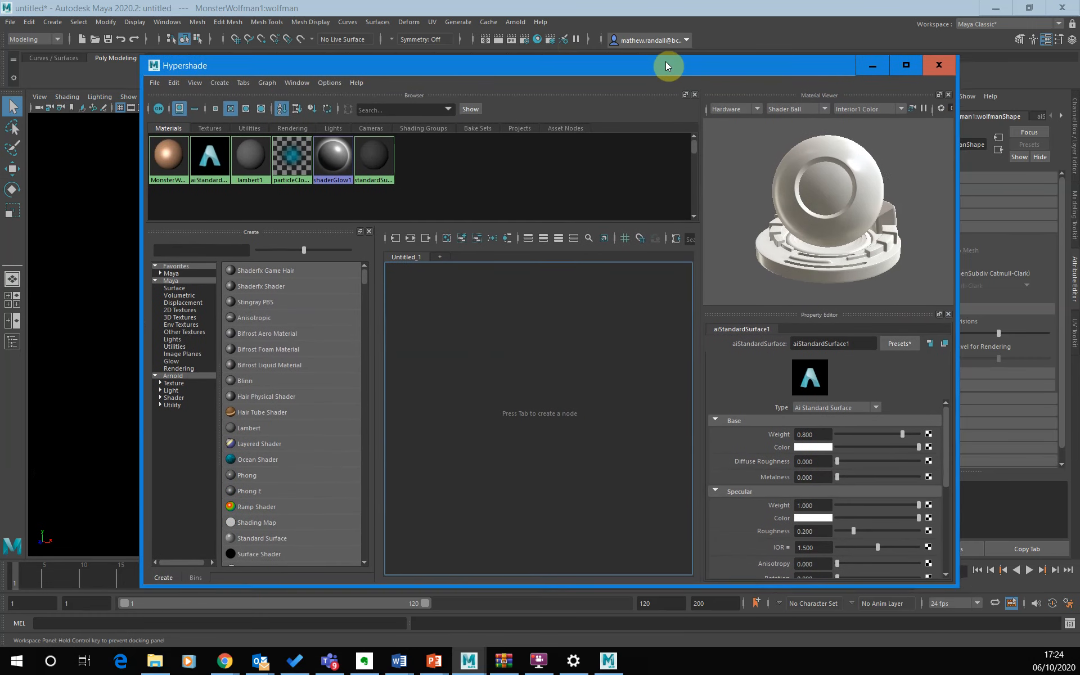
pyautogui.click(214, 167)
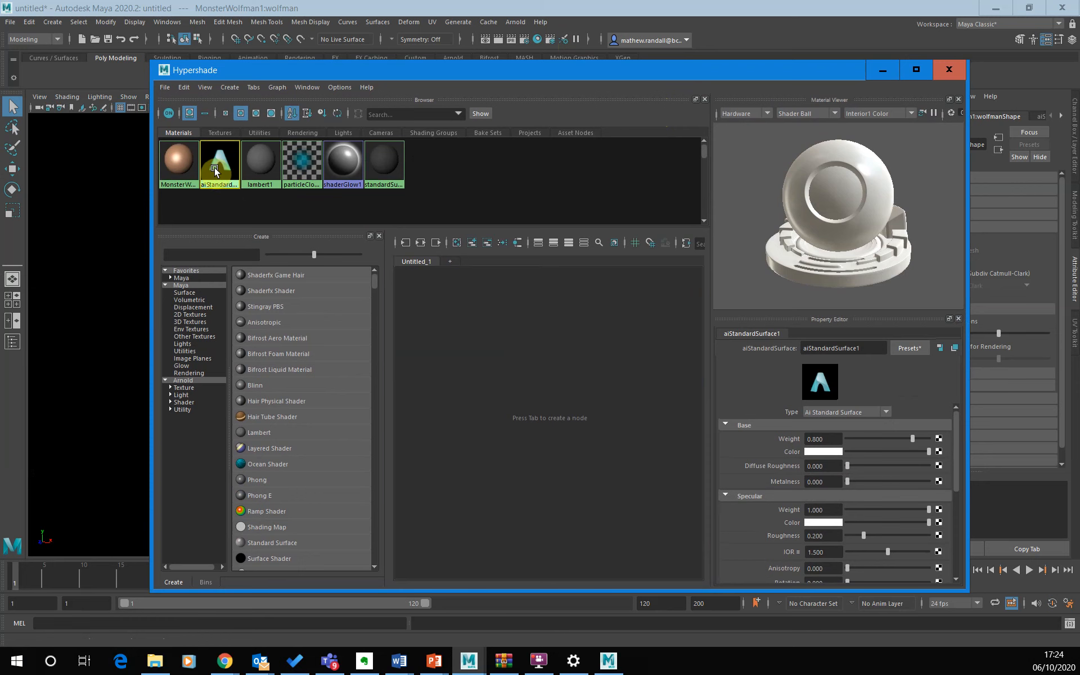
pyautogui.click(276, 87)
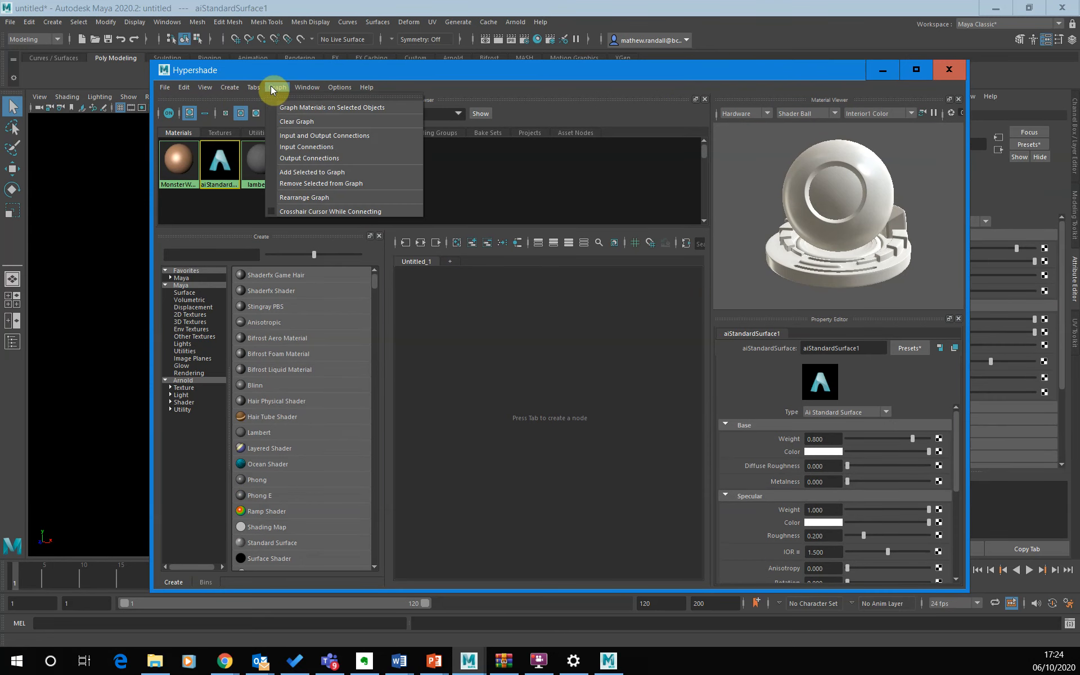
pyautogui.click(305, 135)
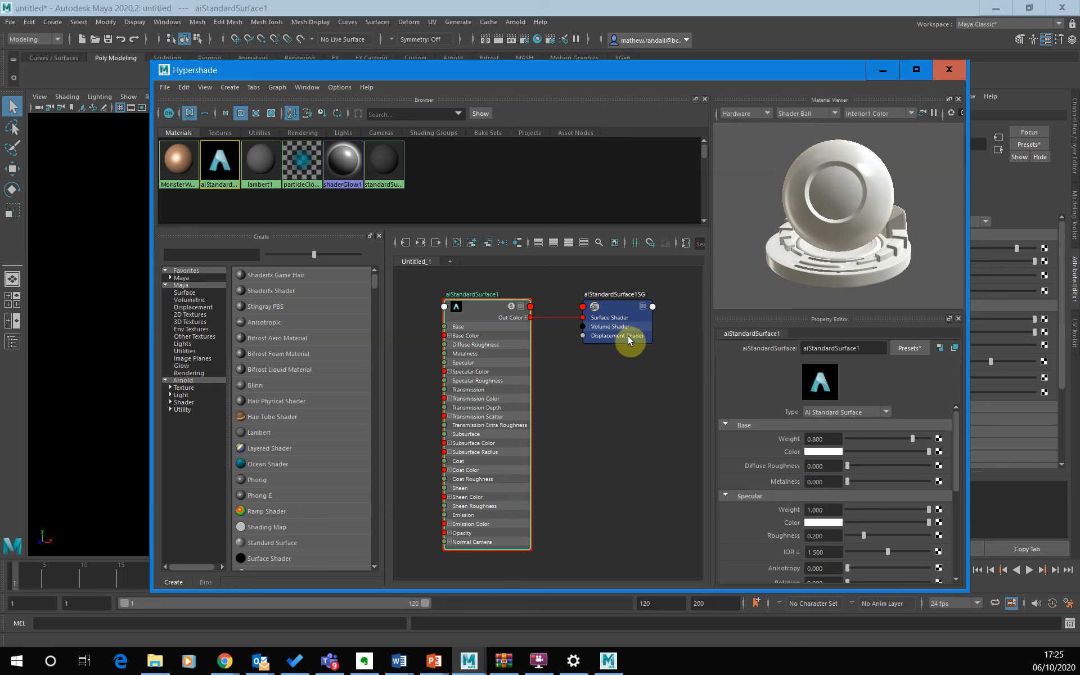
# Connect a new File texture to the displacement material of the aiStandardSurface1SG shading group.
pyautogui.click(622, 304)
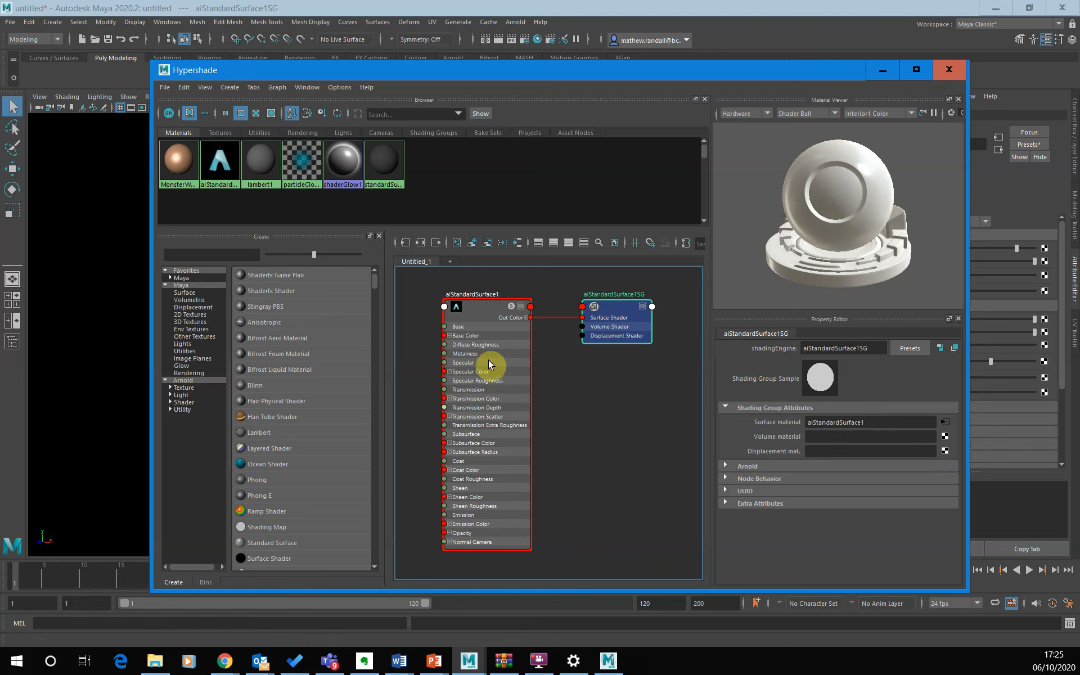
pyautogui.click(945, 452)
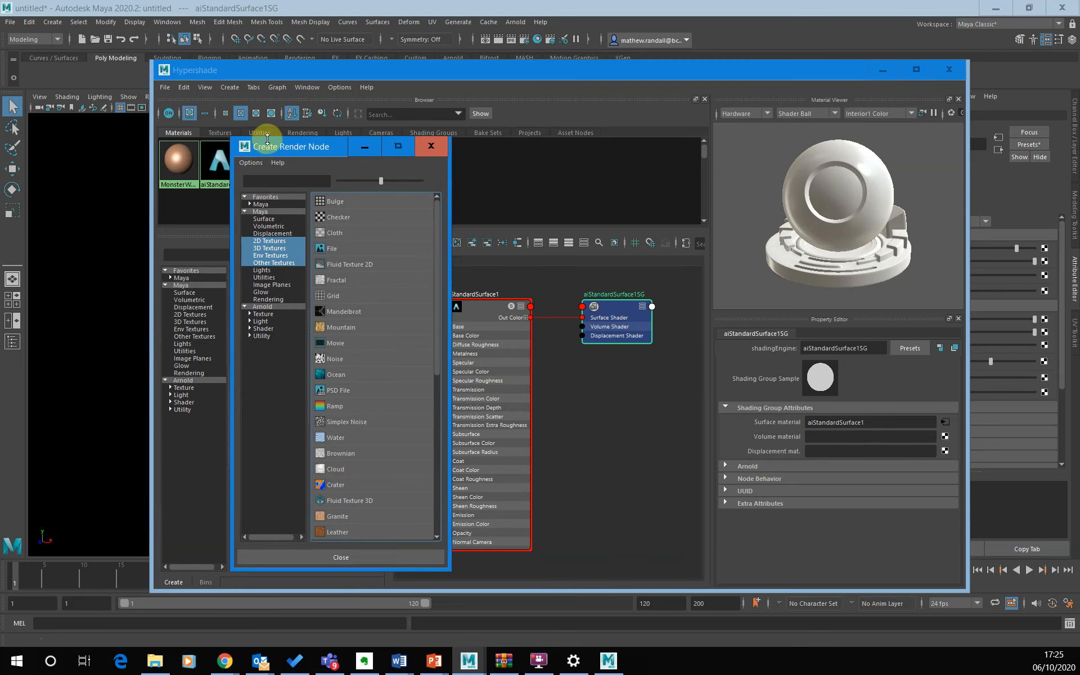
pyautogui.moveTo(302, 151); pyautogui.dragTo(394, 114)
pyautogui.click(428, 210)
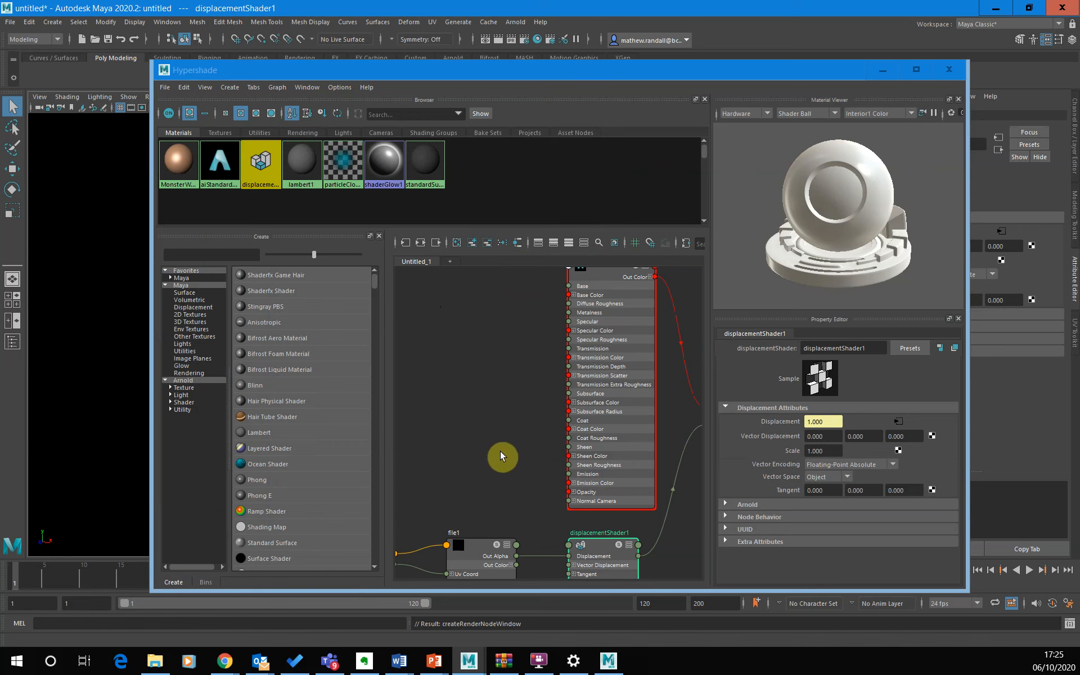
# Load wolf_disp.exr from V:\Temp as the image of the file node feeding the displacement shader.
pyautogui.moveTo(151, 305); pyautogui.dragTo(38, 298)
pyautogui.keyDown('alt'); pyautogui.moveTo(539, 424); pyautogui.dragTo(479, 347, button='middle'); pyautogui.keyUp('alt')
pyautogui.keyDown('alt'); pyautogui.moveTo(495, 494); pyautogui.dragTo(585, 488, button='middle'); pyautogui.keyUp('alt')
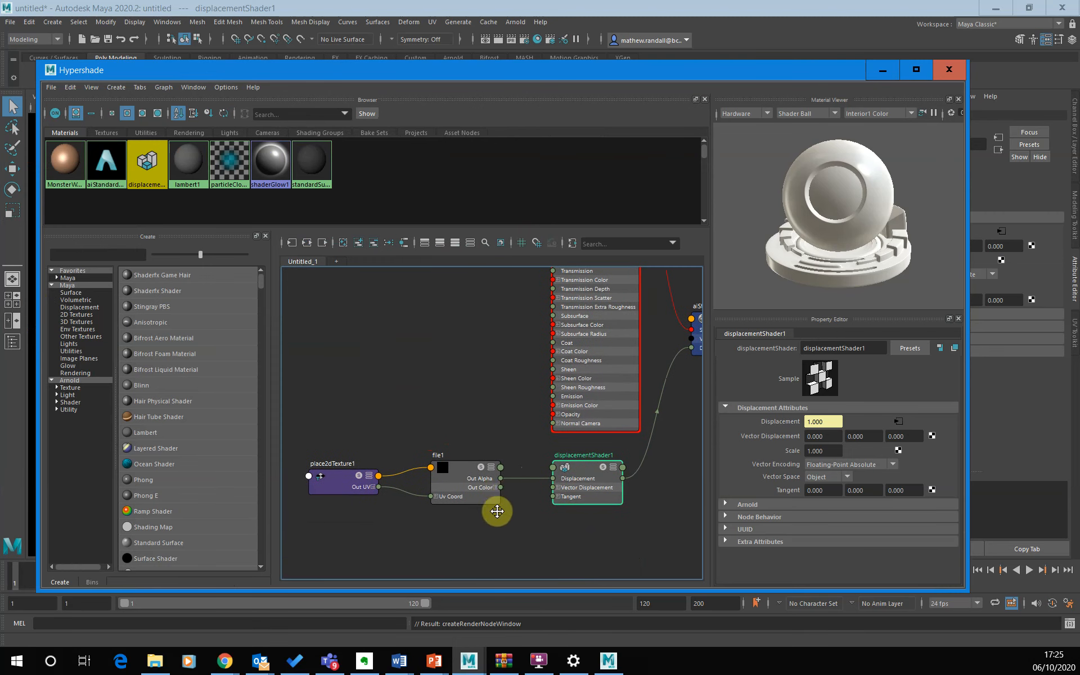
pyautogui.keyDown('alt'); pyautogui.moveTo(495, 508); pyautogui.dragTo(473, 513, button='middle'); pyautogui.keyUp('alt')
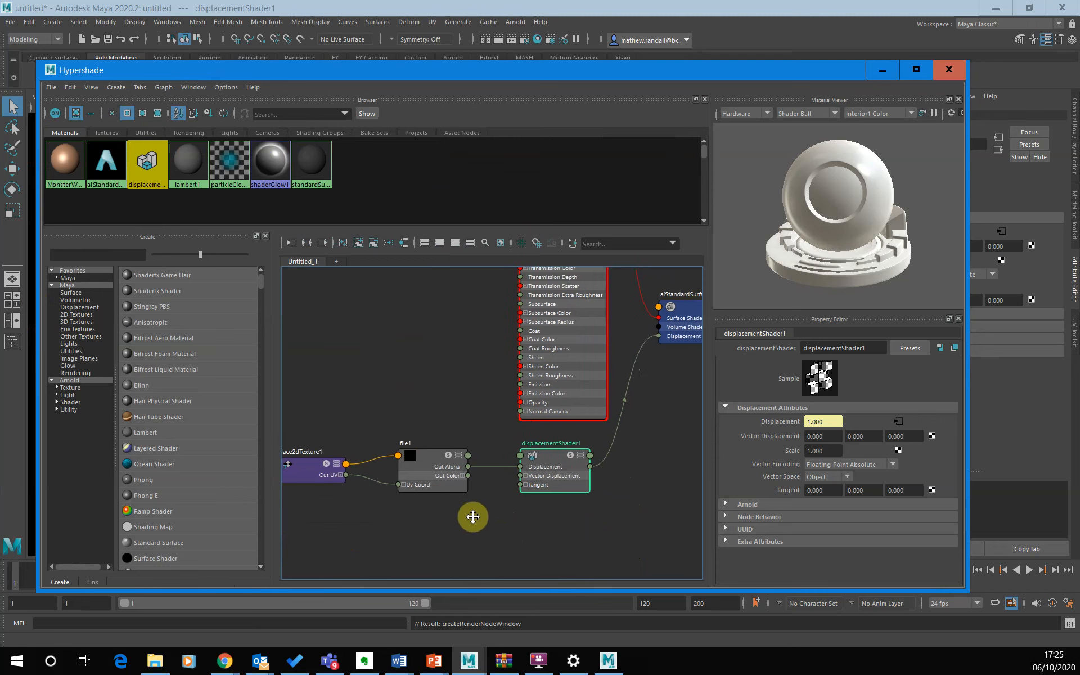
pyautogui.click(424, 463)
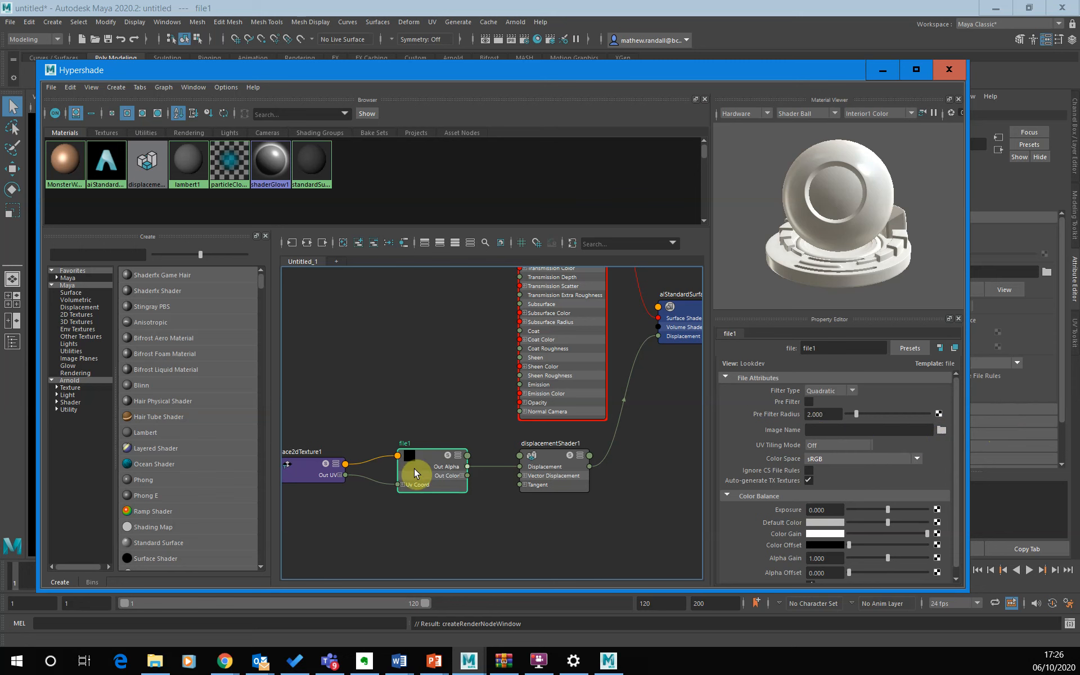
pyautogui.click(942, 431)
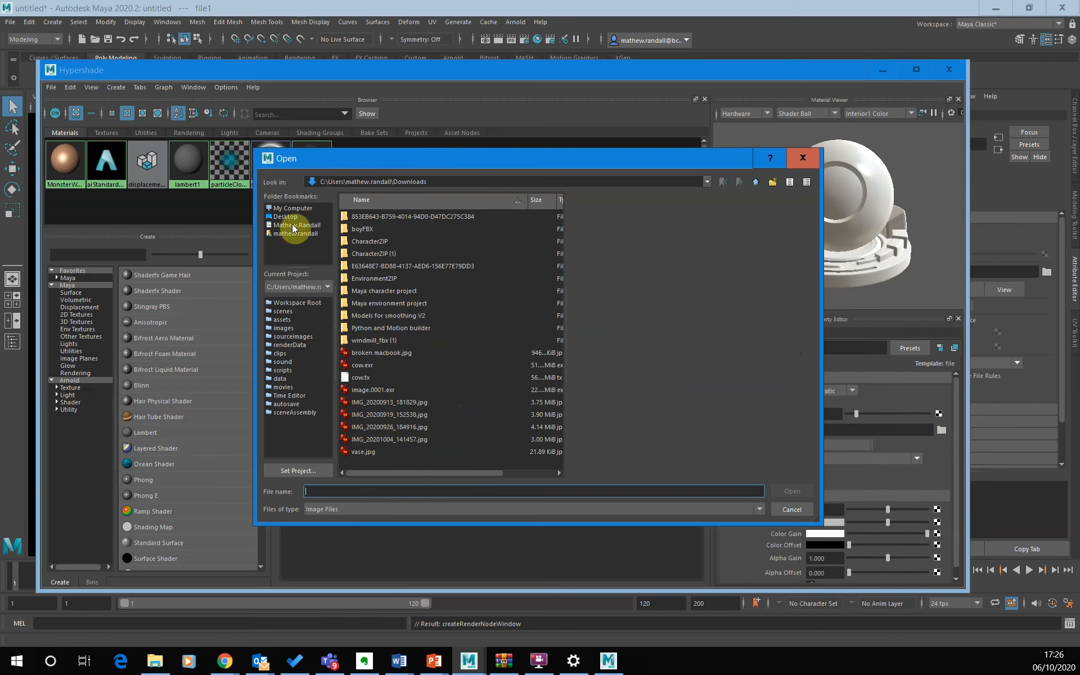
pyautogui.click(292, 209)
pyautogui.doubleClick(374, 227)
pyautogui.scroll(-4, 392, 376)
pyautogui.scroll(-10, 392, 376)
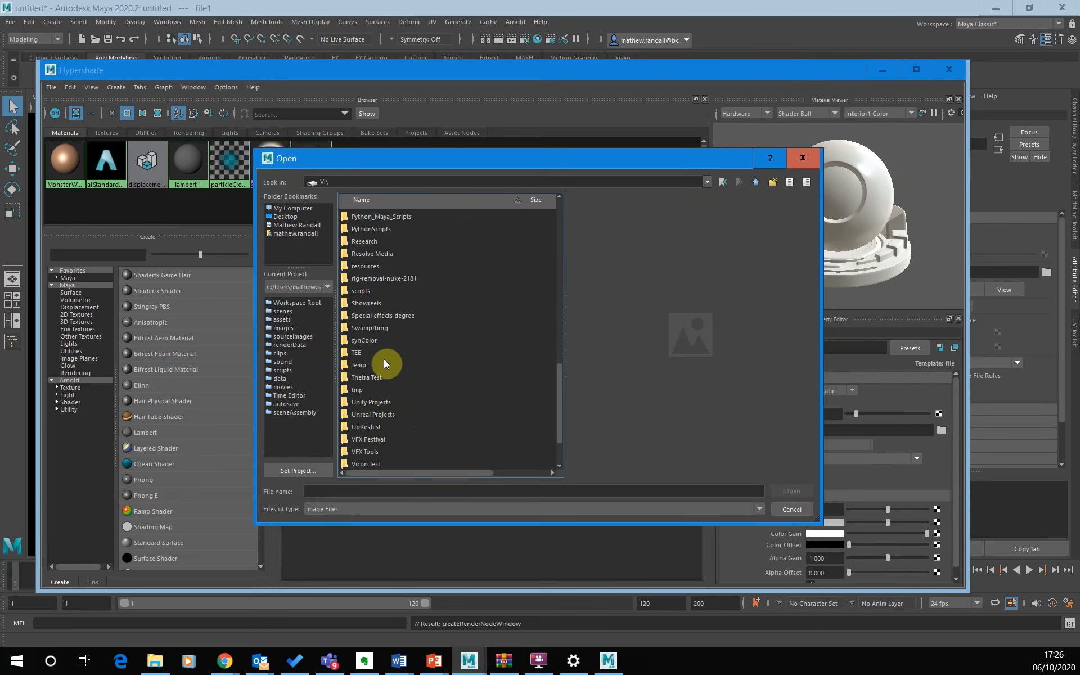
pyautogui.doubleClick(360, 365)
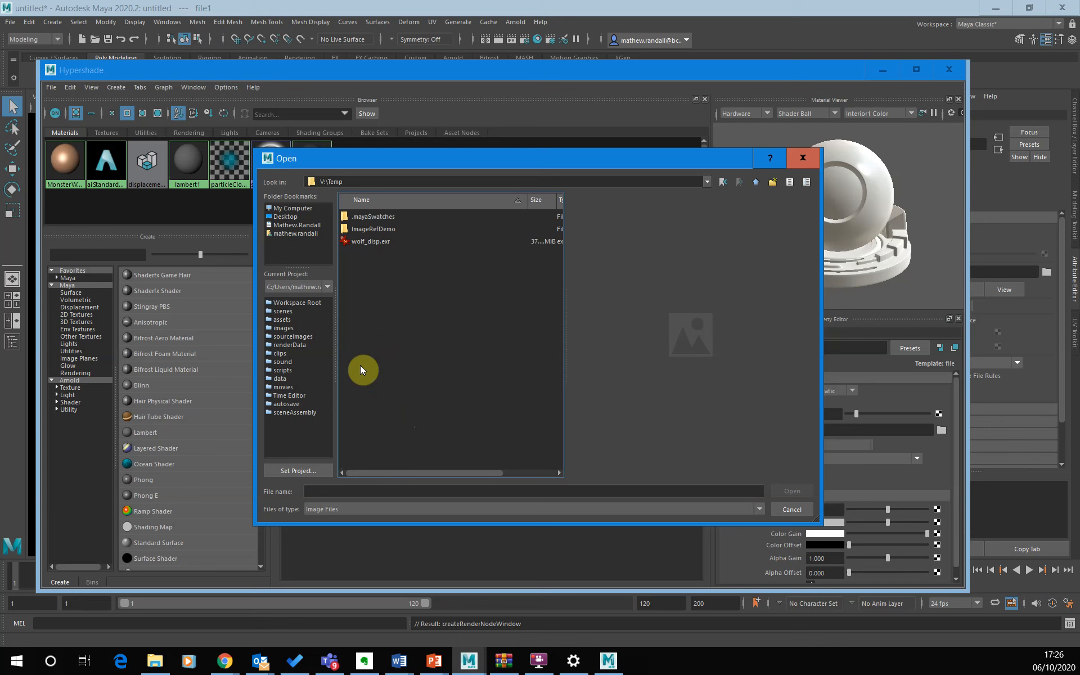
pyautogui.click(365, 241)
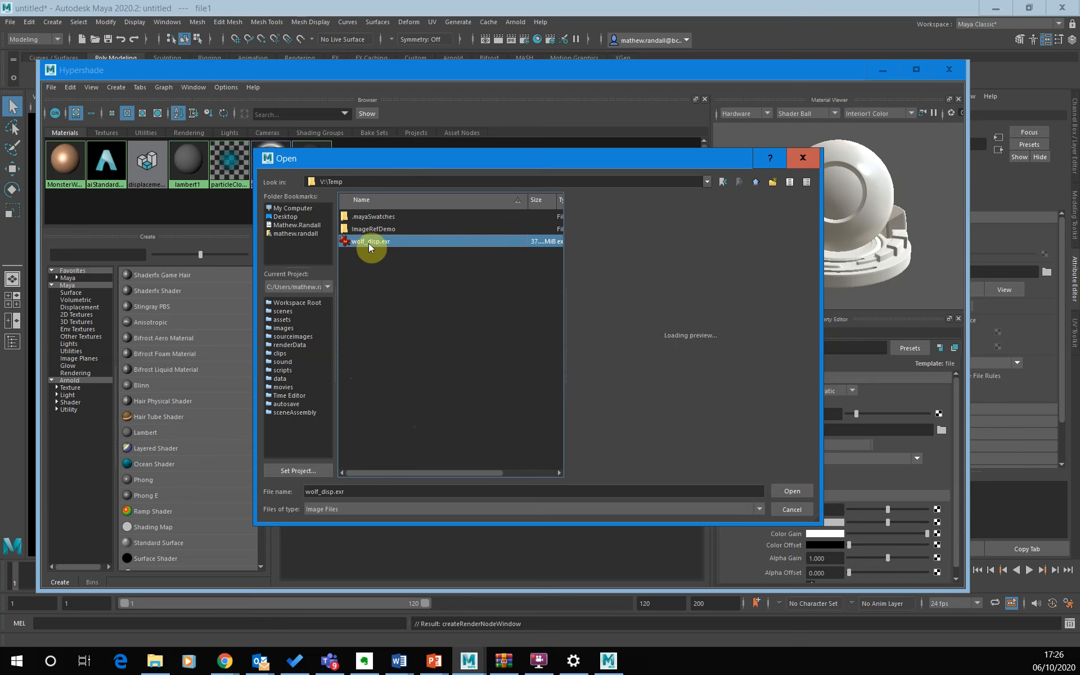
pyautogui.click(792, 491)
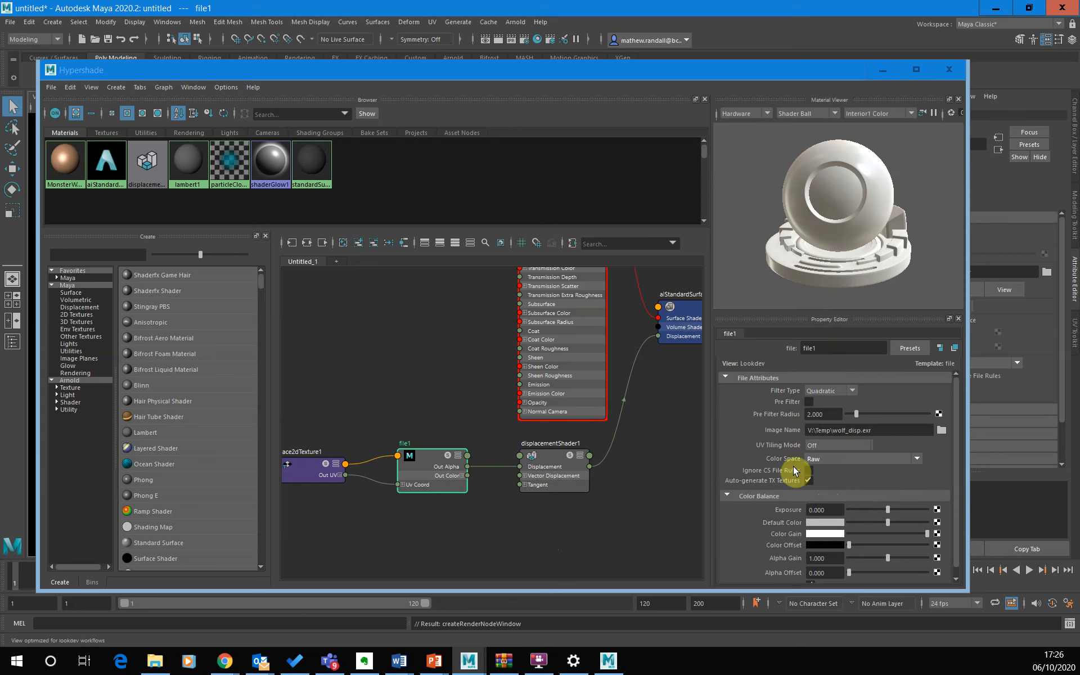
# Keep the displacement texture's color space at Raw and close the Hypershade.
pyautogui.click(834, 458)
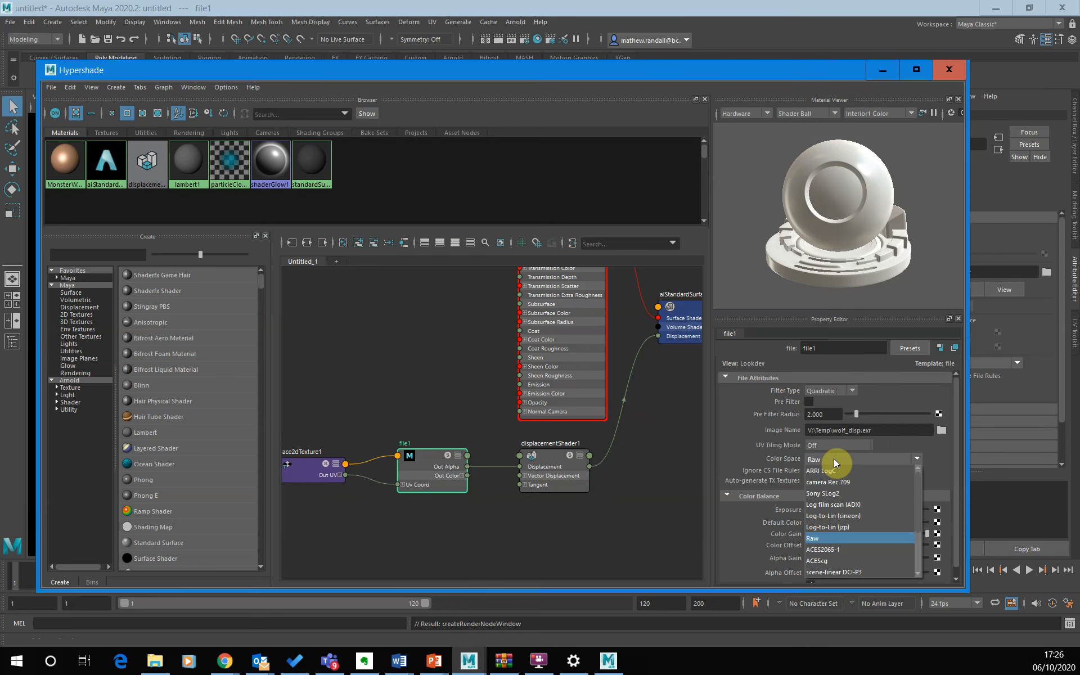
pyautogui.click(833, 458)
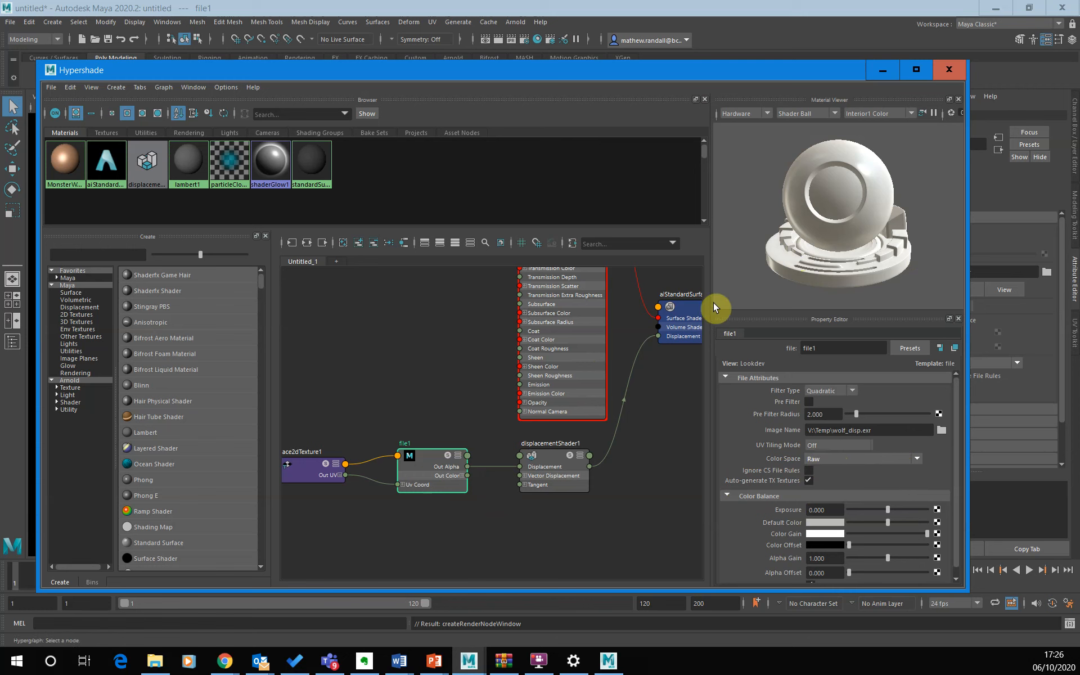
pyautogui.click(951, 69)
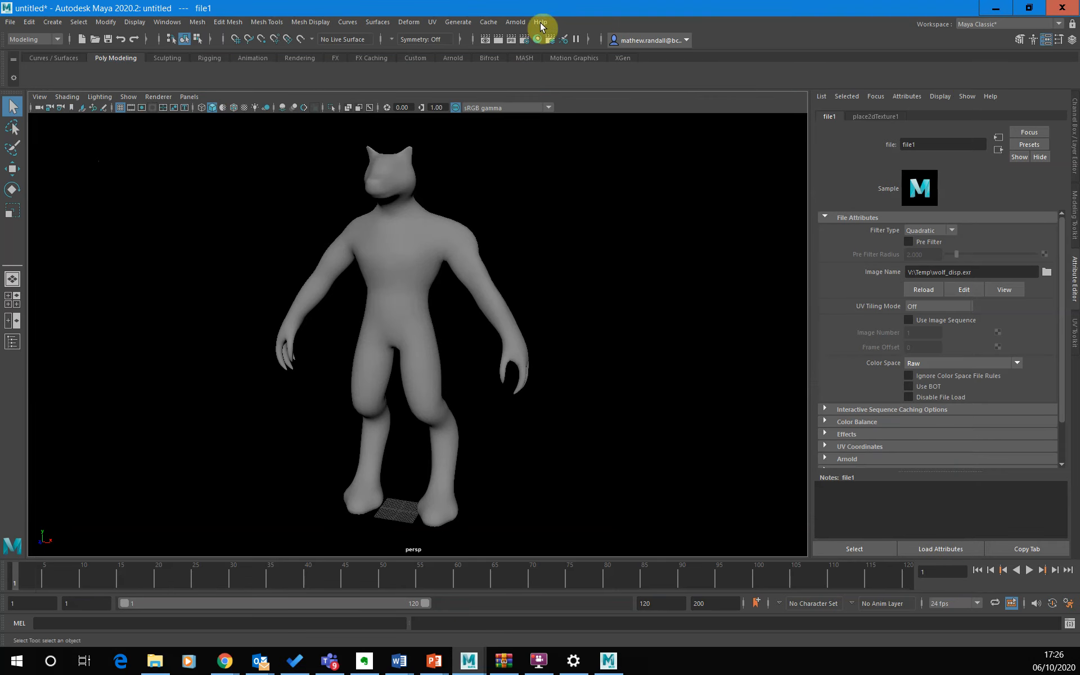
# Render the full wolfman figure with the displacement map in Arnold and close the render view.
pyautogui.click(514, 21)
pyautogui.click(528, 45)
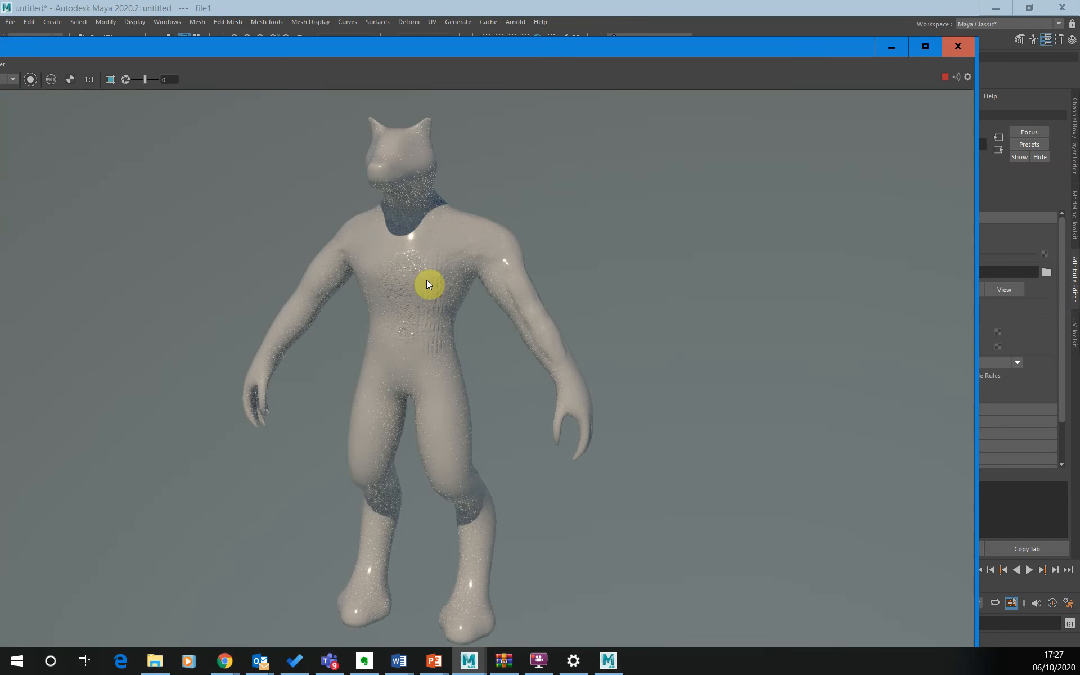
pyautogui.click(967, 44)
# Render a close-up of the wolfman's chest and torso with Arnold to examine the displaced detail, and close the render view.
pyautogui.scroll(6, 444, 332)
pyautogui.keyDown('alt'); pyautogui.moveTo(502, 241); pyautogui.dragTo(555, 455, button='middle'); pyautogui.keyUp('alt')
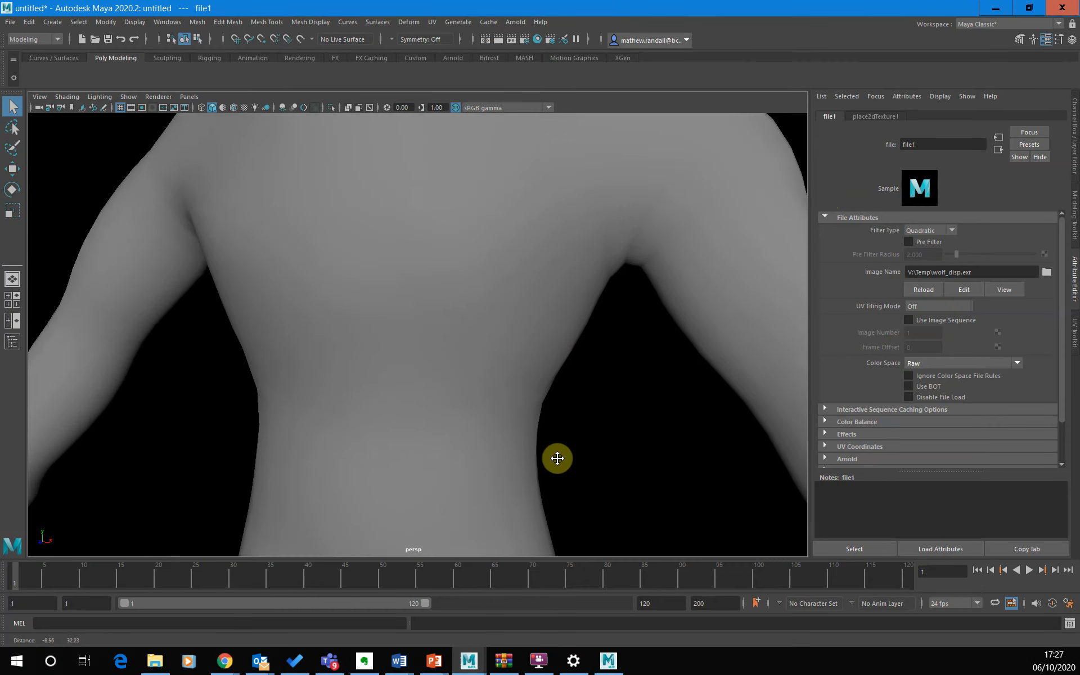
pyautogui.click(515, 22)
pyautogui.click(533, 43)
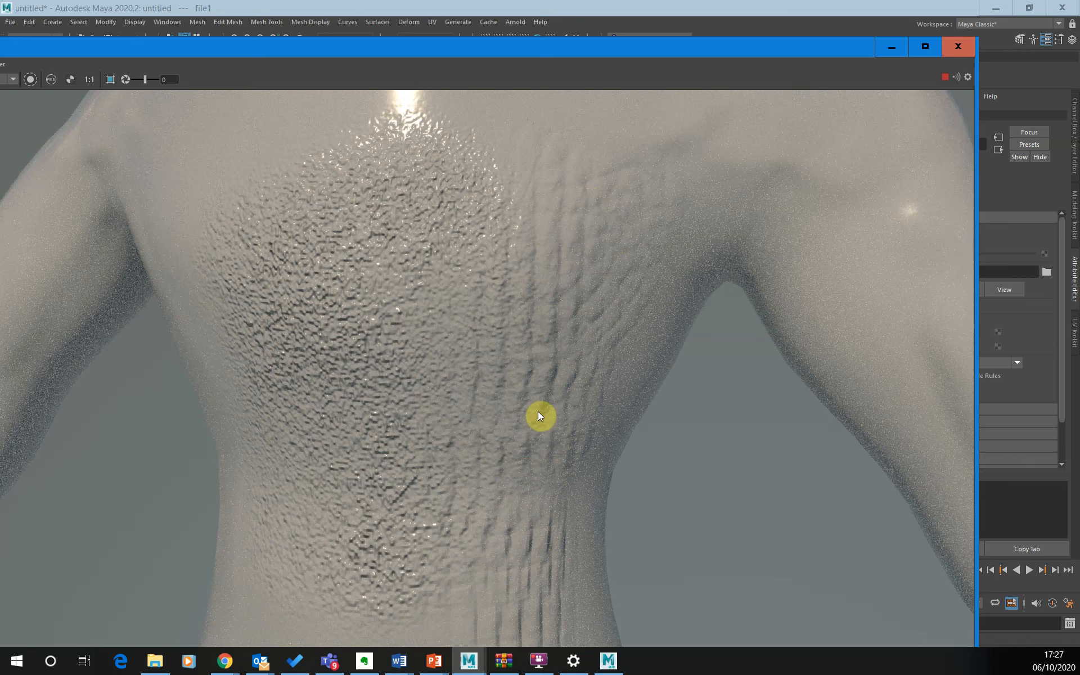
pyautogui.click(958, 47)
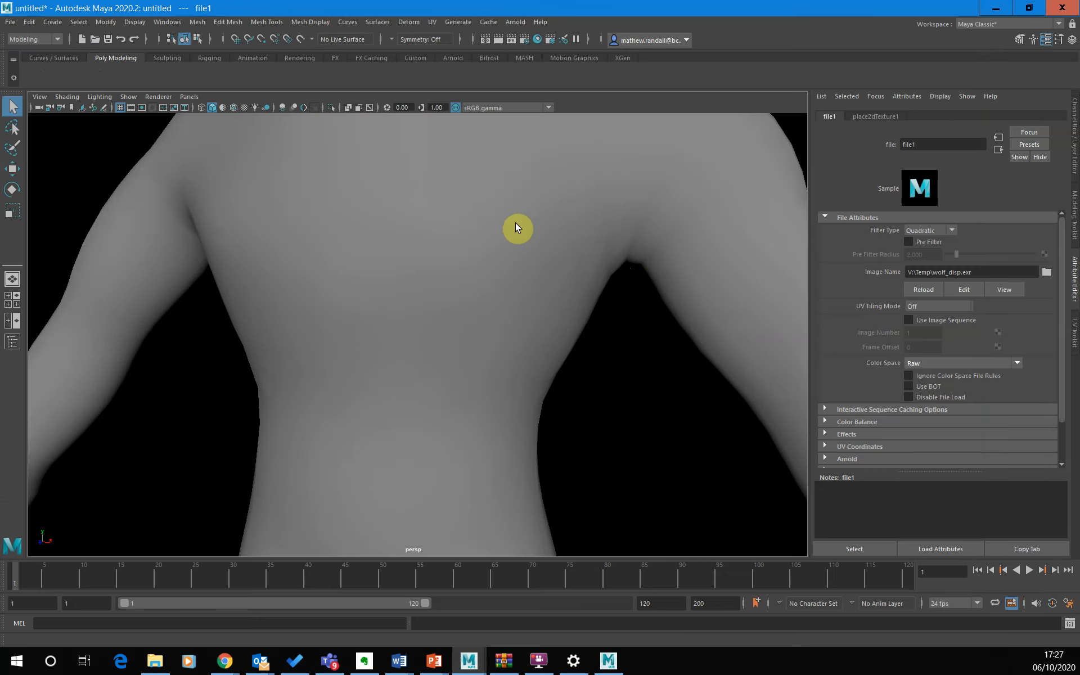
# Set the wolfman mesh's Arnold subdivision type to catclark with 4 iterations.
pyautogui.click(516, 232)
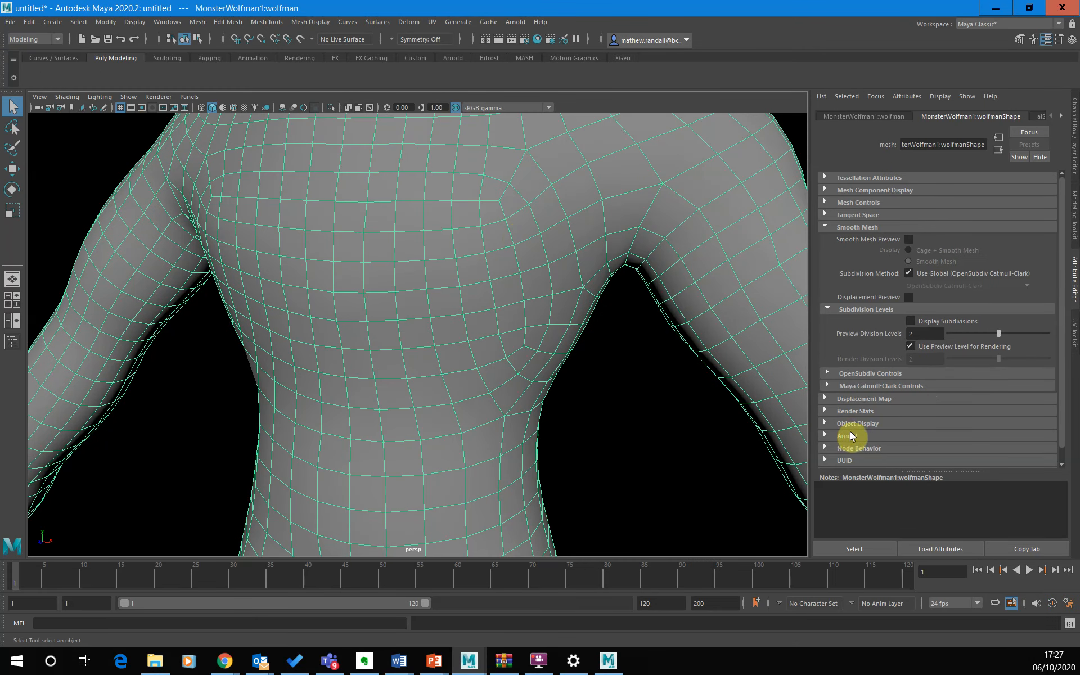
pyautogui.scroll(-1, 861, 427)
pyautogui.click(824, 421)
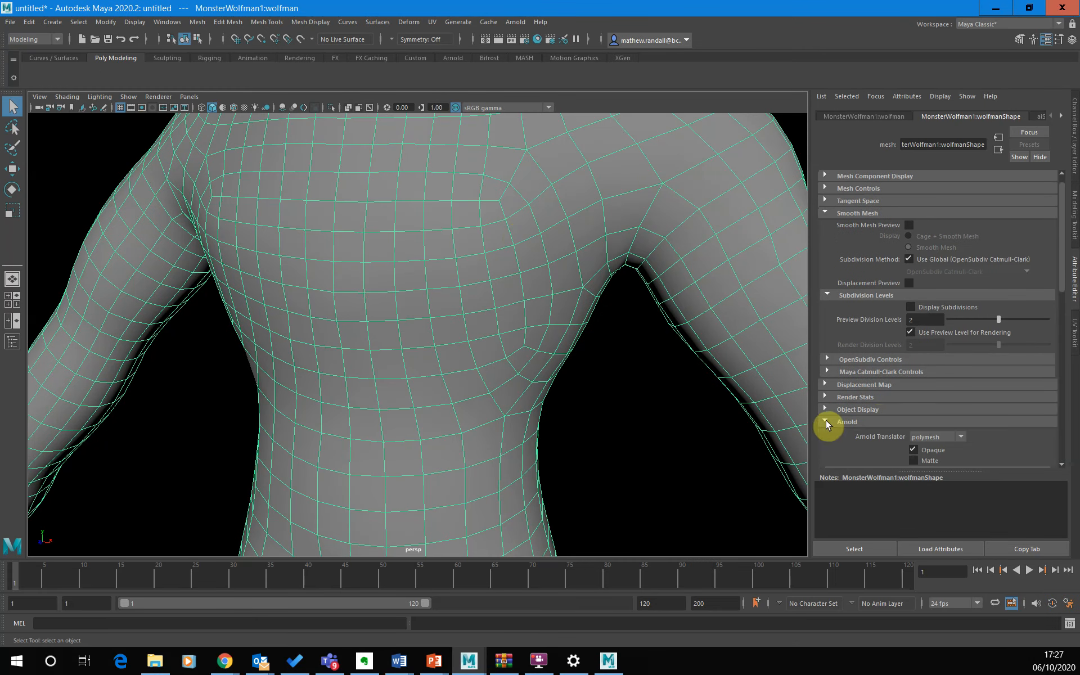
pyautogui.scroll(-5, 933, 358)
pyautogui.click(826, 318)
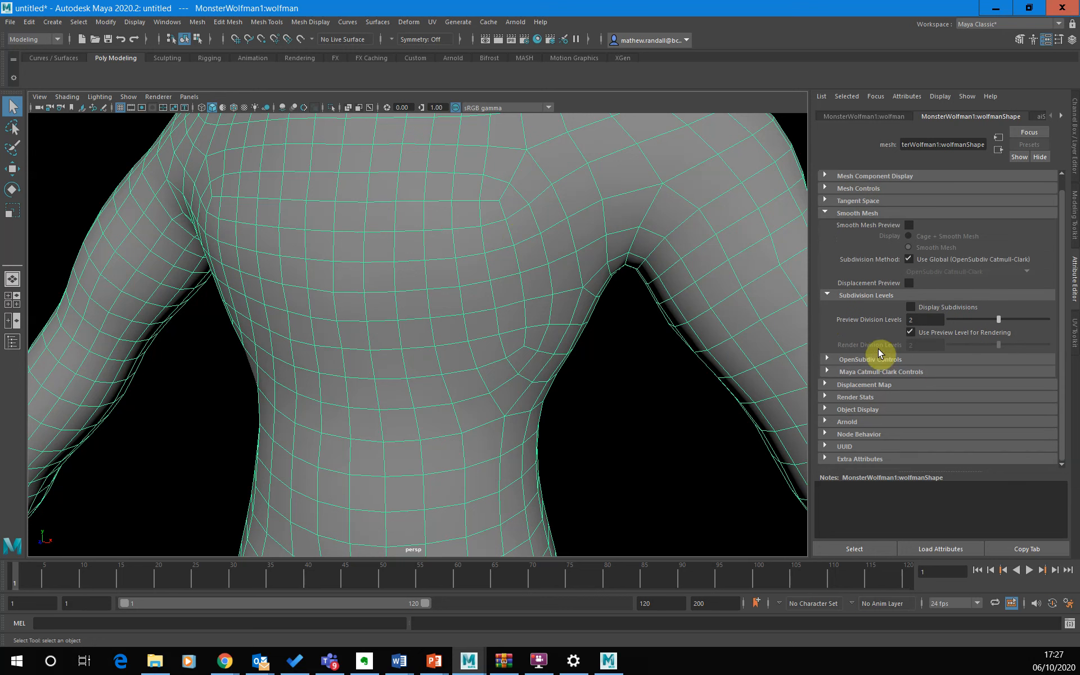
pyautogui.click(825, 422)
pyautogui.scroll(-4, 889, 394)
pyautogui.scroll(-10, 894, 367)
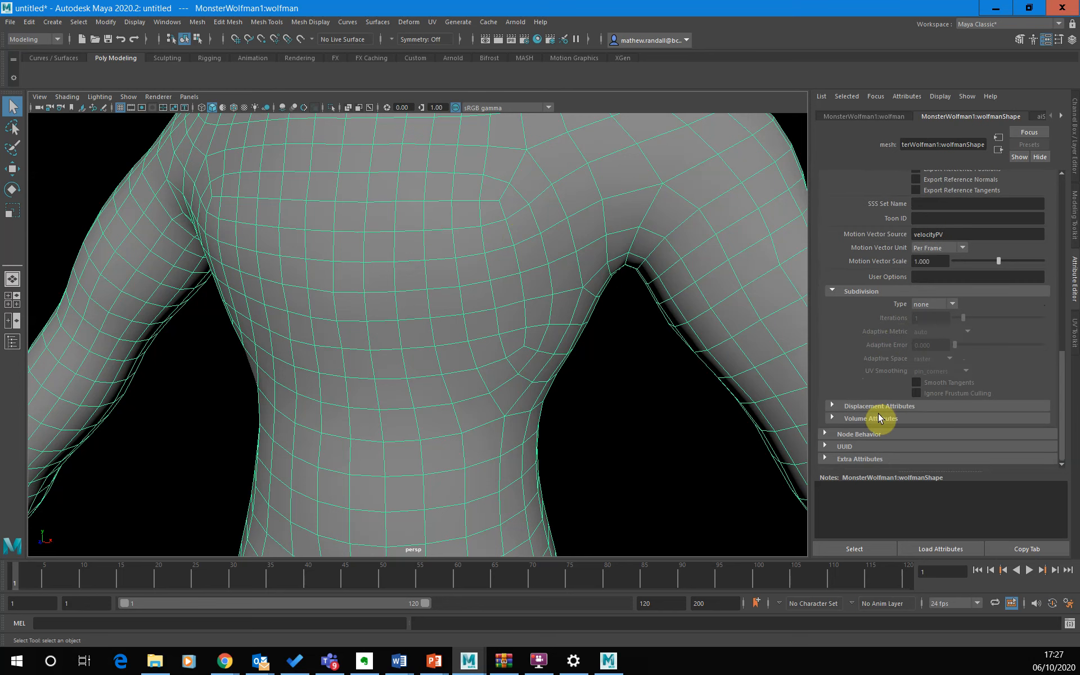
pyautogui.click(930, 305)
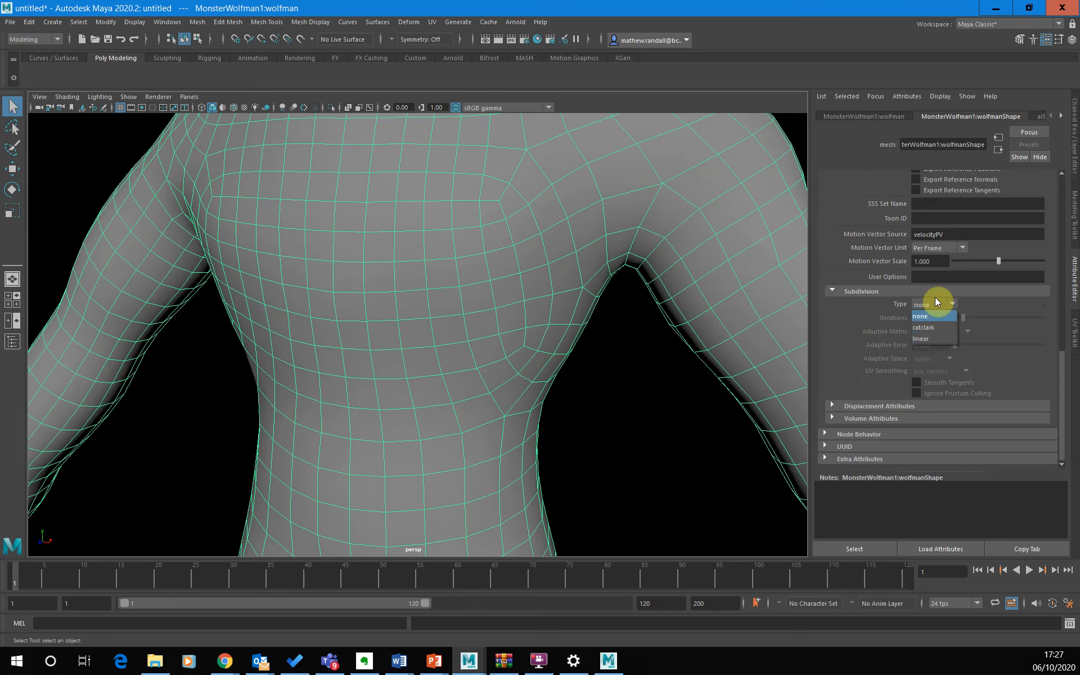
pyautogui.click(935, 328)
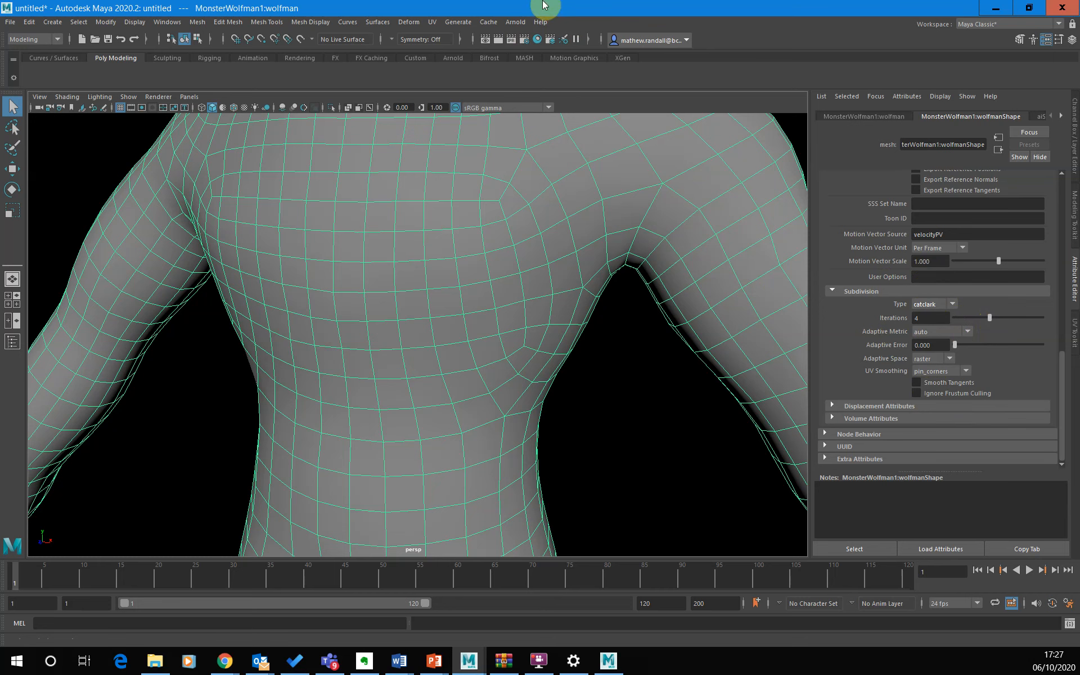
# Render the torso close-up again with Arnold to check the displacement on the subdivided mesh.
pyautogui.click(514, 21)
pyautogui.click(521, 49)
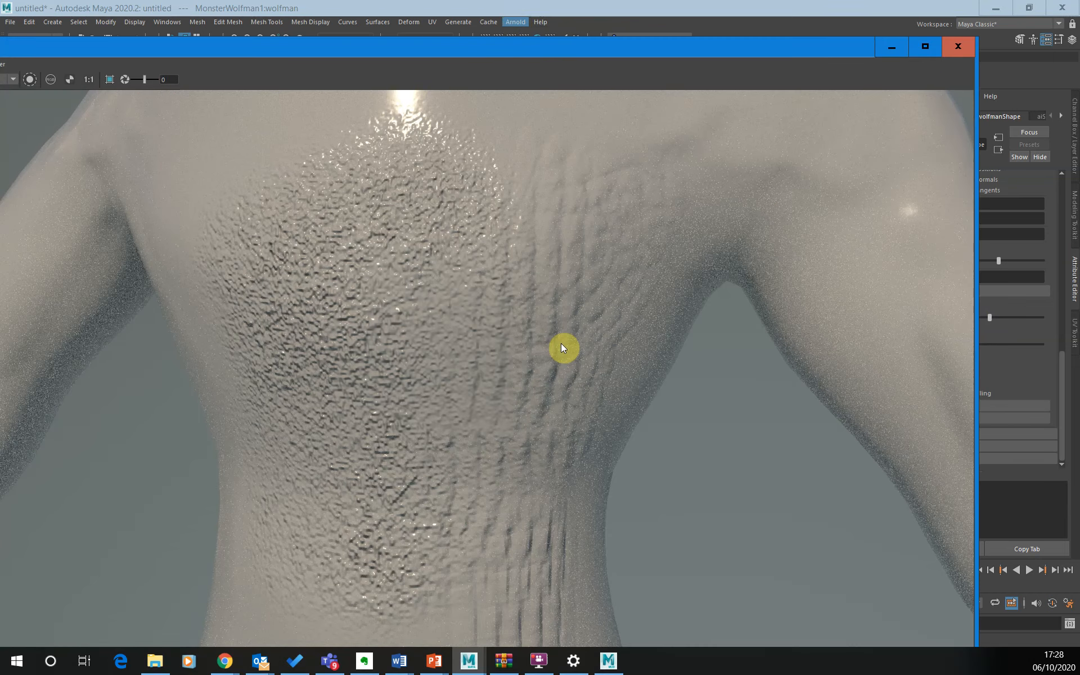